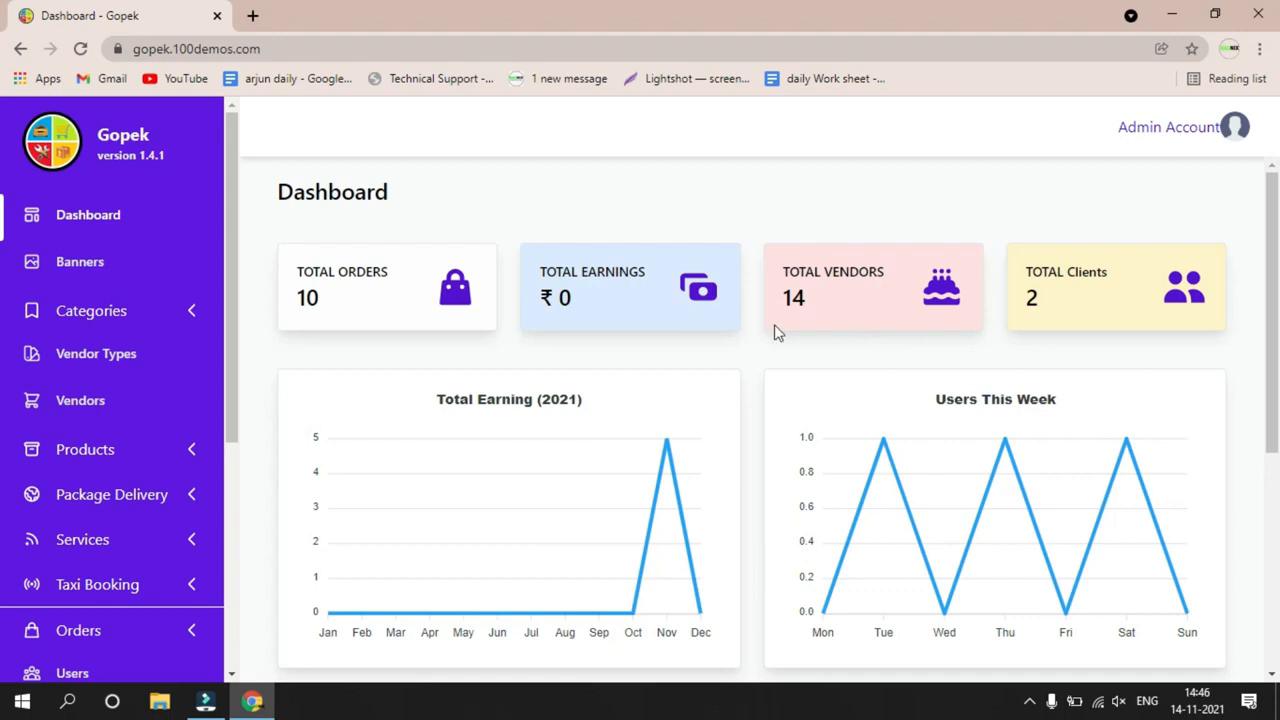
Review the dashboard charts for total earnings, weekly users, yearly vendors and total orders.
{"action": "scroll", "coordinate": [1272, 300], "scroll_direction": "down", "scroll_amount": 1}
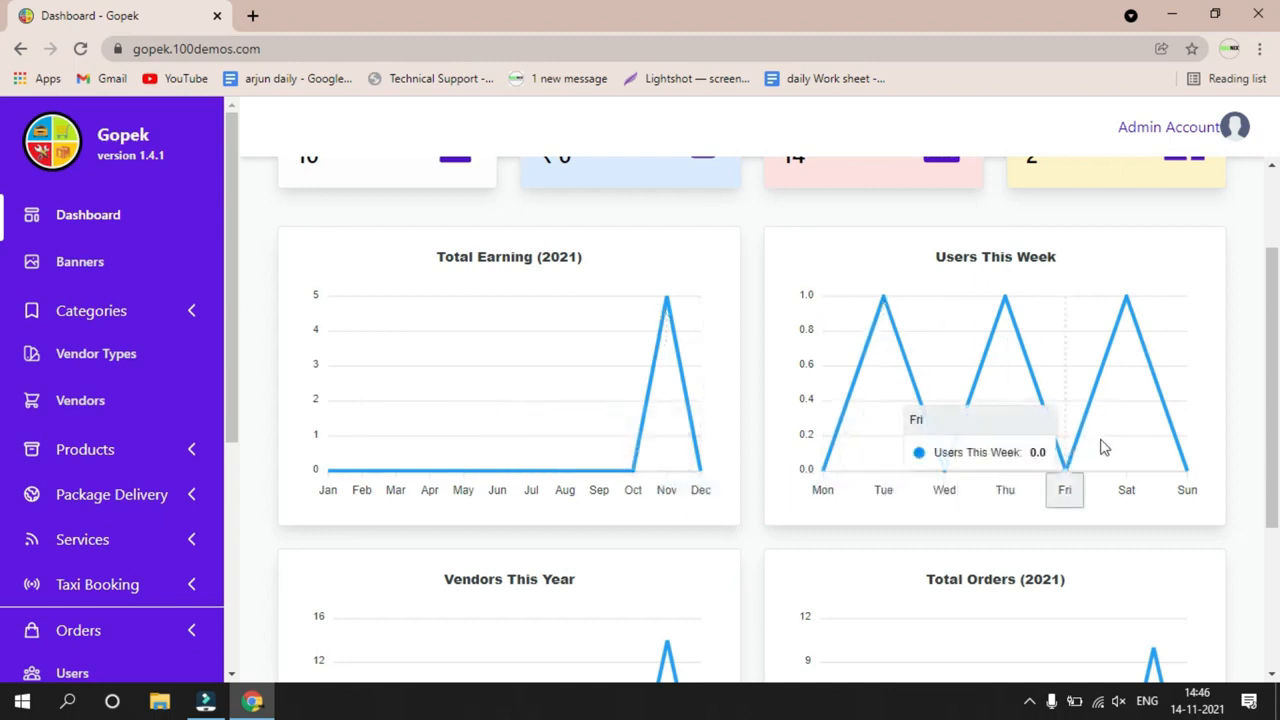
{"action": "scroll", "coordinate": [1268, 414], "scroll_direction": "down", "scroll_amount": 3}
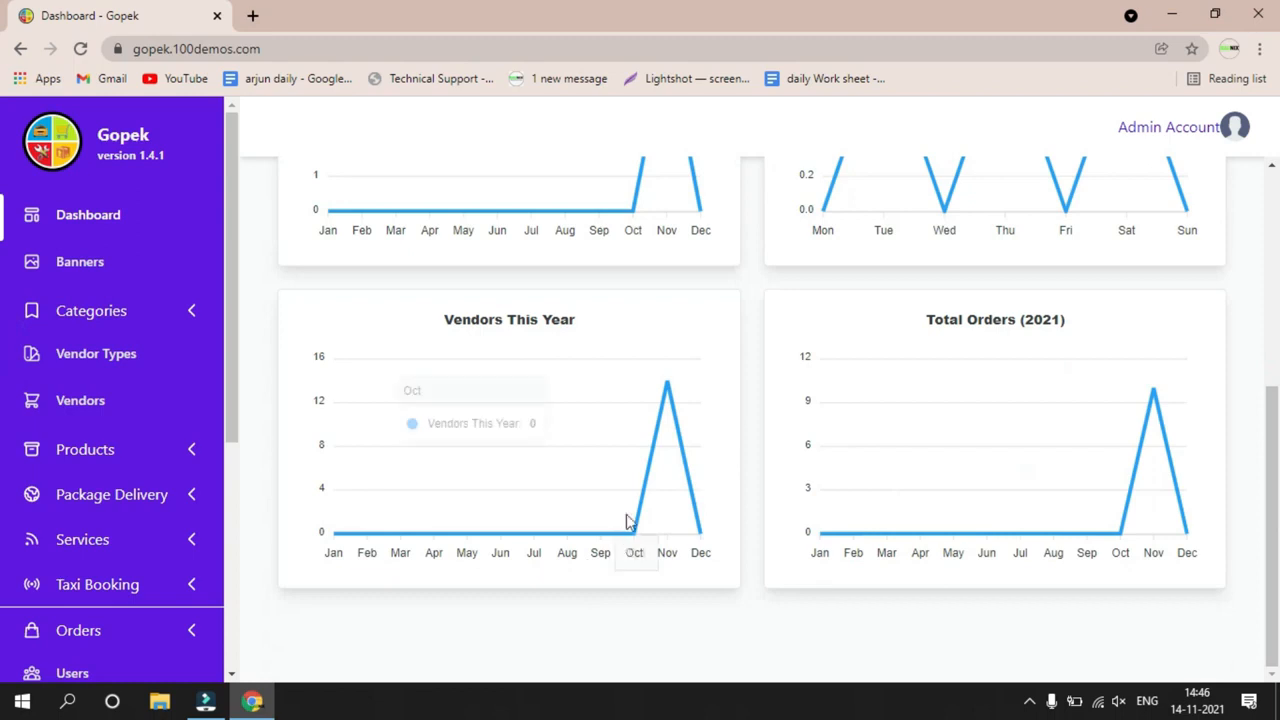
{"action": "left_click_drag", "start_coordinate": [1275, 481], "coordinate": [1266, 430]}
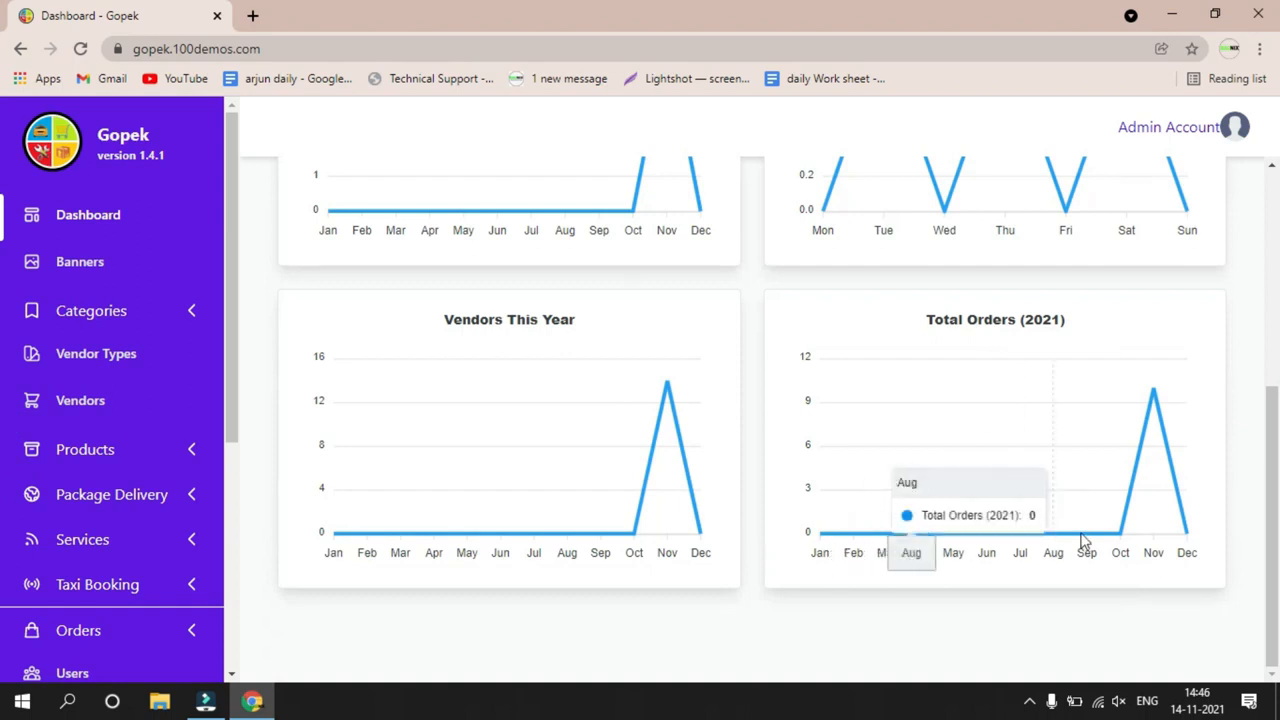
{"action": "left_click_drag", "start_coordinate": [1270, 444], "coordinate": [1272, 224]}
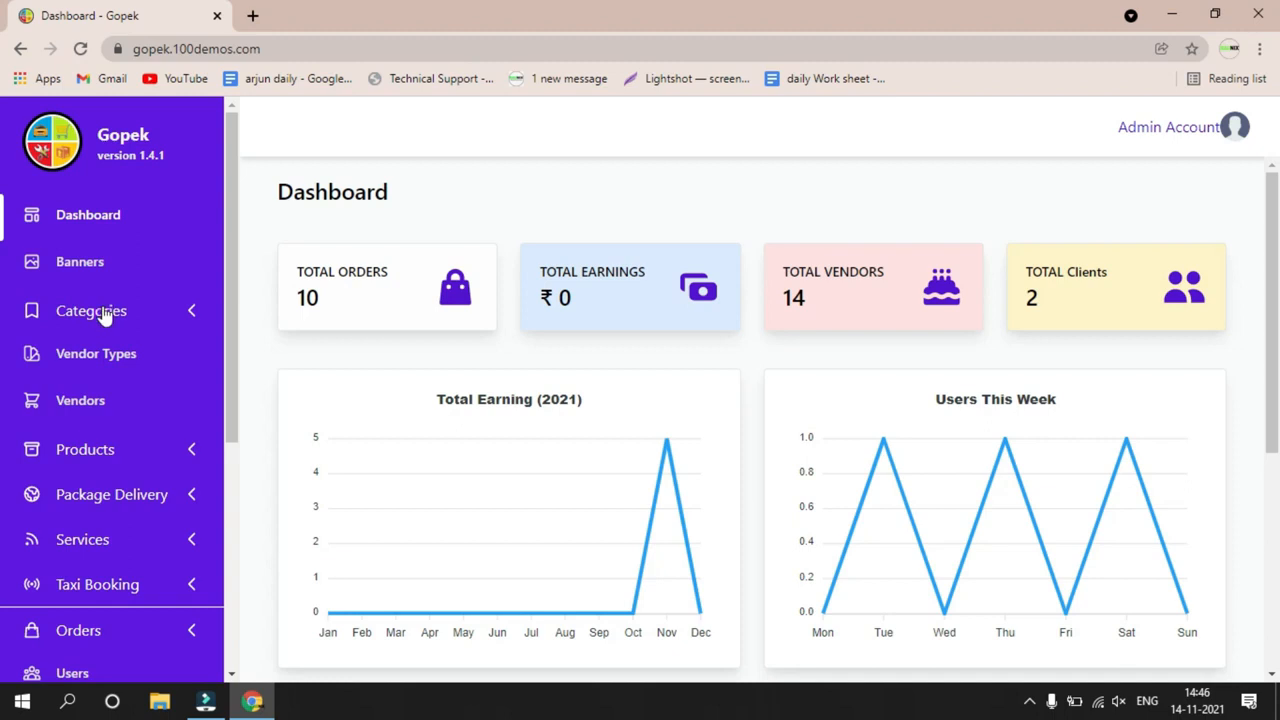
Open the Users list and filter it by Client and Driver roles, finishing with all users shown.
{"action": "scroll", "coordinate": [80, 500], "scroll_direction": "down", "scroll_amount": 1}
{"action": "left_click", "coordinate": [74, 582]}
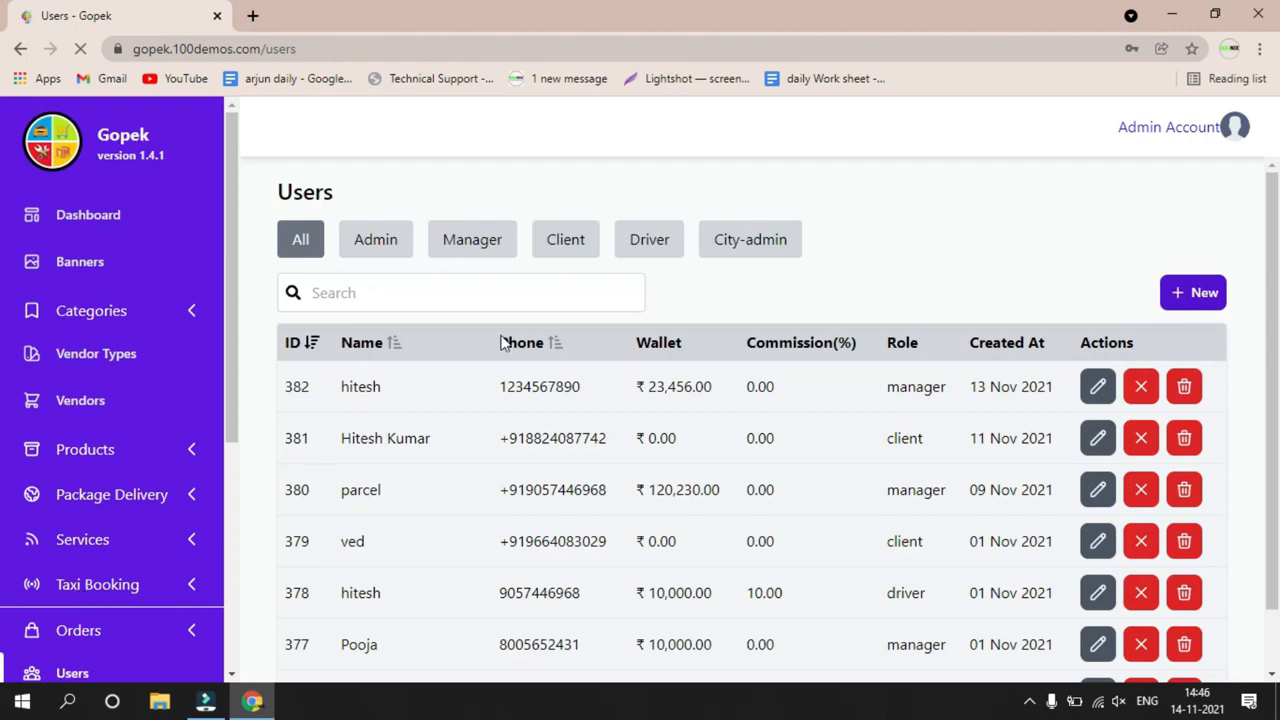
{"action": "scroll", "coordinate": [1218, 582], "scroll_direction": "down", "scroll_amount": 1}
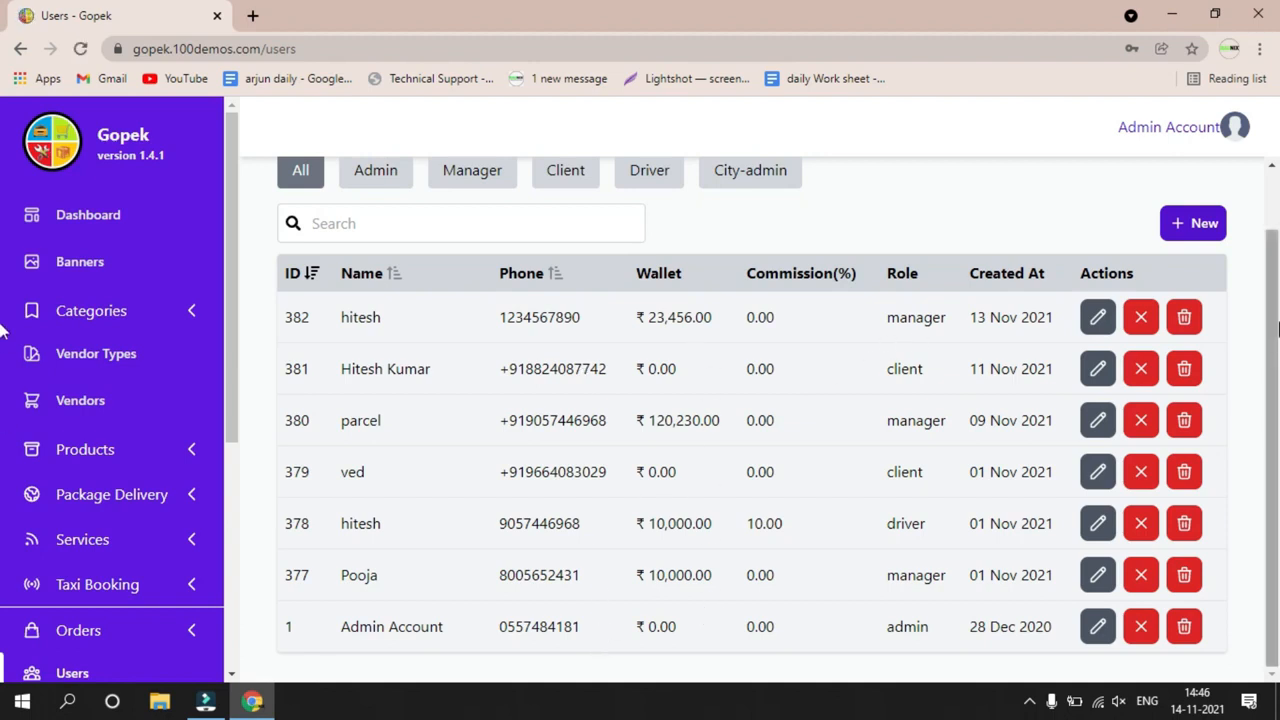
{"action": "left_click", "coordinate": [571, 252]}
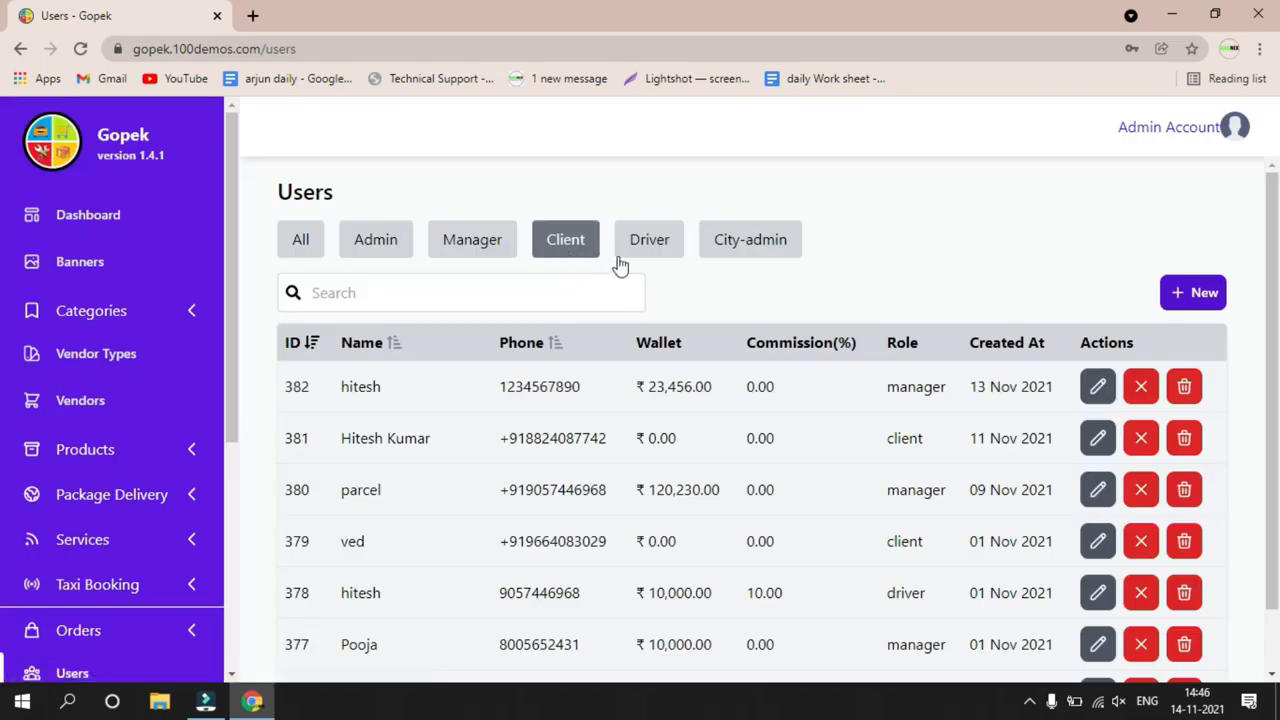
{"action": "left_click", "coordinate": [649, 244]}
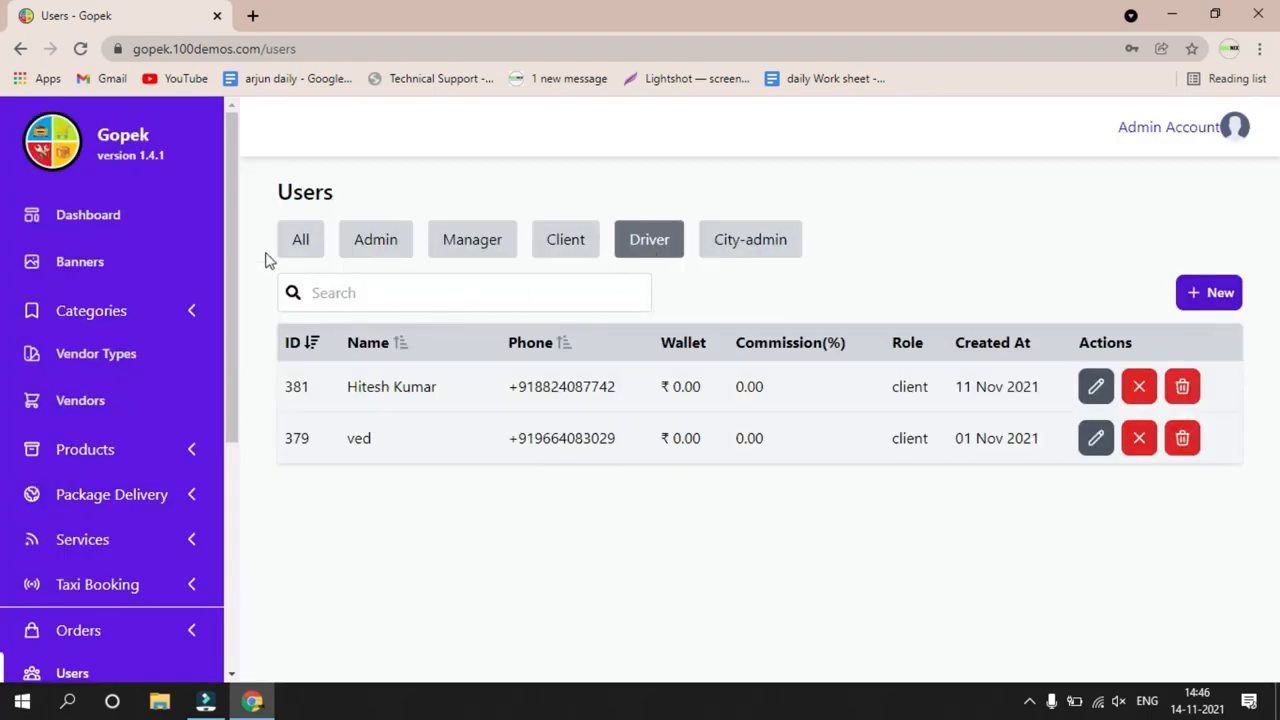
{"action": "left_click", "coordinate": [293, 250]}
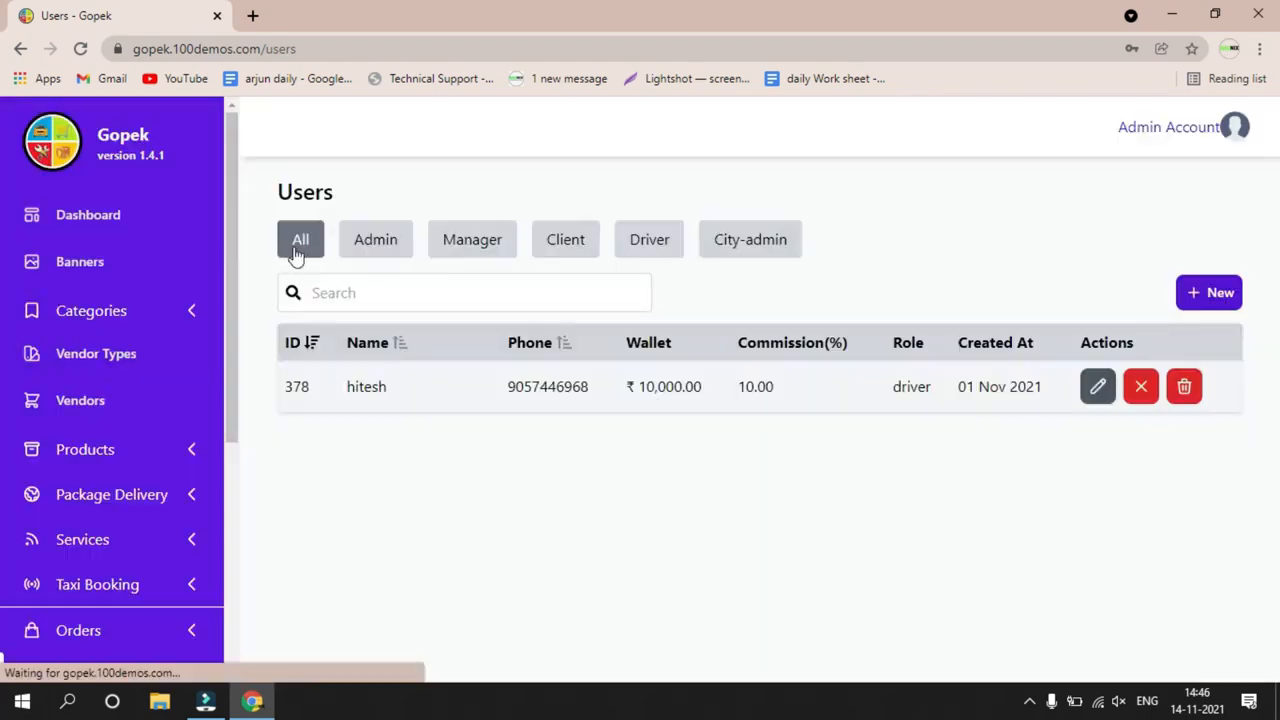
Search the users list by a user's first name, and clear the search to restore the full list.
{"action": "left_click", "coordinate": [355, 288]}
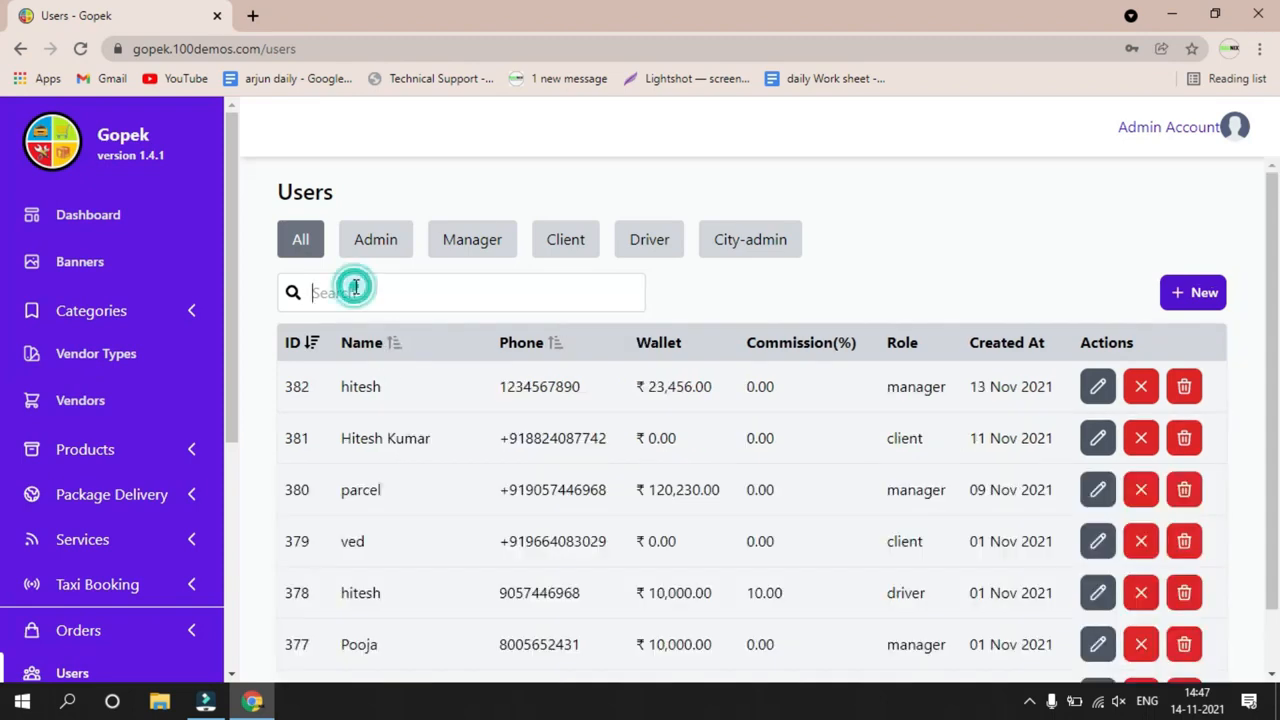
{"action": "type", "text": "pooja"}
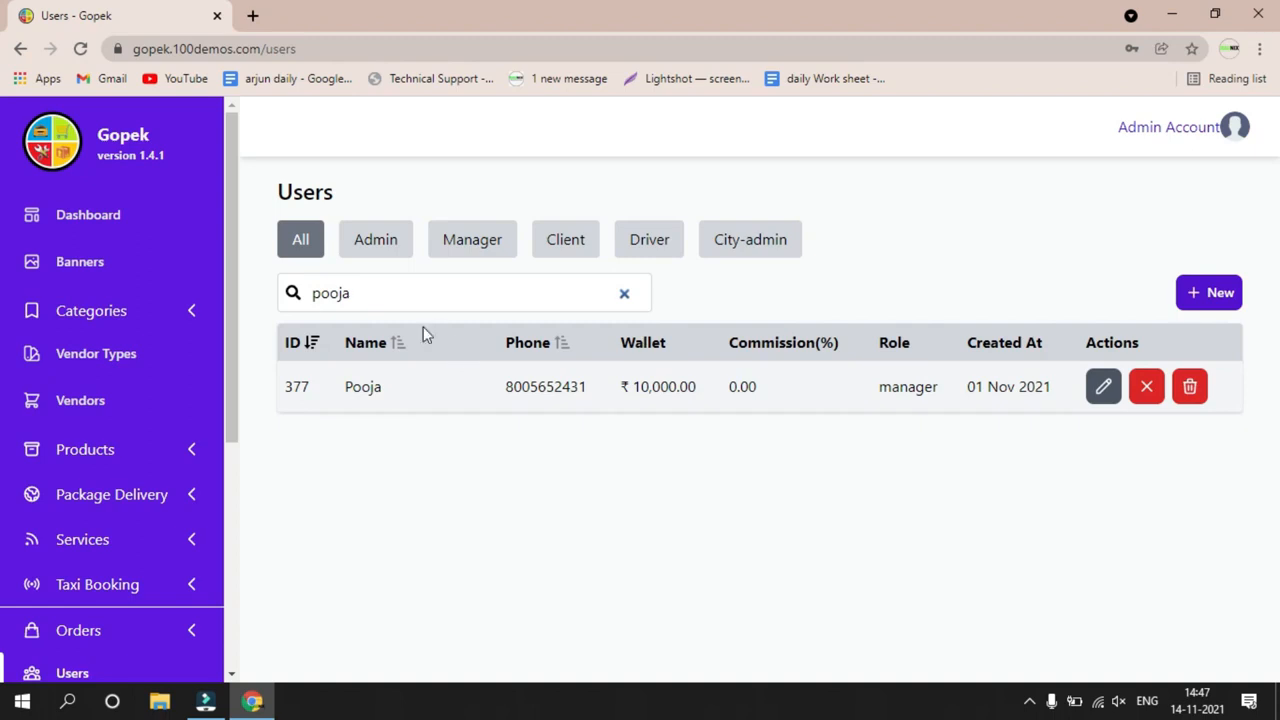
{"action": "left_click", "coordinate": [306, 247]}
{"action": "left_click_drag", "start_coordinate": [412, 289], "coordinate": [248, 294]}
{"action": "key", "text": "BackSpace"}
Open the new user account form, examine its fields and available roles, and close it without saving.
{"action": "left_click", "coordinate": [1204, 295]}
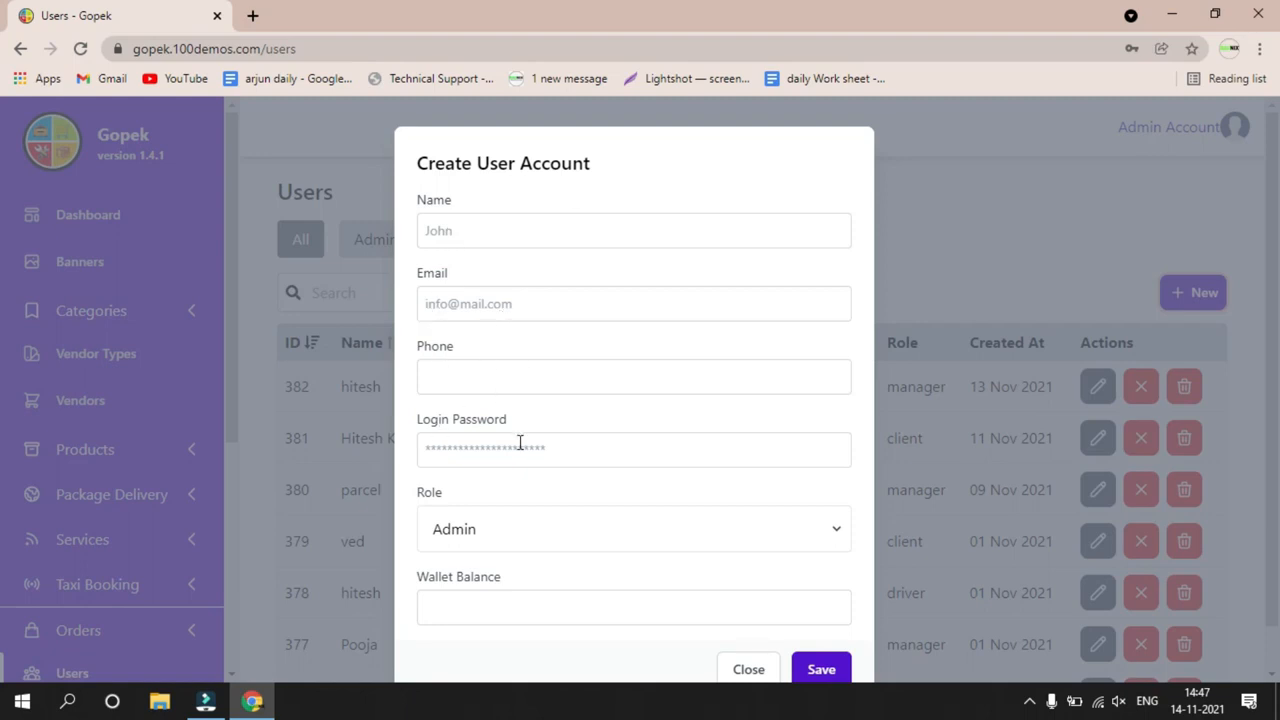
{"action": "scroll", "coordinate": [540, 512], "scroll_direction": "down", "scroll_amount": 1}
{"action": "left_click", "coordinate": [504, 490]}
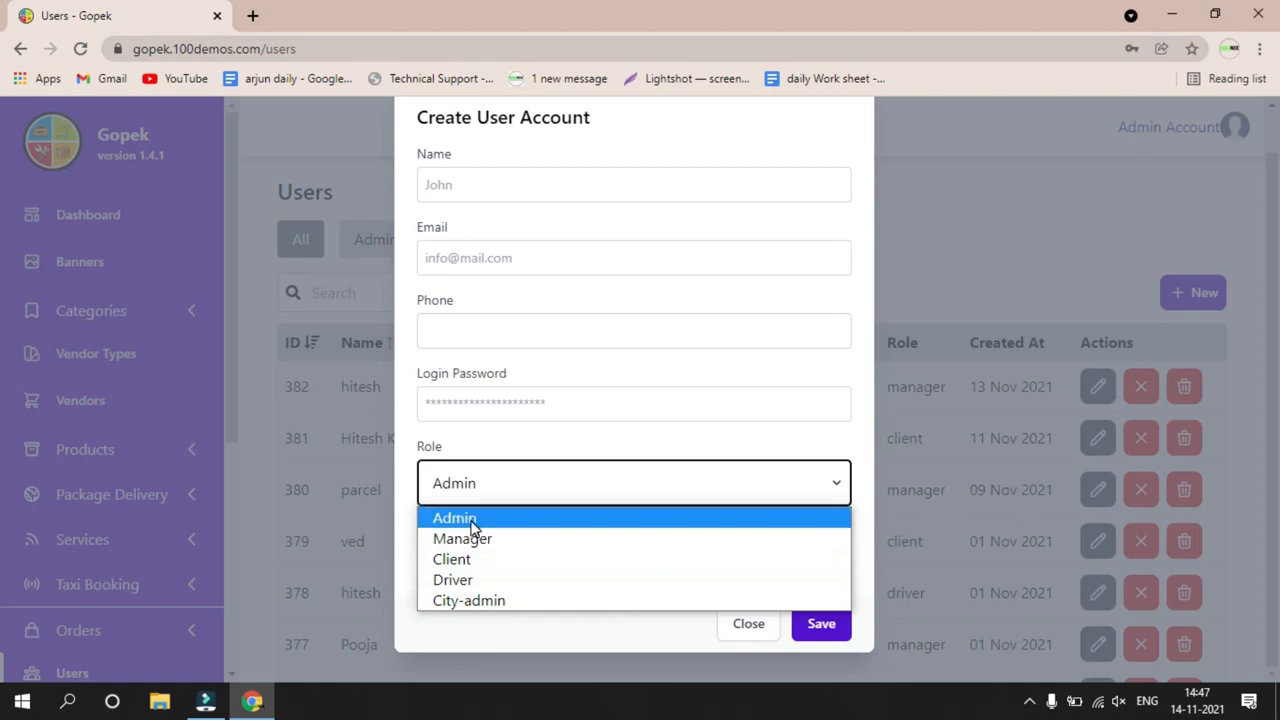
{"action": "left_click", "coordinate": [496, 625]}
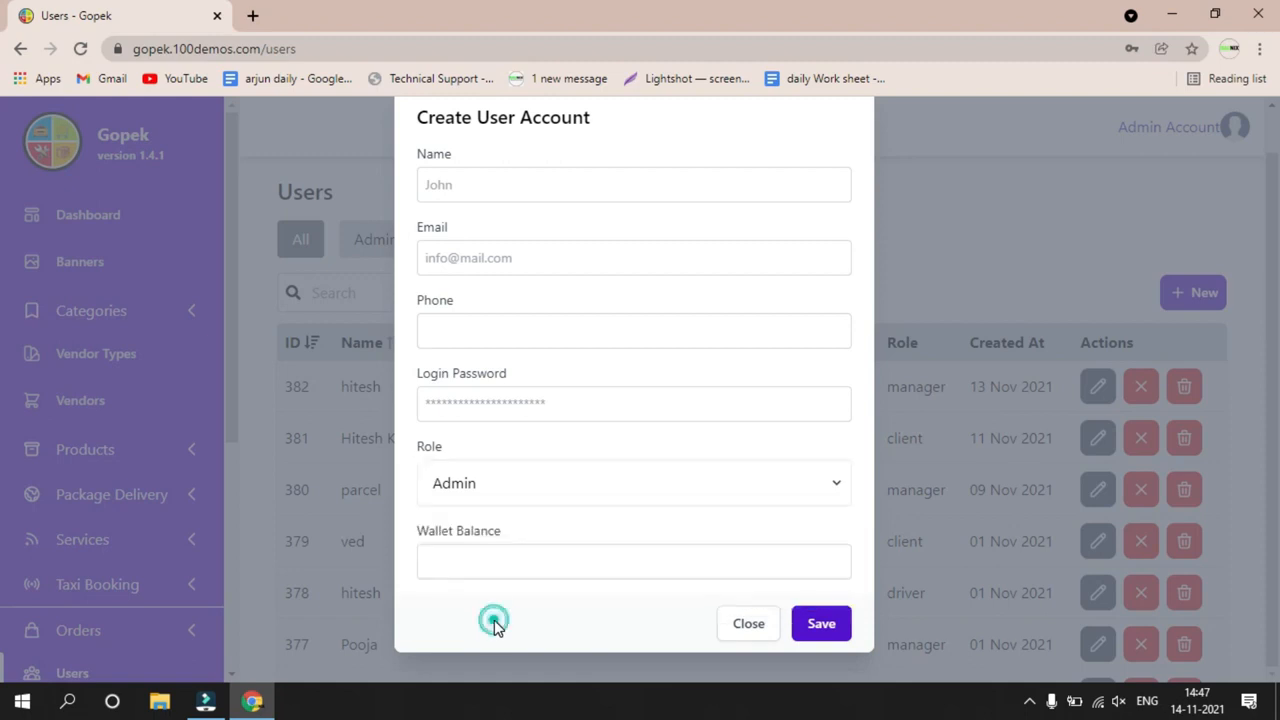
{"action": "left_click", "coordinate": [754, 623]}
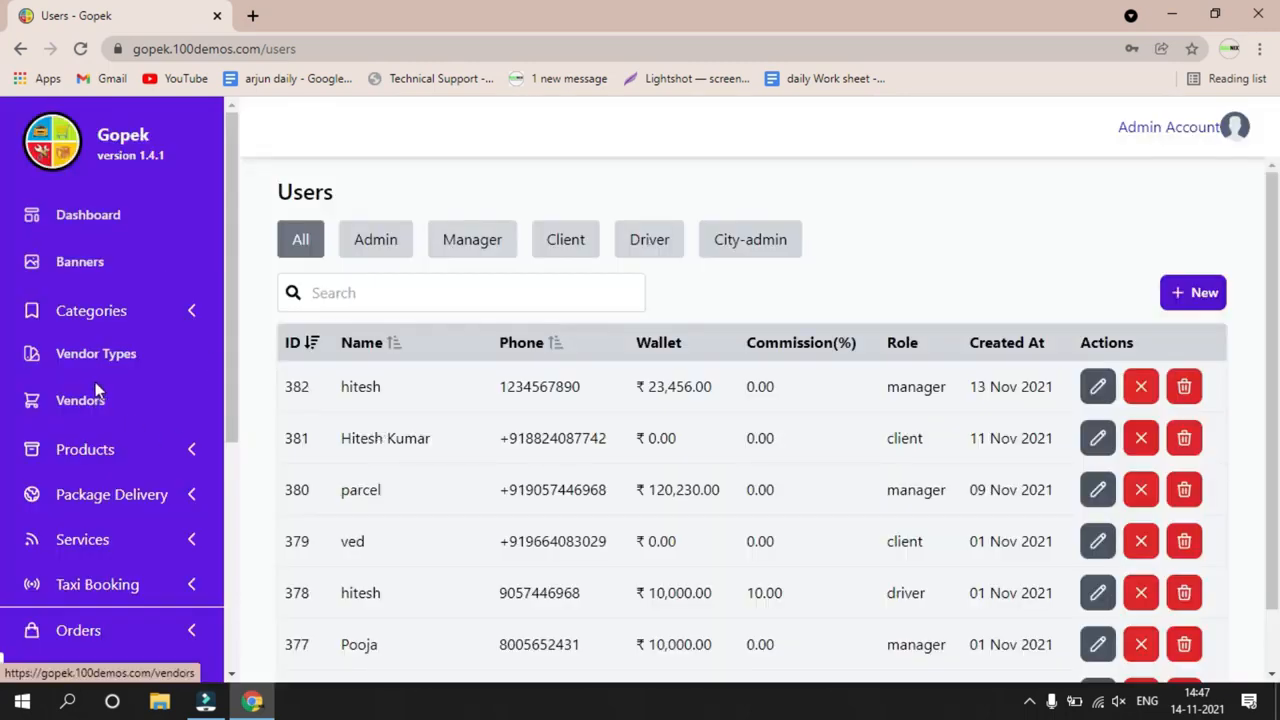
Open the Vendors list and look through the vendors on its first page.
{"action": "scroll", "coordinate": [96, 346], "scroll_direction": "down", "scroll_amount": 1}
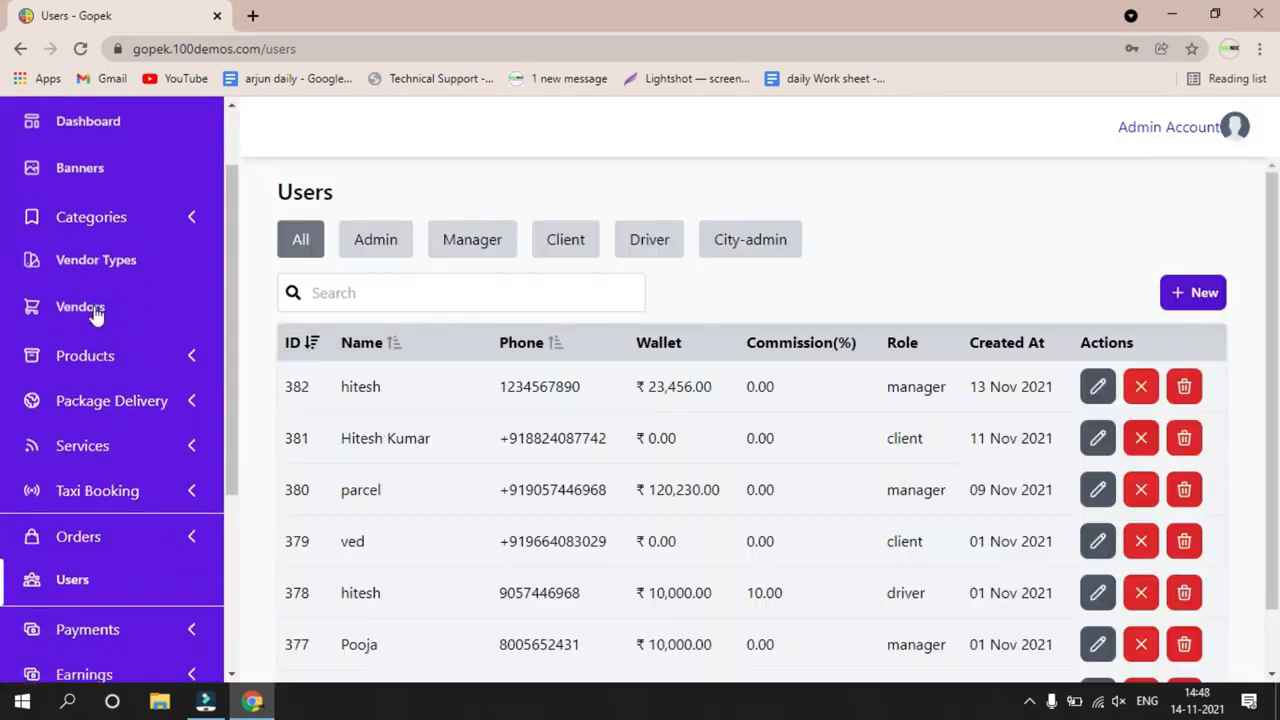
{"action": "left_click", "coordinate": [96, 312]}
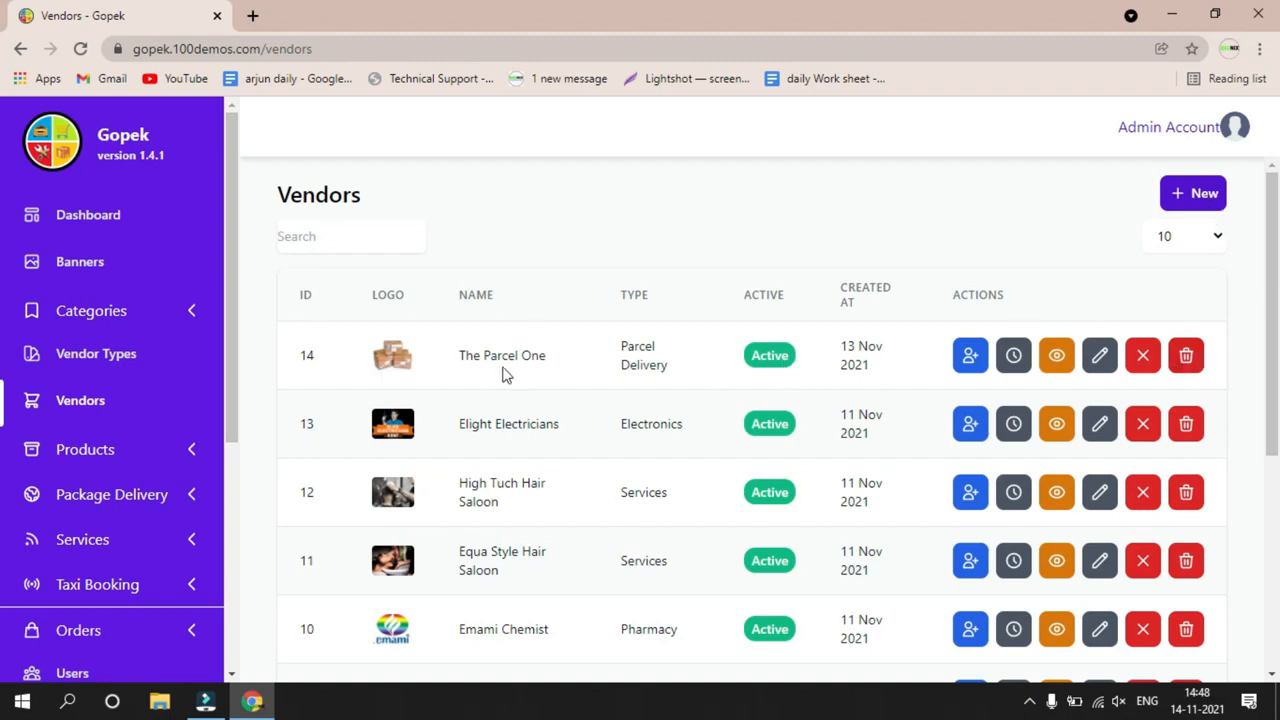
{"action": "scroll", "coordinate": [476, 530], "scroll_direction": "down", "scroll_amount": 4}
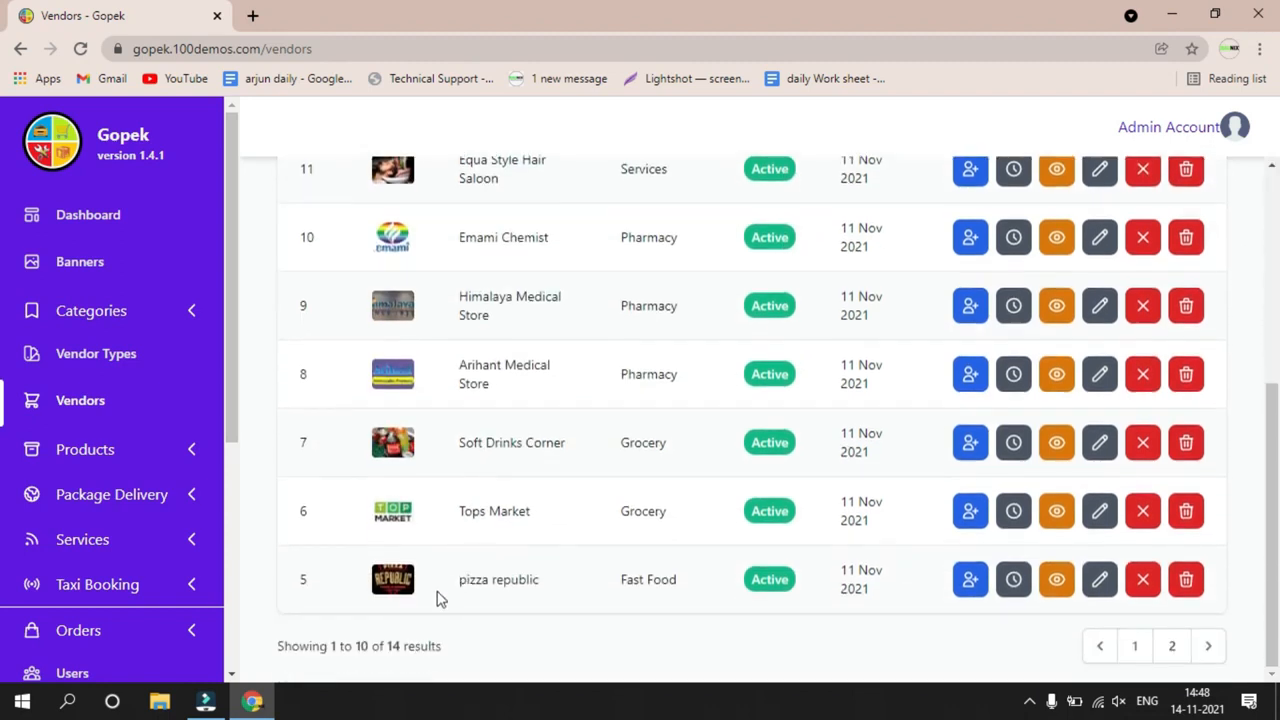
{"action": "scroll", "coordinate": [417, 597], "scroll_direction": "up", "scroll_amount": 4}
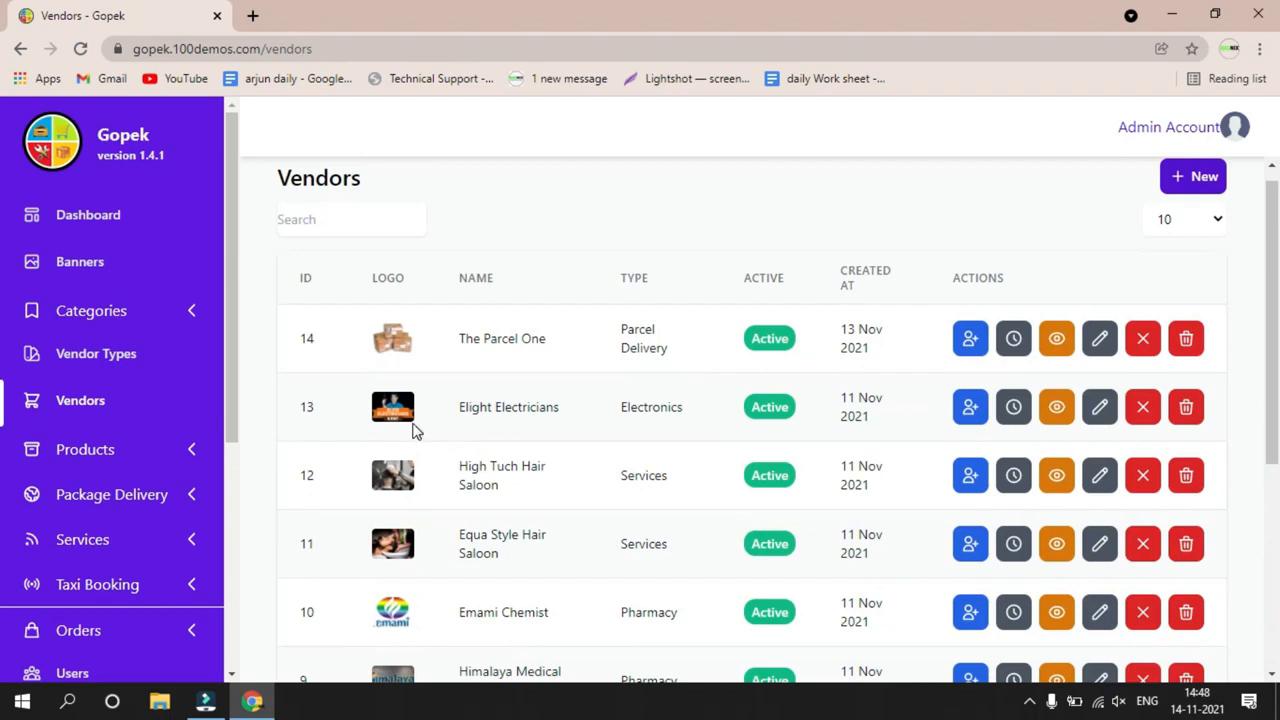
{"action": "scroll", "coordinate": [603, 441], "scroll_direction": "down", "scroll_amount": 4}
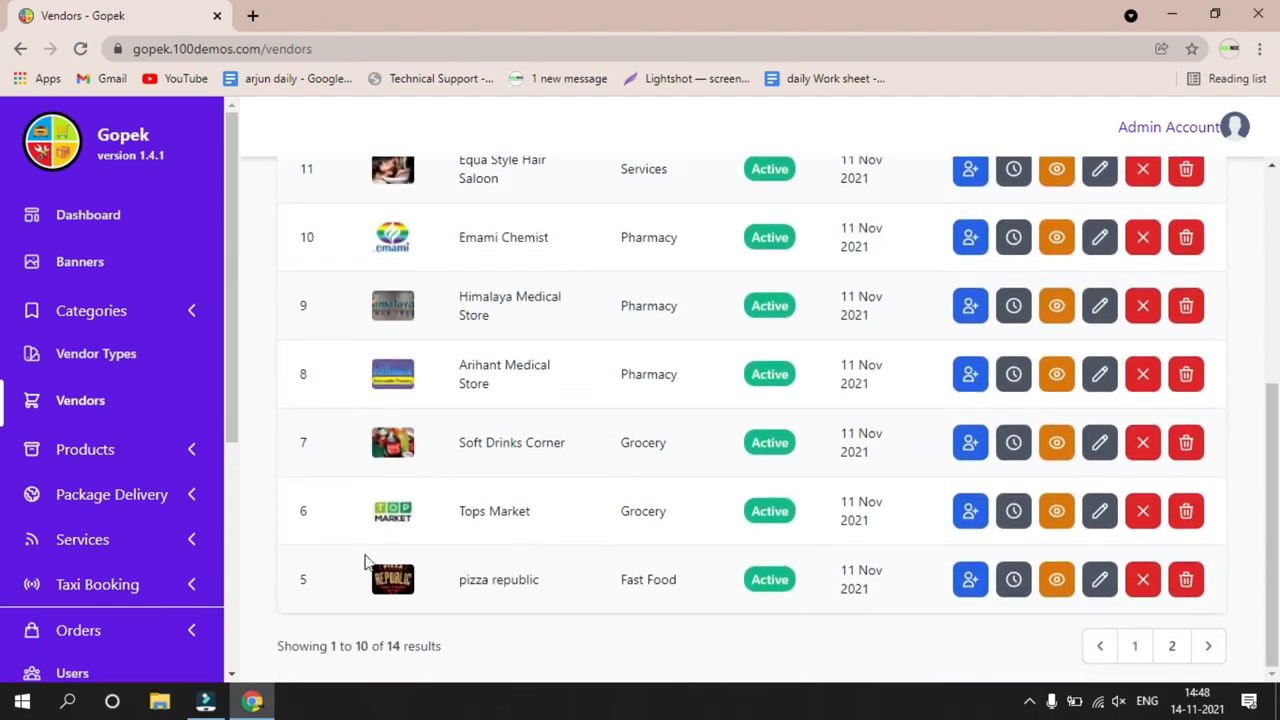
View the details of the Tops Market vendor and close them.
{"action": "left_click", "coordinate": [1057, 511]}
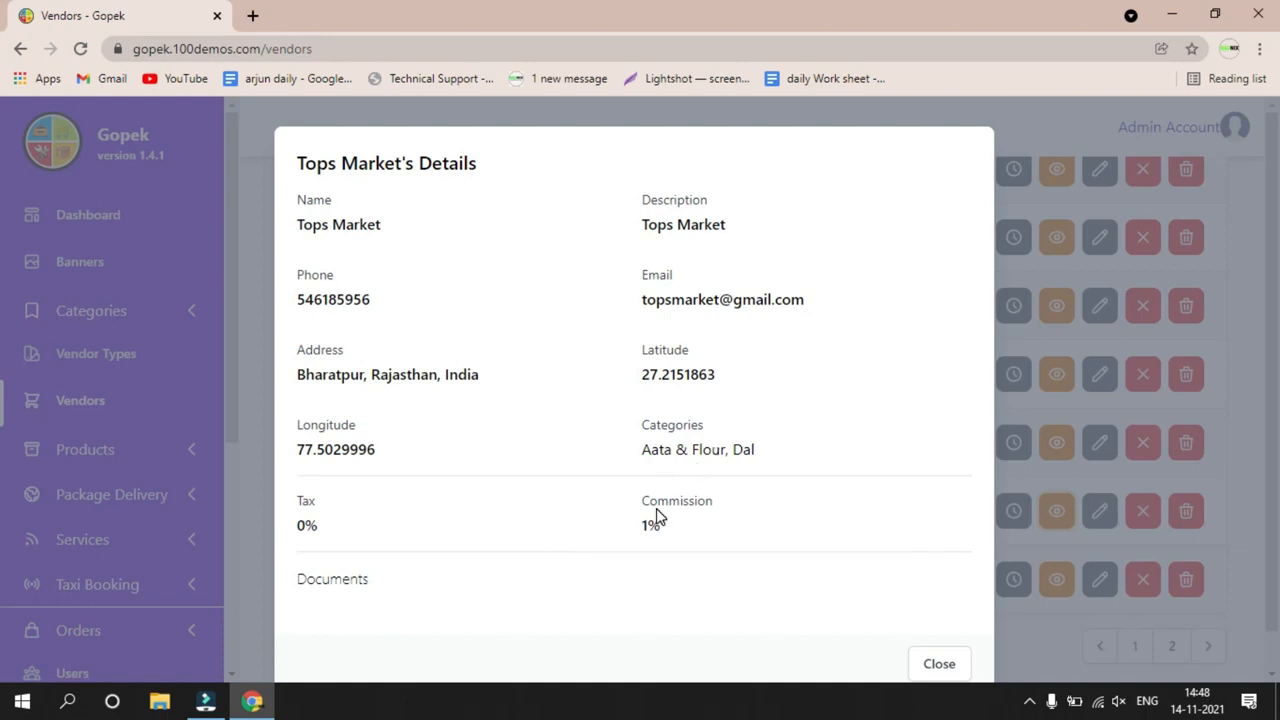
{"action": "scroll", "coordinate": [925, 555], "scroll_direction": "down", "scroll_amount": 1}
{"action": "left_click", "coordinate": [940, 628]}
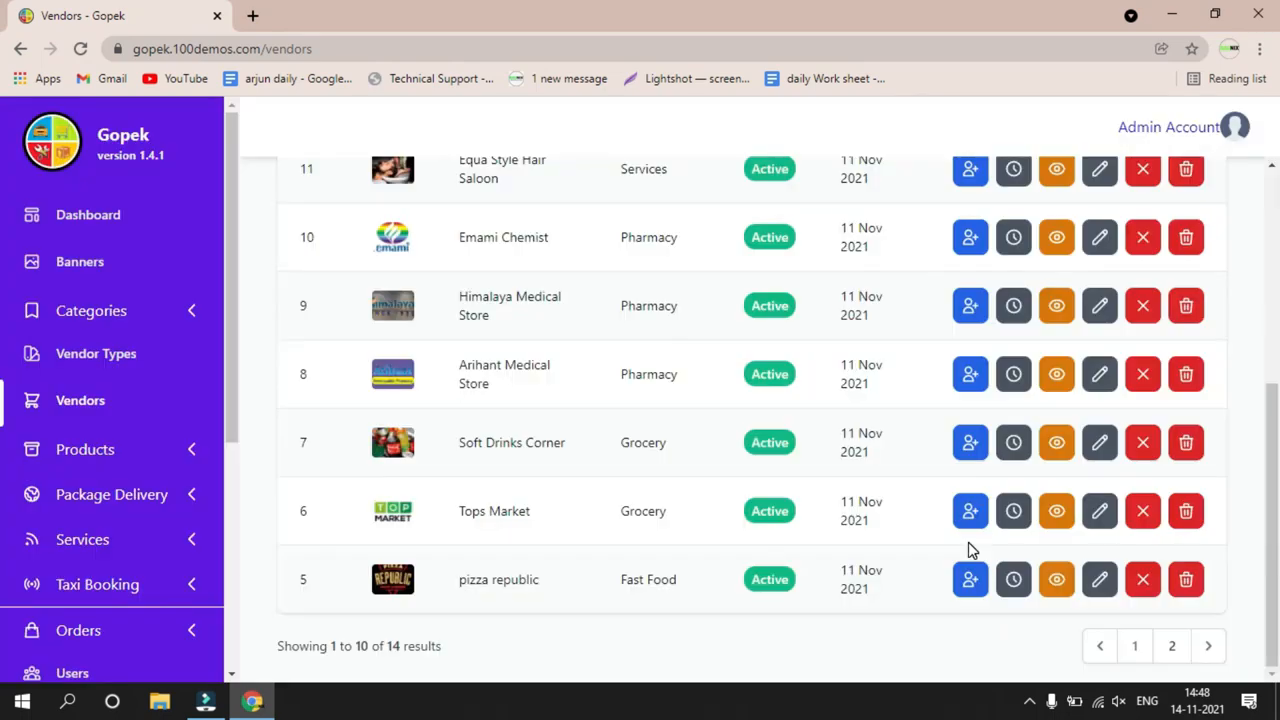
Open the Tops Market vendor for editing and choose Grocery as its vendor type.
{"action": "left_click", "coordinate": [1100, 514]}
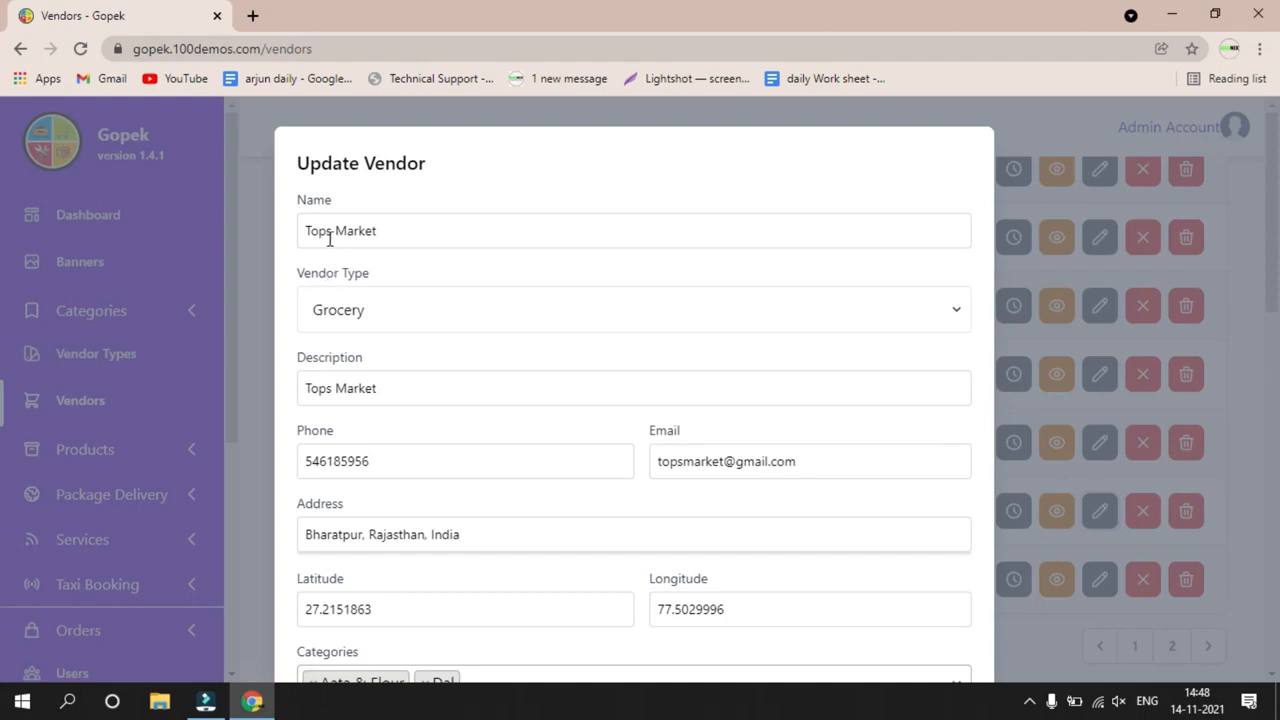
{"action": "left_click", "coordinate": [376, 308]}
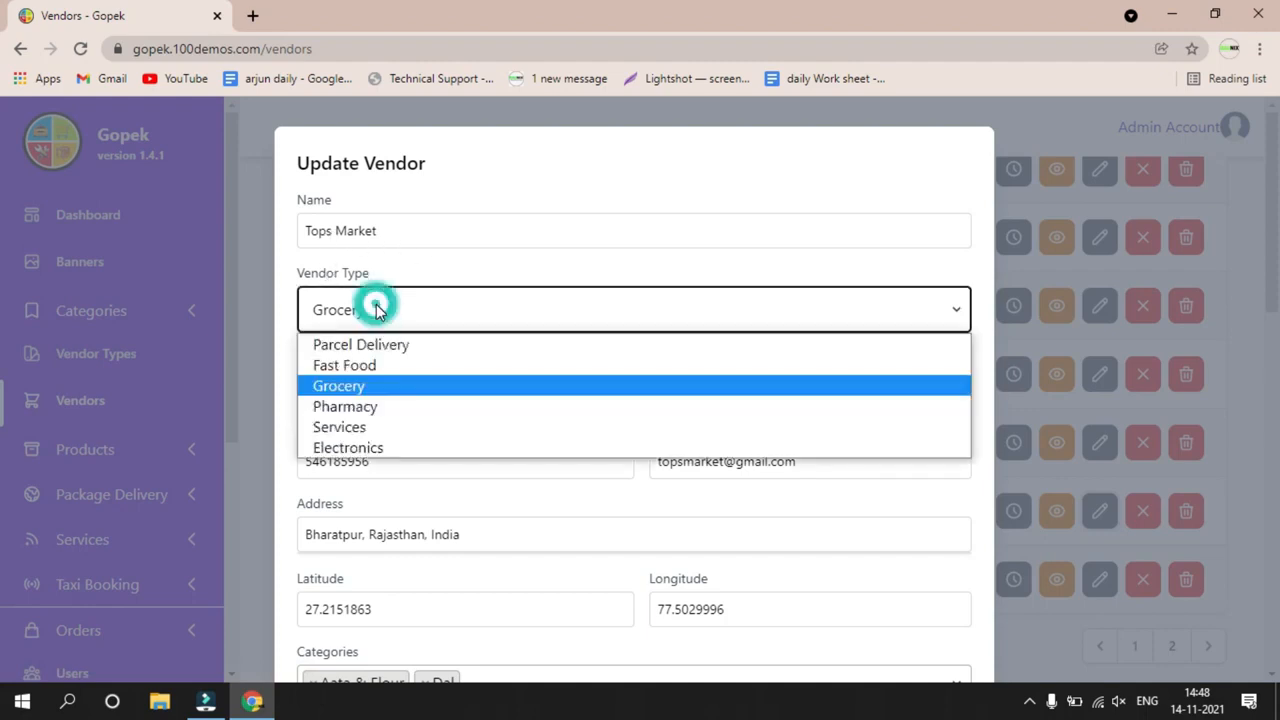
{"action": "left_click", "coordinate": [354, 390]}
Add Drinks to the Tops Market vendor's categories.
{"action": "scroll", "coordinate": [432, 355], "scroll_direction": "down", "scroll_amount": 1}
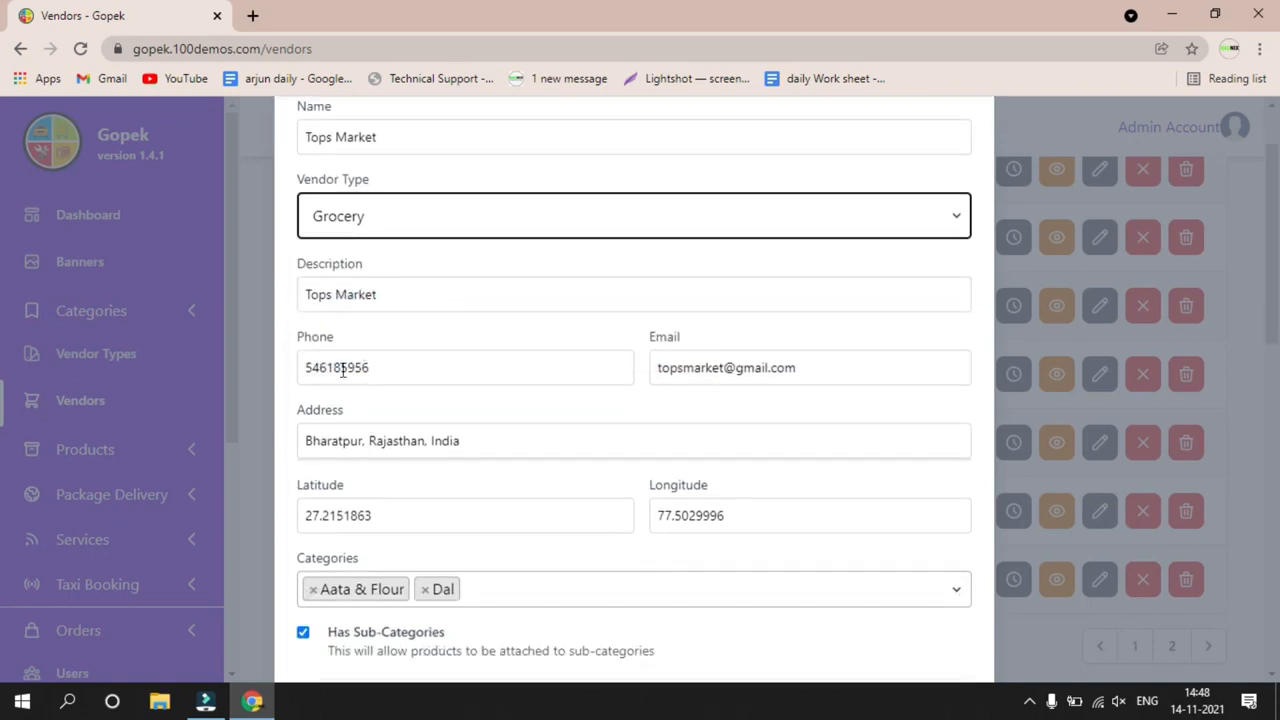
{"action": "scroll", "coordinate": [342, 370], "scroll_direction": "down", "scroll_amount": 1}
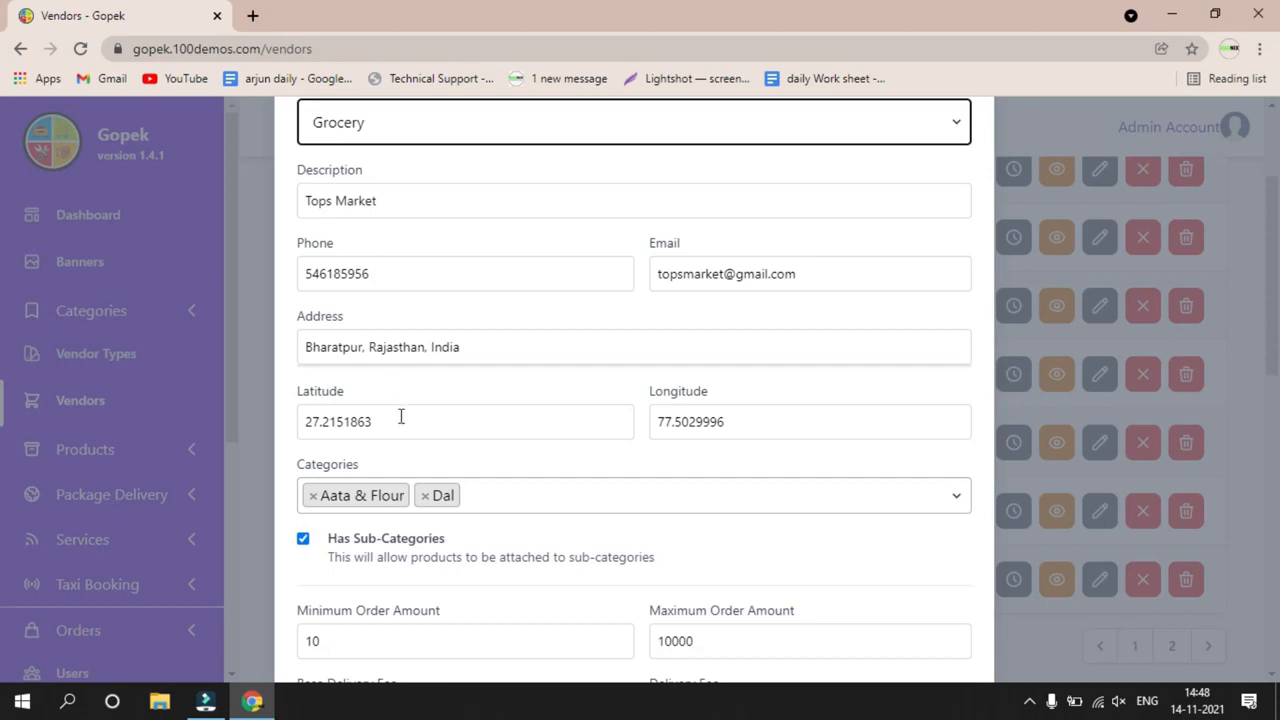
{"action": "left_click", "coordinate": [533, 490]}
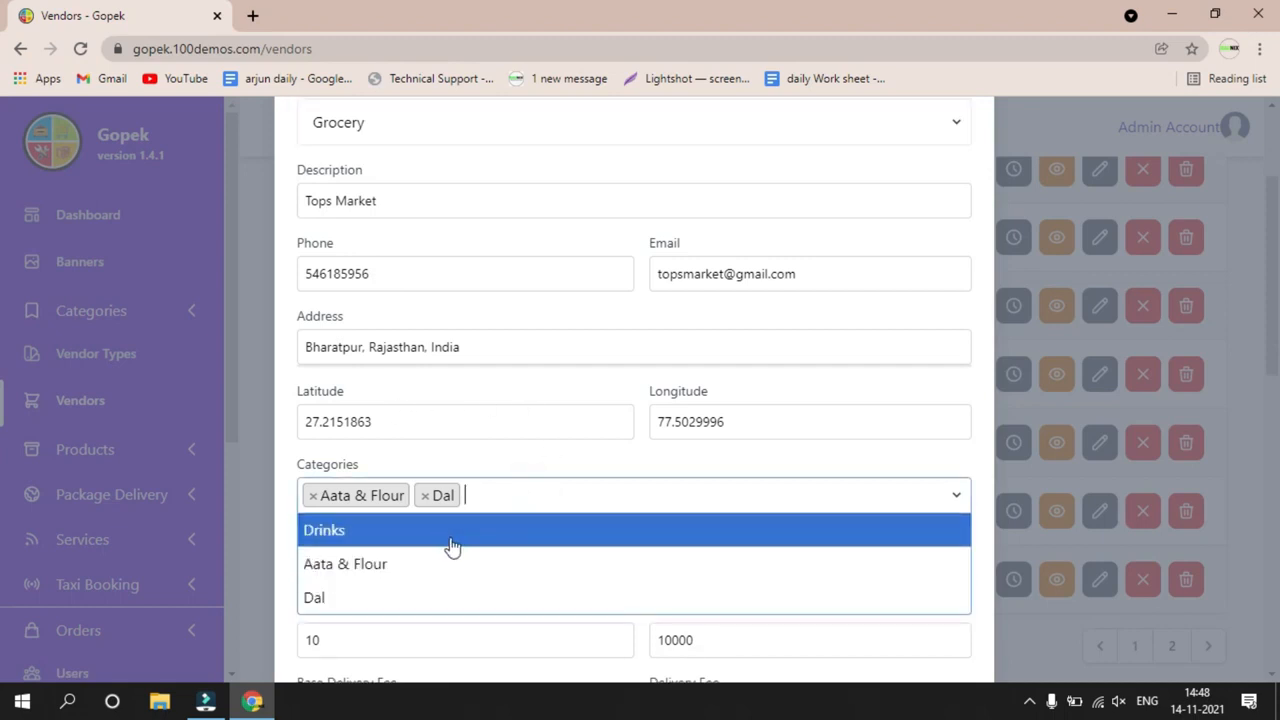
{"action": "left_click", "coordinate": [448, 537]}
Examine the vendor's sub-category option, order amount limits, delivery fees, delivery range and the Charge per KM option.
{"action": "scroll", "coordinate": [470, 480], "scroll_direction": "down", "scroll_amount": 2}
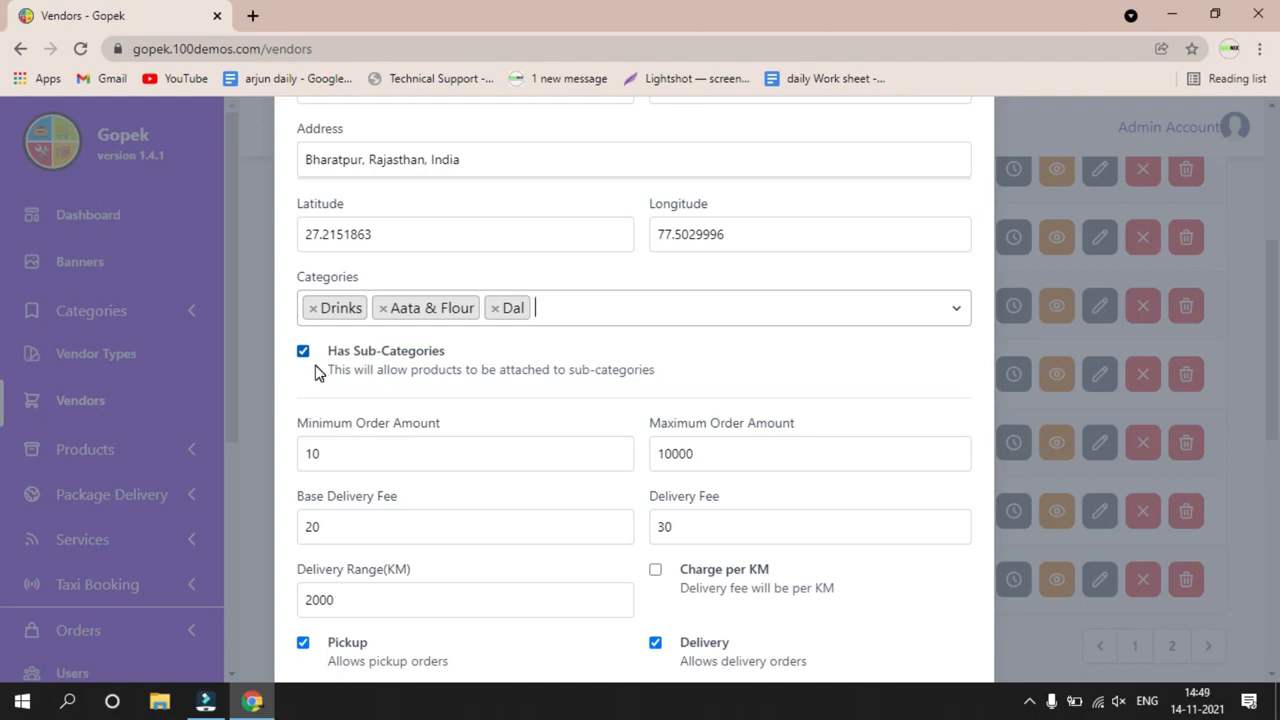
{"action": "left_click", "coordinate": [323, 463]}
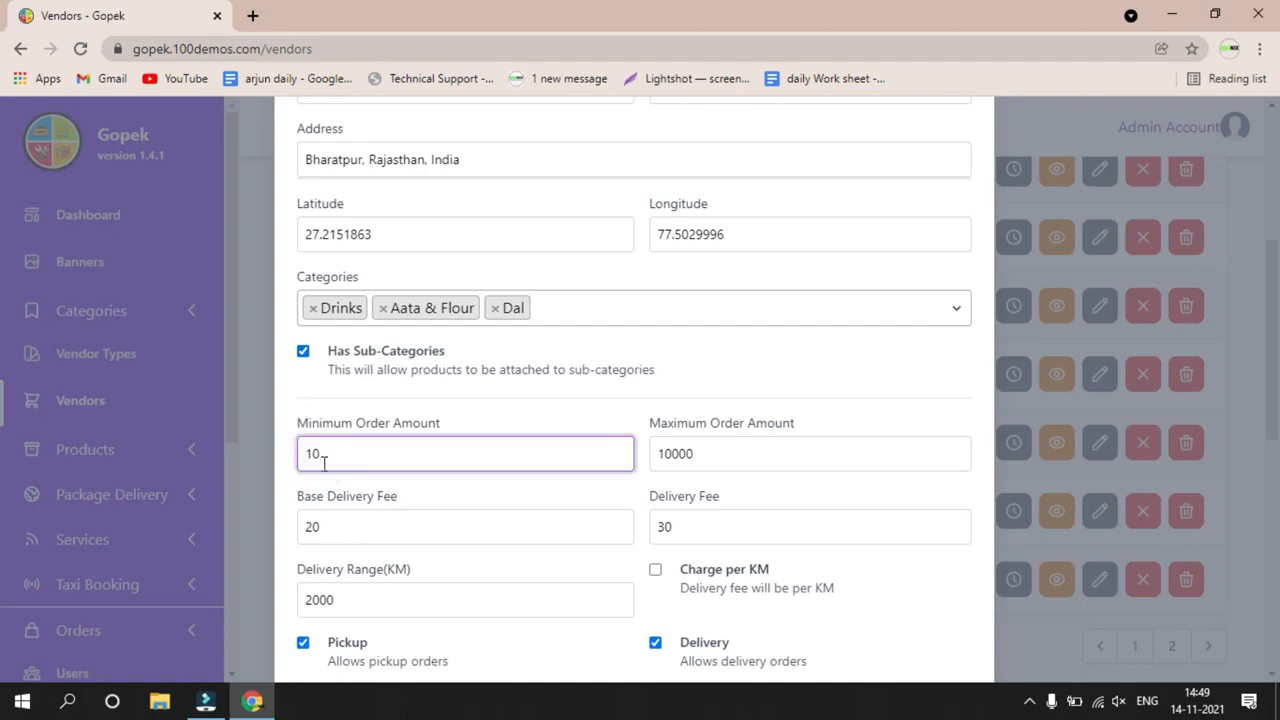
{"action": "left_click", "coordinate": [336, 525]}
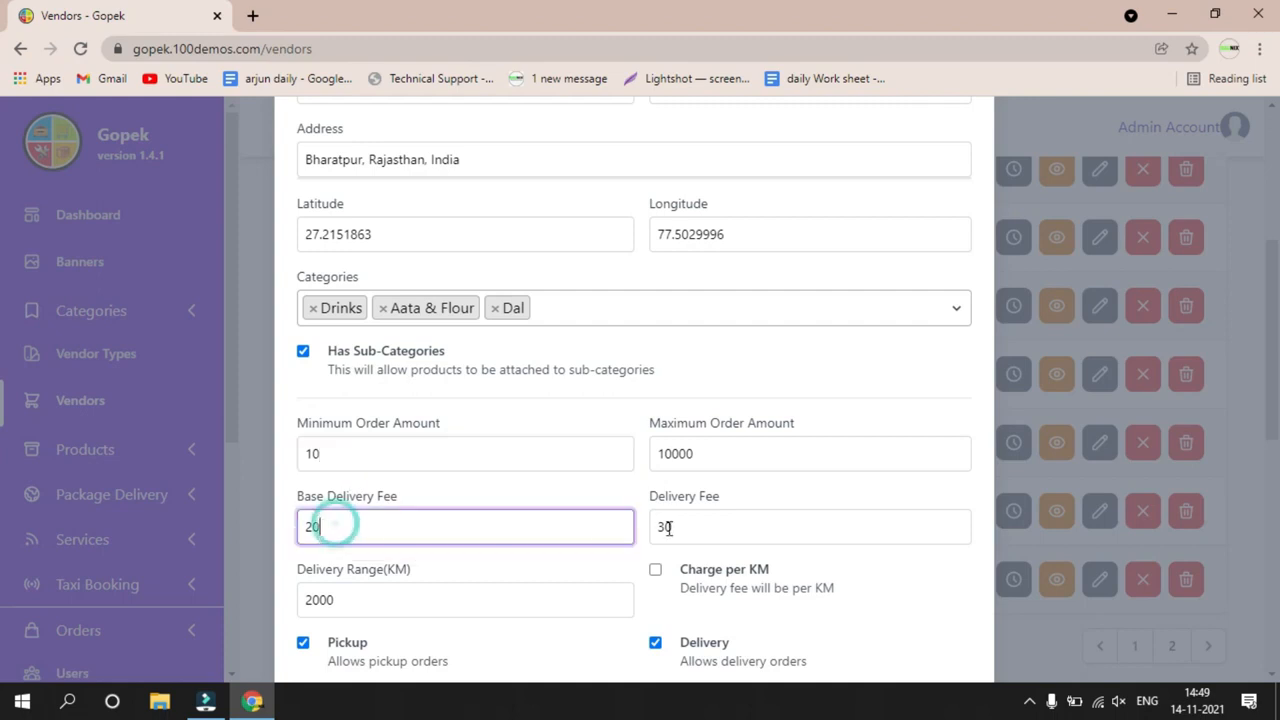
{"action": "scroll", "coordinate": [600, 470], "scroll_direction": "down", "scroll_amount": 1}
{"action": "left_click", "coordinate": [697, 433]}
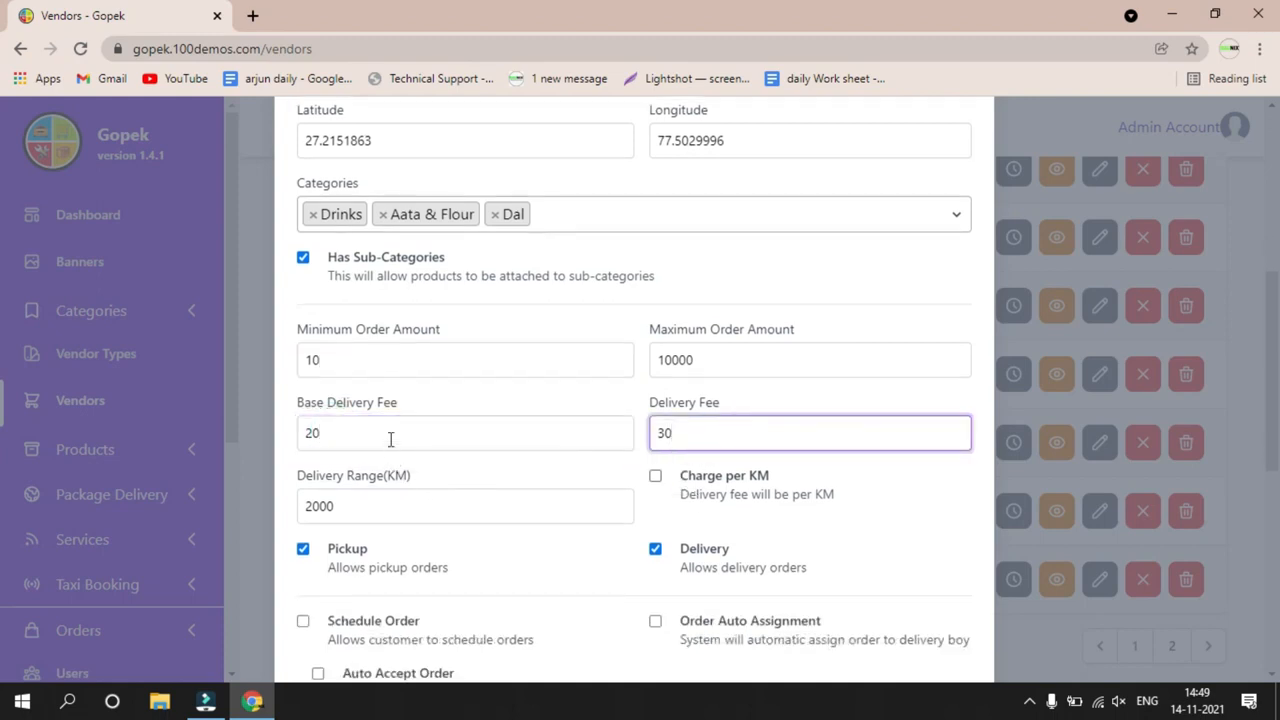
{"action": "scroll", "coordinate": [435, 440], "scroll_direction": "down", "scroll_amount": 1}
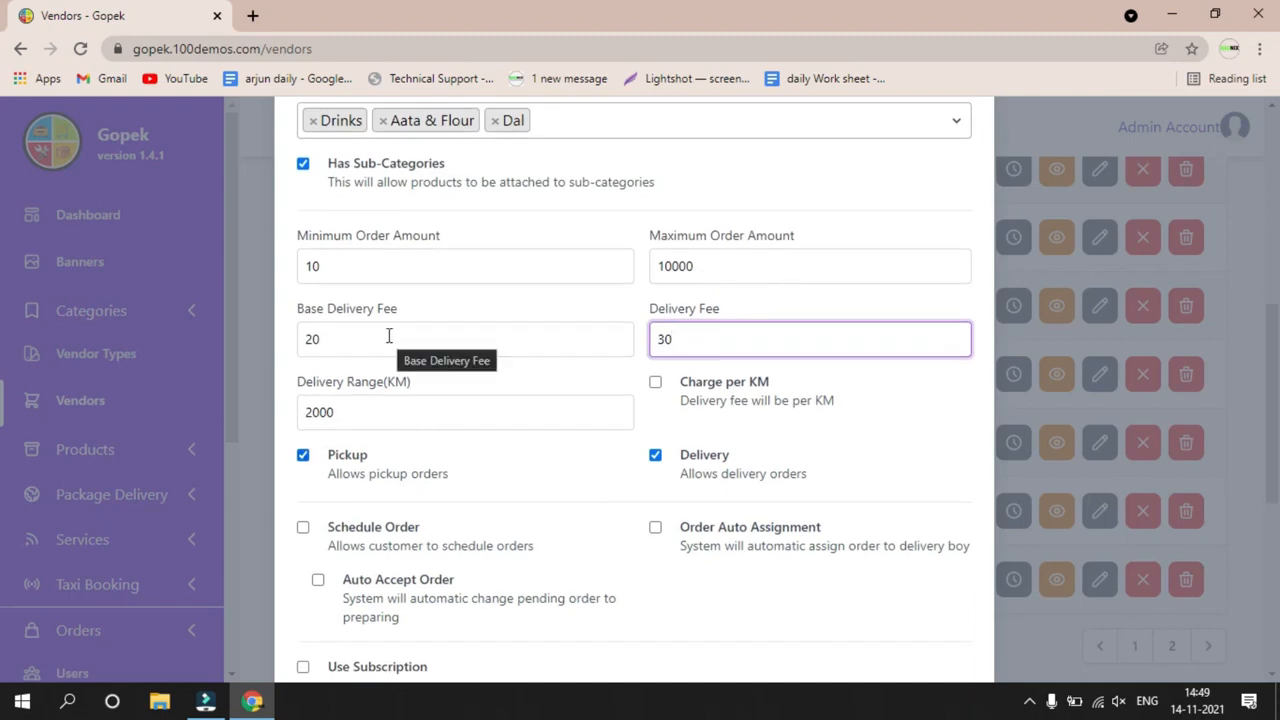
{"action": "left_click", "coordinate": [349, 411]}
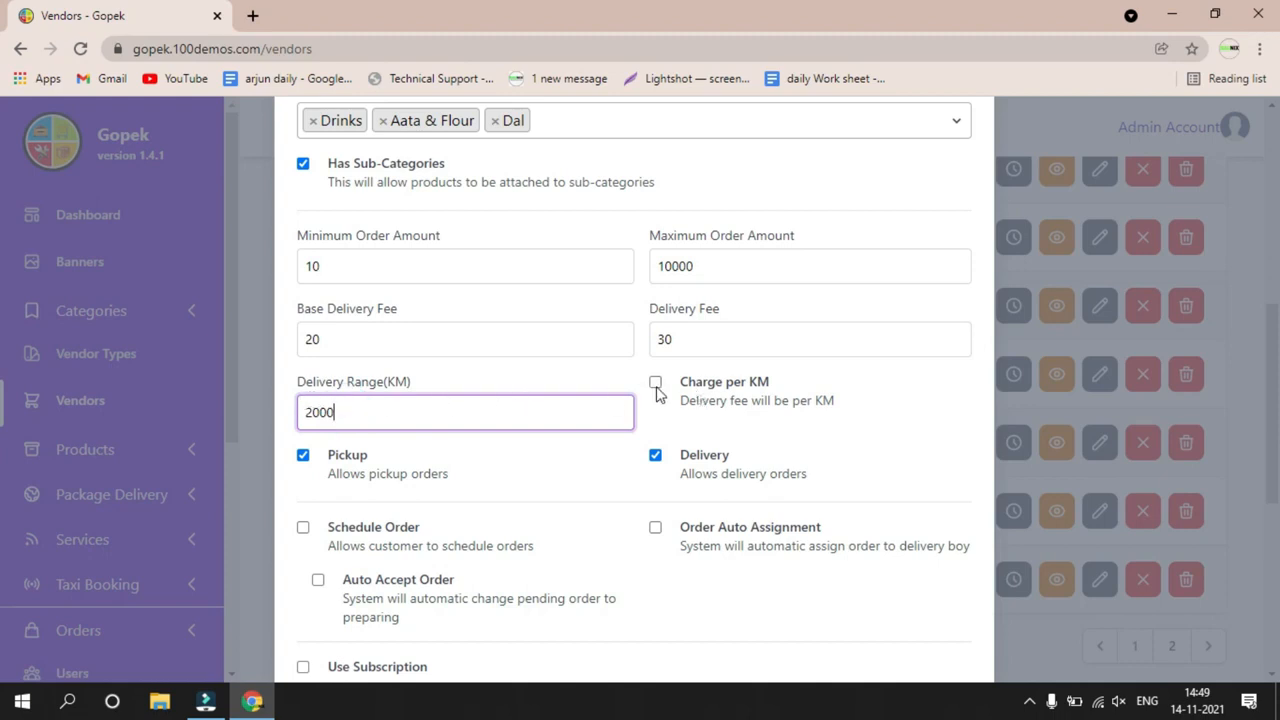
{"action": "left_click_drag", "start_coordinate": [679, 401], "coordinate": [838, 421]}
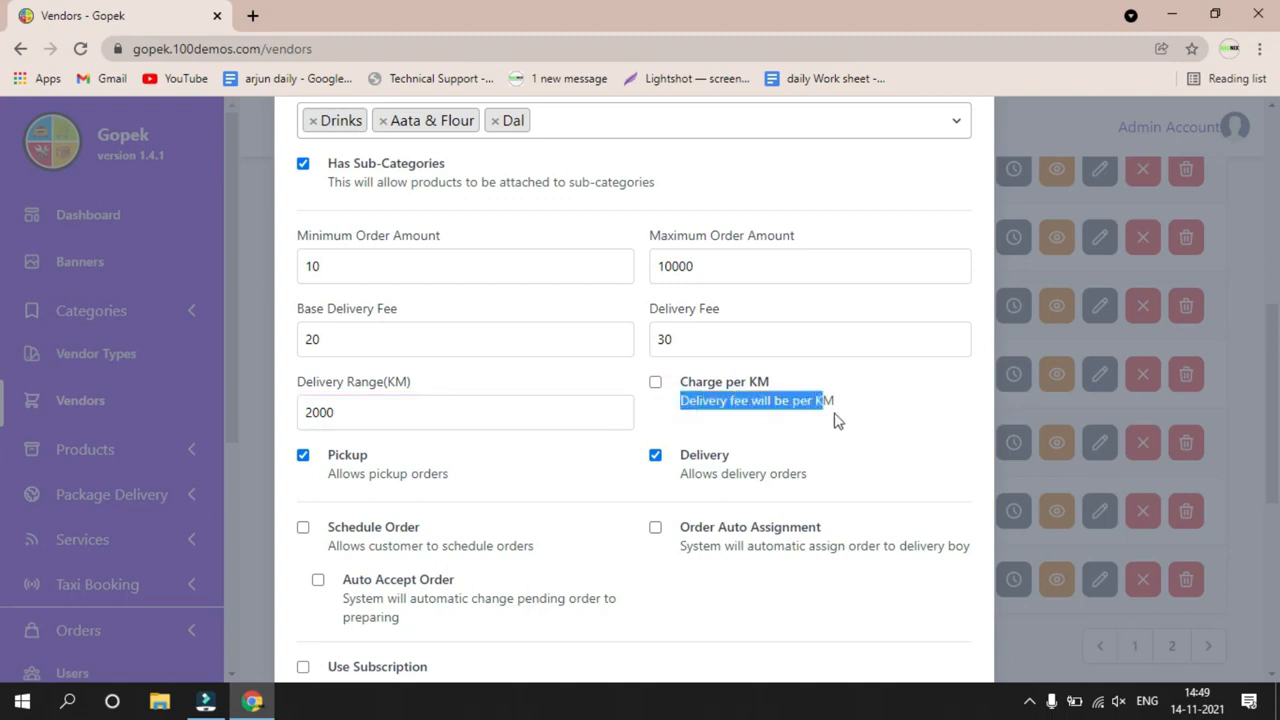
Set the Tops Market vendor's delivery fee to 1 and enable Charge per KM.
{"action": "left_click", "coordinate": [665, 341]}
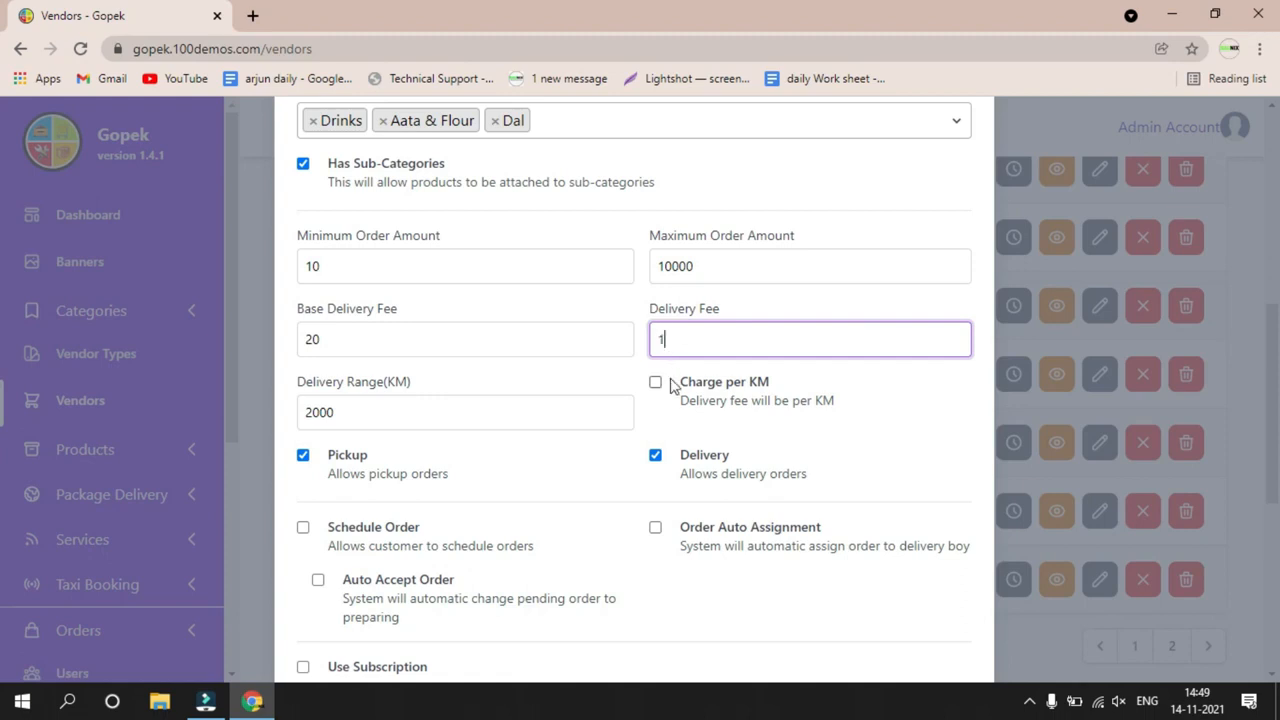
{"action": "left_click", "coordinate": [656, 384]}
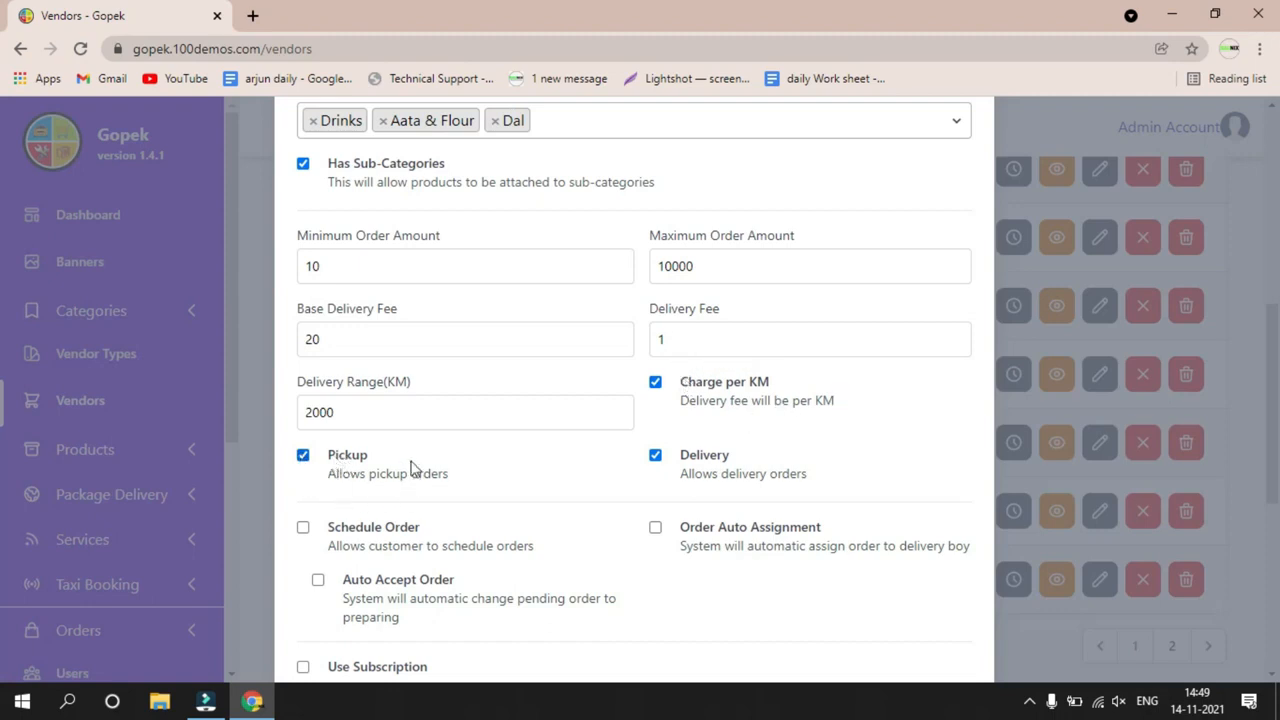
Switch the vendor's Use Subscription option on and back off, reviewing the pickup, delivery and order handling options.
{"action": "scroll", "coordinate": [284, 443], "scroll_direction": "down", "scroll_amount": 1}
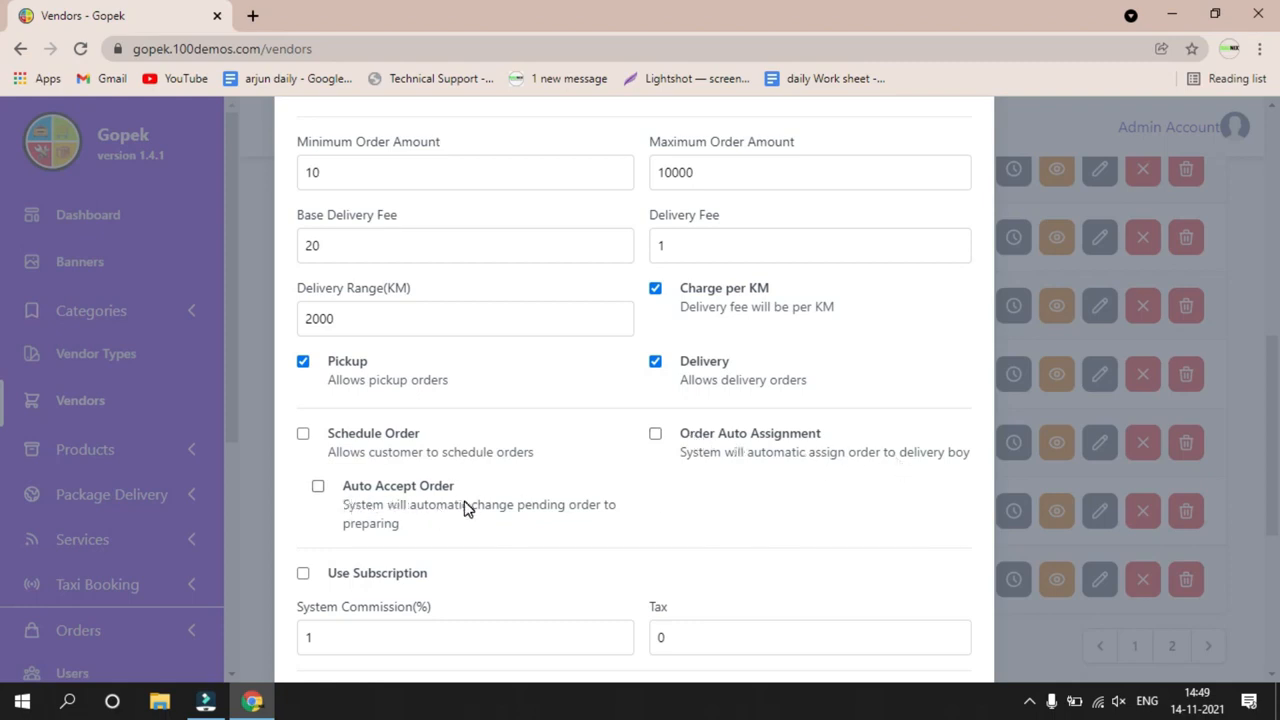
{"action": "scroll", "coordinate": [447, 511], "scroll_direction": "down", "scroll_amount": 1}
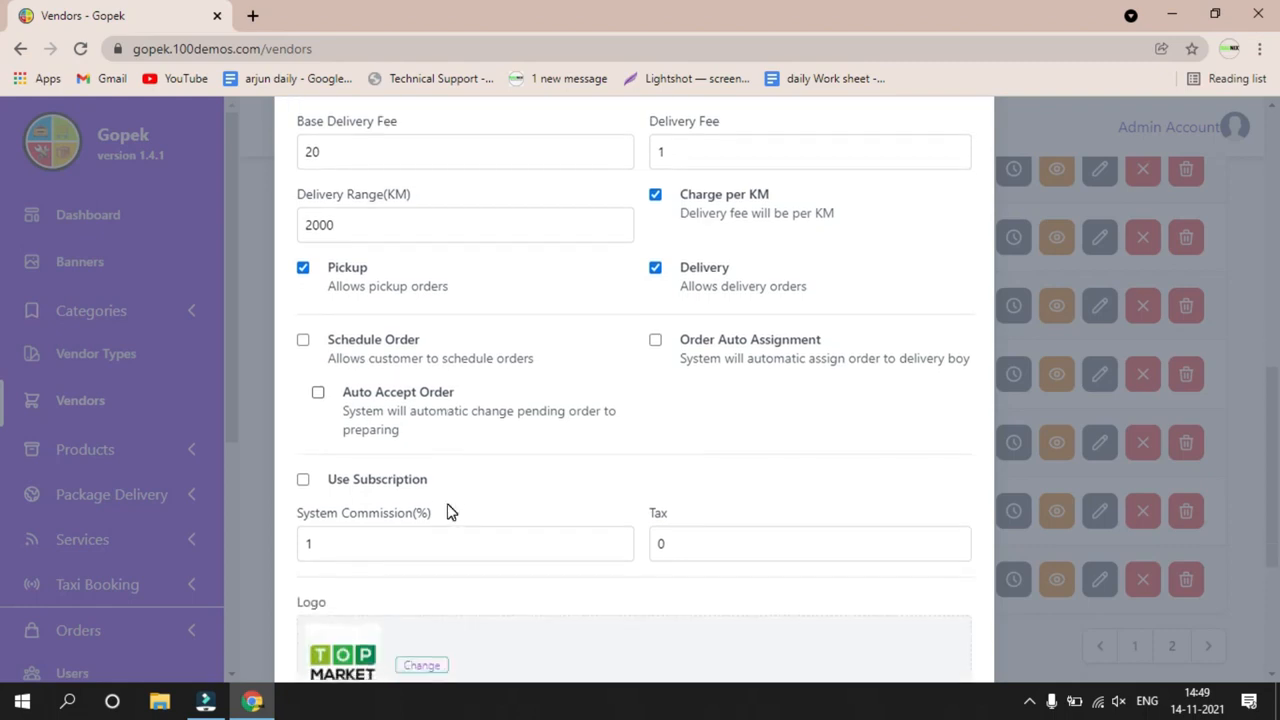
{"action": "left_click", "coordinate": [299, 482]}
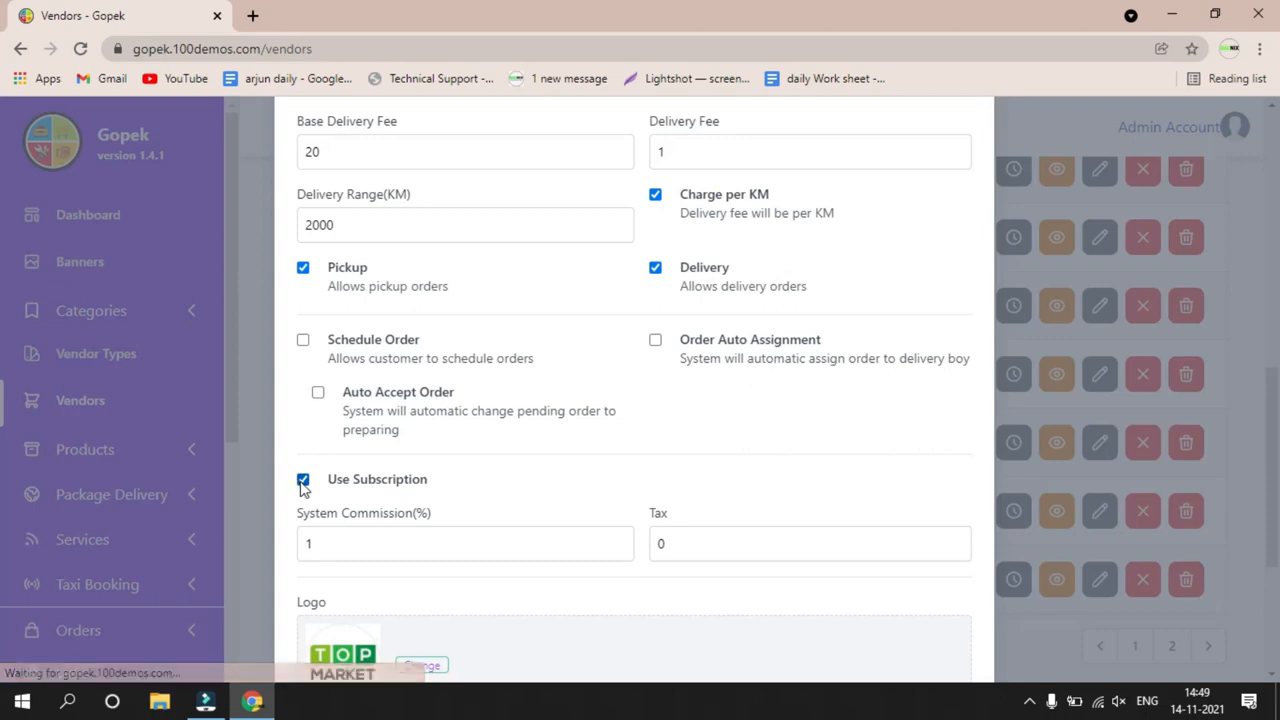
{"action": "left_click", "coordinate": [303, 483]}
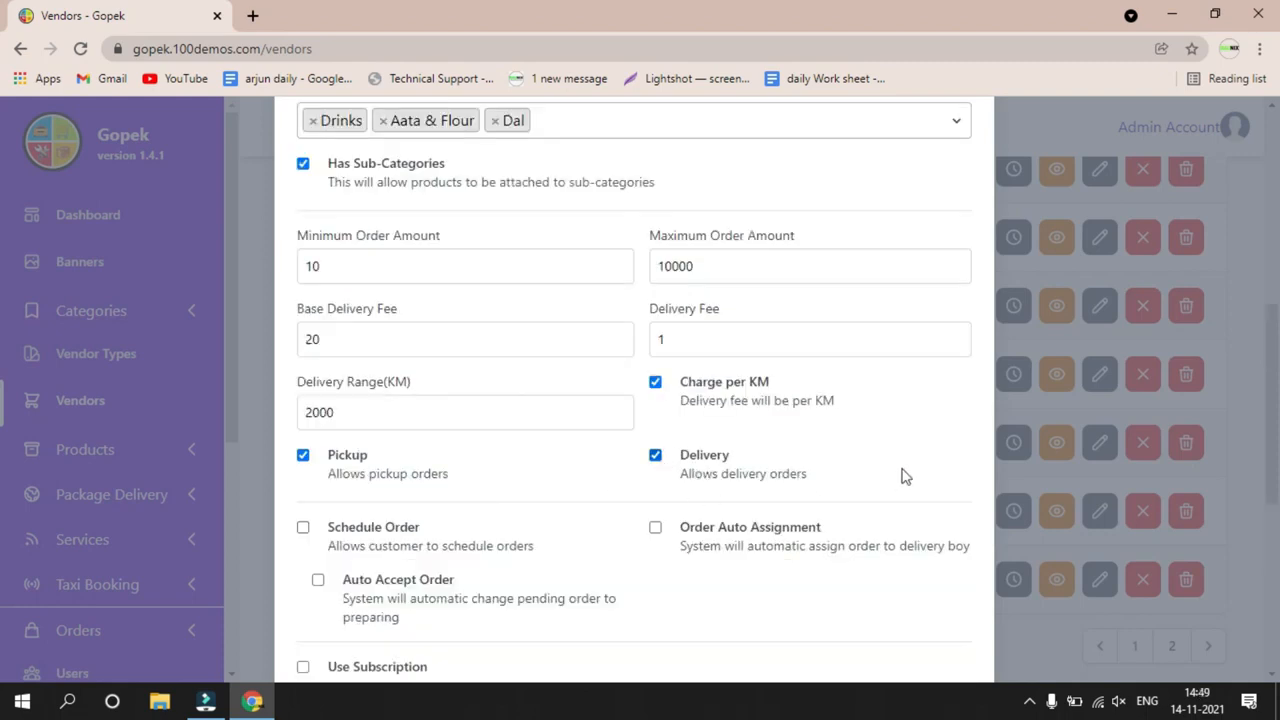
{"action": "scroll", "coordinate": [620, 480], "scroll_direction": "down", "scroll_amount": 1}
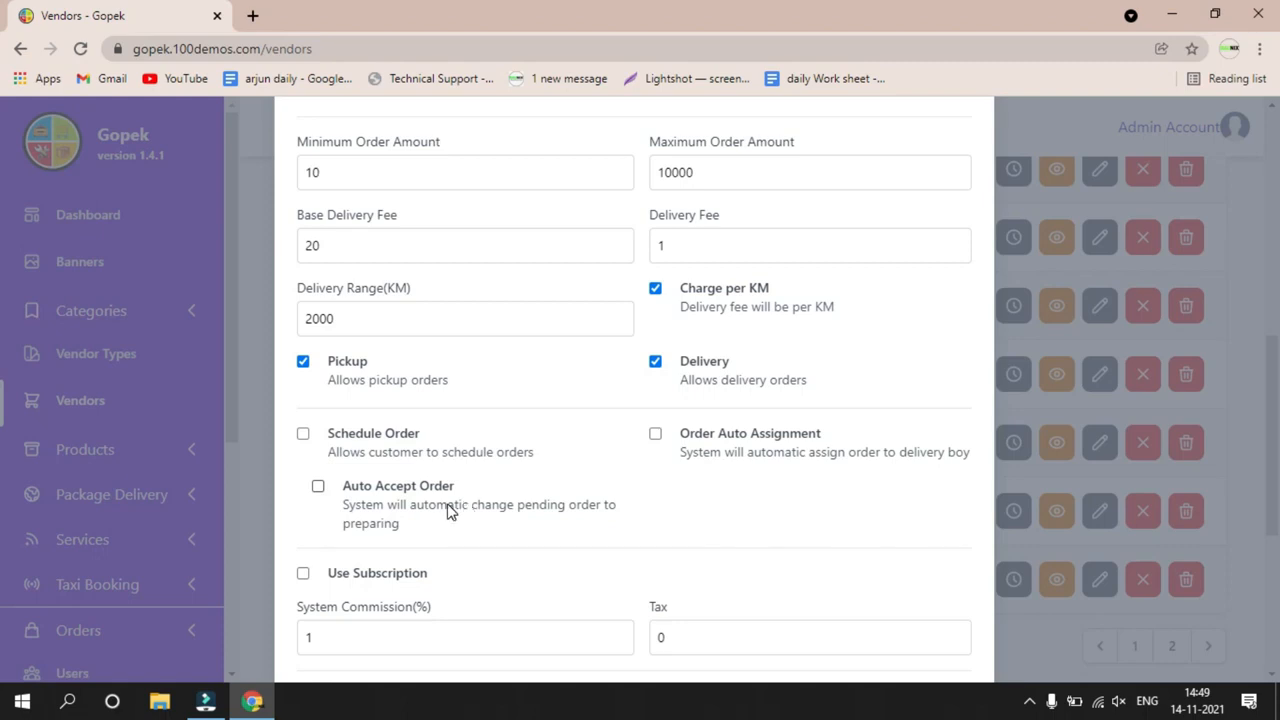
{"action": "scroll", "coordinate": [448, 510], "scroll_direction": "down", "scroll_amount": 1}
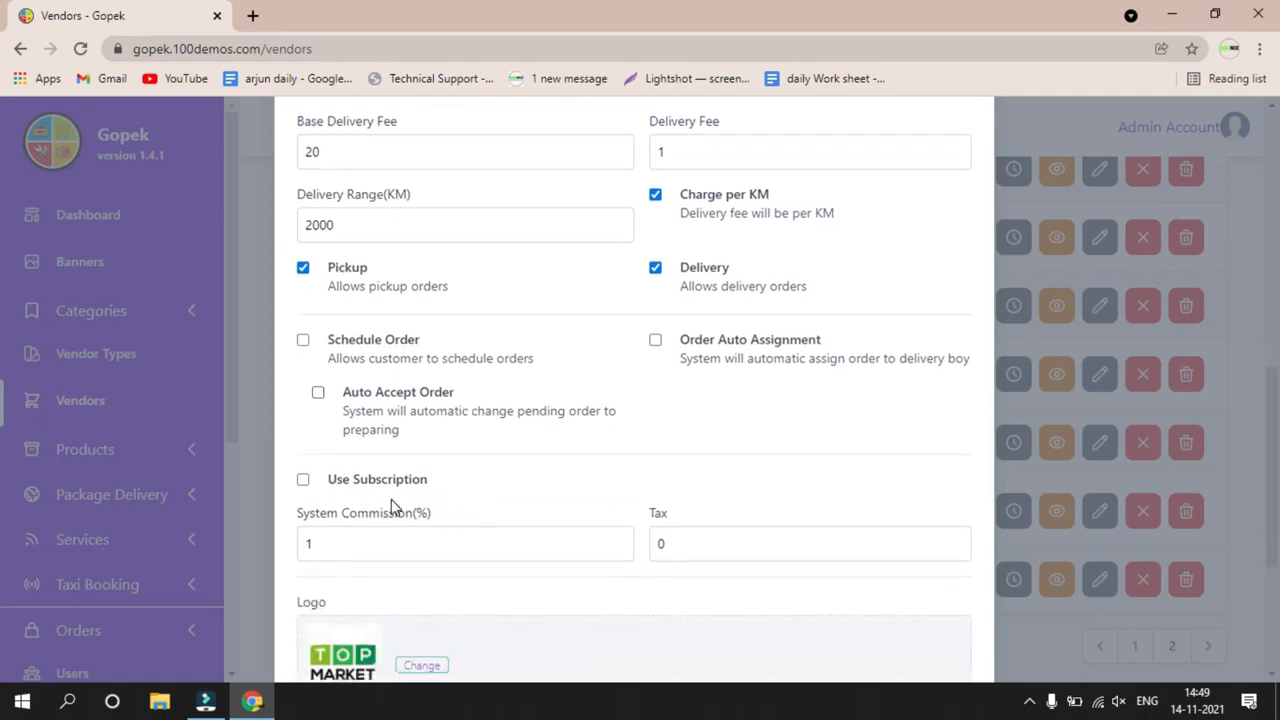
{"action": "left_click", "coordinate": [302, 481]}
{"action": "left_click", "coordinate": [302, 482]}
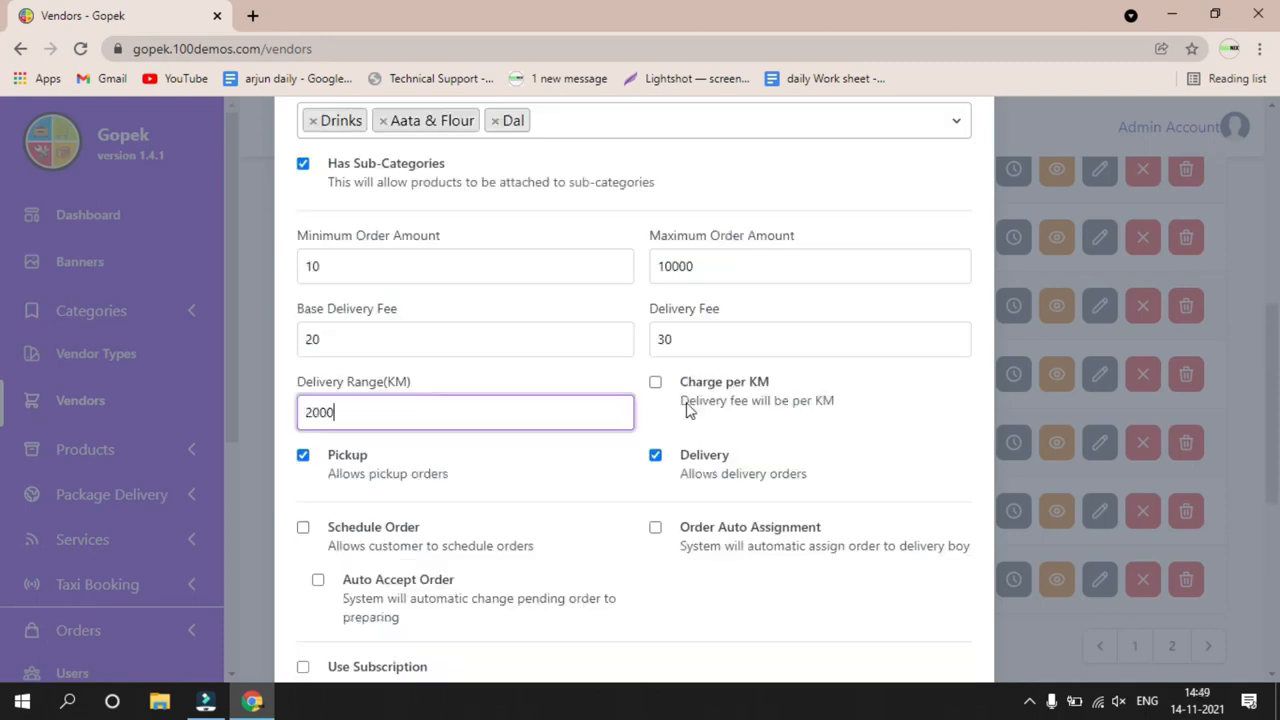
Enter a delivery fee of 1 for the Tops Market vendor and turn on Charge per KM.
{"action": "left_click_drag", "start_coordinate": [683, 405], "coordinate": [828, 410]}
{"action": "left_click", "coordinate": [667, 342]}
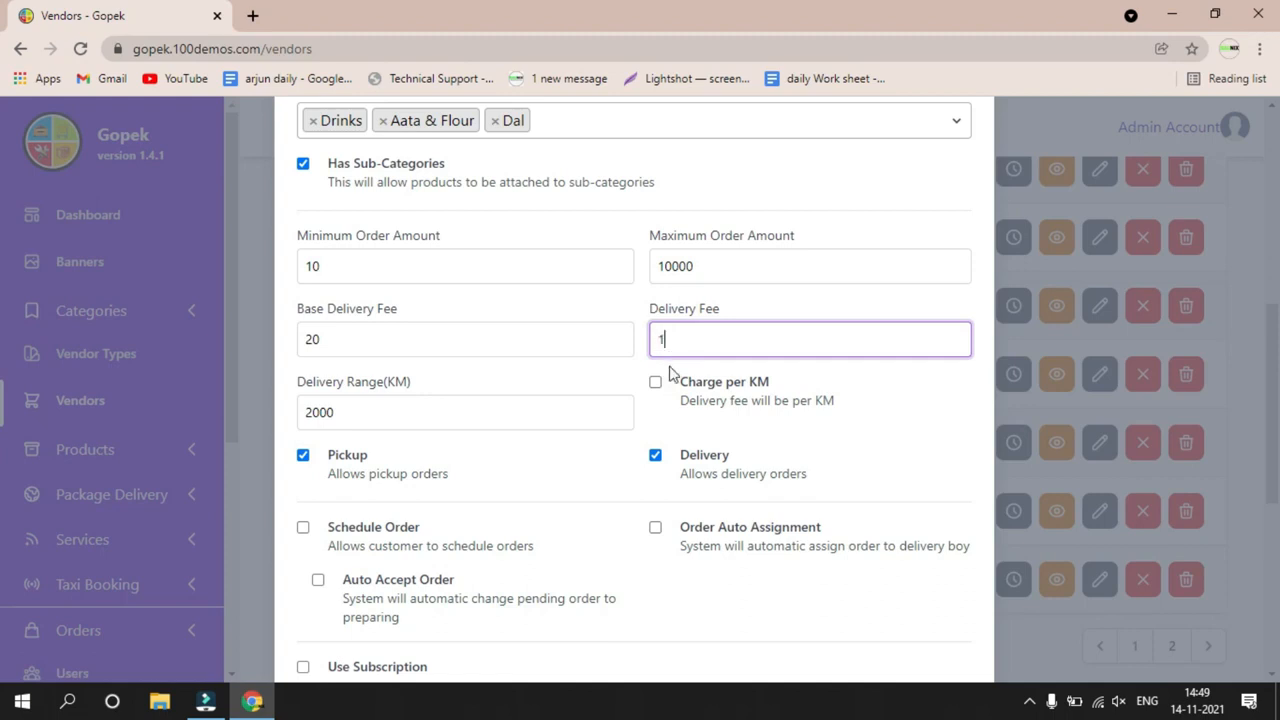
{"action": "left_click", "coordinate": [655, 383]}
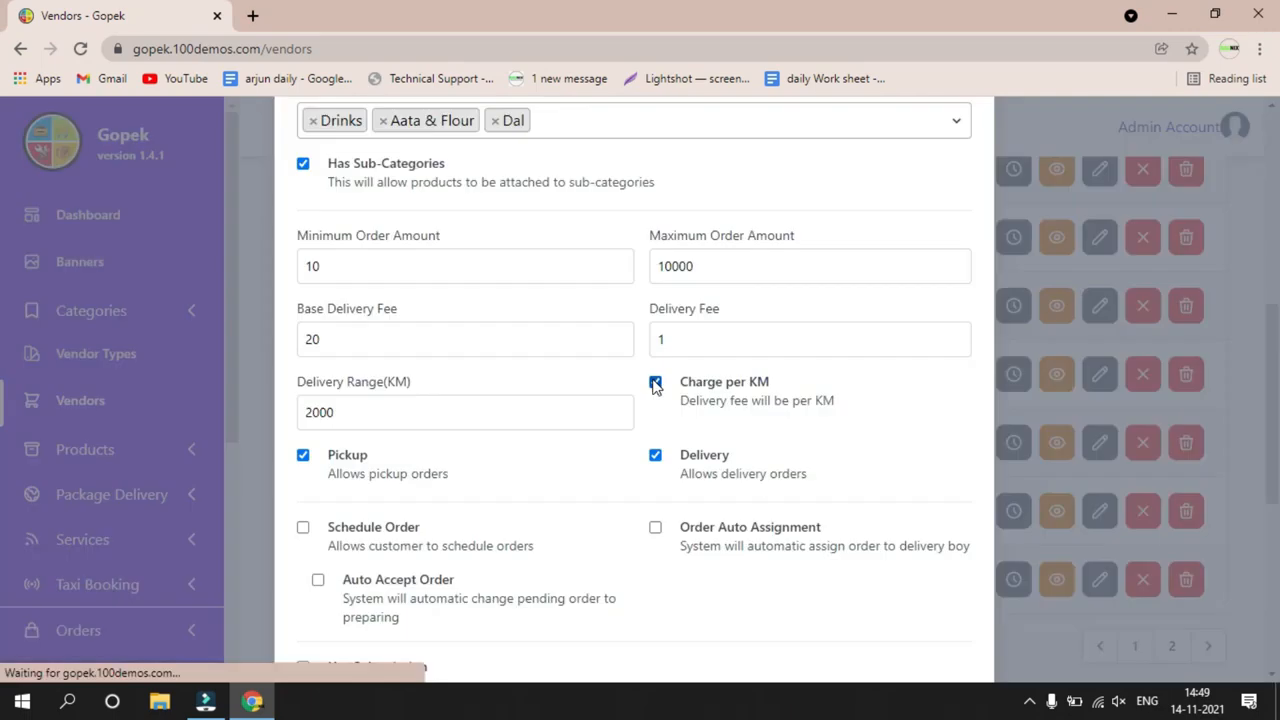
{"action": "left_click", "coordinate": [655, 382]}
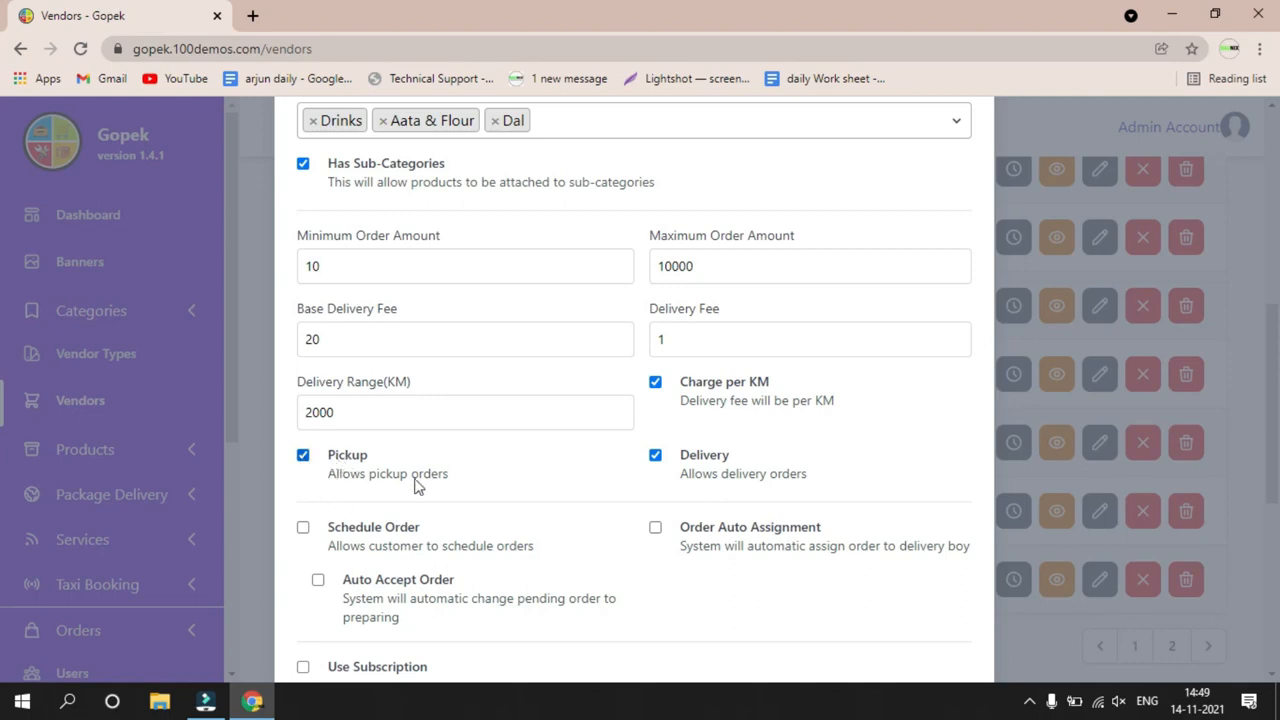
Turn the Tops Market vendor's Use Subscription option on and off again.
{"action": "scroll", "coordinate": [393, 415], "scroll_direction": "down", "scroll_amount": 1}
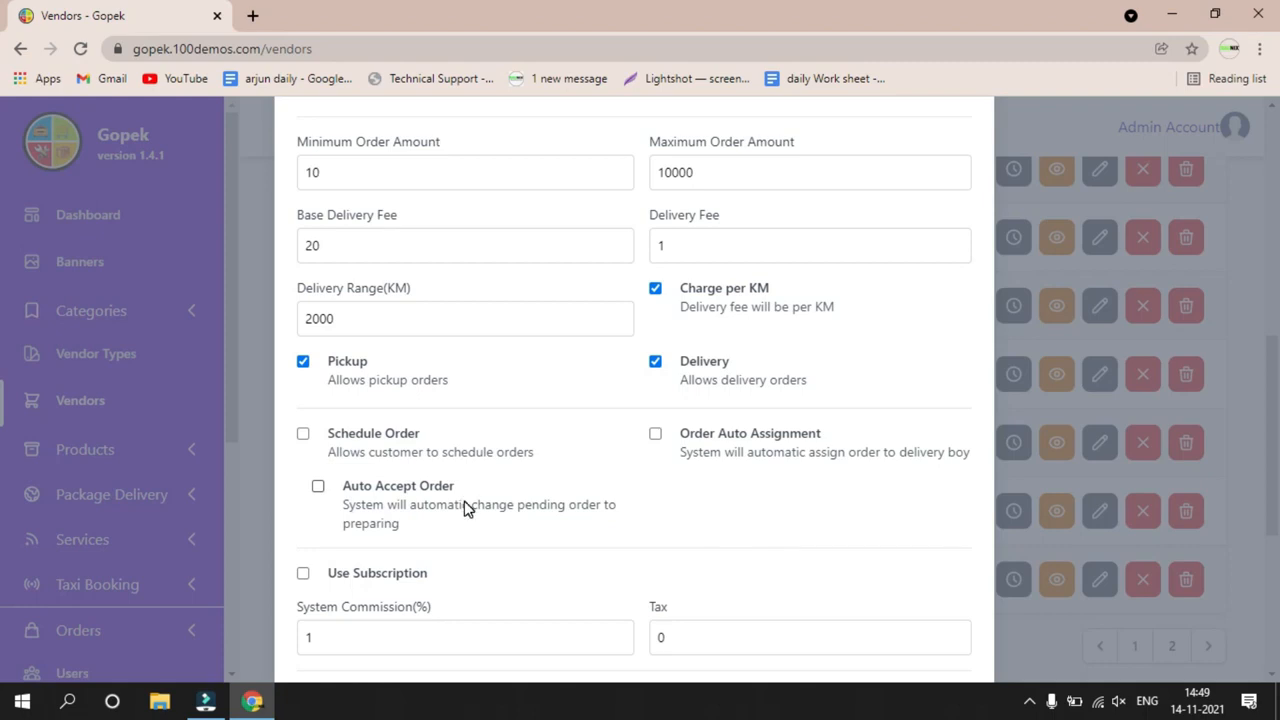
{"action": "scroll", "coordinate": [449, 510], "scroll_direction": "down", "scroll_amount": 1}
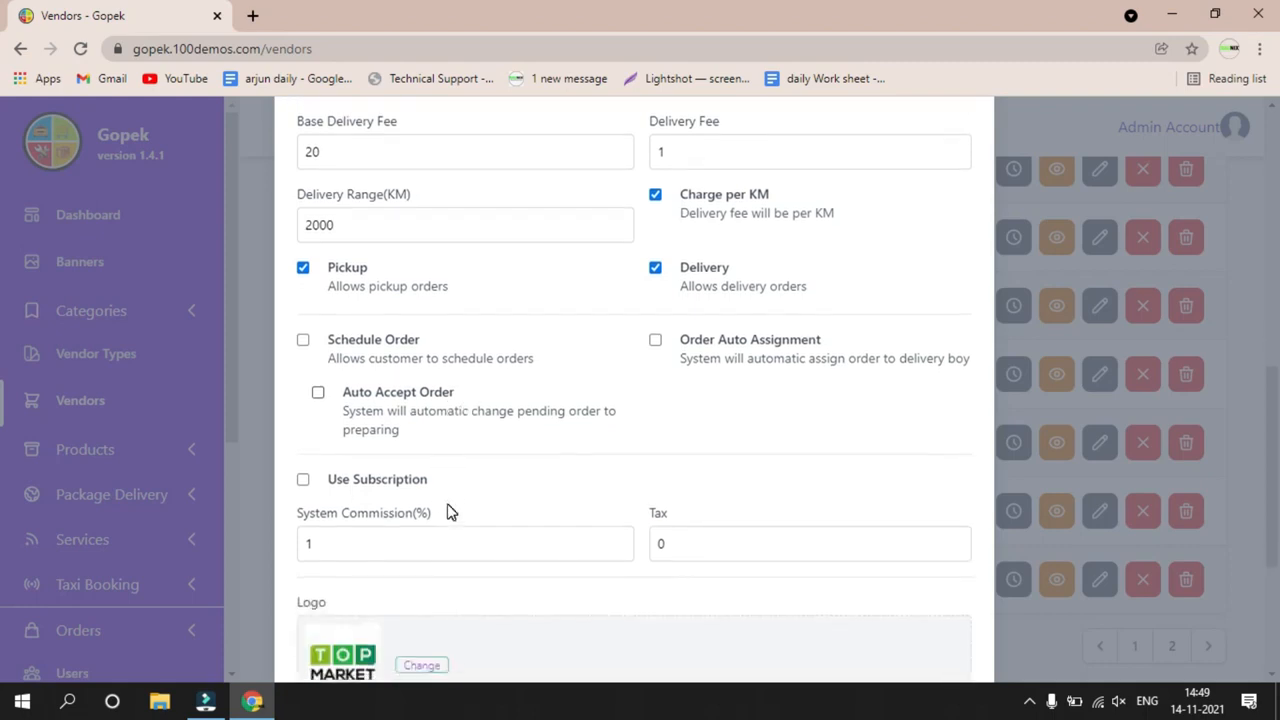
{"action": "left_click", "coordinate": [302, 481]}
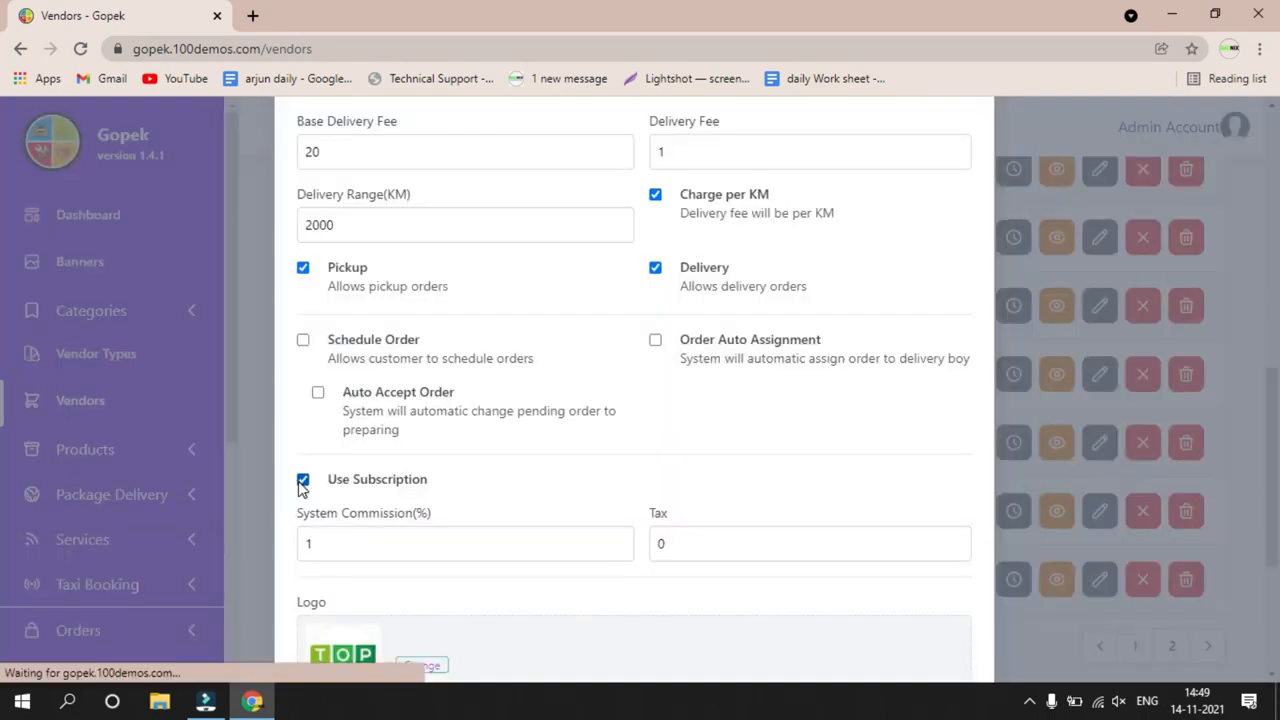
{"action": "left_click", "coordinate": [302, 481]}
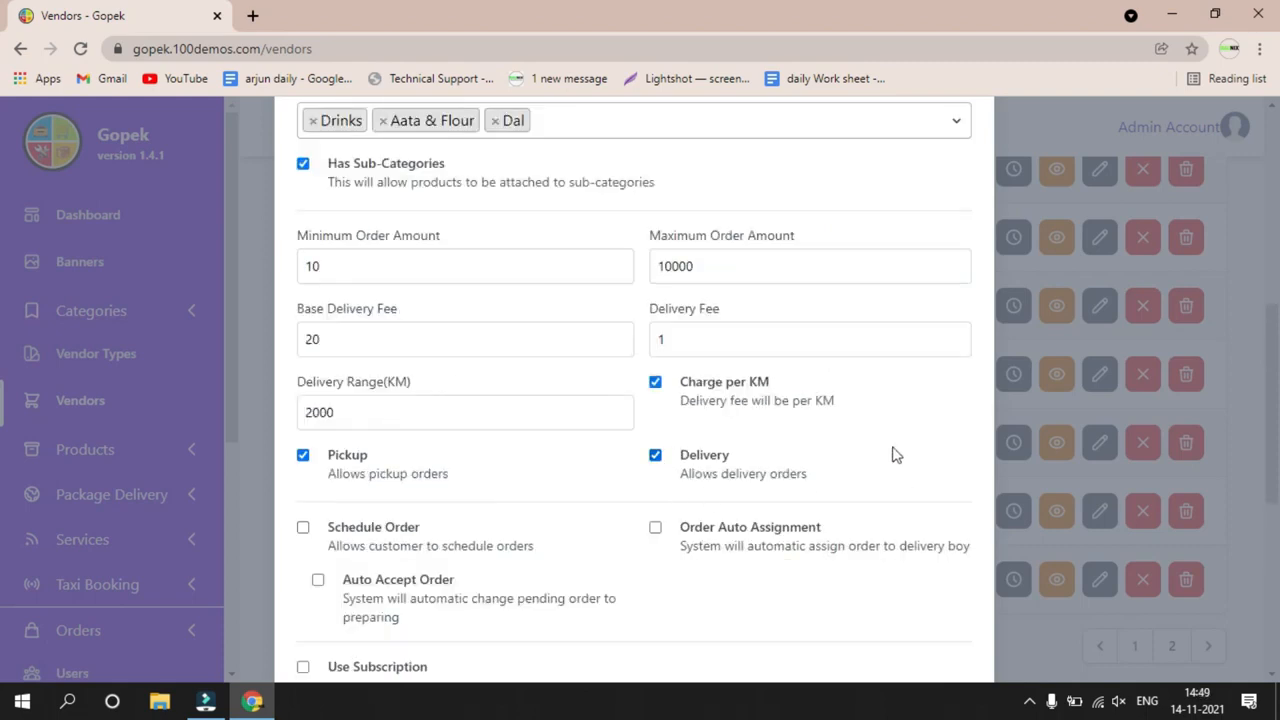
Review the vendor's commission, tax, logo, featured image and Active option, and close the form without updating.
{"action": "scroll", "coordinate": [626, 480], "scroll_direction": "down", "scroll_amount": 1}
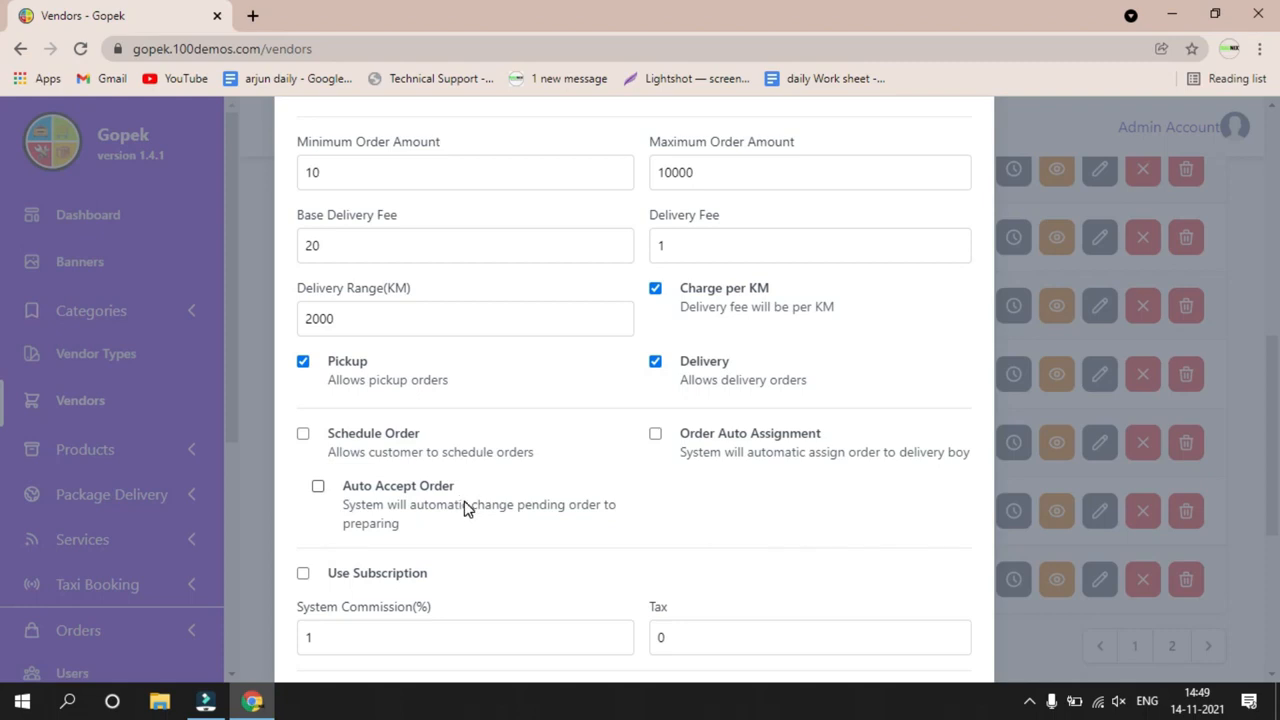
{"action": "scroll", "coordinate": [449, 514], "scroll_direction": "down", "scroll_amount": 3}
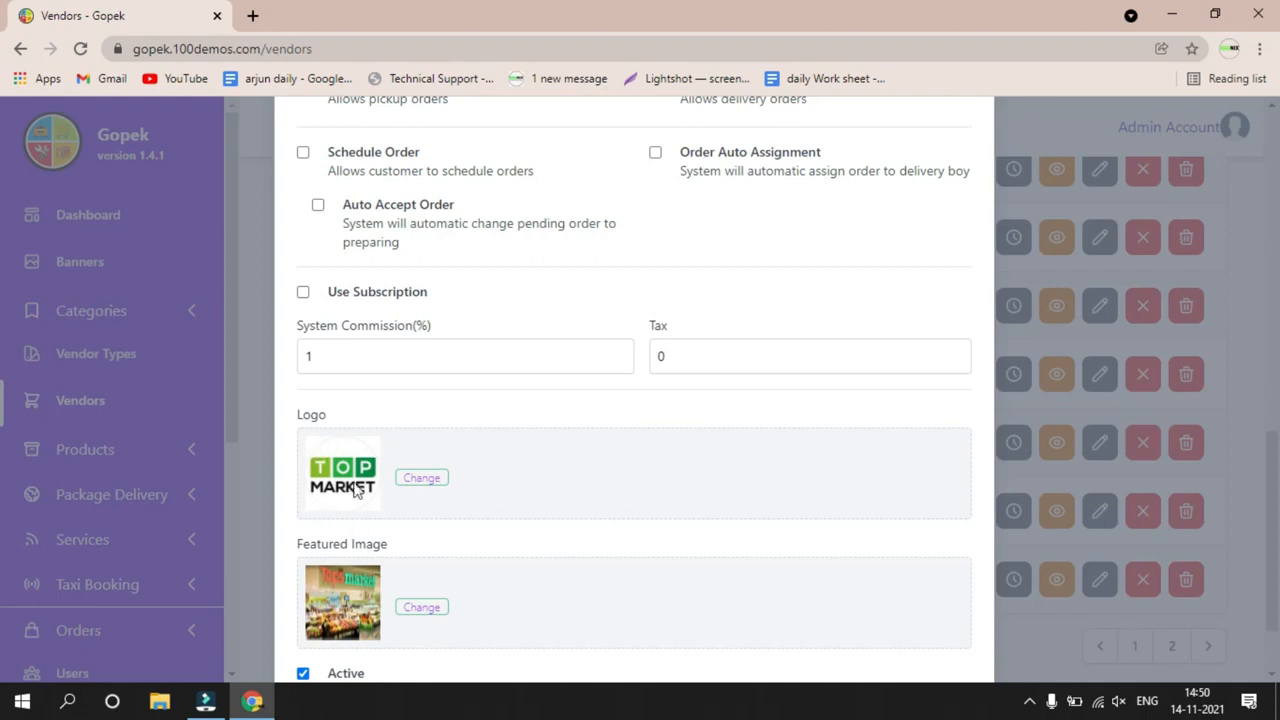
{"action": "scroll", "coordinate": [355, 488], "scroll_direction": "down", "scroll_amount": 1}
{"action": "left_click", "coordinate": [303, 569]}
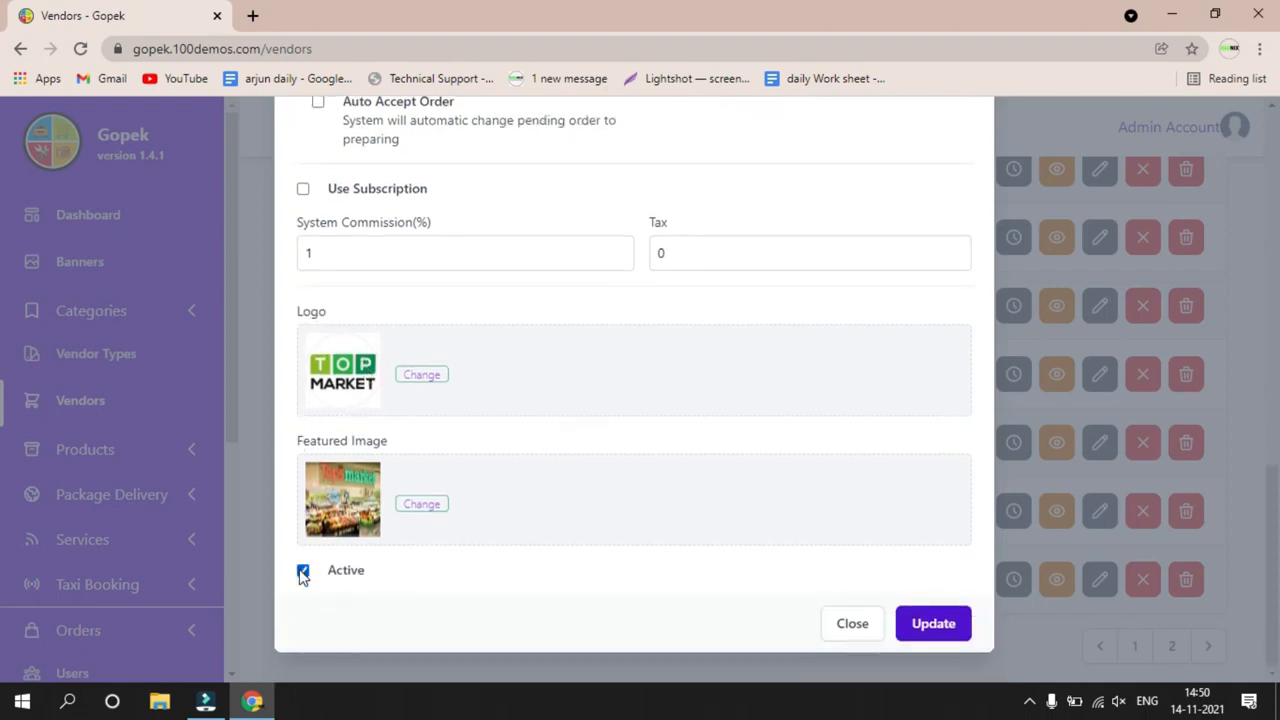
{"action": "left_click", "coordinate": [852, 627]}
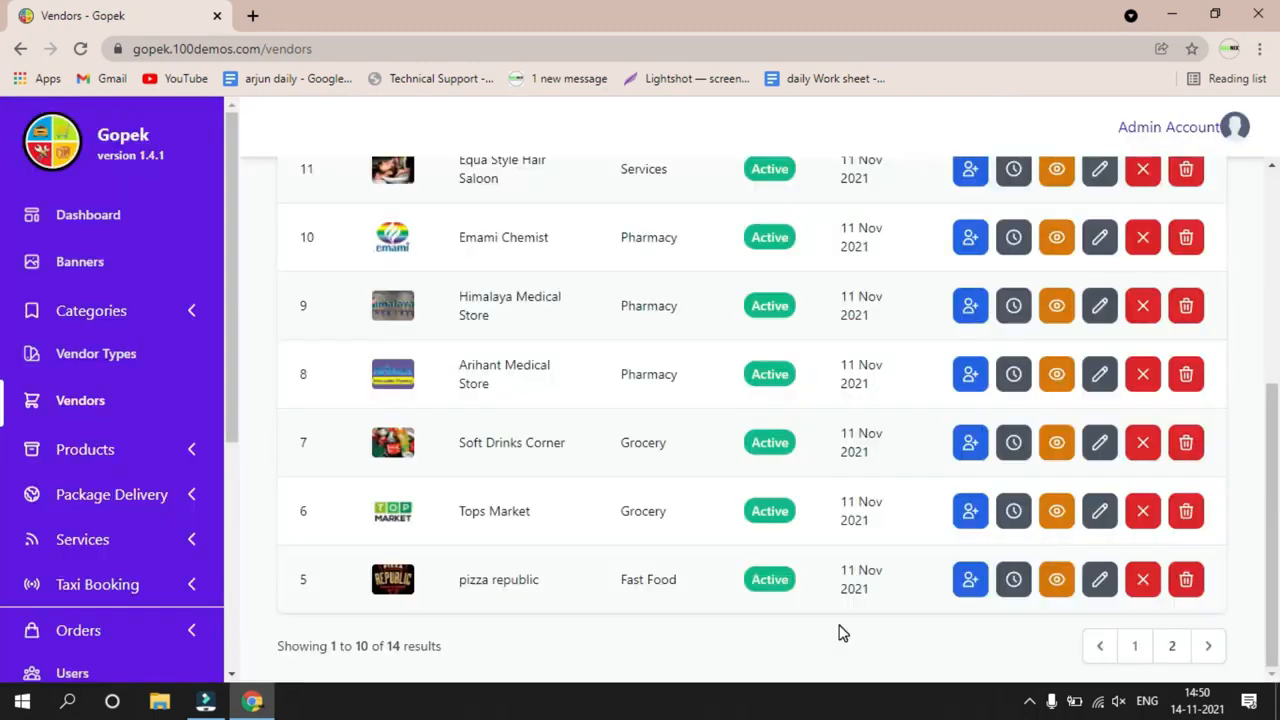
View the daily opening and closing times of The Parcel One vendor and close them without saving.
{"action": "scroll", "coordinate": [745, 515], "scroll_direction": "up", "scroll_amount": 4}
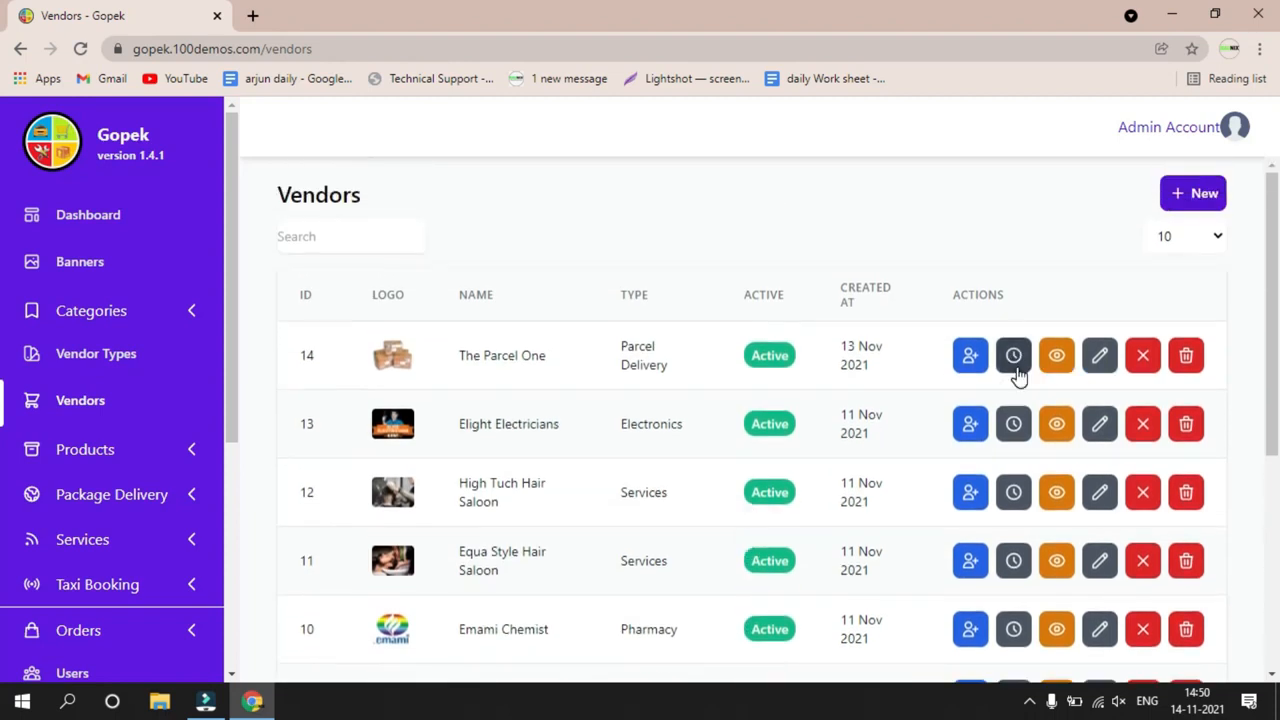
{"action": "left_click", "coordinate": [1014, 362]}
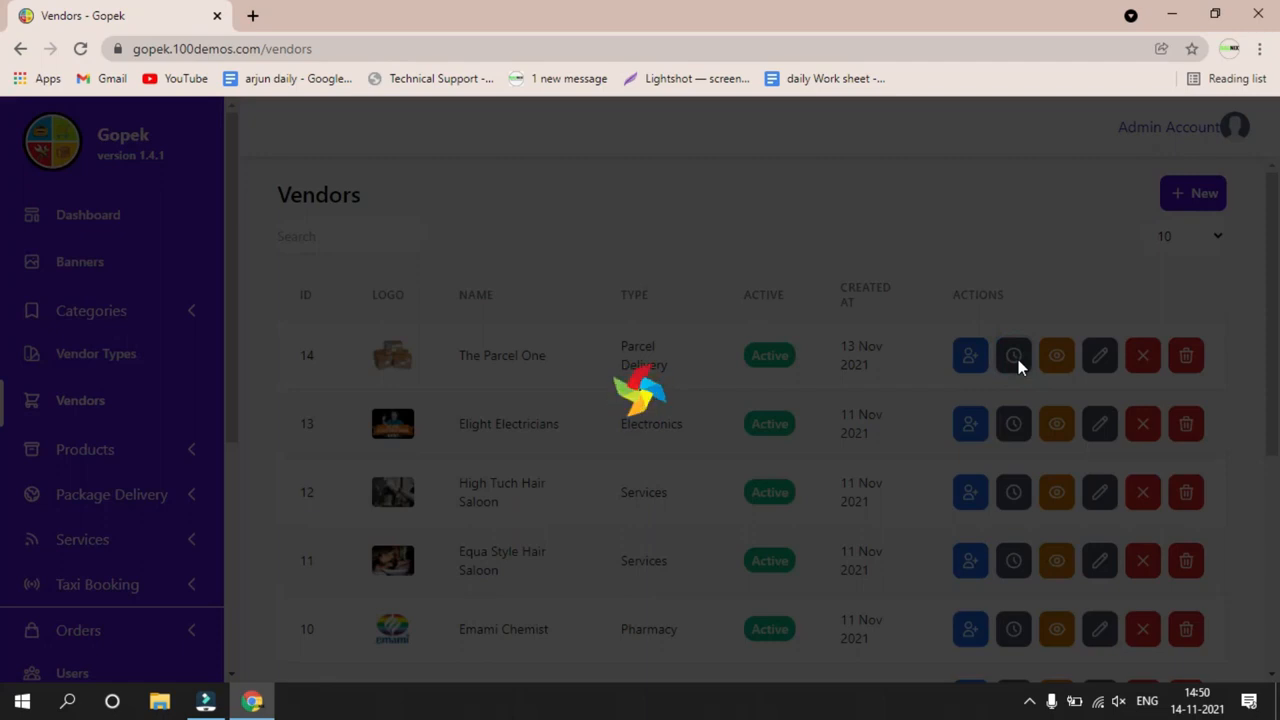
{"action": "scroll", "coordinate": [620, 362], "scroll_direction": "down", "scroll_amount": 2}
{"action": "scroll", "coordinate": [650, 450], "scroll_direction": "down", "scroll_amount": 1}
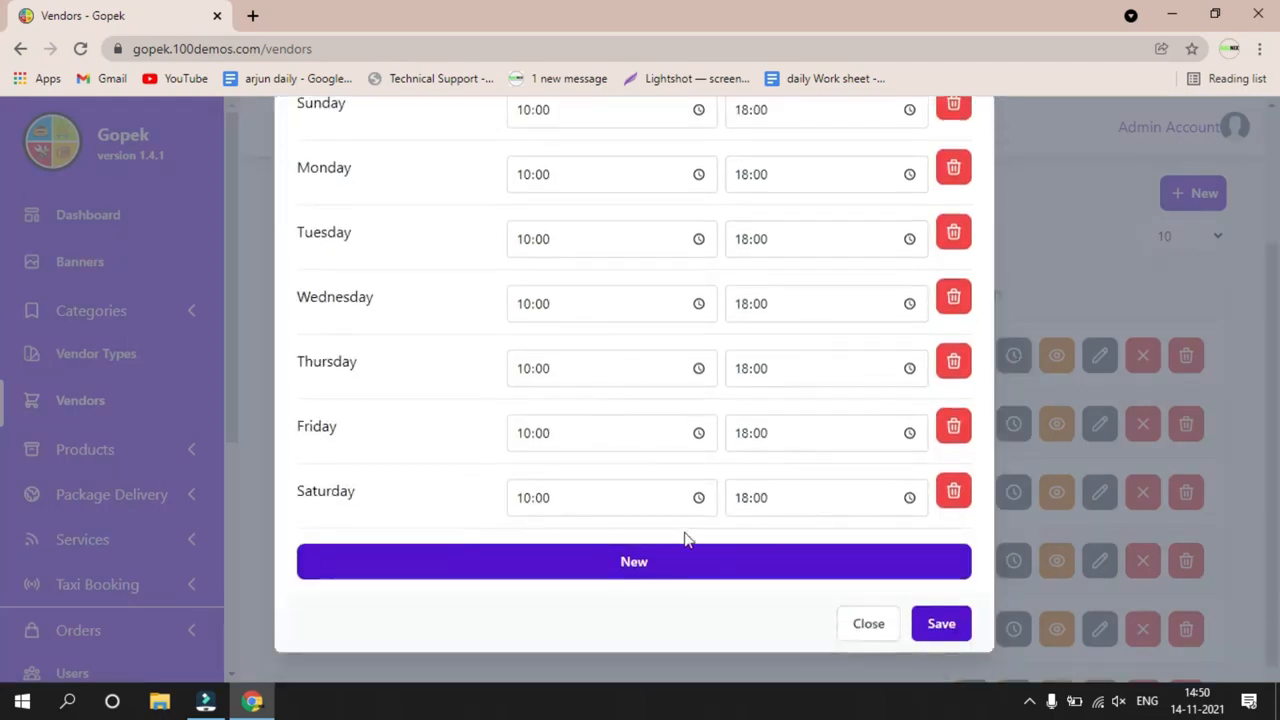
{"action": "left_click", "coordinate": [855, 617]}
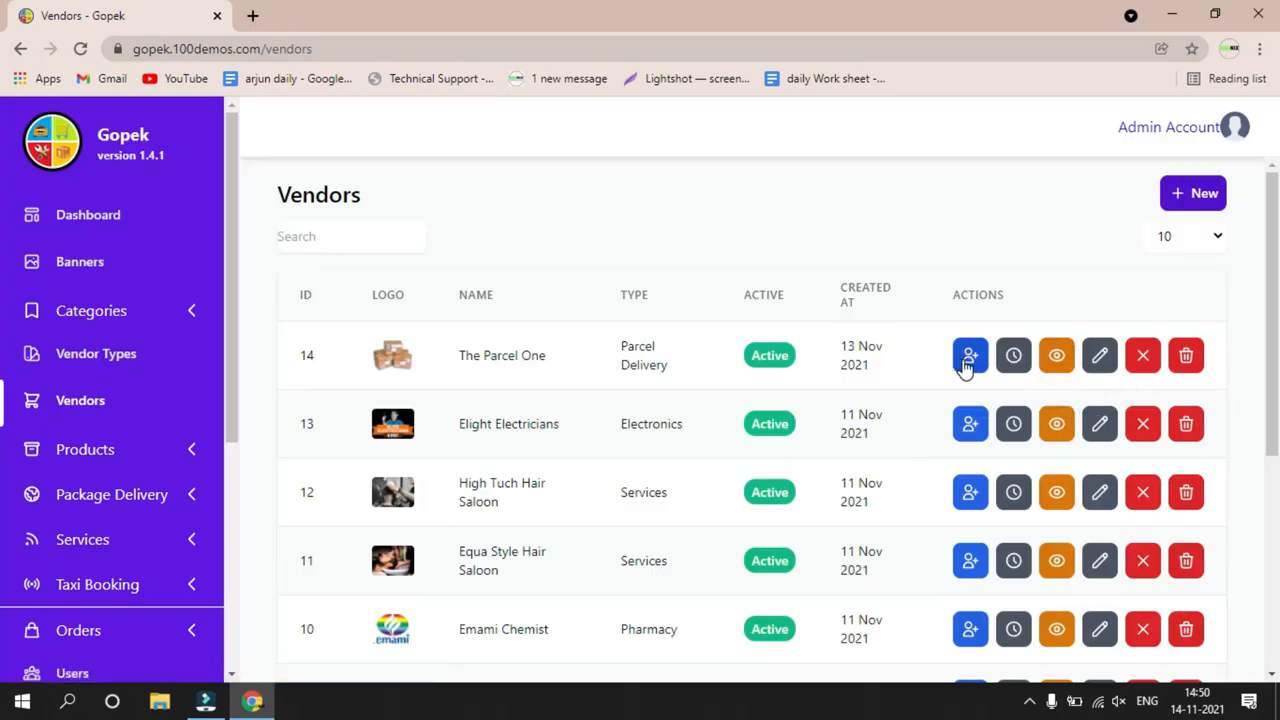
View the managers available for assignment to the Tops Market vendor and close the dialog without assigning one.
{"action": "scroll", "coordinate": [968, 430], "scroll_direction": "down", "scroll_amount": 4}
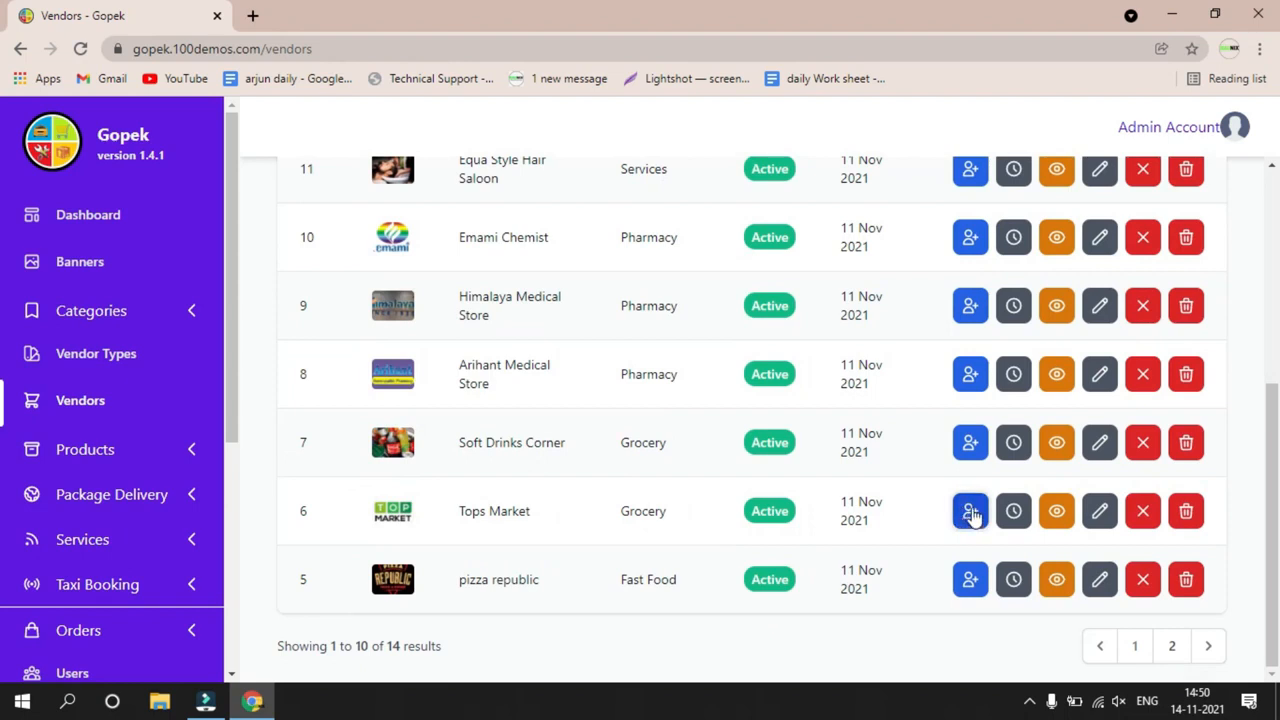
{"action": "left_click", "coordinate": [970, 512]}
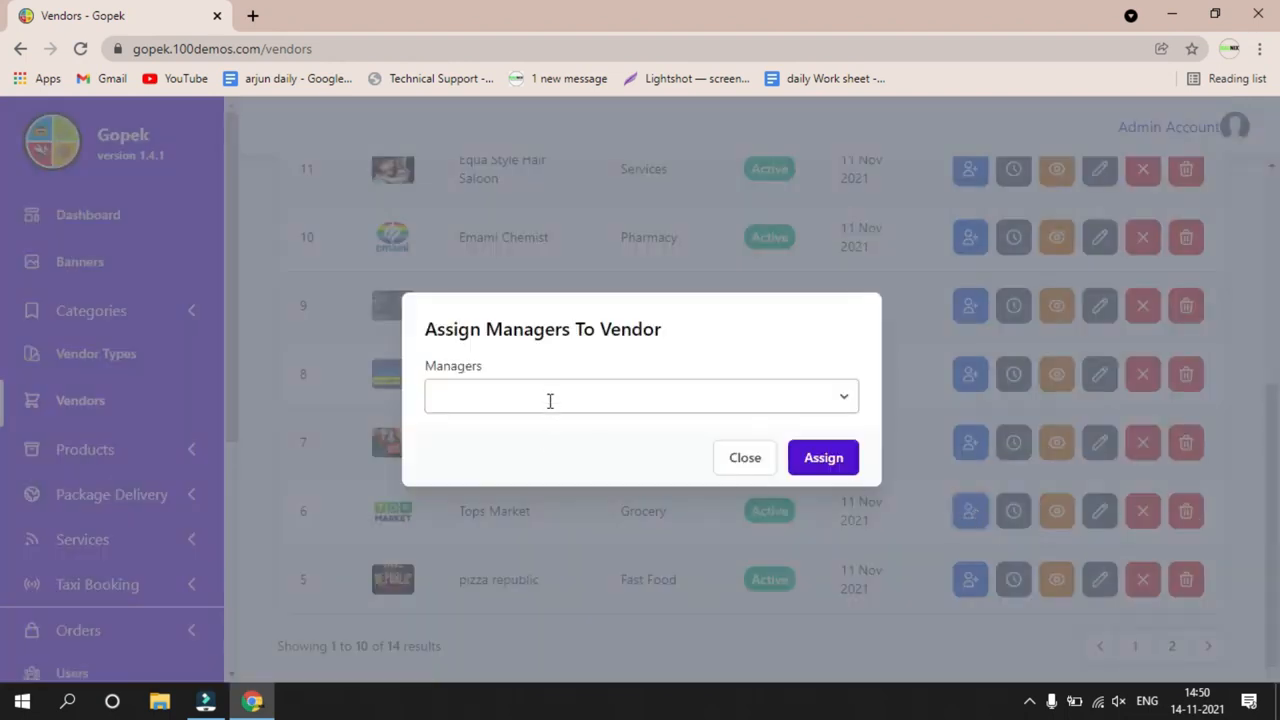
{"action": "left_click", "coordinate": [549, 399]}
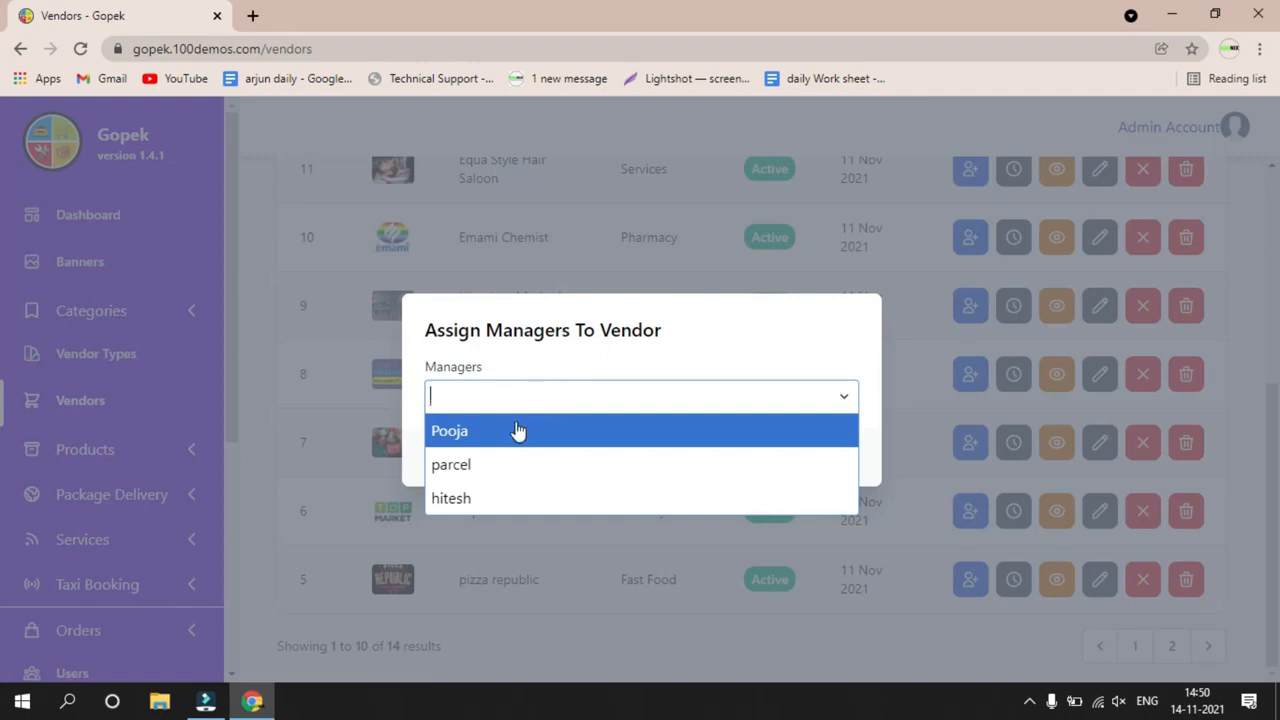
{"action": "left_click", "coordinate": [822, 245]}
{"action": "left_click", "coordinate": [749, 463]}
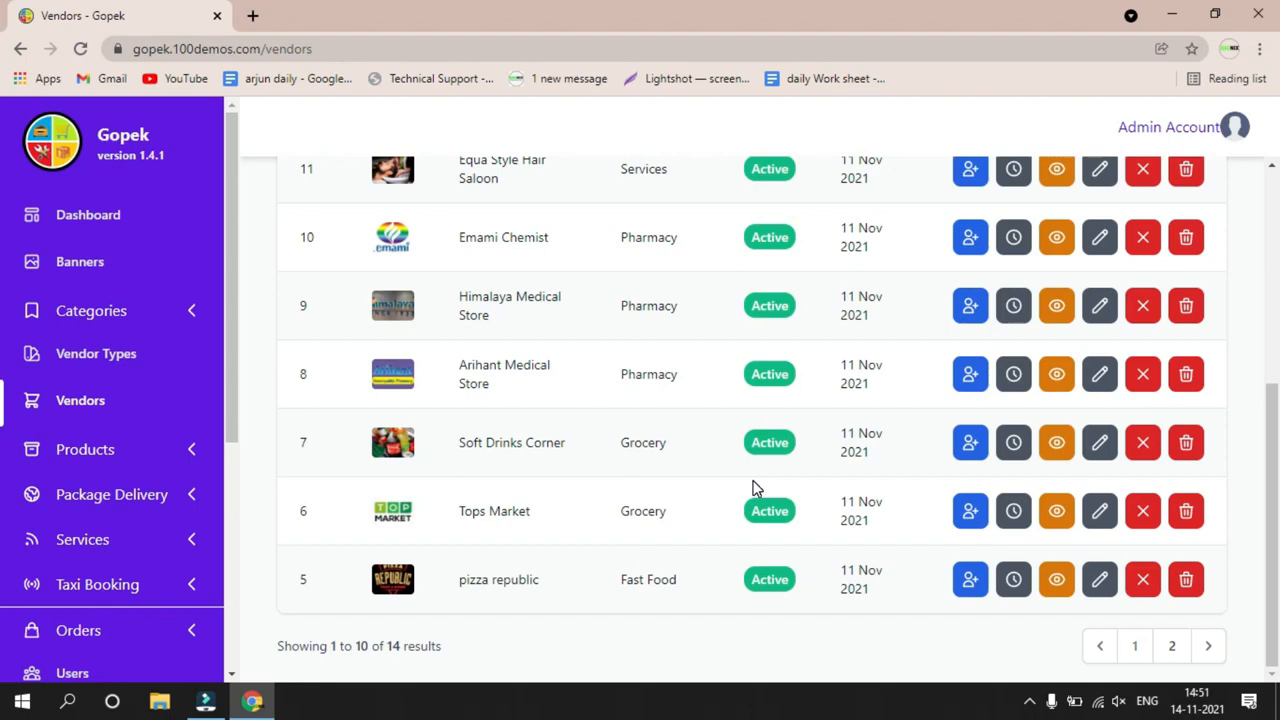
Examine the vendor list's row actions, search field and rows-per-page choices.
{"action": "scroll", "coordinate": [401, 494], "scroll_direction": "up", "scroll_amount": 4}
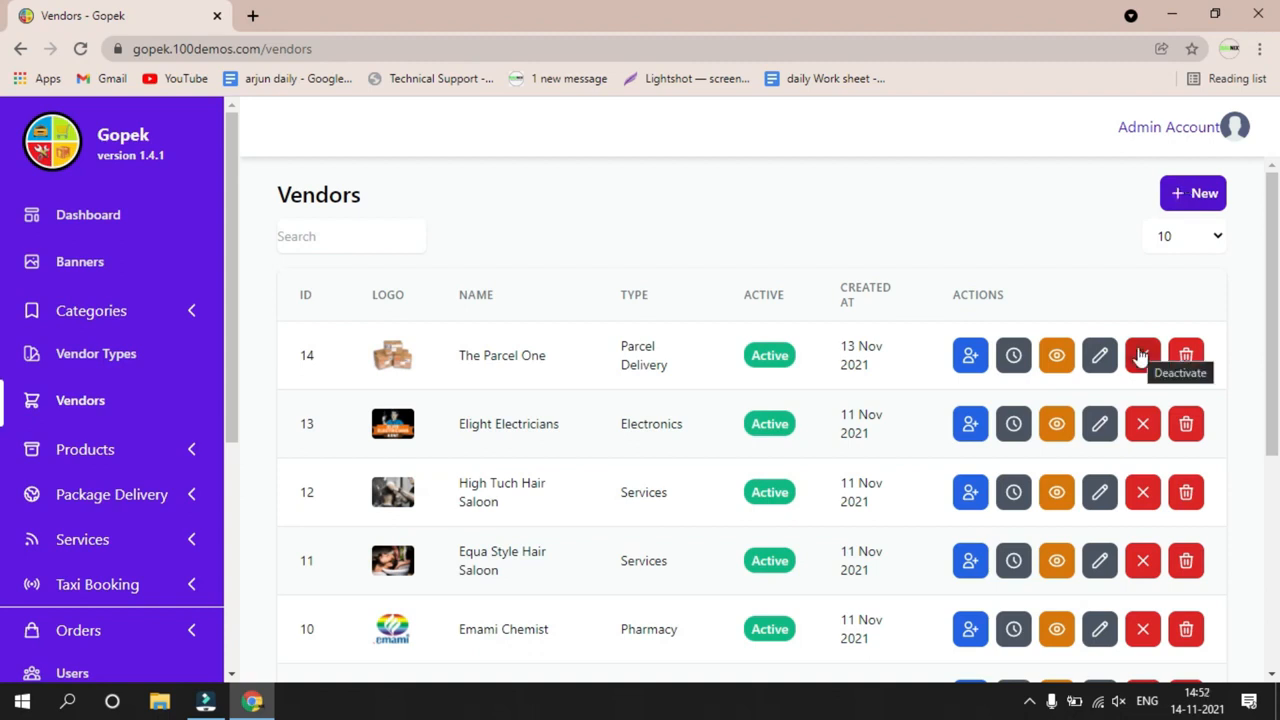
{"action": "left_click", "coordinate": [337, 231]}
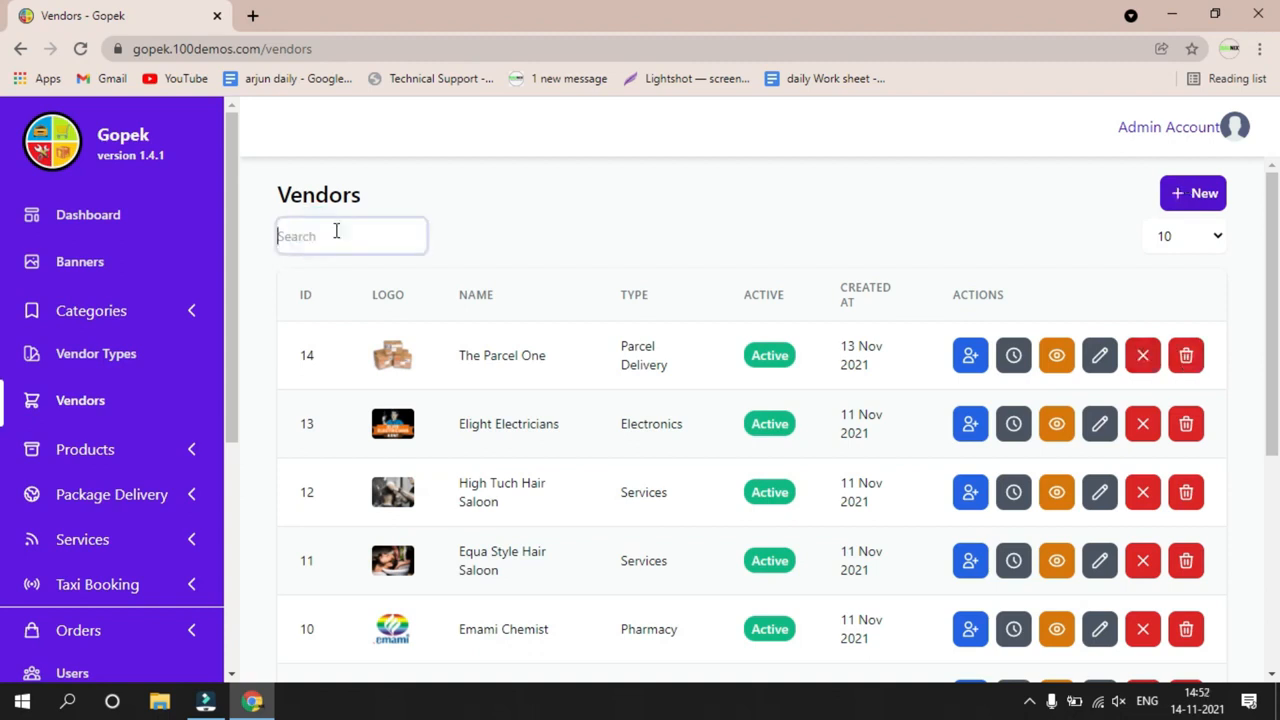
{"action": "left_click", "coordinate": [1193, 236]}
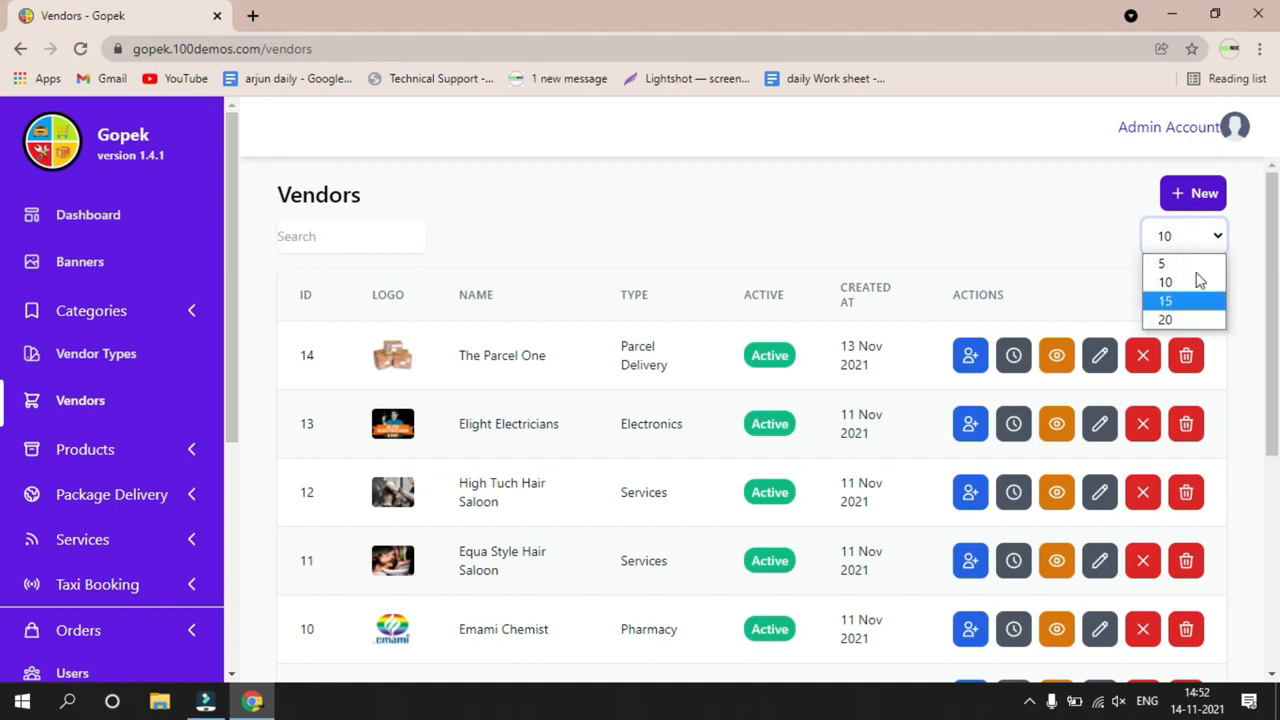
{"action": "left_click", "coordinate": [1045, 231]}
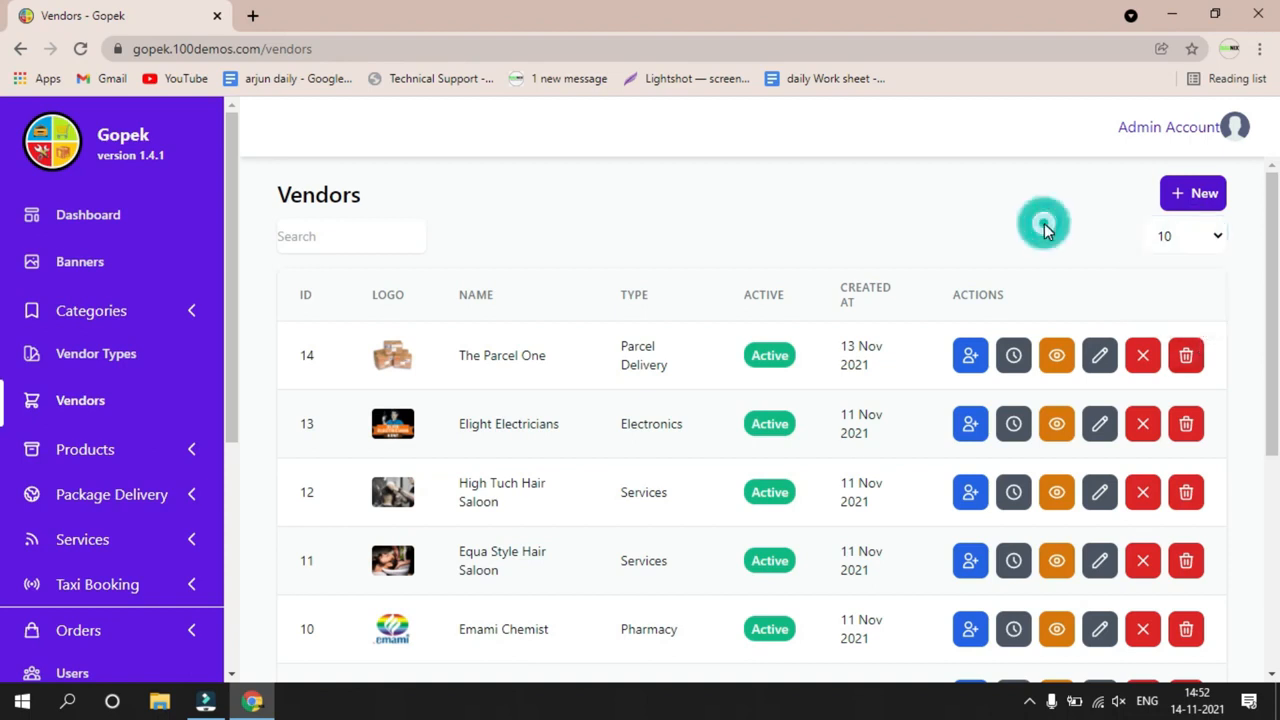
View the second page of the vendors list and open the Categories list.
{"action": "scroll", "coordinate": [1049, 265], "scroll_direction": "down", "scroll_amount": 4}
{"action": "left_click", "coordinate": [1172, 647]}
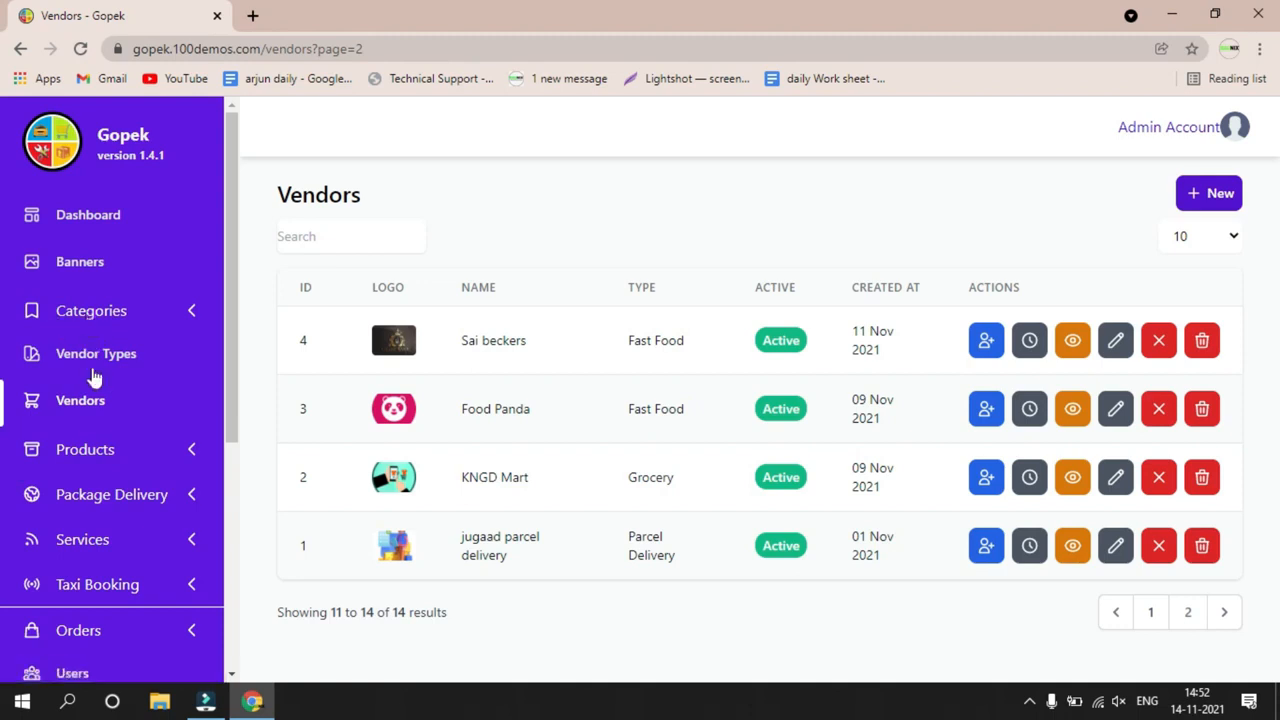
{"action": "left_click", "coordinate": [122, 324]}
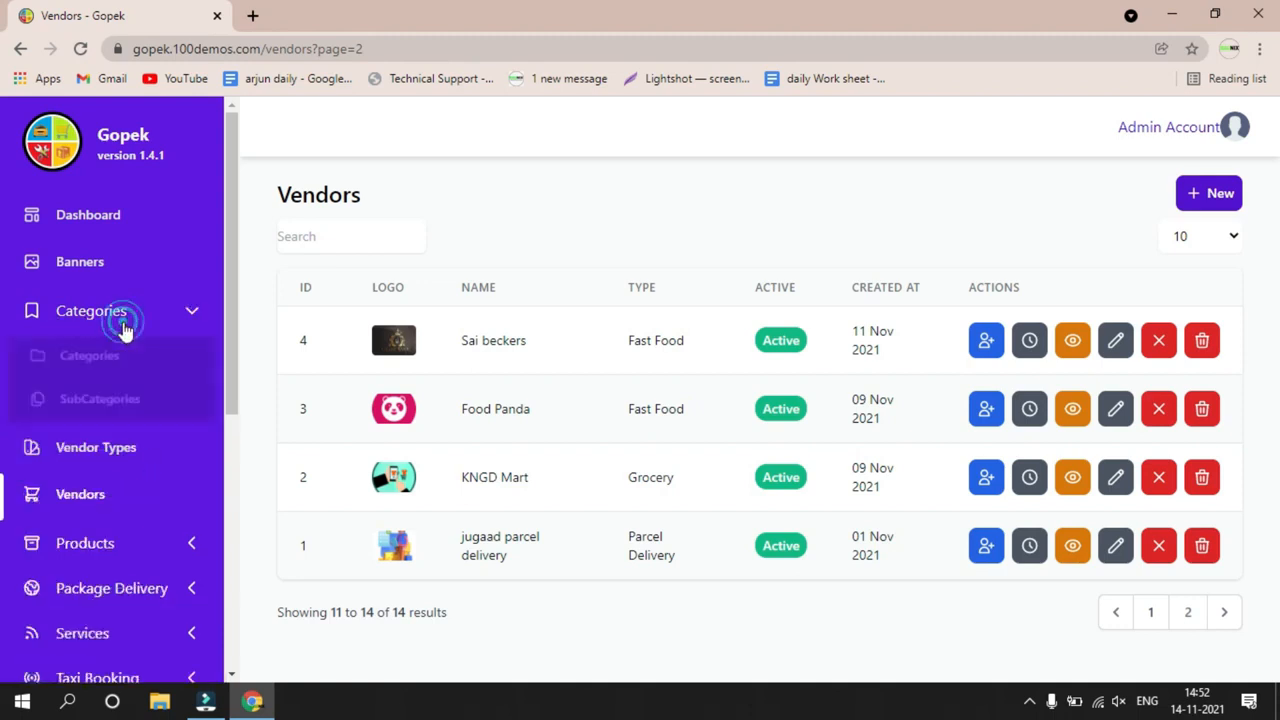
{"action": "left_click", "coordinate": [104, 366]}
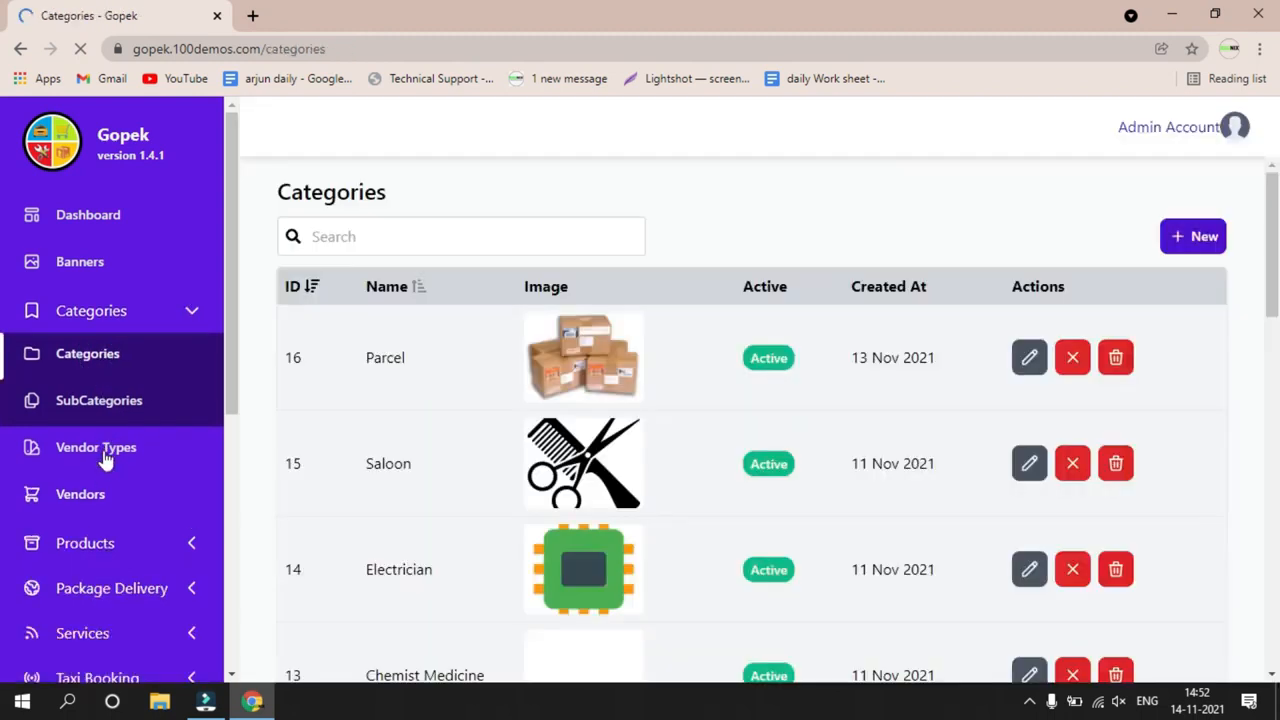
Open the Vendor Types list and examine its entries, including Grocery, Fast Food and Parcel Delivery, with their row actions.
{"action": "left_click", "coordinate": [104, 452]}
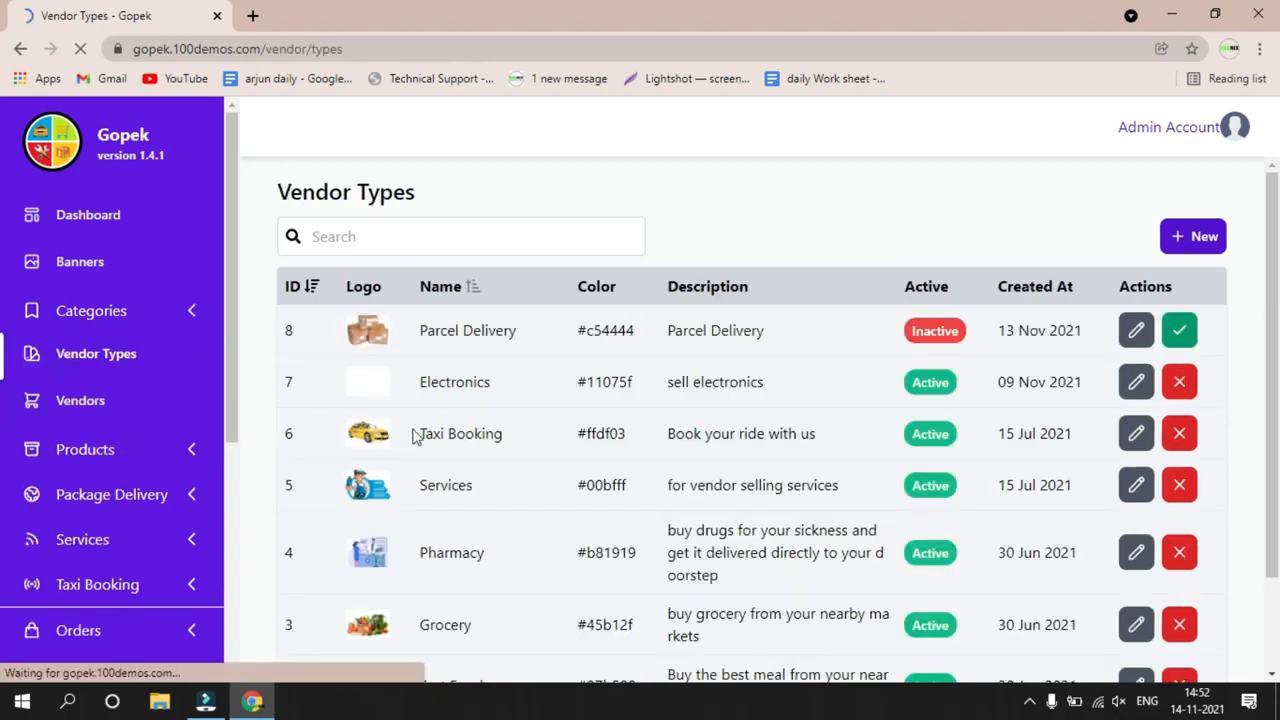
{"action": "scroll", "coordinate": [485, 430], "scroll_direction": "down", "scroll_amount": 2}
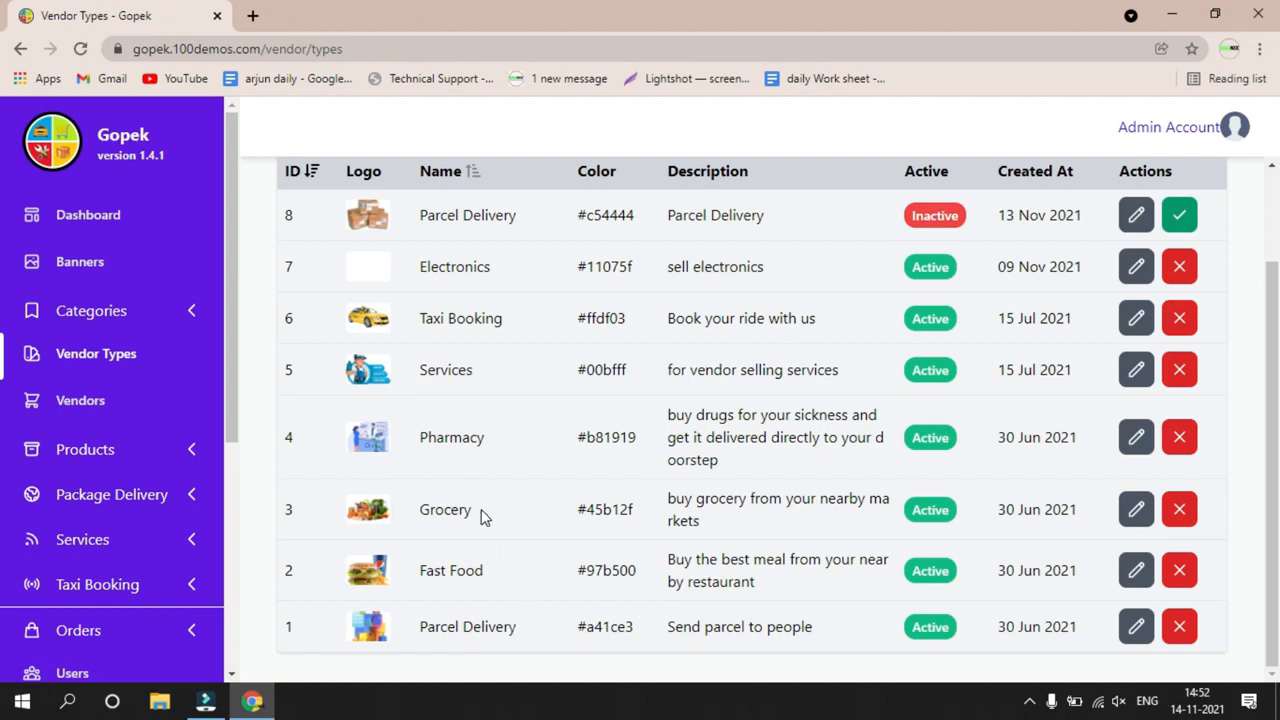
{"action": "left_click_drag", "start_coordinate": [481, 515], "coordinate": [409, 523]}
{"action": "left_click_drag", "start_coordinate": [489, 574], "coordinate": [424, 572]}
{"action": "left_click", "coordinate": [503, 640]}
{"action": "scroll", "coordinate": [1153, 624], "scroll_direction": "up", "scroll_amount": 1}
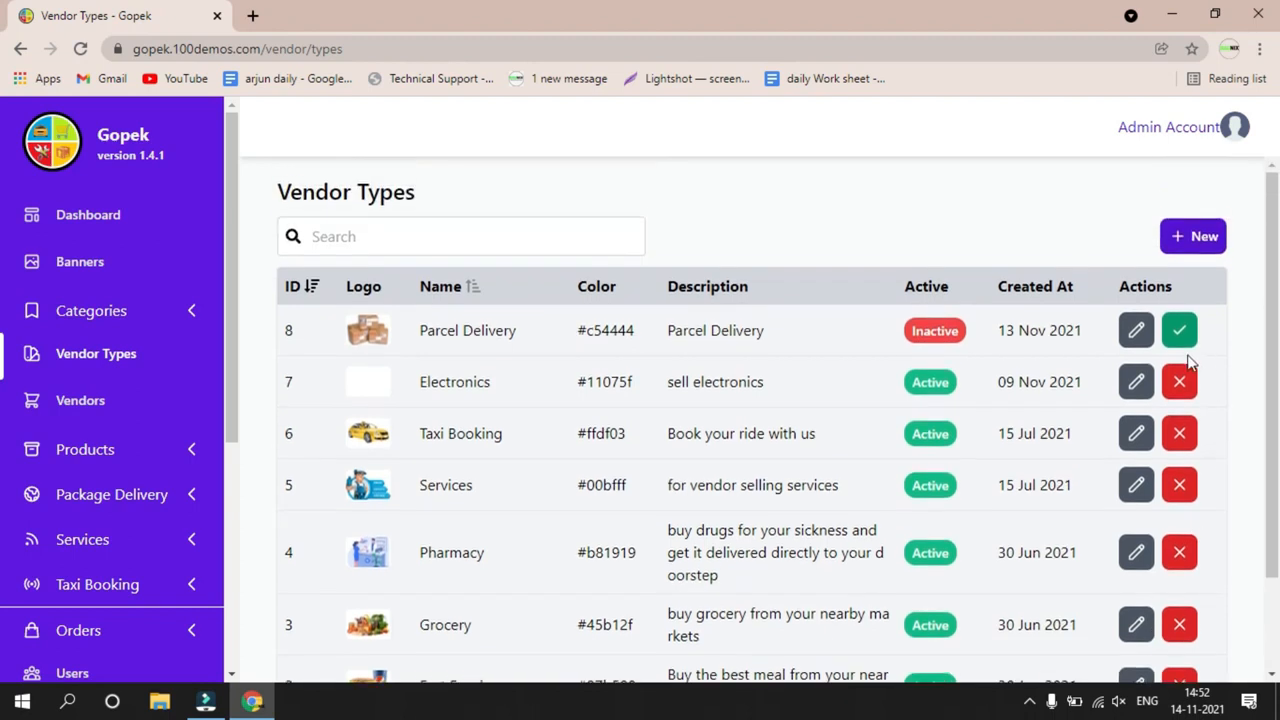
{"action": "scroll", "coordinate": [1120, 510], "scroll_direction": "down", "scroll_amount": 1}
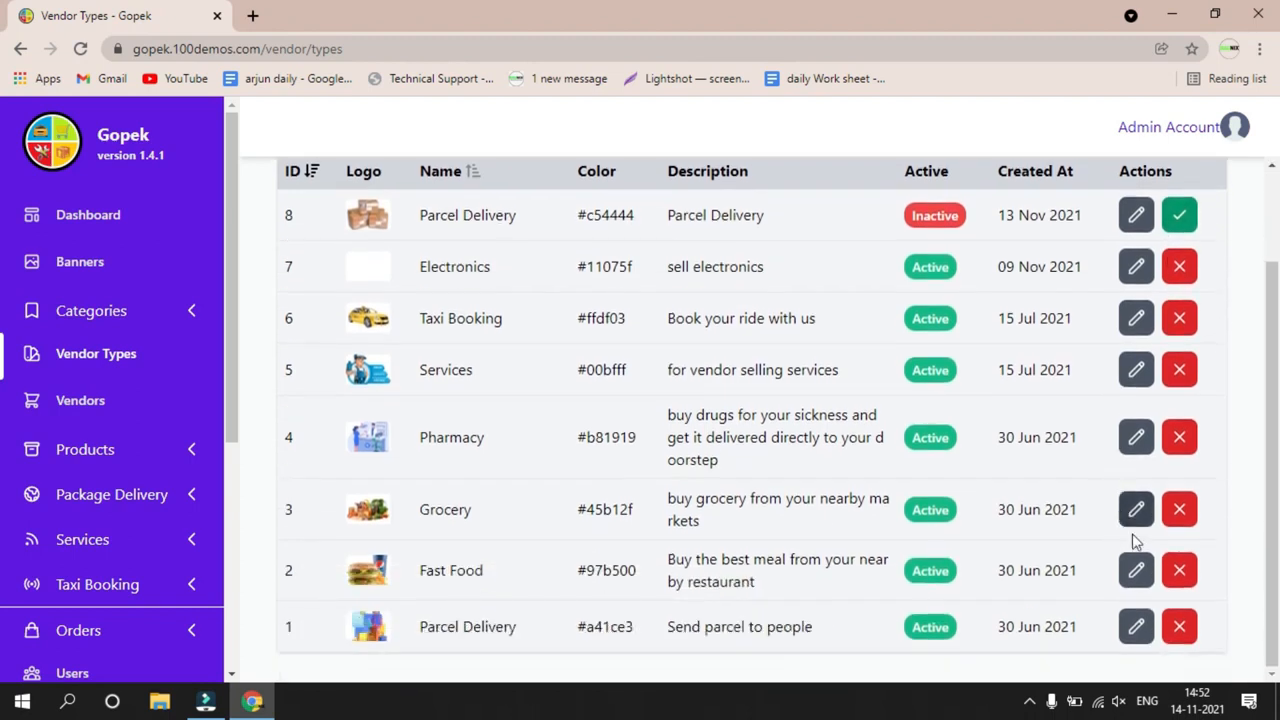
Deactivate the Parcel Delivery vendor type described as "Send parcel to people" and activate it again.
{"action": "left_click", "coordinate": [1180, 632]}
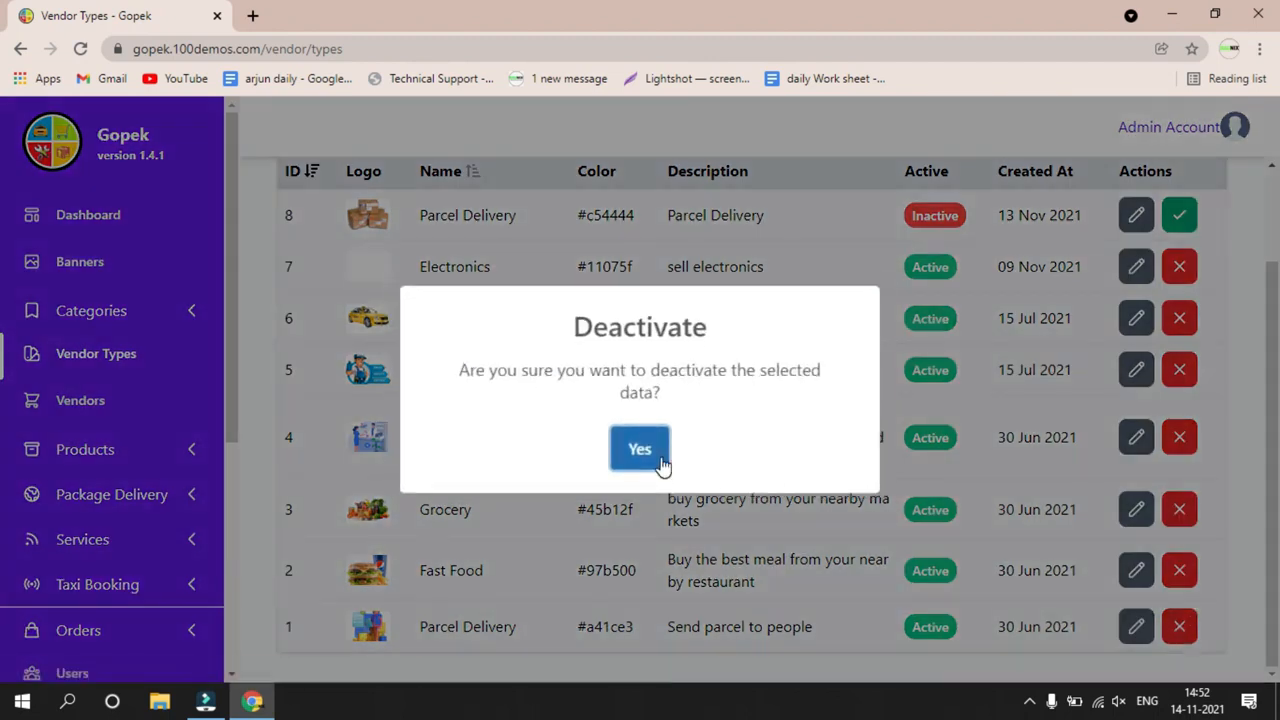
{"action": "left_click", "coordinate": [662, 463]}
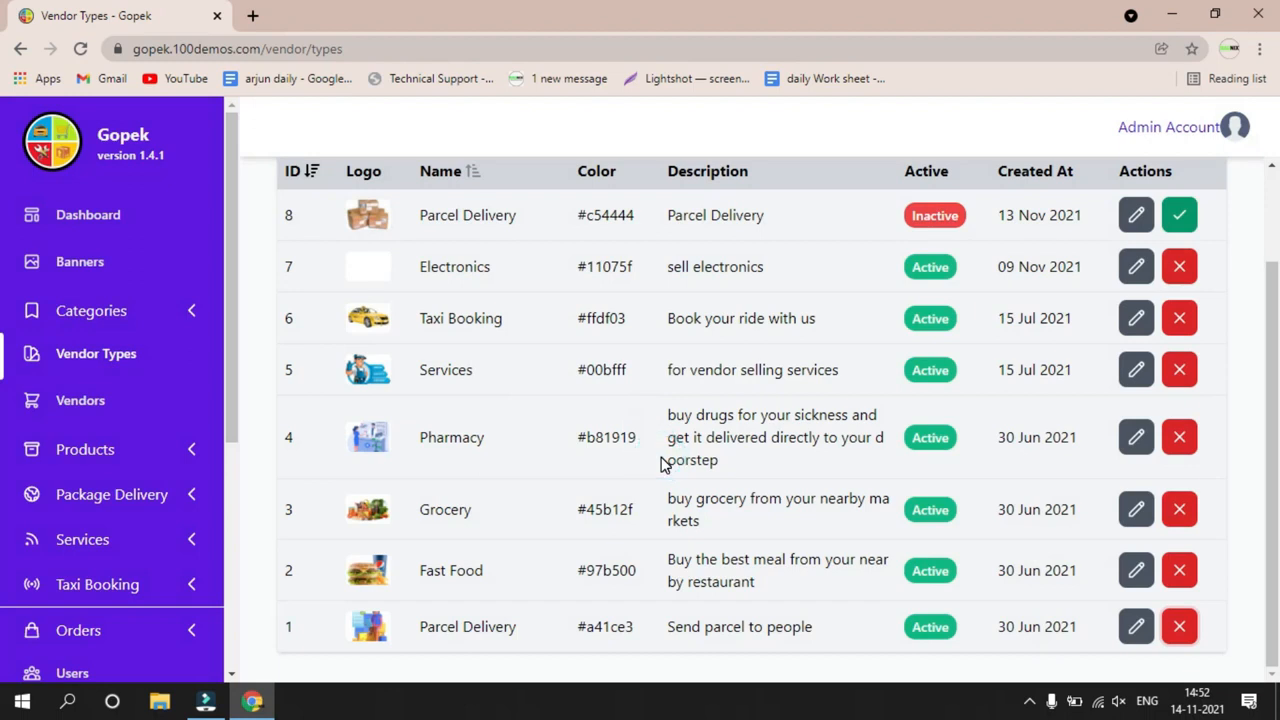
{"action": "left_click", "coordinate": [662, 472]}
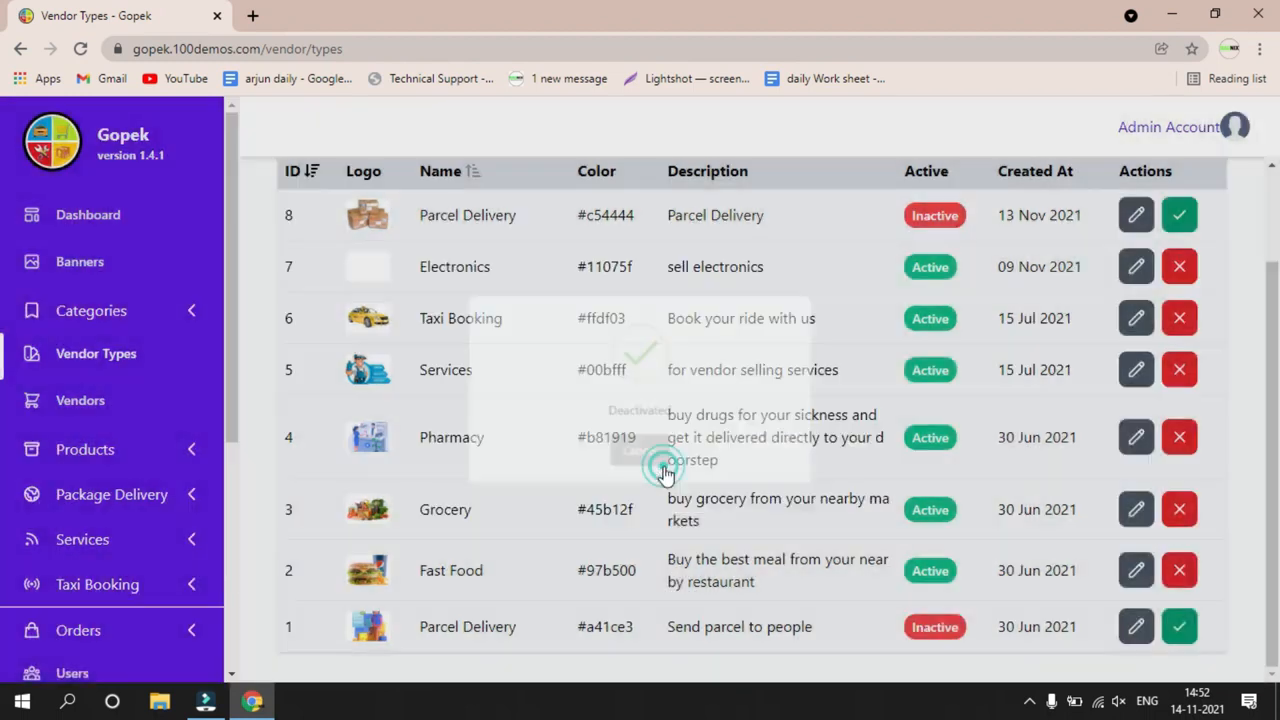
{"action": "left_click", "coordinate": [1177, 632]}
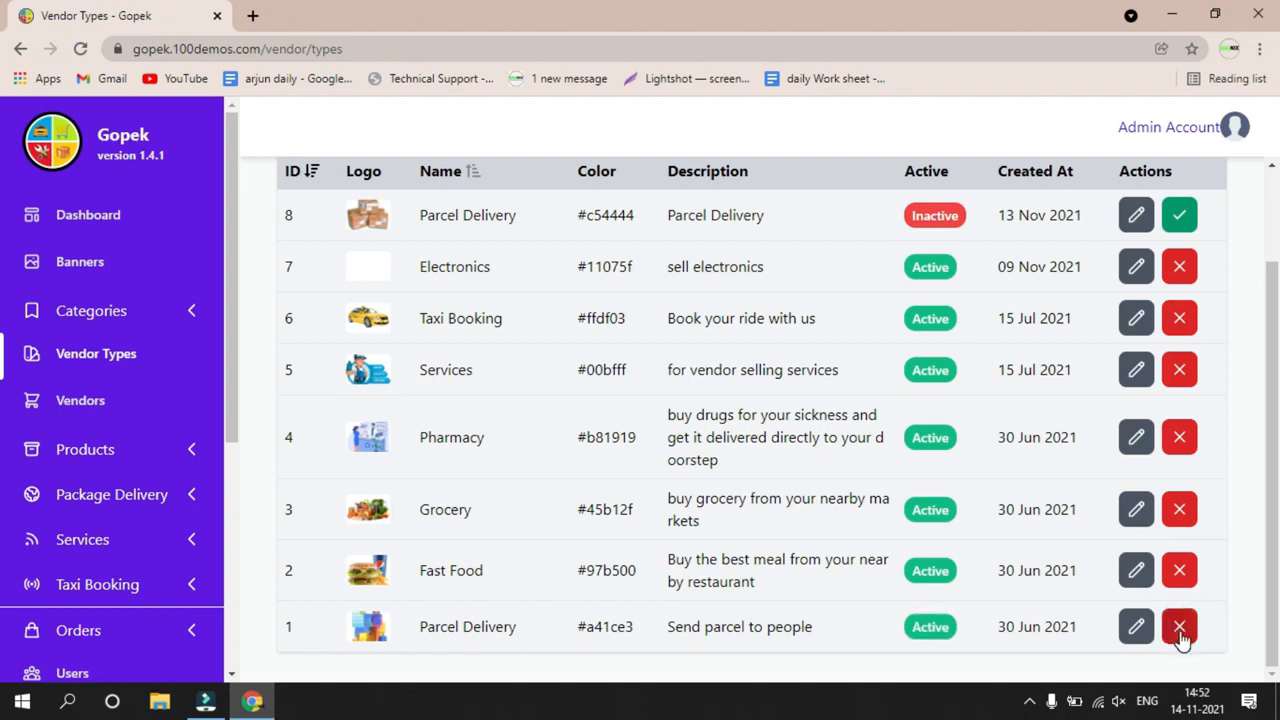
Deactivate the "Send parcel to people" vendor type once more and dismiss the confirmation.
{"action": "left_click", "coordinate": [1181, 638]}
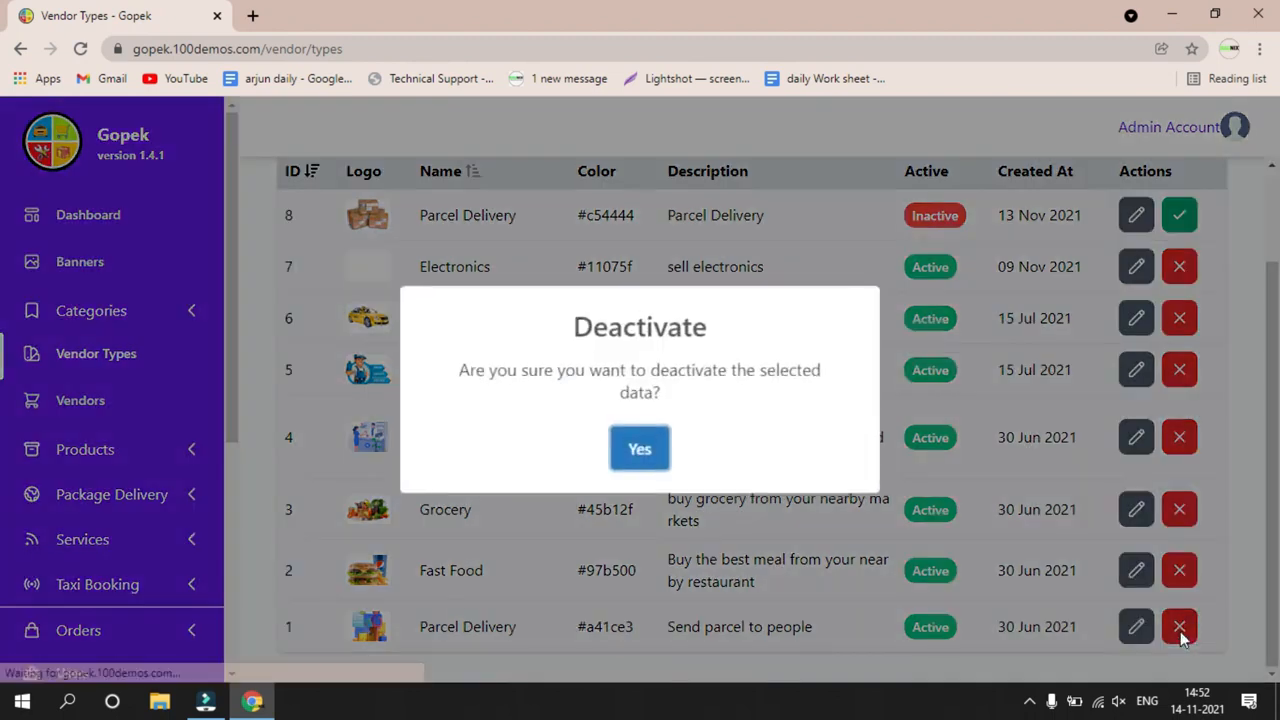
{"action": "left_click", "coordinate": [660, 459]}
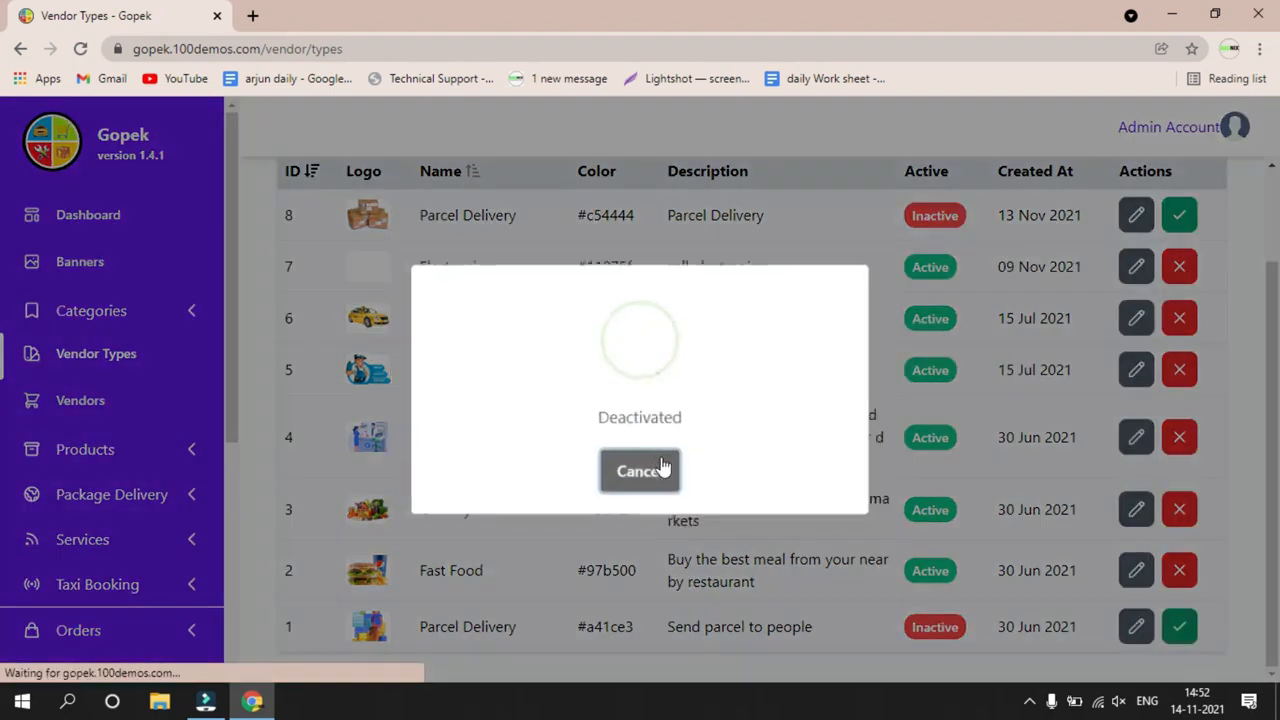
{"action": "left_click", "coordinate": [640, 474]}
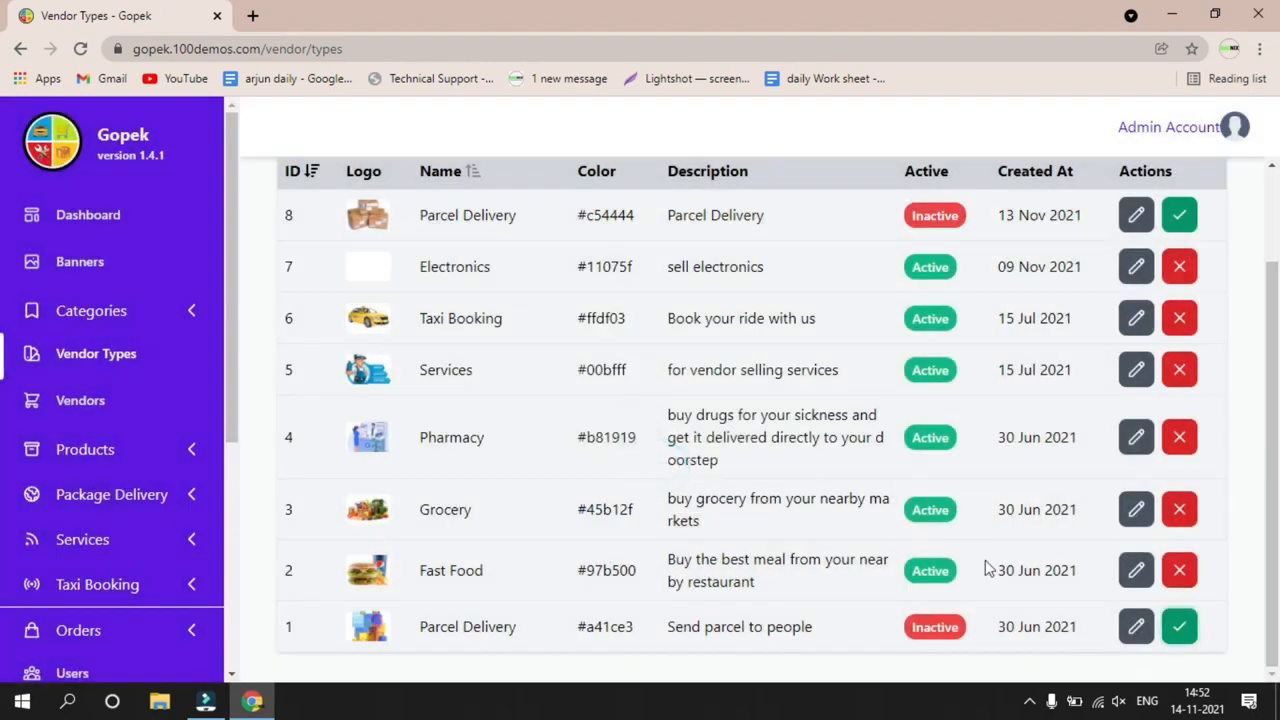
Reactivate the "Send parcel to people" vendor type and dismiss the confirmation.
{"action": "left_click", "coordinate": [1180, 628]}
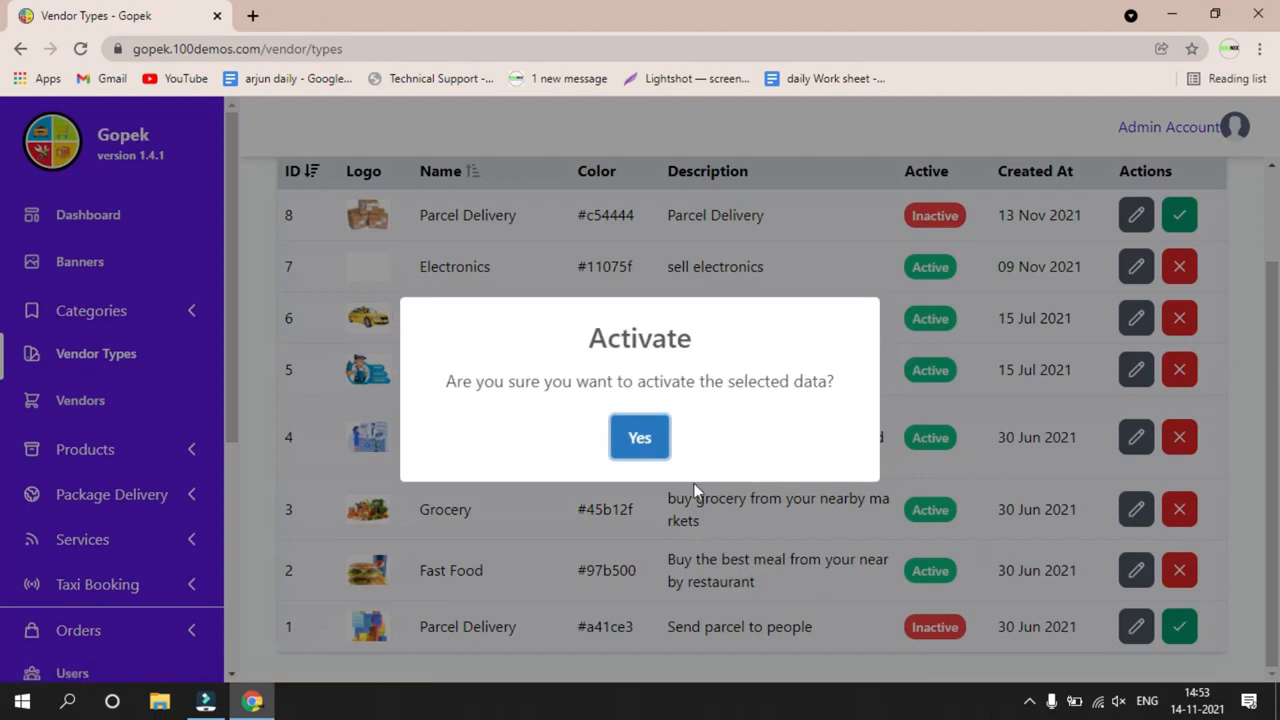
{"action": "left_click", "coordinate": [655, 444]}
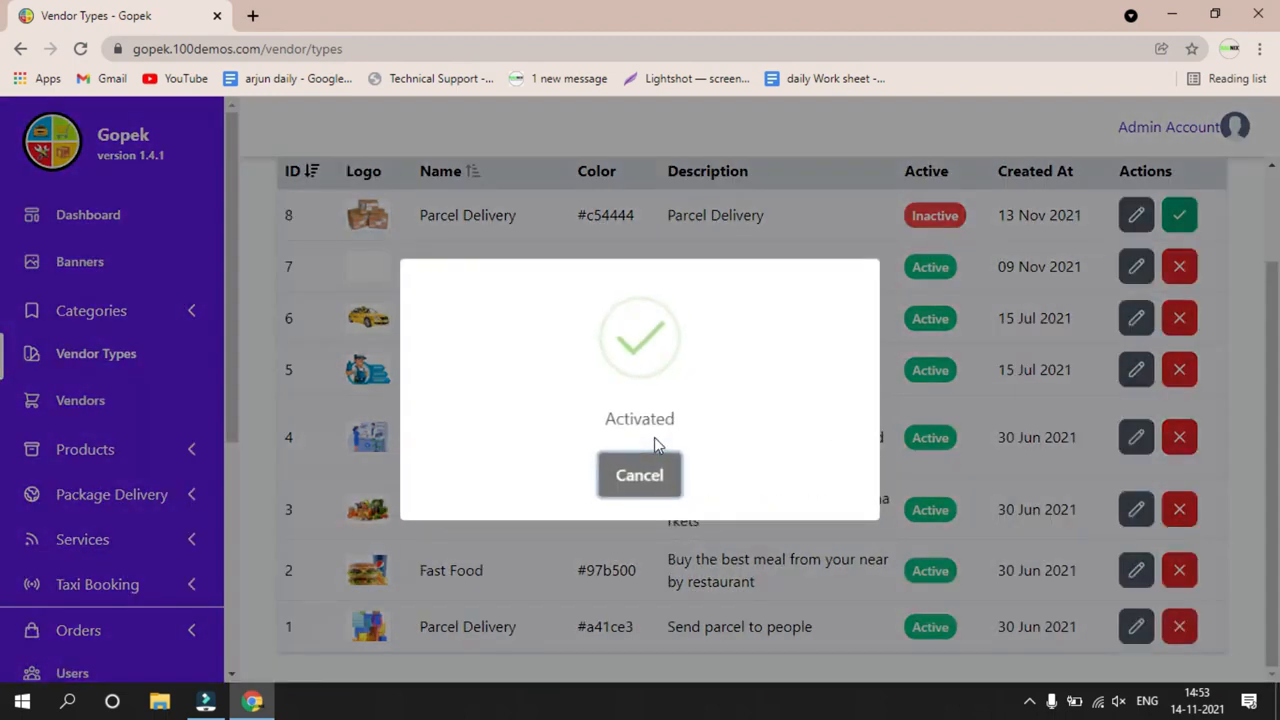
{"action": "left_click", "coordinate": [640, 490]}
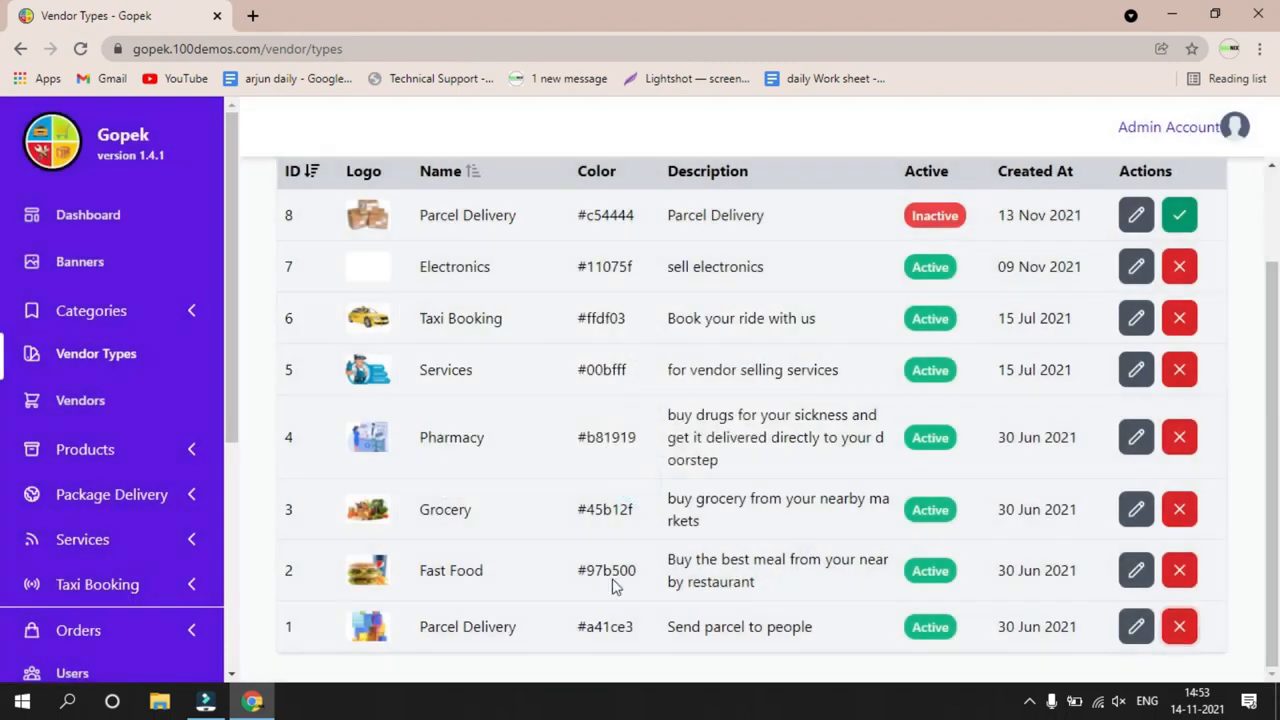
Start a new vendor type of type Grocery and name it Fashion.
{"action": "scroll", "coordinate": [605, 432], "scroll_direction": "up", "scroll_amount": 2}
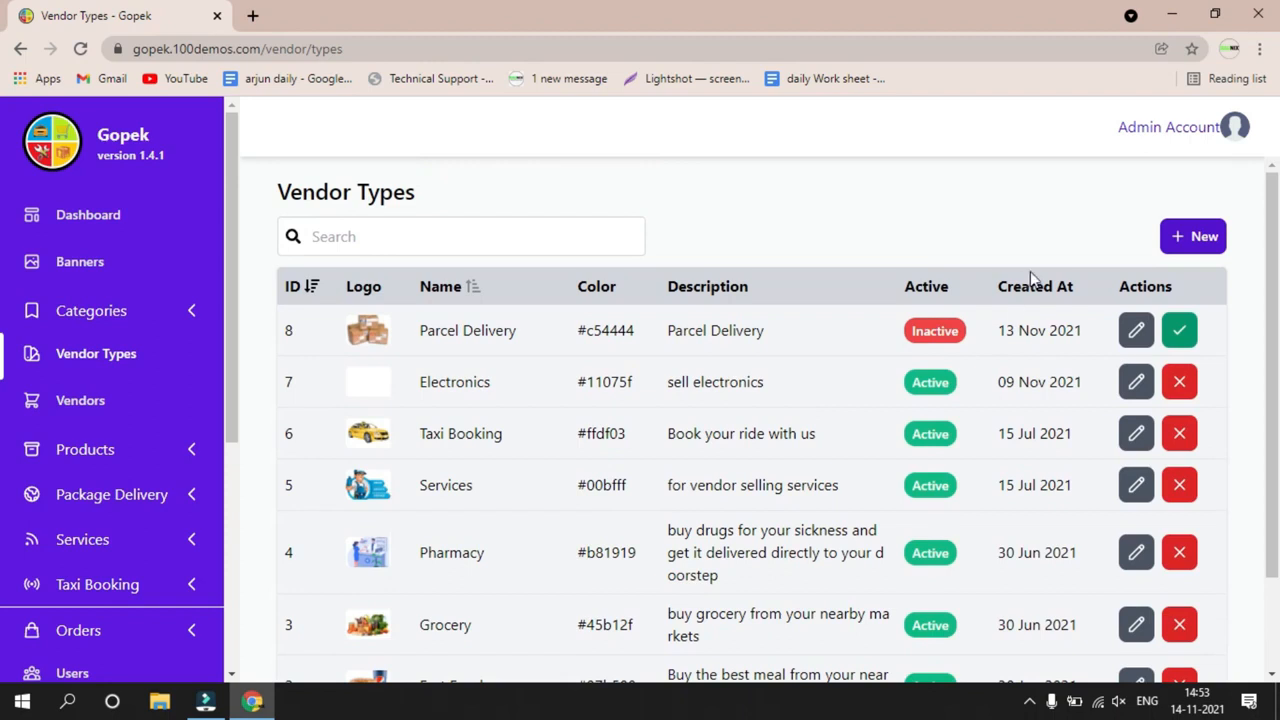
{"action": "left_click", "coordinate": [1189, 234]}
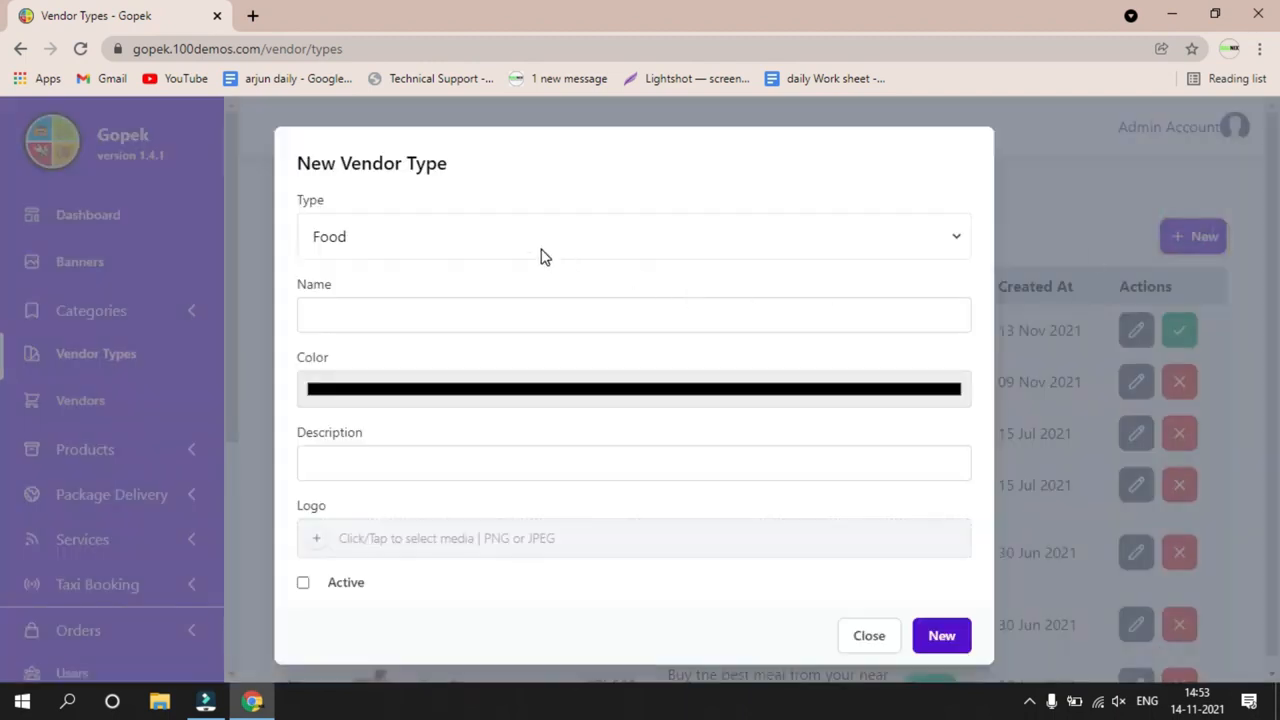
{"action": "left_click", "coordinate": [533, 243]}
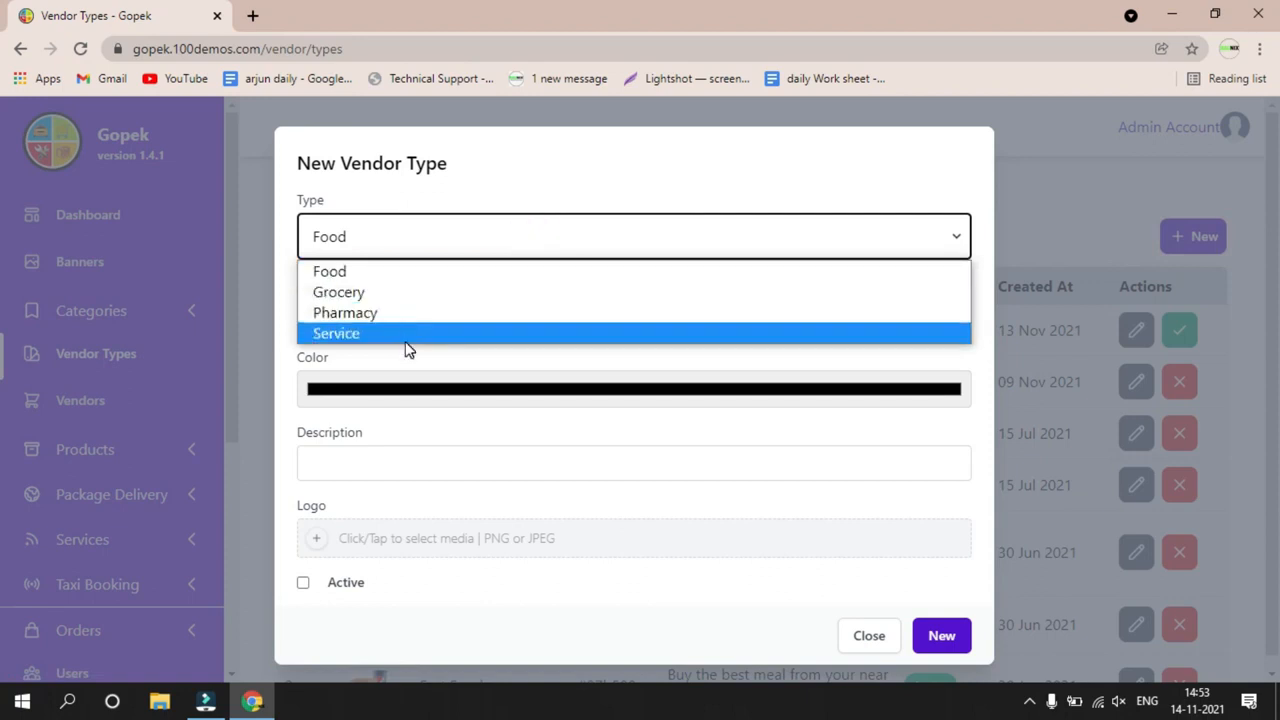
{"action": "left_click", "coordinate": [425, 295]}
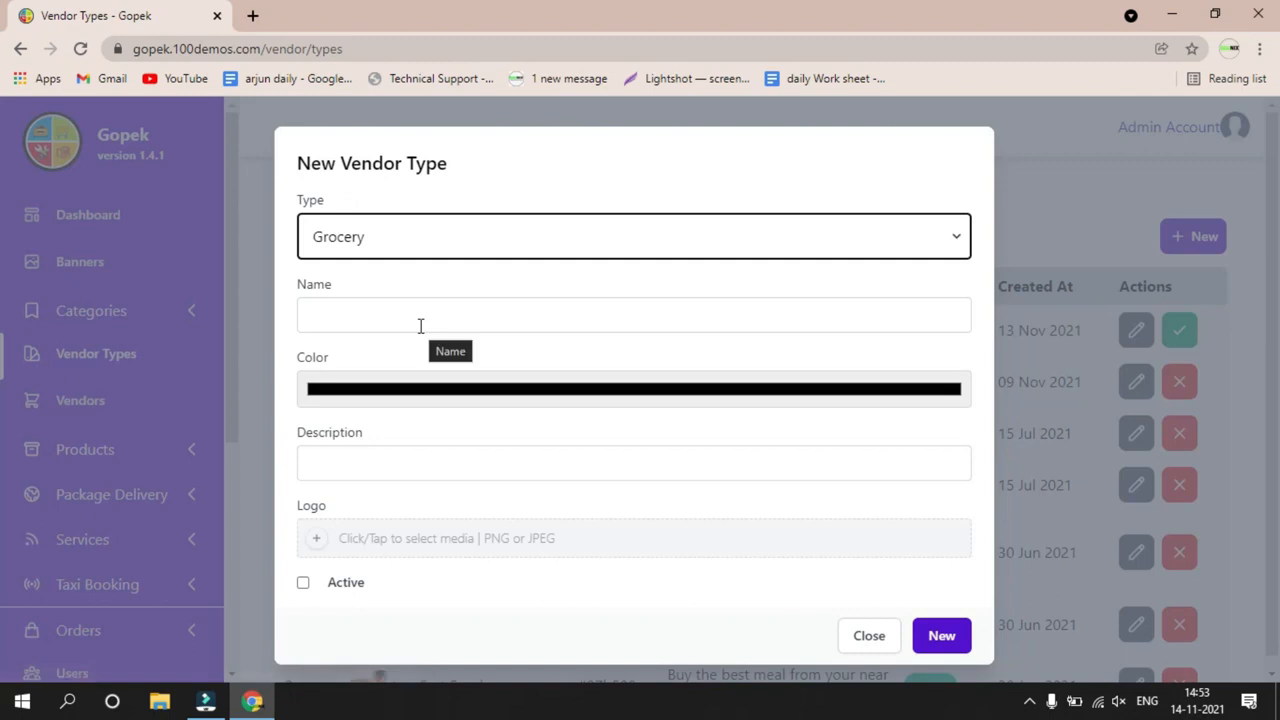
{"action": "left_click", "coordinate": [420, 323]}
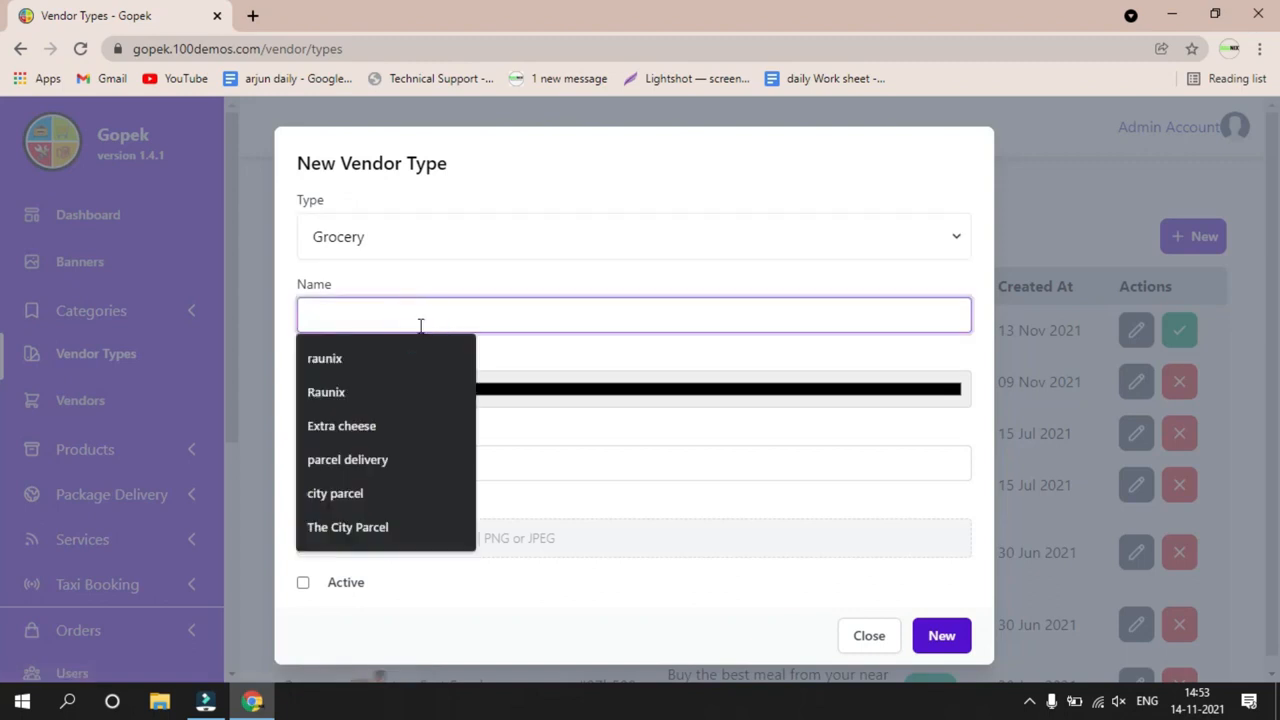
{"action": "type", "text": "FDashion"}
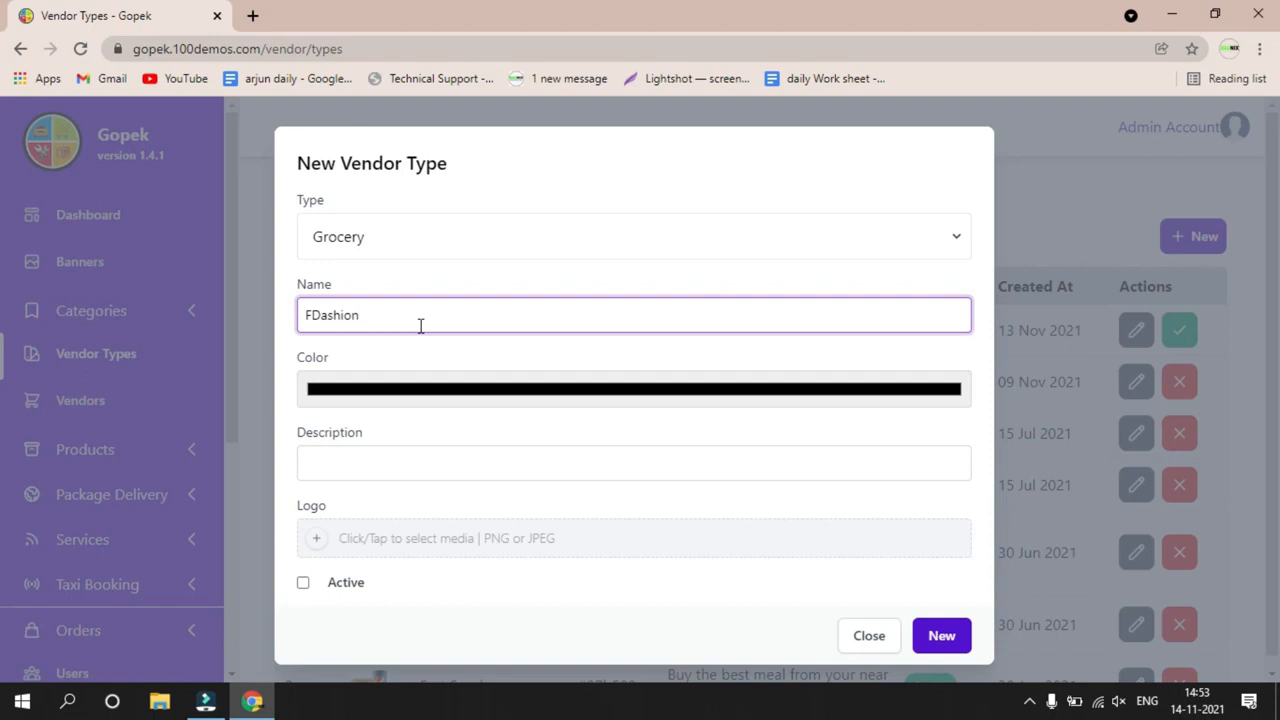
{"action": "key", "text": "BackSpace"}
{"action": "left_click", "coordinate": [420, 325]}
Enter "fashion all stores" as the description of the new vendor type.
{"action": "left_click", "coordinate": [334, 471]}
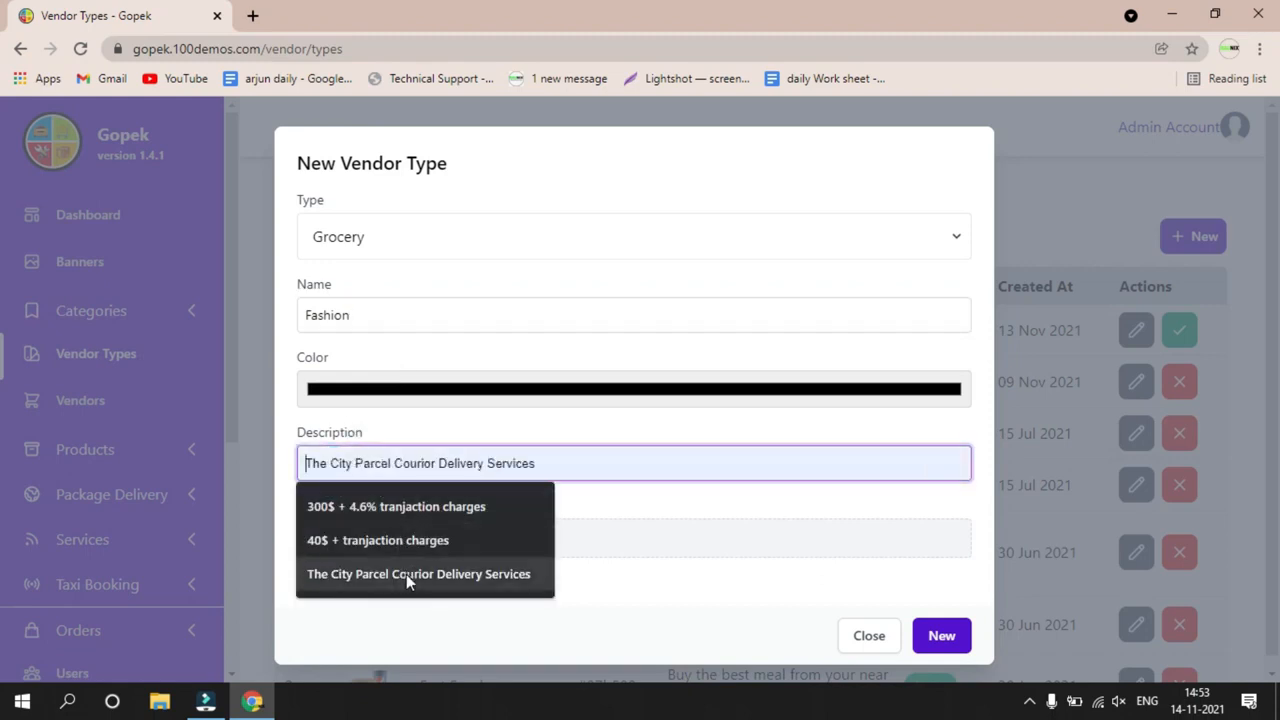
{"action": "left_click", "coordinate": [406, 574]}
{"action": "left_click", "coordinate": [300, 463]}
{"action": "left_click_drag", "start_coordinate": [586, 471], "coordinate": [192, 479]}
{"action": "type", "text": "fashi"}
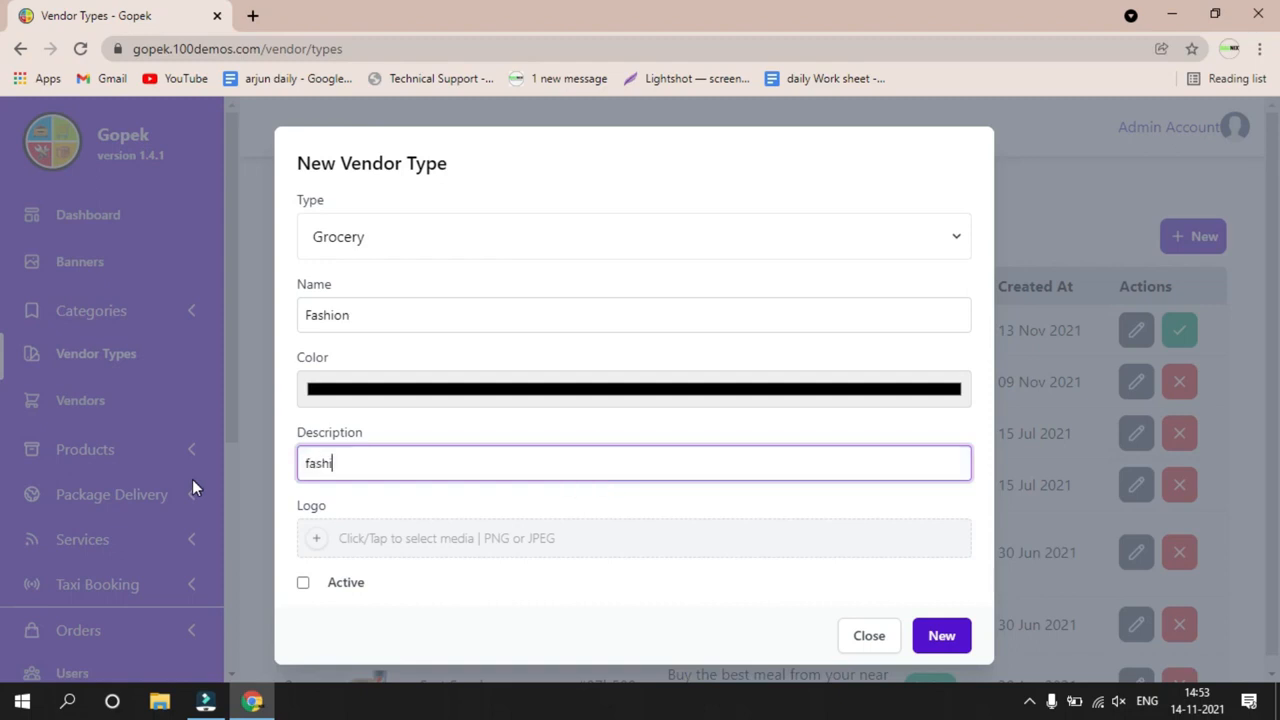
{"action": "type", "text": "on all storte"}
{"action": "key", "text": "BackSpace"}
{"action": "key", "text": "BackSpace"}
{"action": "type", "text": "es"}
Set the new vendor type's color to orange and close the form without saving.
{"action": "left_click", "coordinate": [412, 400]}
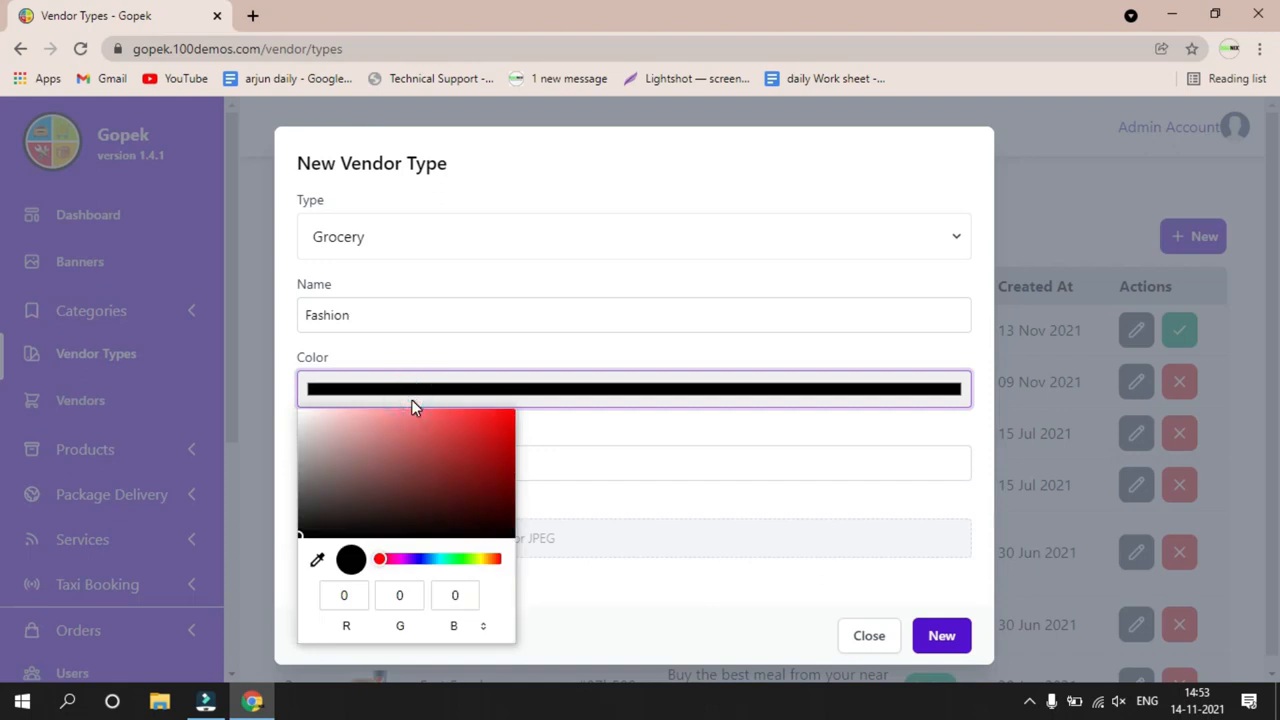
{"action": "left_click", "coordinate": [490, 560]}
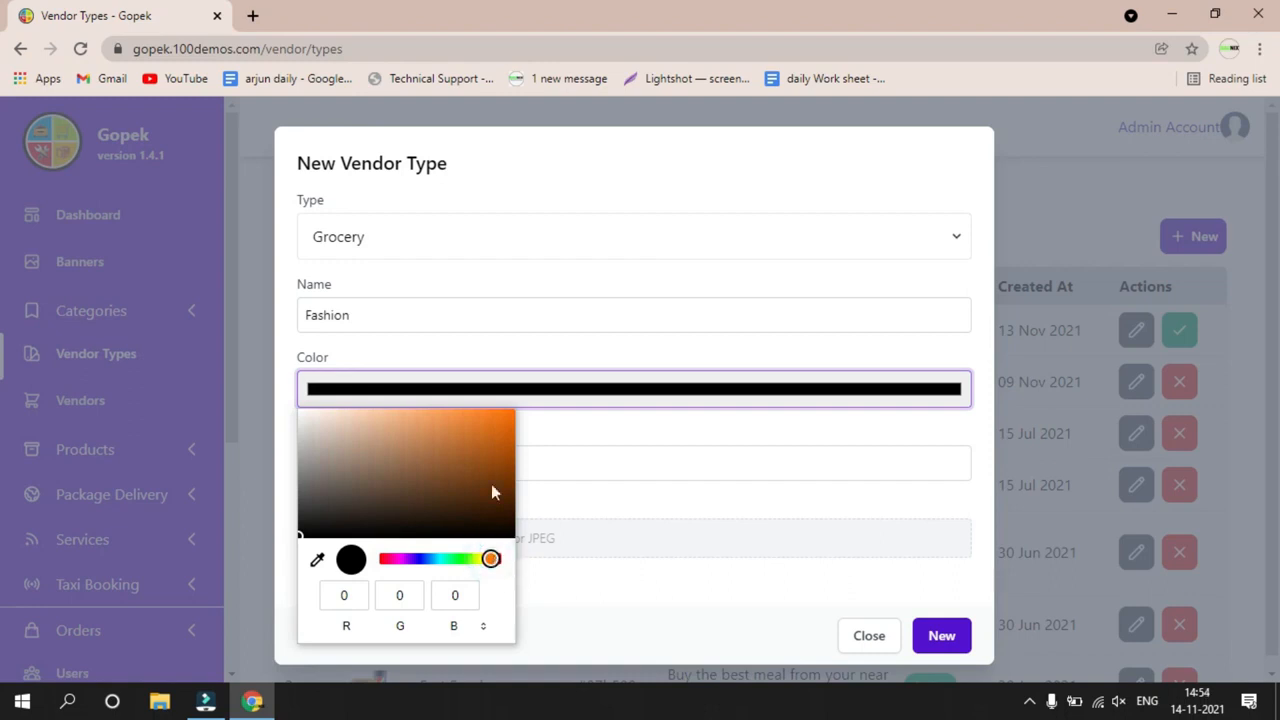
{"action": "mouse_move", "coordinate": [481, 443]}
{"action": "left_mouse_down"}
{"action": "mouse_move", "coordinate": [503, 438]}
{"action": "mouse_move", "coordinate": [443, 449]}
{"action": "mouse_move", "coordinate": [443, 414]}
{"action": "mouse_move", "coordinate": [466, 418]}
{"action": "left_mouse_up"}
{"action": "left_click", "coordinate": [640, 490]}
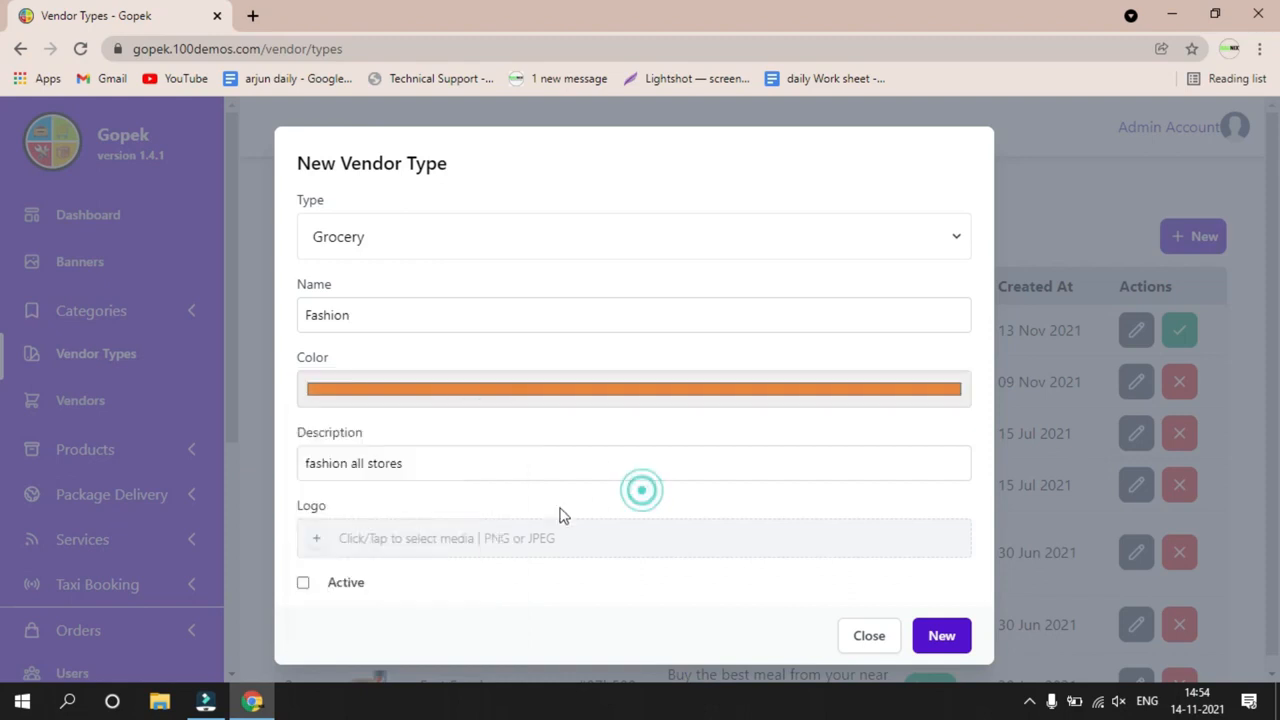
{"action": "scroll", "coordinate": [345, 512], "scroll_direction": "down", "scroll_amount": 1}
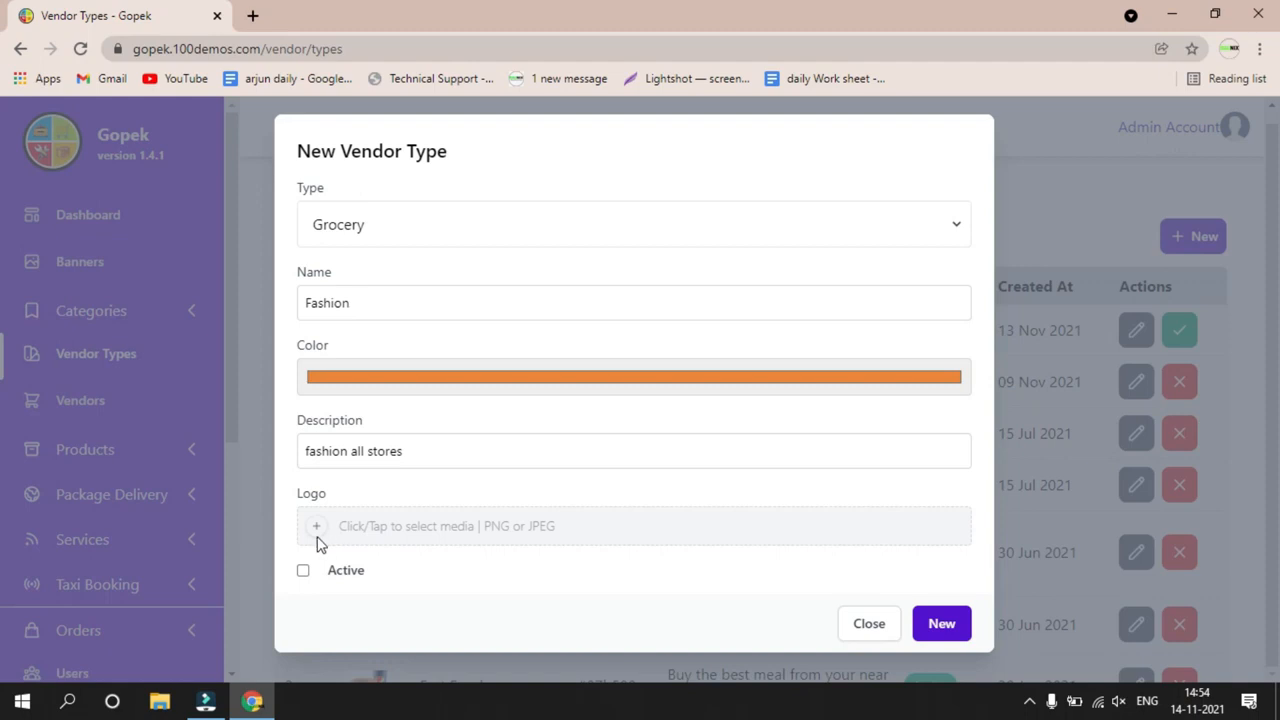
{"action": "left_click", "coordinate": [855, 634]}
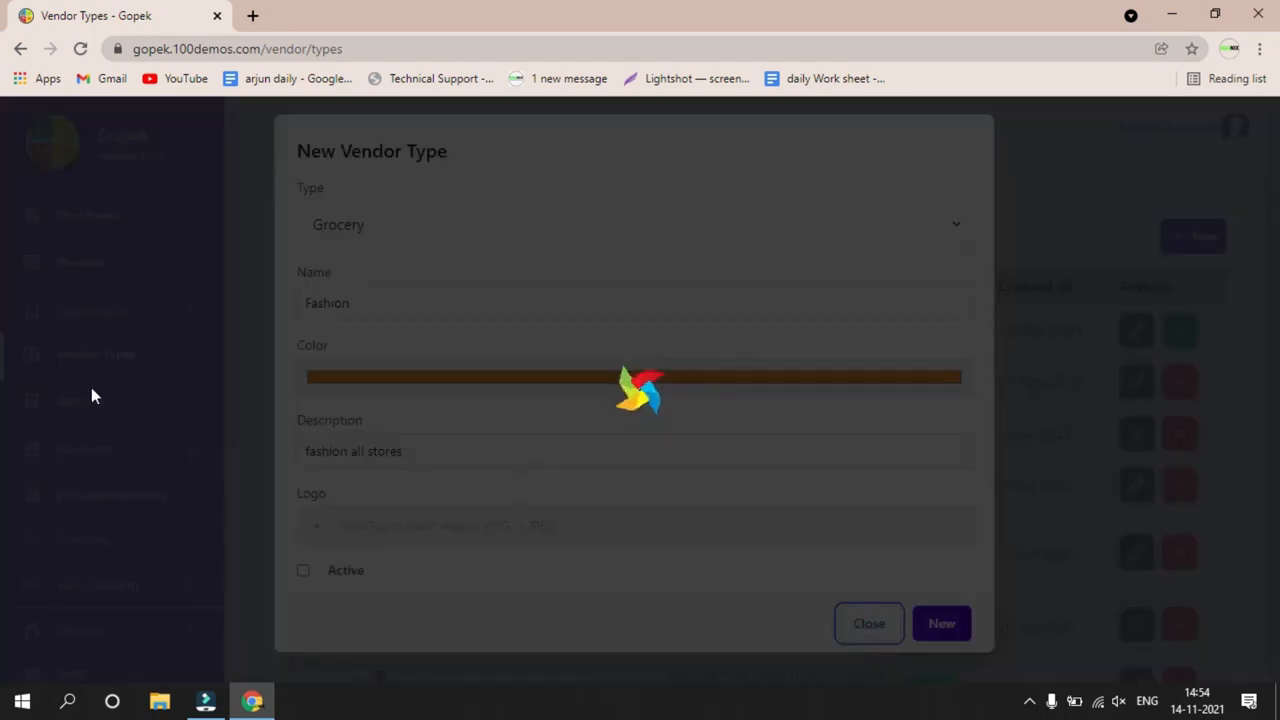
Open the Orders list and look through its entries, statuses and payment methods.
{"action": "scroll", "coordinate": [91, 397], "scroll_direction": "down", "scroll_amount": 3}
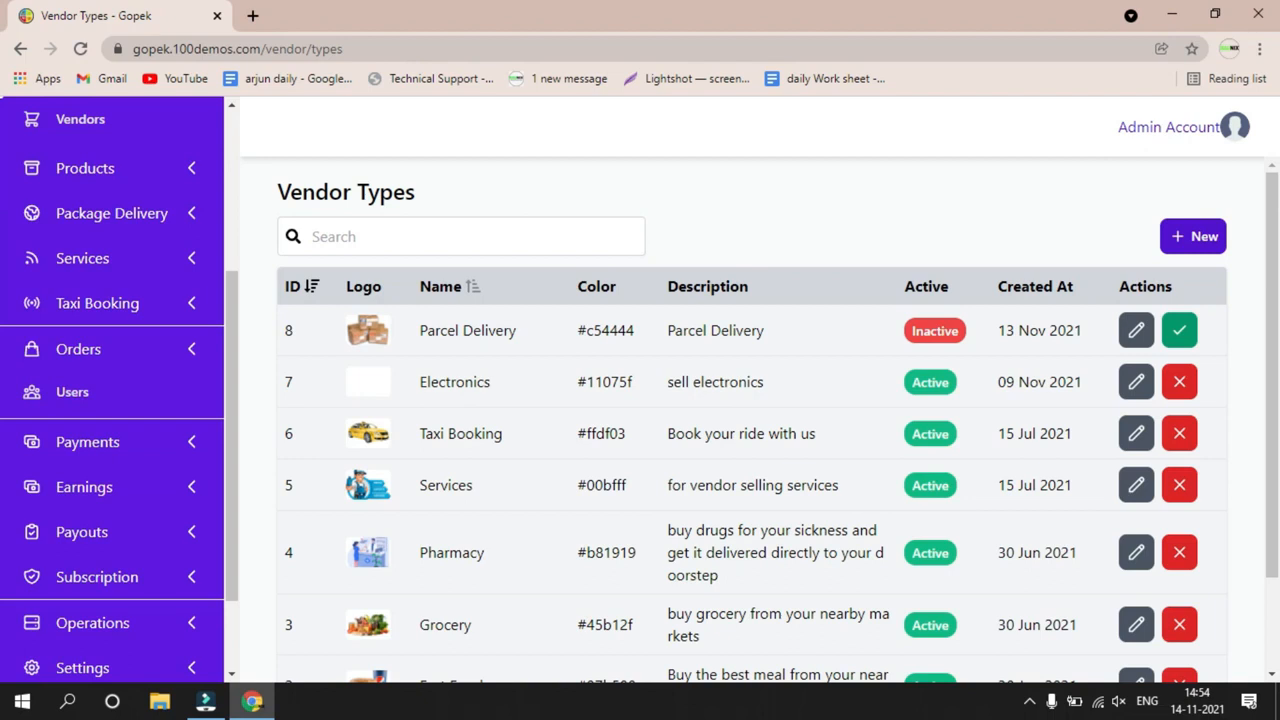
{"action": "scroll", "coordinate": [30, 400], "scroll_direction": "up", "scroll_amount": 2}
{"action": "scroll", "coordinate": [80, 400], "scroll_direction": "down", "scroll_amount": 2}
{"action": "left_click", "coordinate": [104, 352]}
{"action": "left_click", "coordinate": [86, 402]}
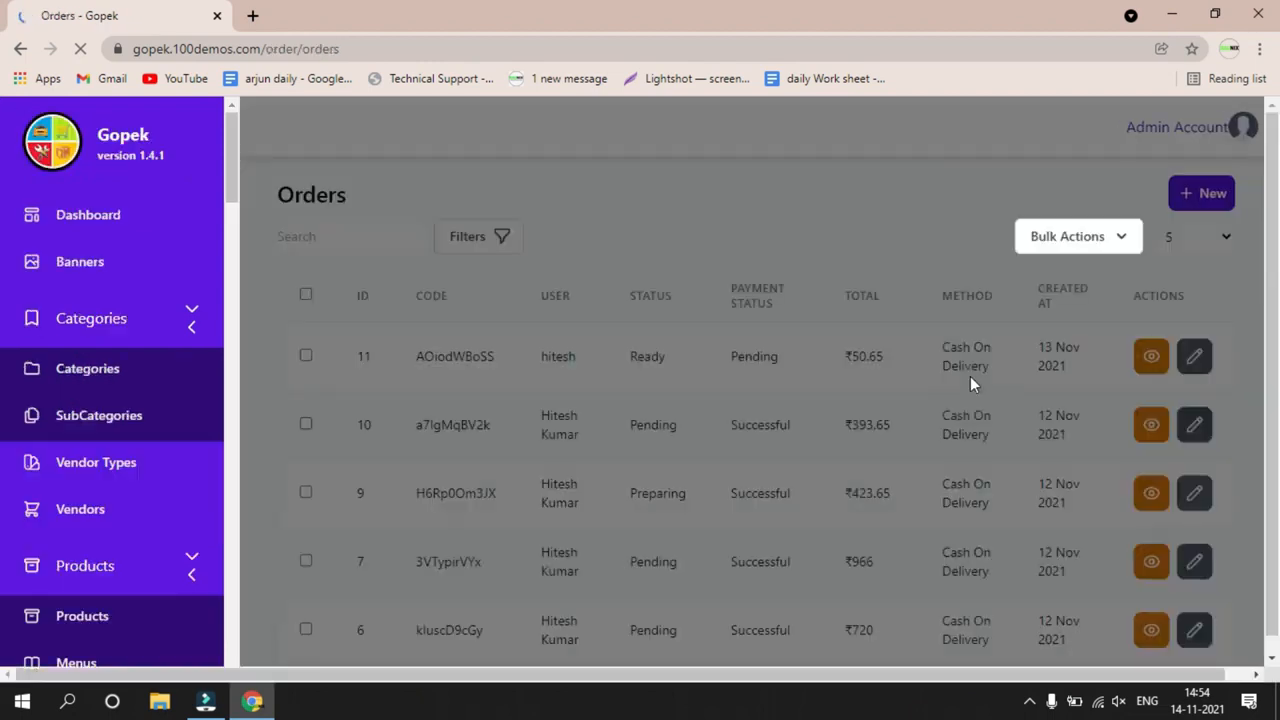
{"action": "scroll", "coordinate": [697, 277], "scroll_direction": "down", "scroll_amount": 4}
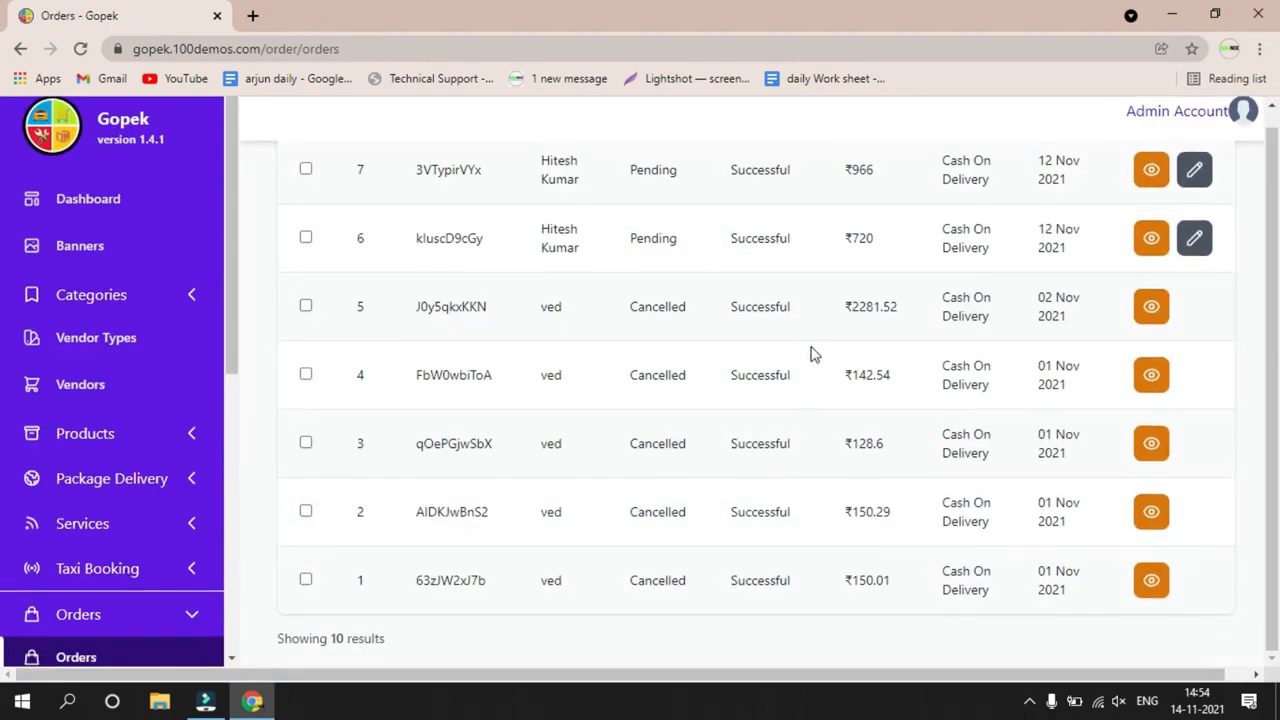
{"action": "scroll", "coordinate": [812, 354], "scroll_direction": "up", "scroll_amount": 4}
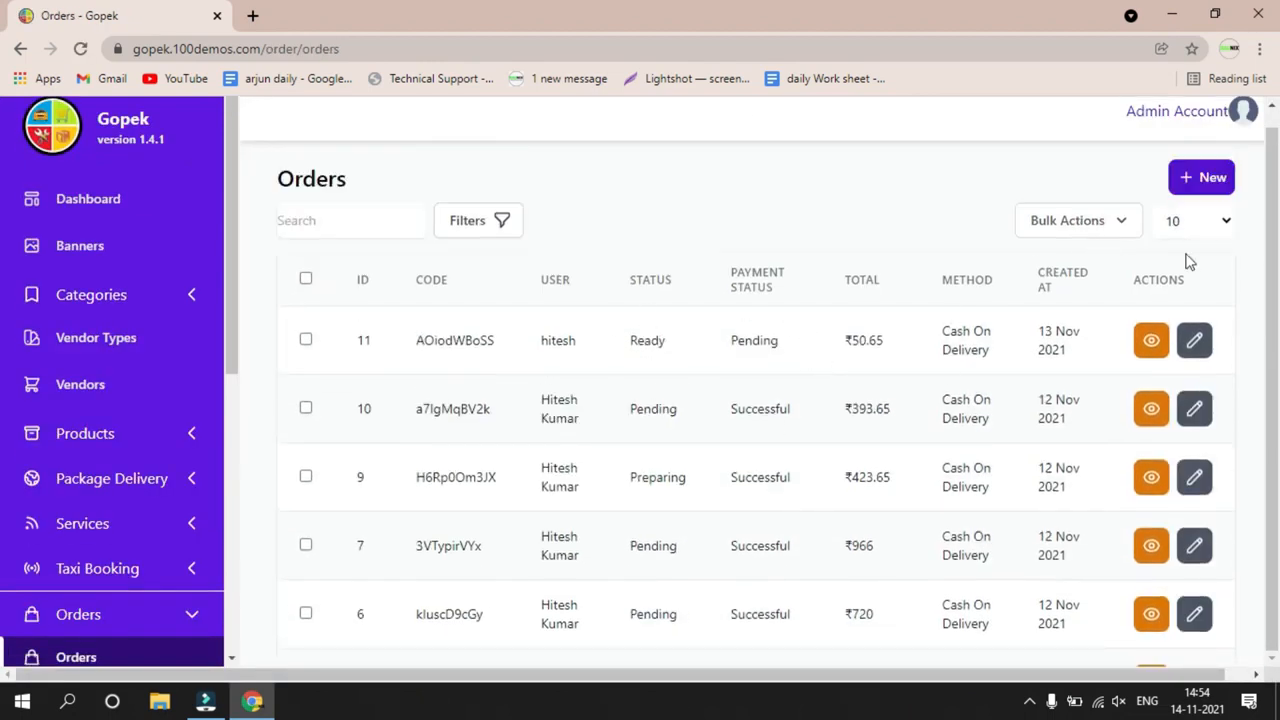
Set the orders list to show 20 rows per page and look through it.
{"action": "left_click", "coordinate": [1206, 222]}
{"action": "left_click", "coordinate": [1212, 303]}
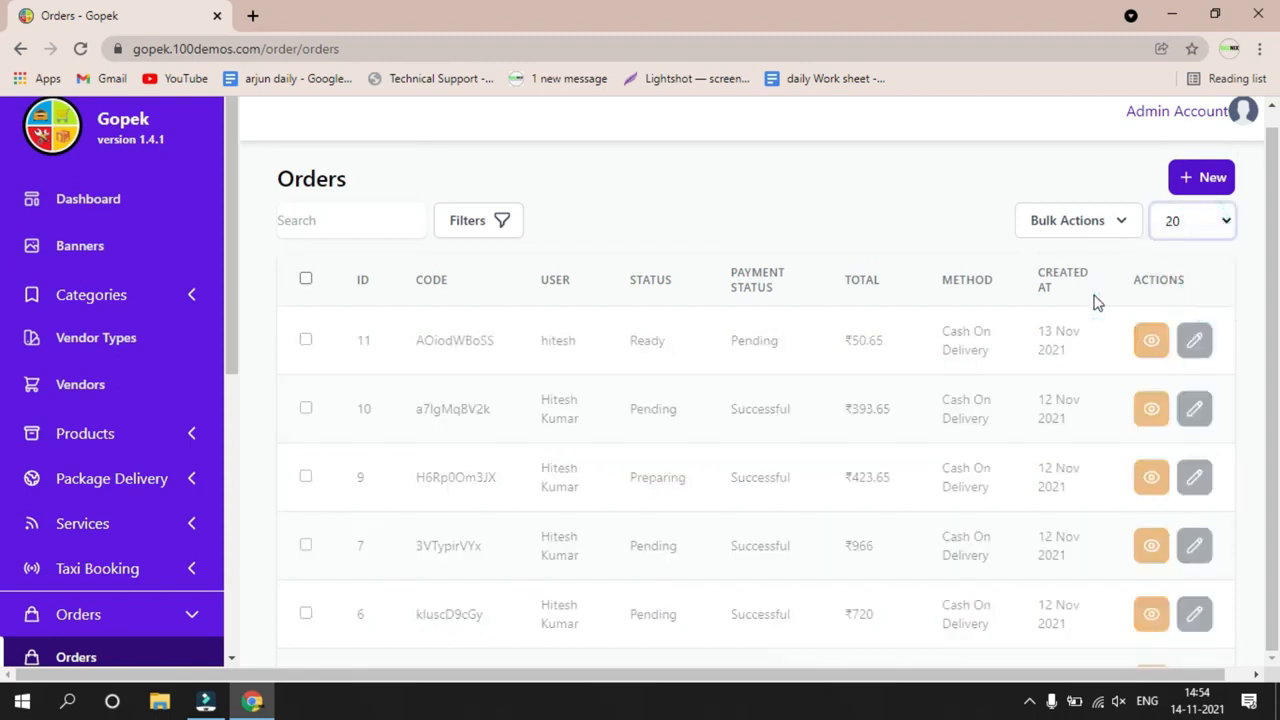
{"action": "scroll", "coordinate": [985, 300], "scroll_direction": "down", "scroll_amount": 4}
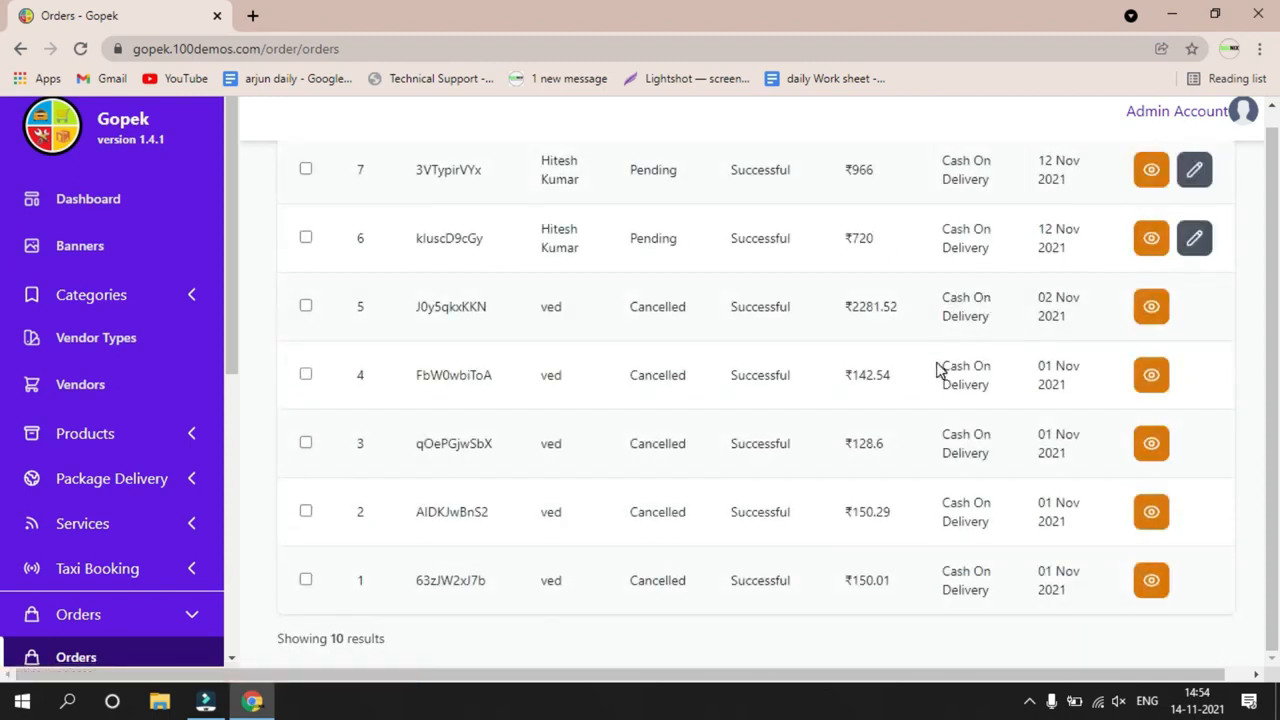
Try to open the details of the last order in the list and look over the orders.
{"action": "scroll", "coordinate": [938, 370], "scroll_direction": "up", "scroll_amount": 4}
{"action": "scroll", "coordinate": [938, 370], "scroll_direction": "down", "scroll_amount": 4}
{"action": "left_click", "coordinate": [1150, 584]}
{"action": "scroll", "coordinate": [1148, 578], "scroll_direction": "up", "scroll_amount": 4}
{"action": "scroll", "coordinate": [1088, 478], "scroll_direction": "down", "scroll_amount": 4}
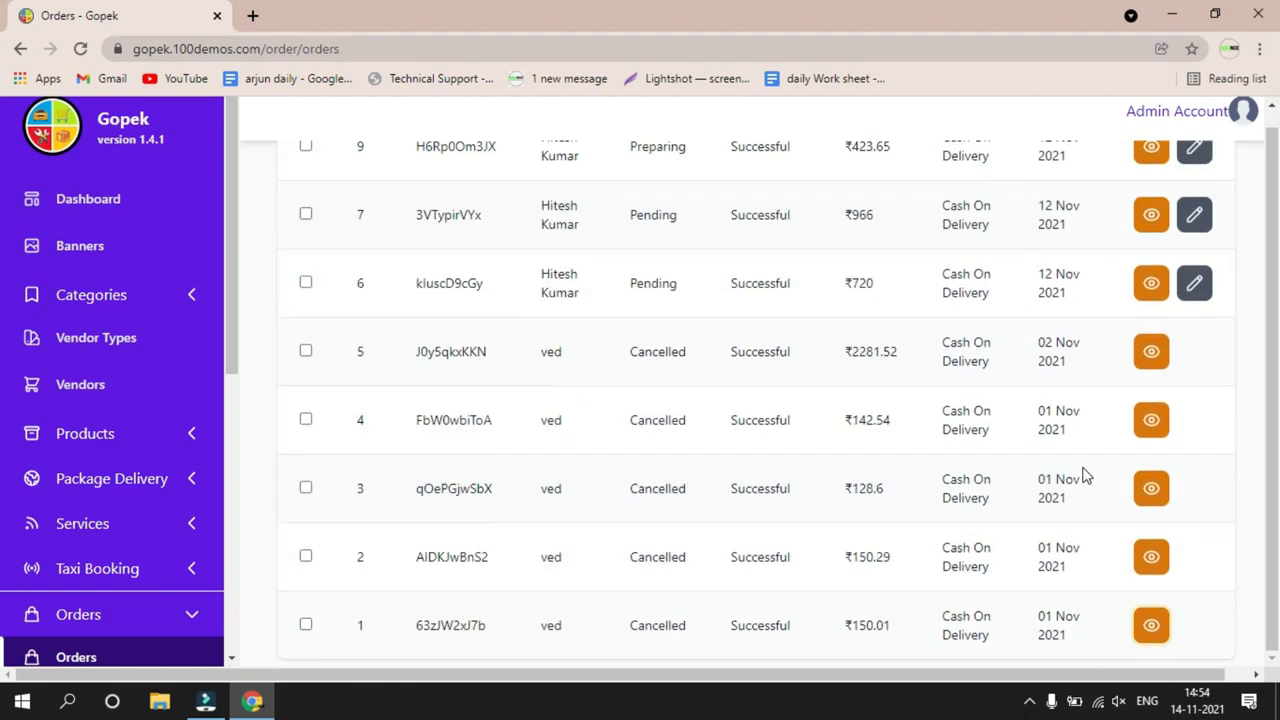
{"action": "scroll", "coordinate": [1068, 578], "scroll_direction": "up", "scroll_amount": 4}
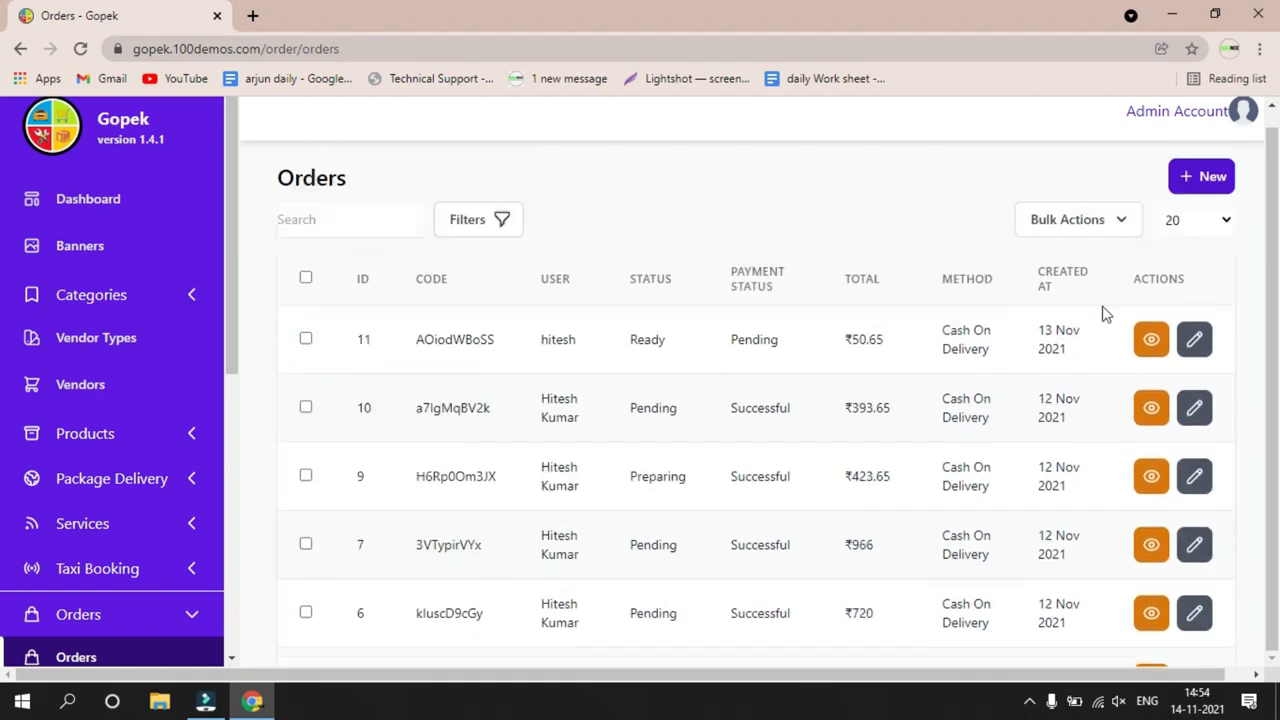
View the full details of order 11, from customer and vendor to product and charges, and close them.
{"action": "left_click", "coordinate": [1151, 340]}
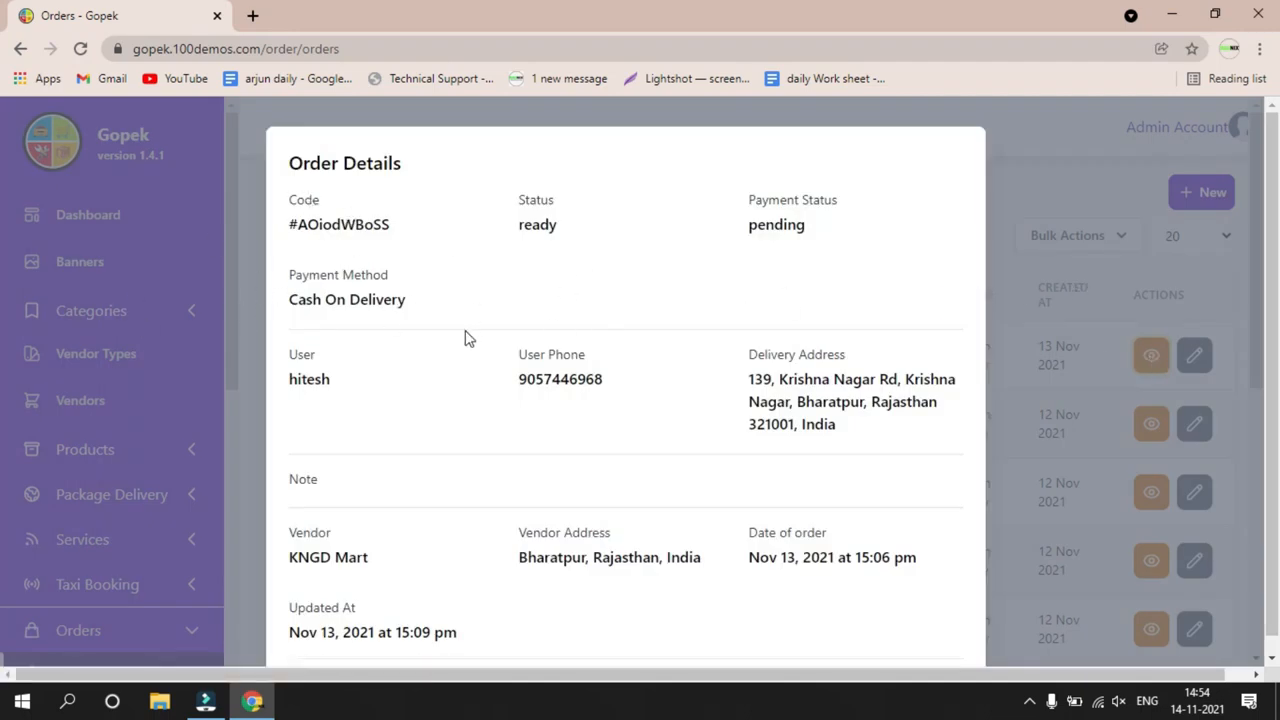
{"action": "scroll", "coordinate": [474, 303], "scroll_direction": "down", "scroll_amount": 1}
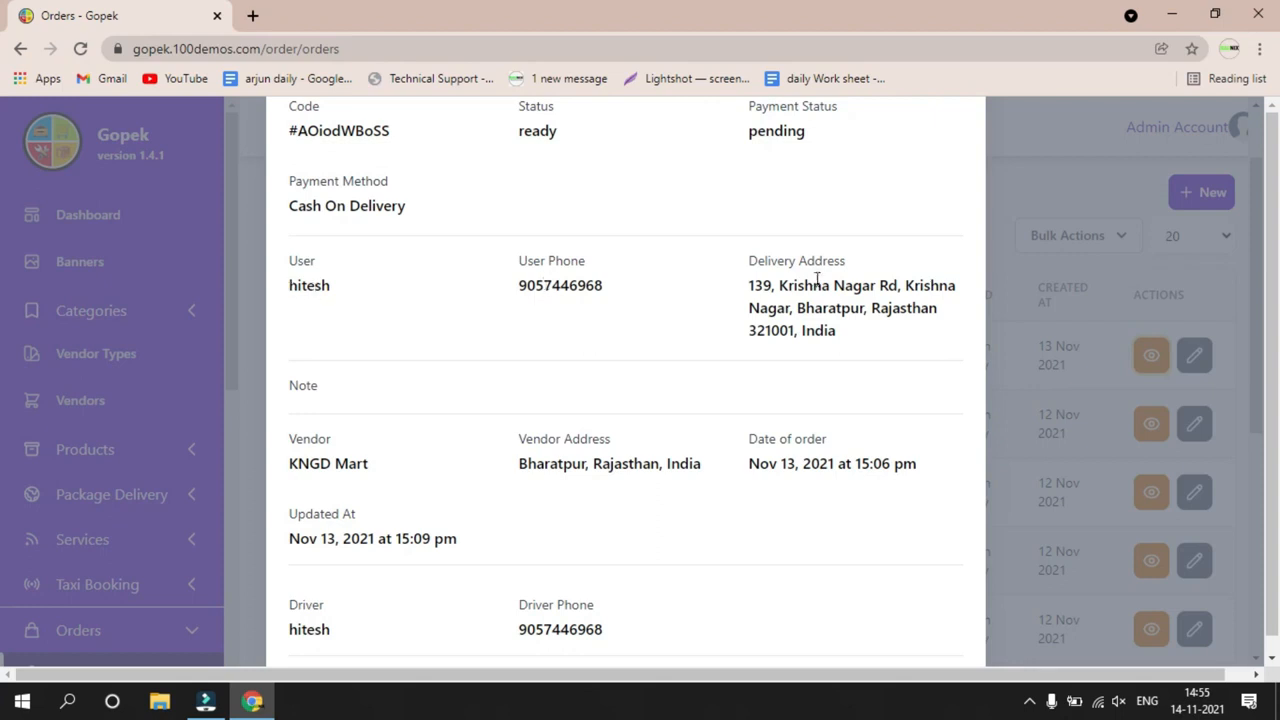
{"action": "scroll", "coordinate": [305, 385], "scroll_direction": "down", "scroll_amount": 2}
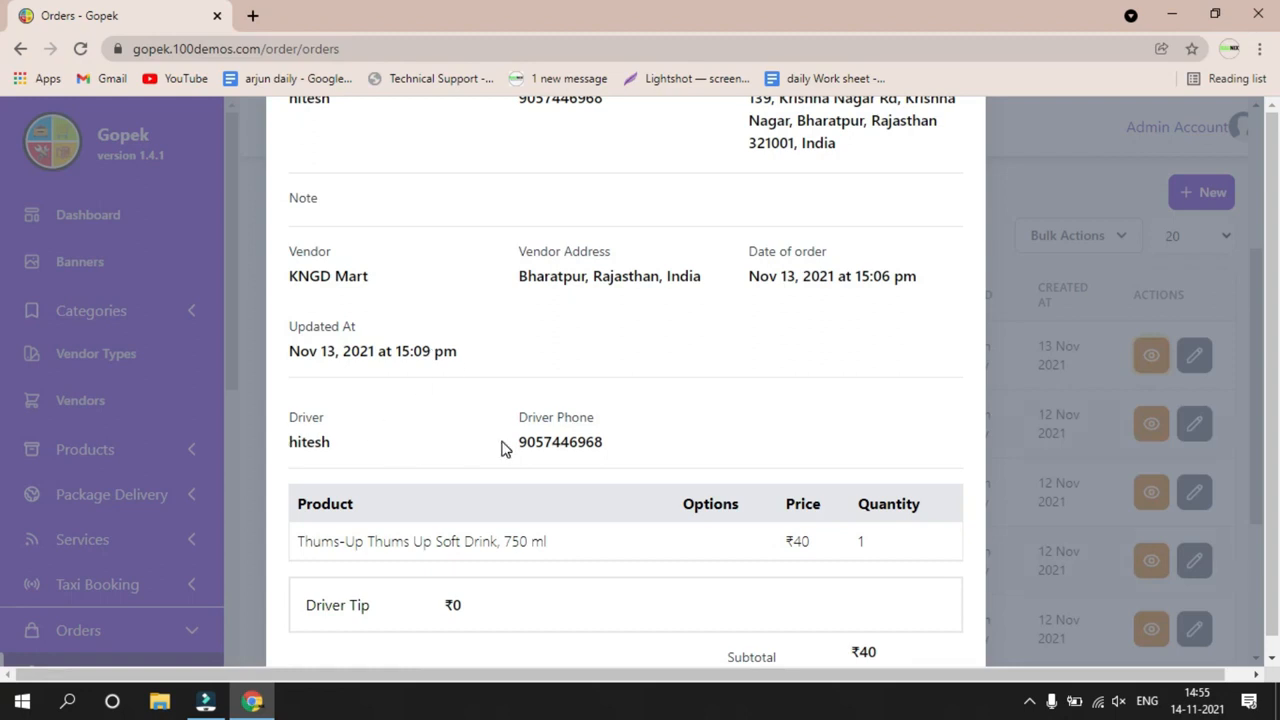
{"action": "scroll", "coordinate": [600, 445], "scroll_direction": "down", "scroll_amount": 3}
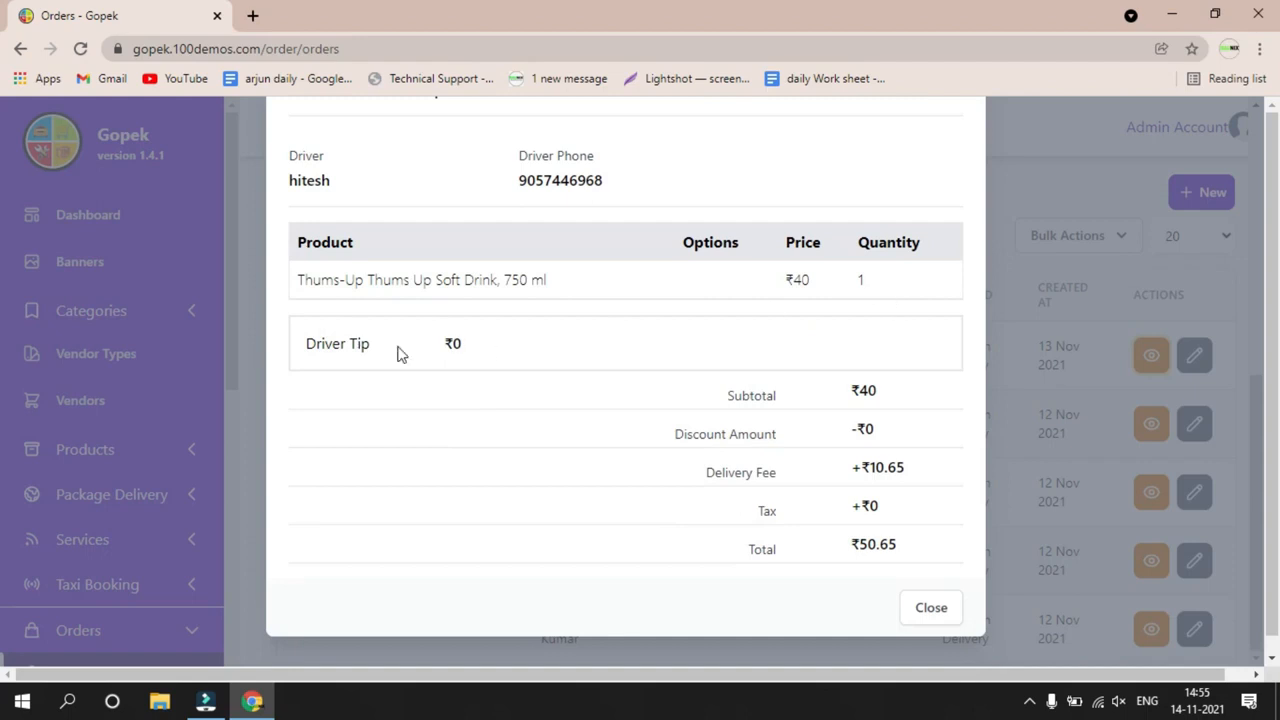
{"action": "left_click", "coordinate": [938, 610]}
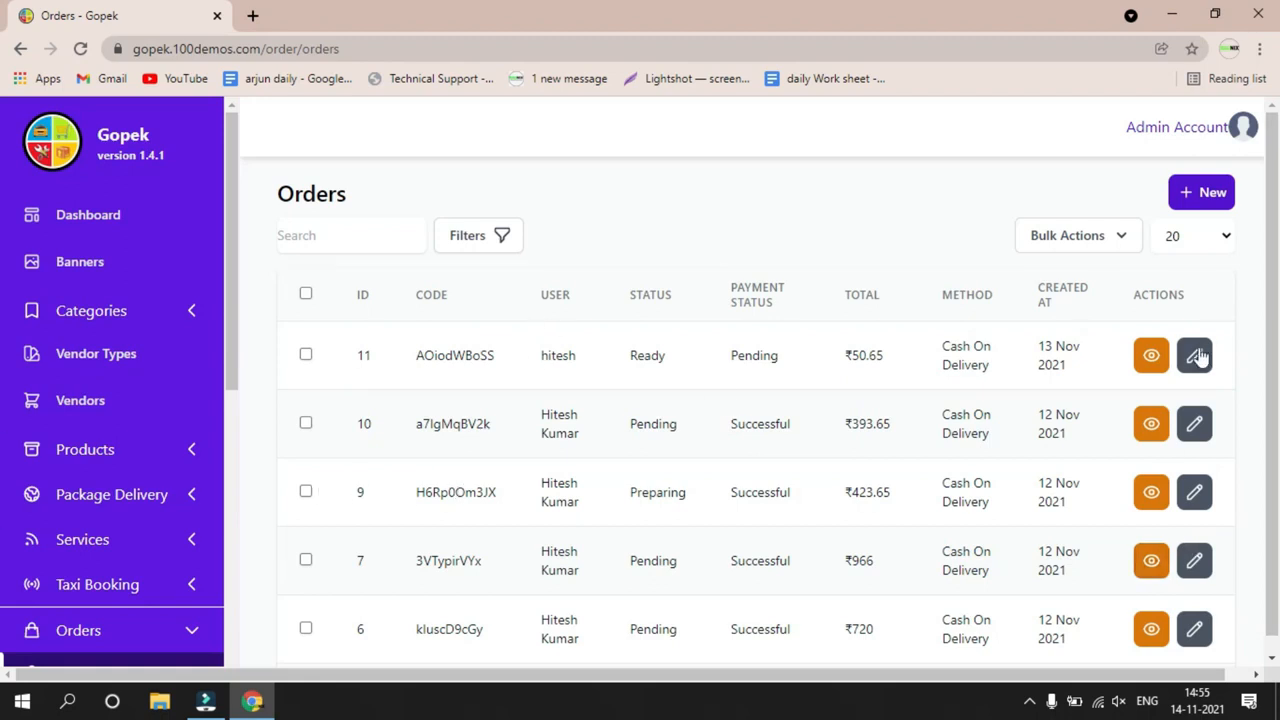
Try to set order 11's status to Delivered, look over the payment status options and leave the edit form.
{"action": "left_click", "coordinate": [1196, 356]}
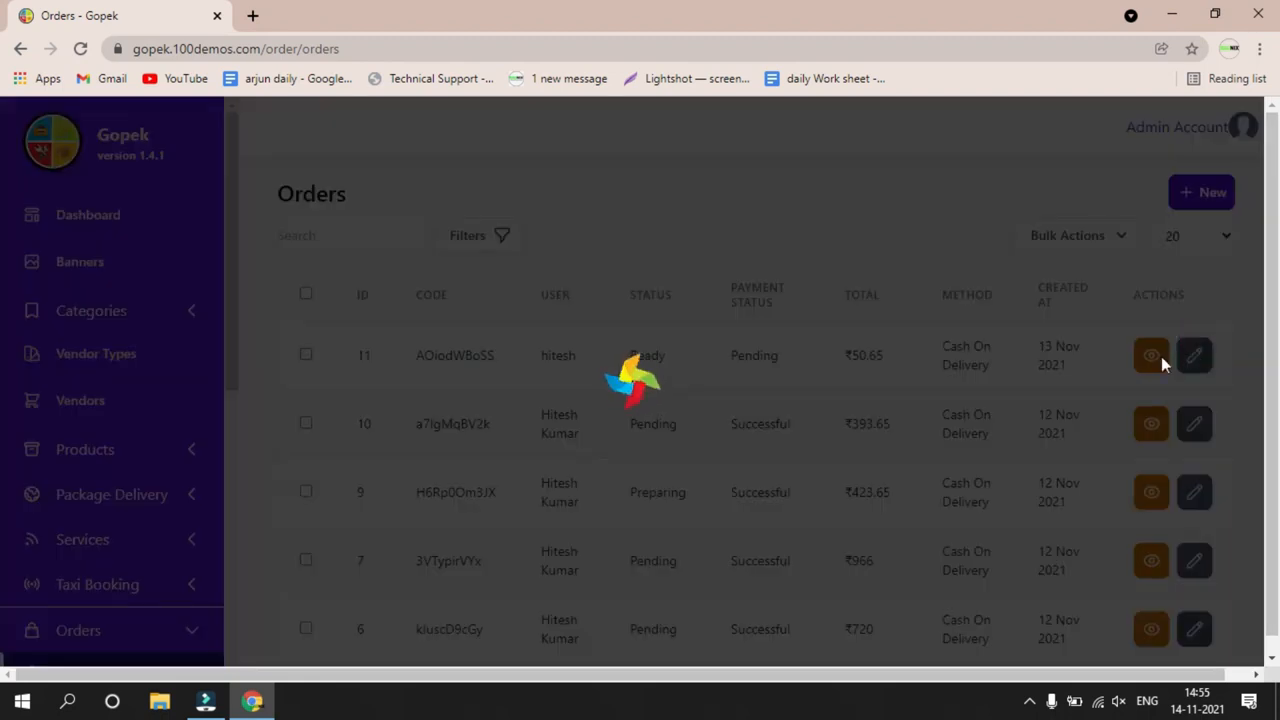
{"action": "left_click", "coordinate": [509, 466]}
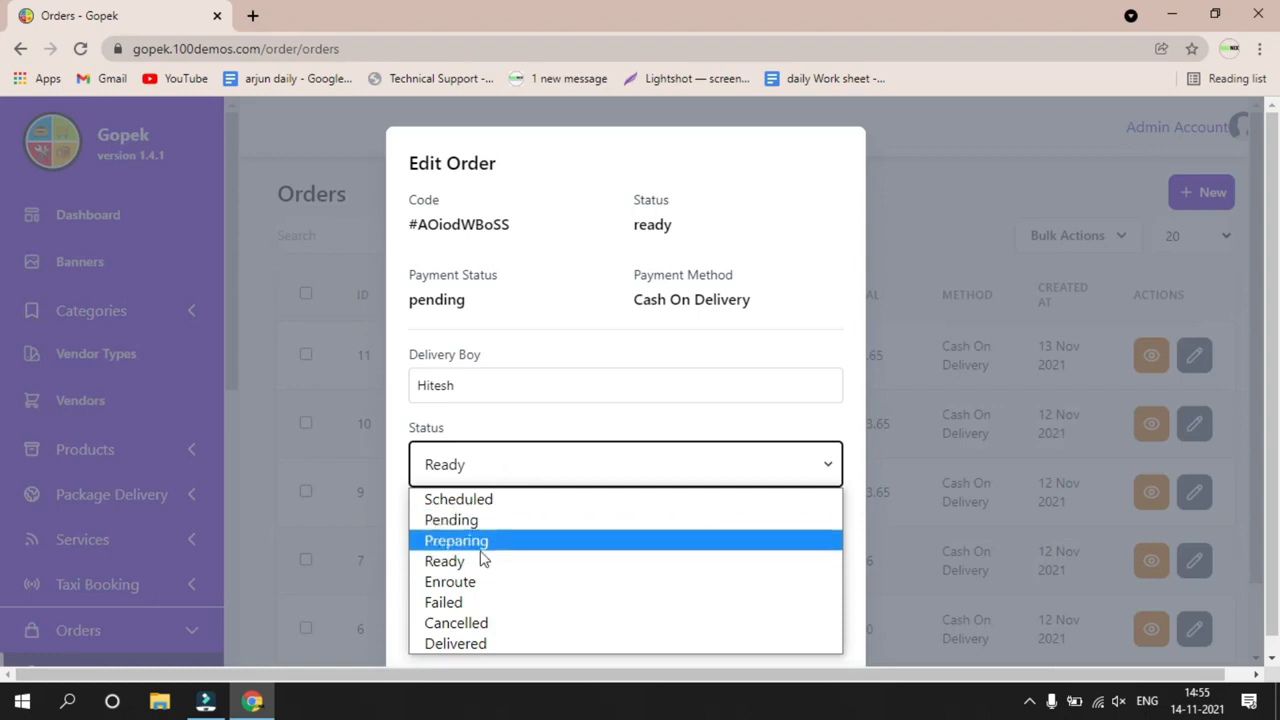
{"action": "left_click", "coordinate": [460, 643]}
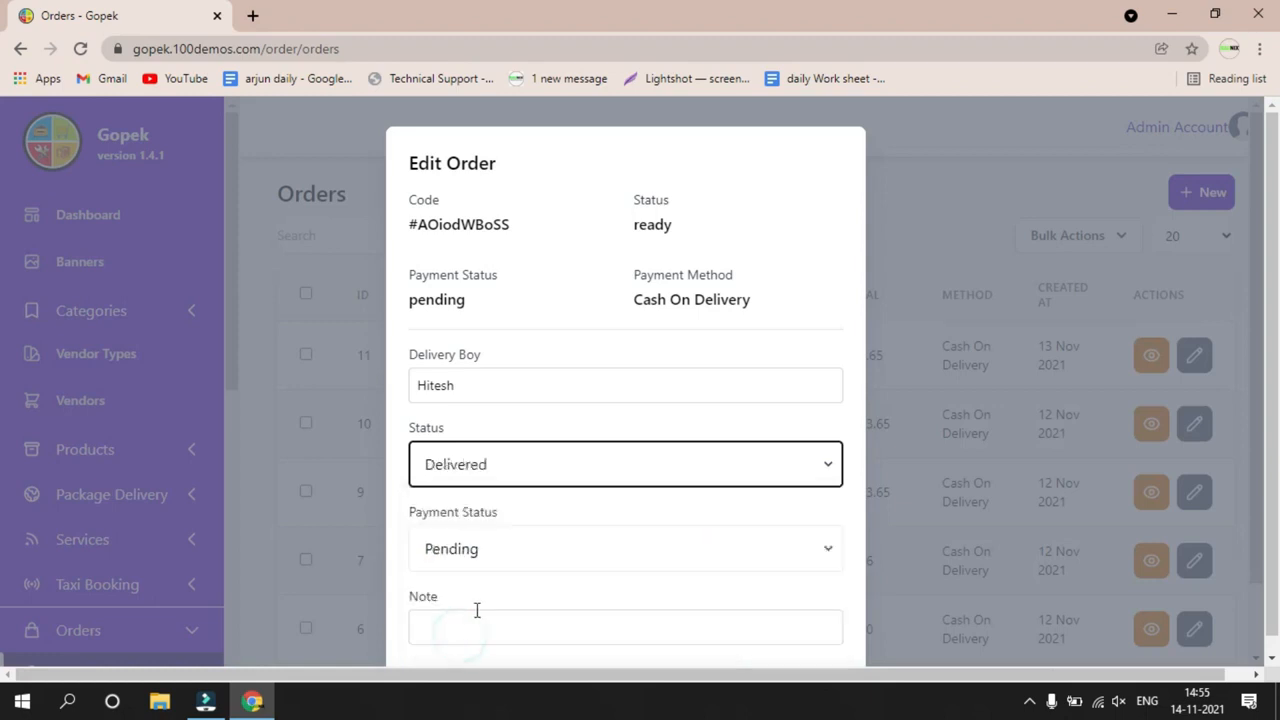
{"action": "scroll", "coordinate": [500, 510], "scroll_direction": "down", "scroll_amount": 1}
{"action": "left_click", "coordinate": [449, 466]}
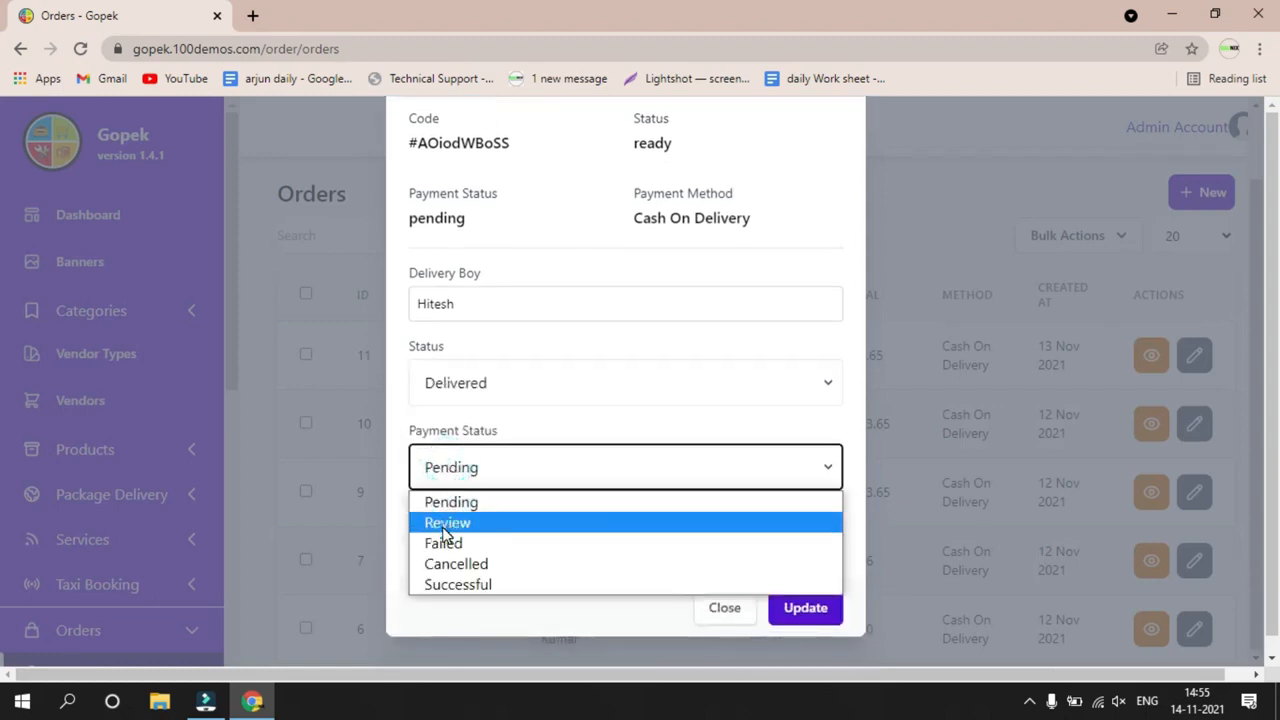
{"action": "left_click", "coordinate": [789, 598]}
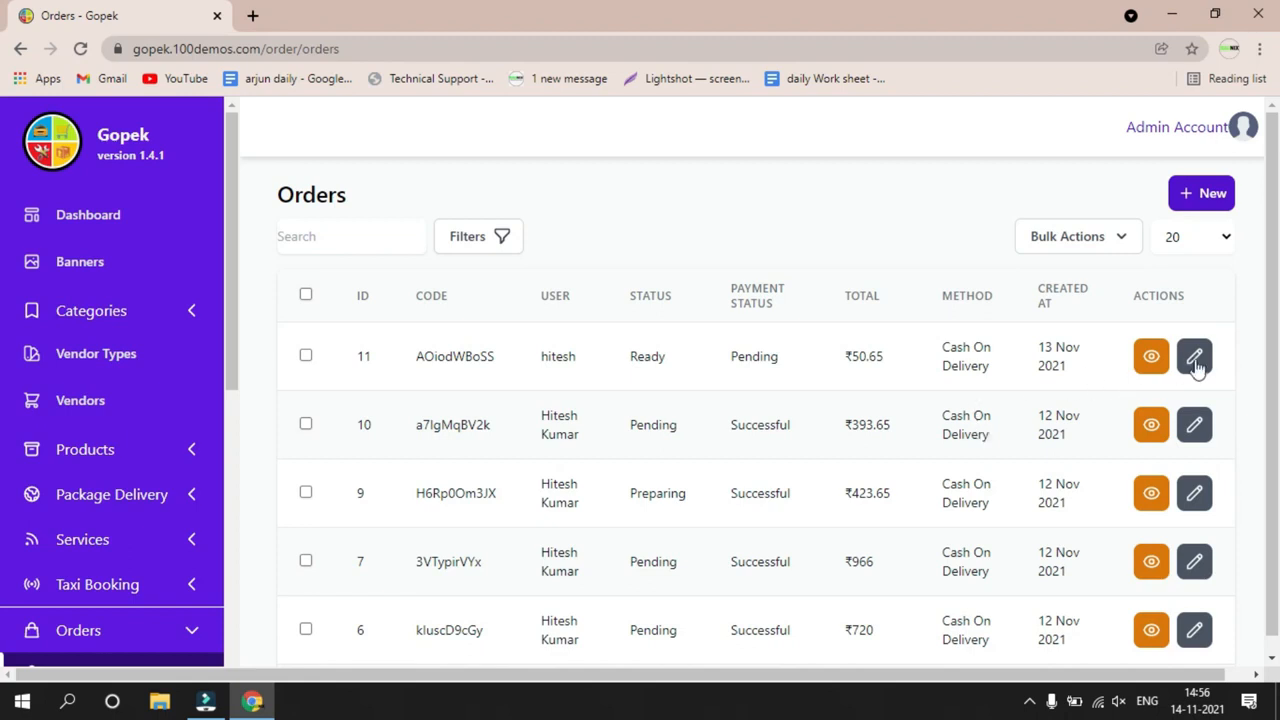
Look at the bulk Export action offered for the orders list and dismiss it.
{"action": "left_click", "coordinate": [1079, 237]}
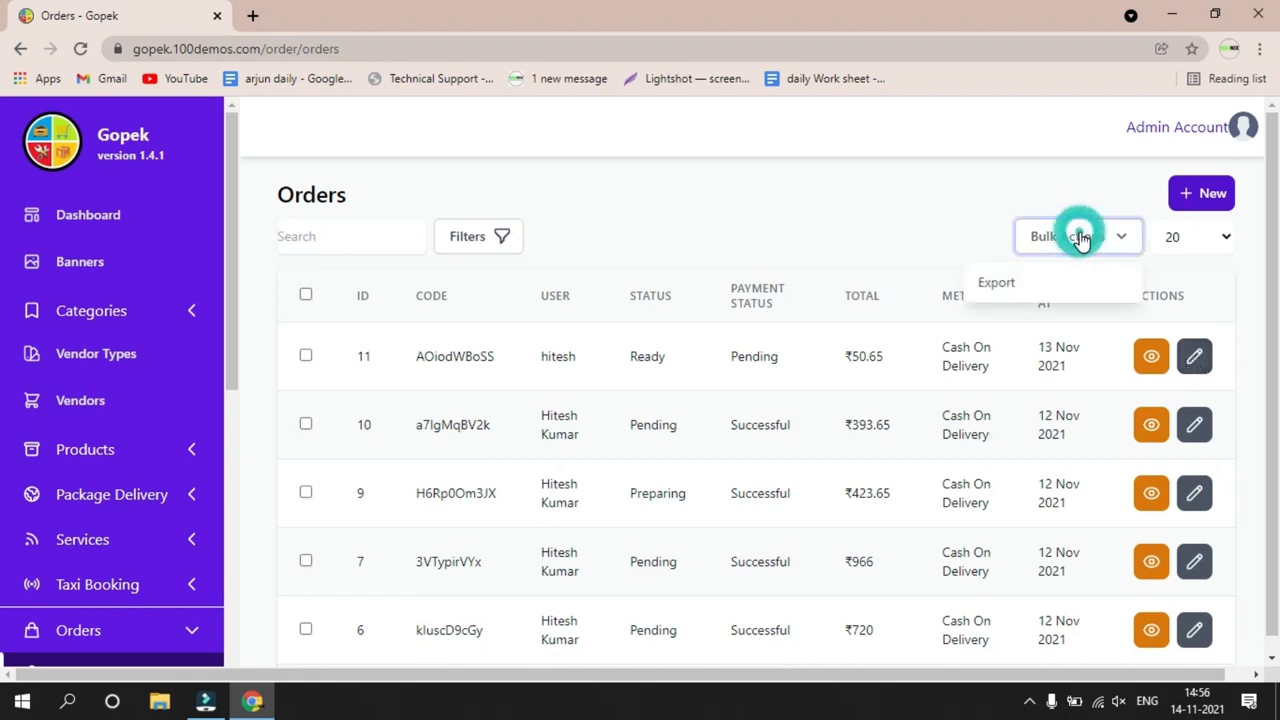
{"action": "left_click", "coordinate": [1000, 277]}
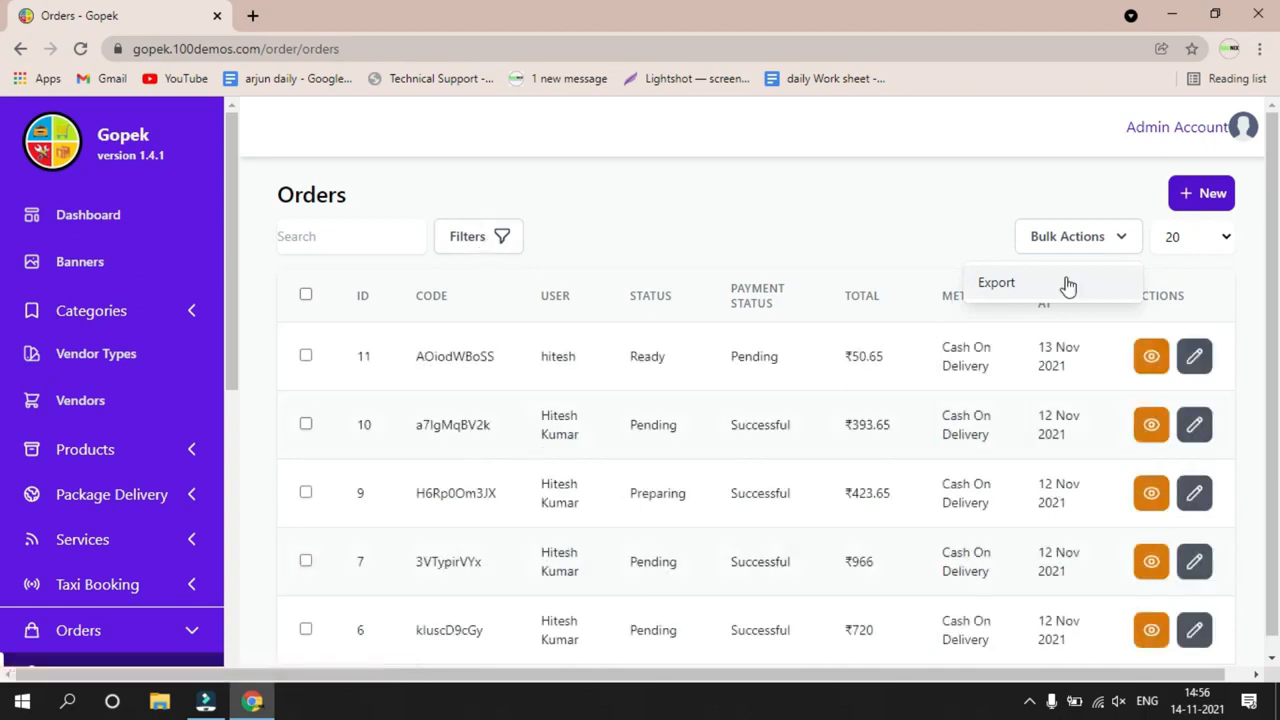
{"action": "left_click", "coordinate": [689, 222]}
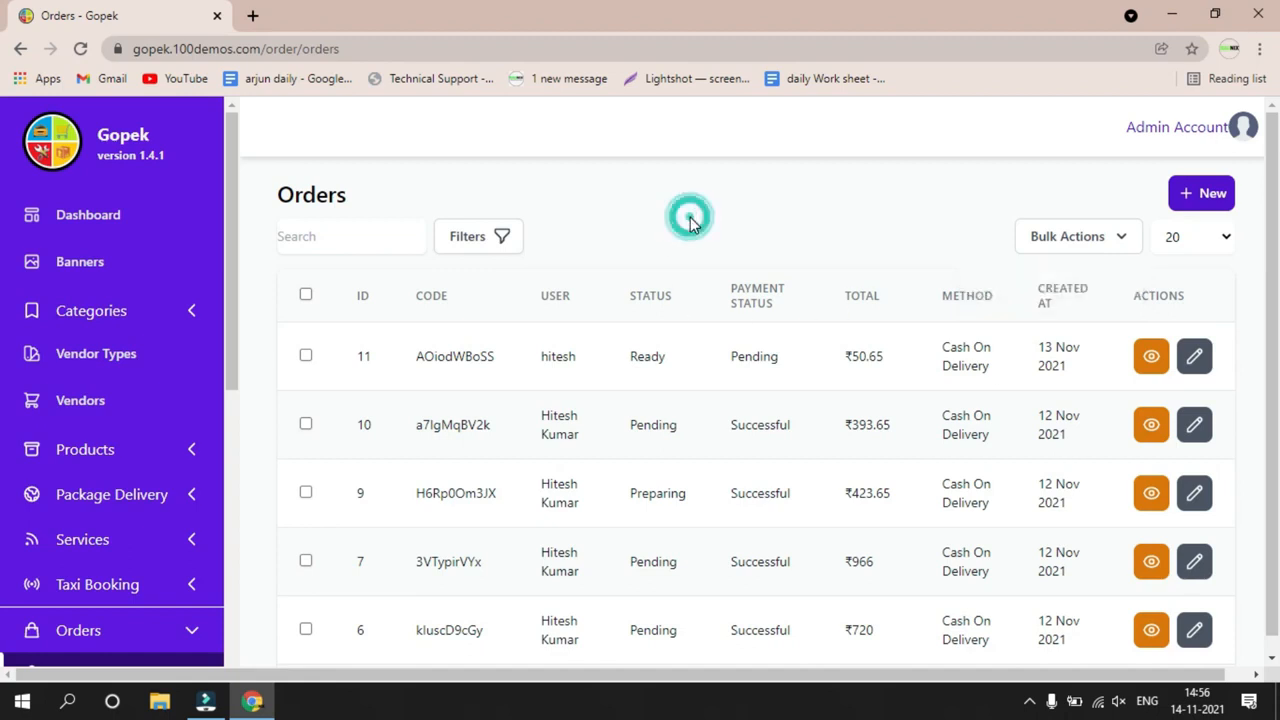
Look over the order filters for status, payment status and date range, leaving them all unset.
{"action": "left_click", "coordinate": [479, 241]}
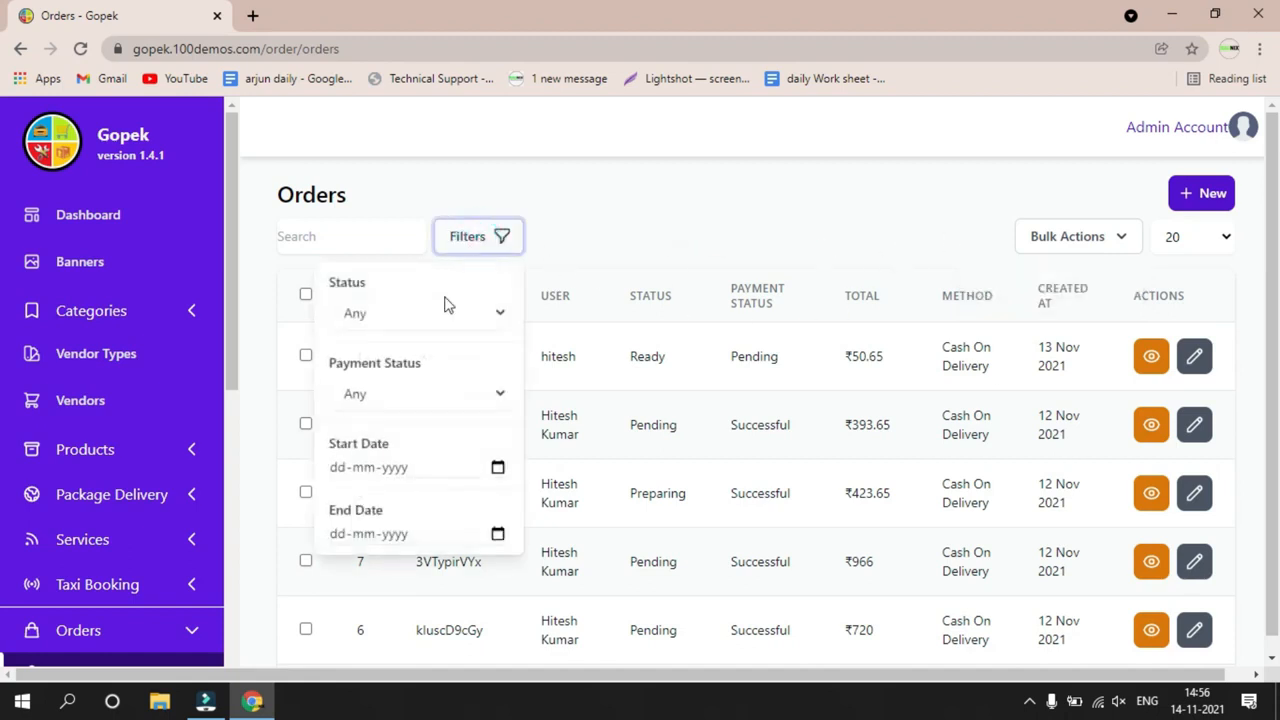
{"action": "left_click", "coordinate": [378, 313]}
{"action": "left_click", "coordinate": [429, 306]}
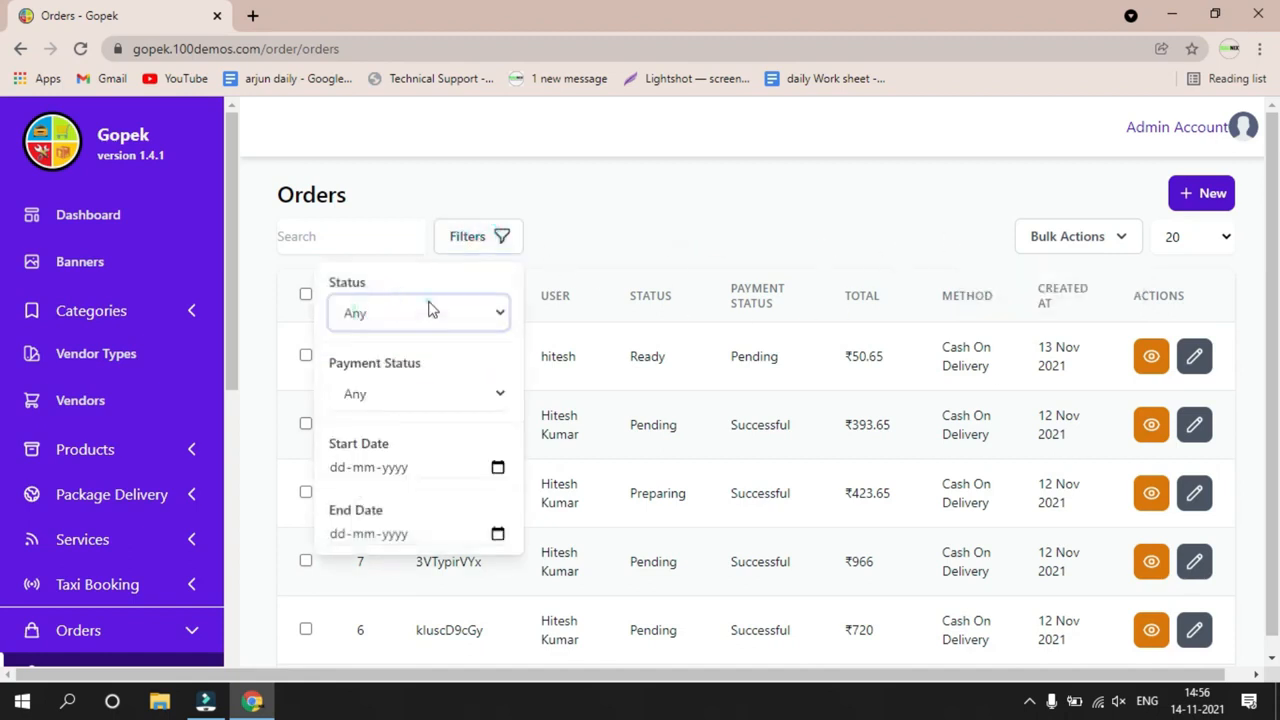
{"action": "left_click", "coordinate": [405, 398]}
{"action": "left_click", "coordinate": [390, 396]}
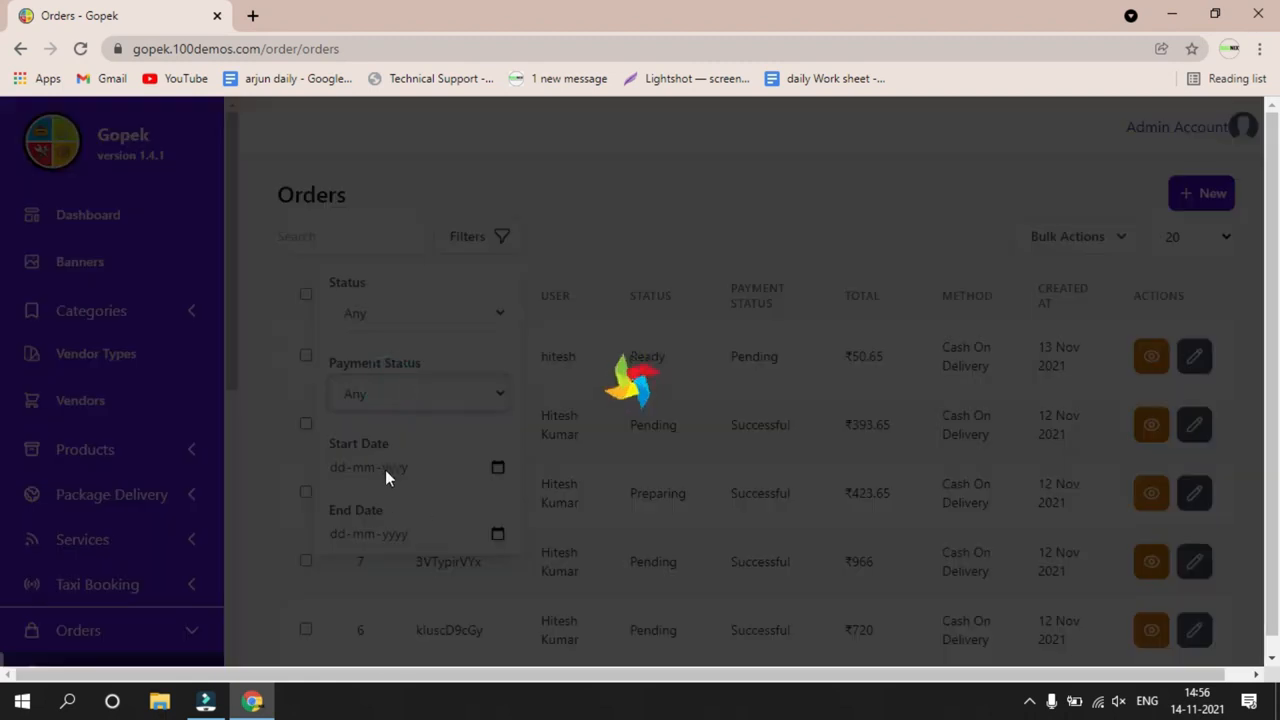
{"action": "left_click", "coordinate": [619, 229]}
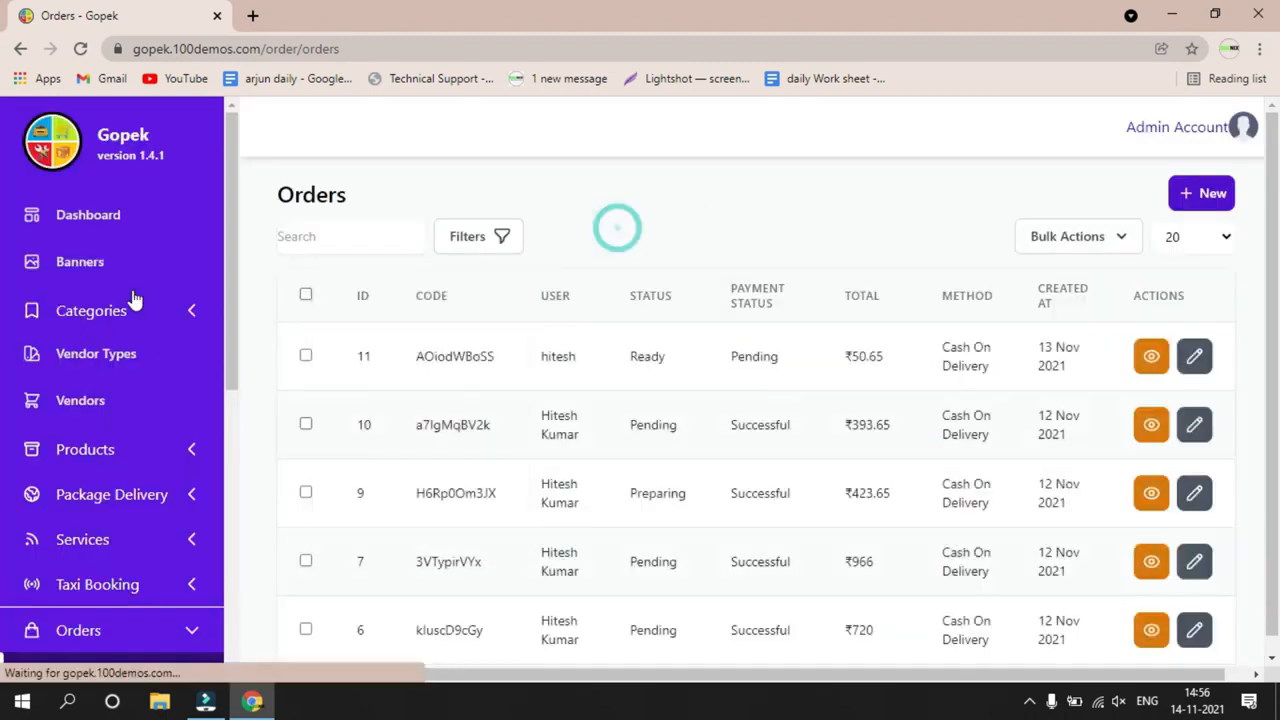
Go from the orders to the Banners list.
{"action": "scroll", "coordinate": [6, 402], "scroll_direction": "down", "scroll_amount": 1}
{"action": "scroll", "coordinate": [13, 402], "scroll_direction": "up", "scroll_amount": 1}
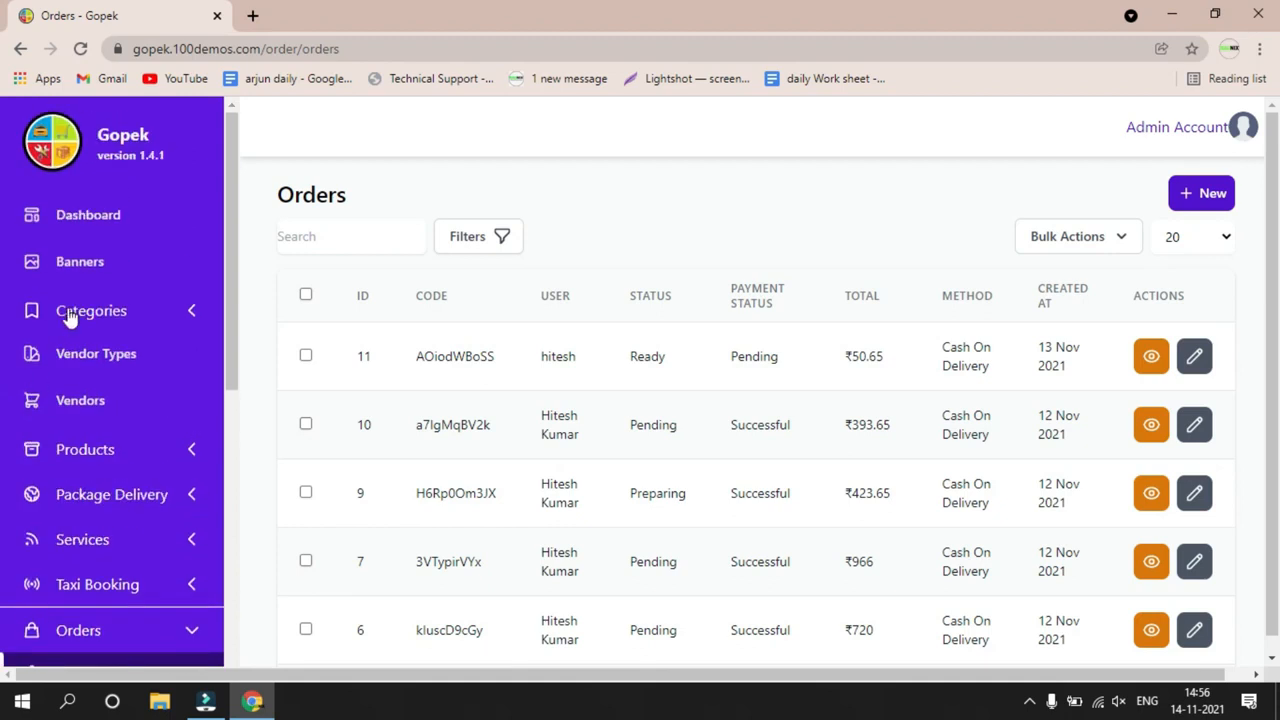
{"action": "left_click", "coordinate": [80, 400]}
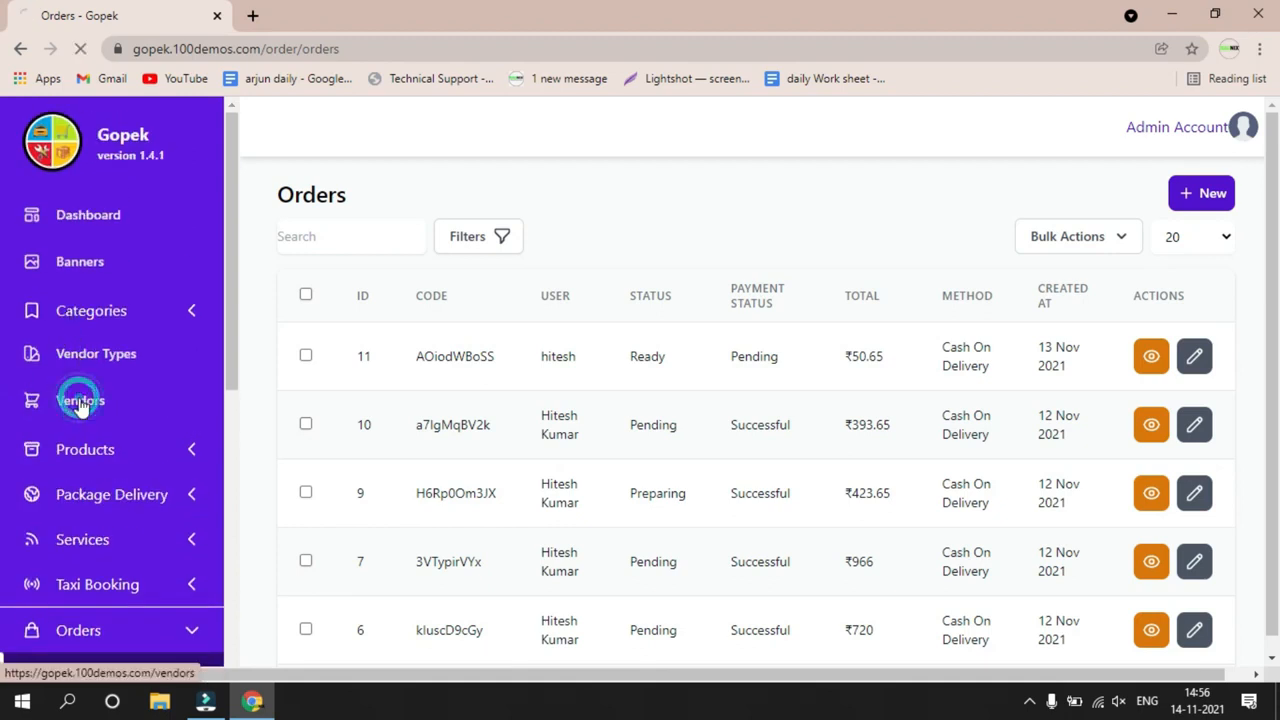
{"action": "left_click", "coordinate": [97, 270]}
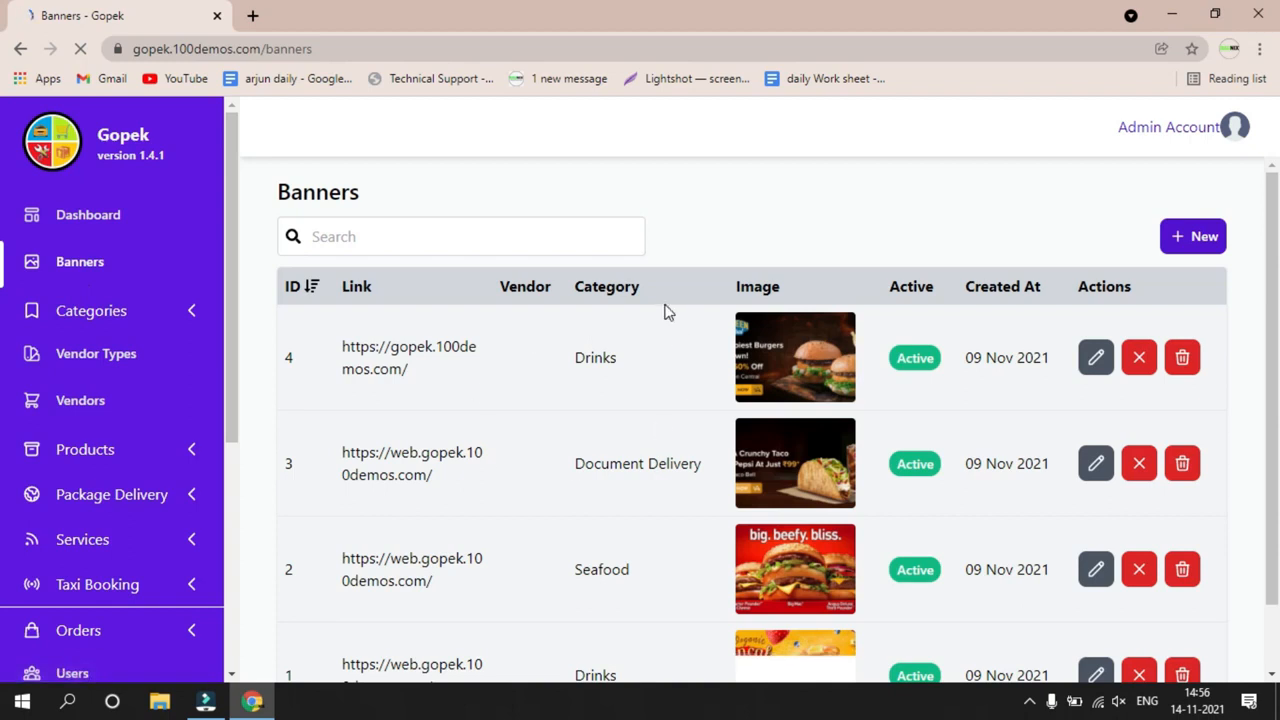
Open banner 4 for editing, examine its photo, link, vendor and category fields, and close it without changes.
{"action": "left_click", "coordinate": [1098, 360]}
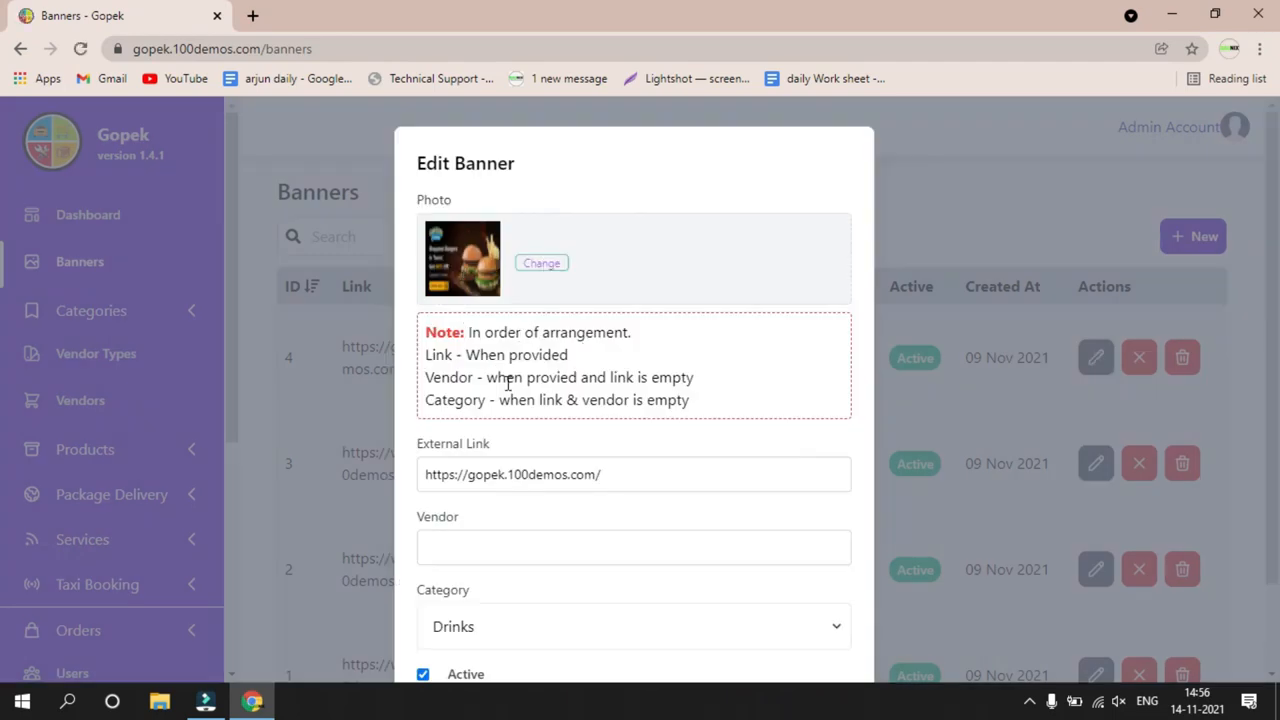
{"action": "scroll", "coordinate": [519, 428], "scroll_direction": "down", "scroll_amount": 1}
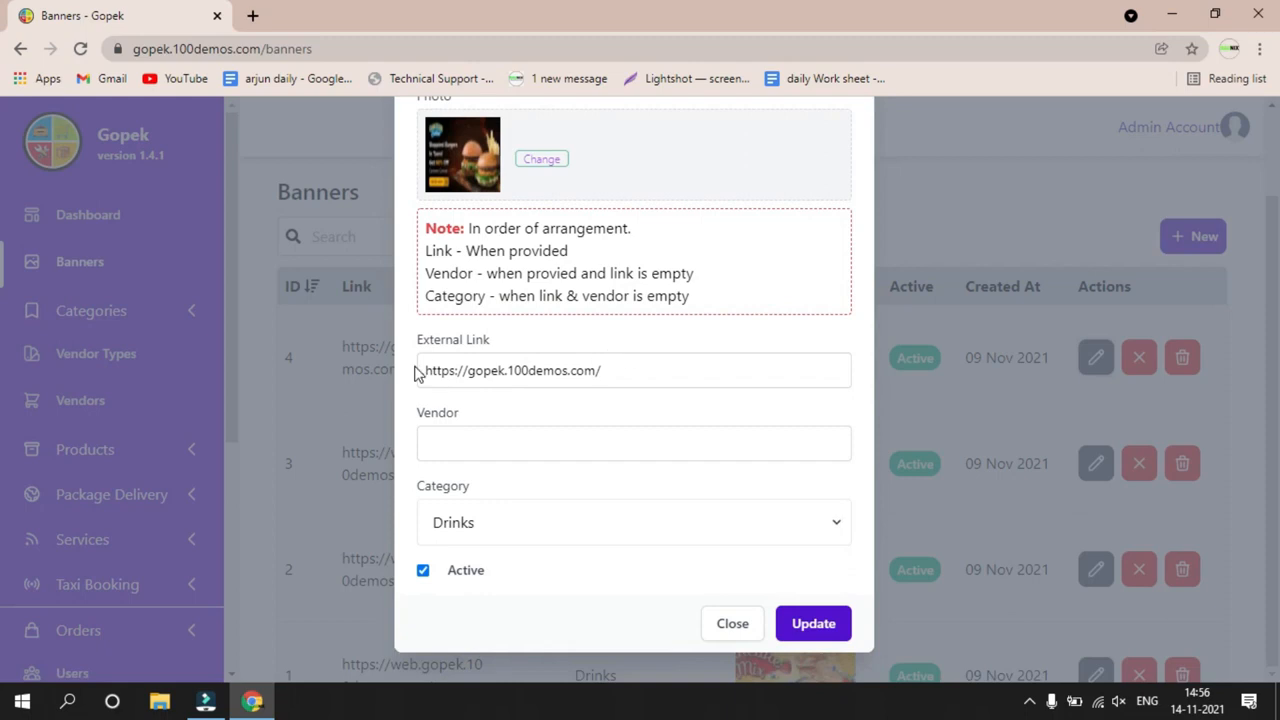
{"action": "left_click", "coordinate": [426, 453]}
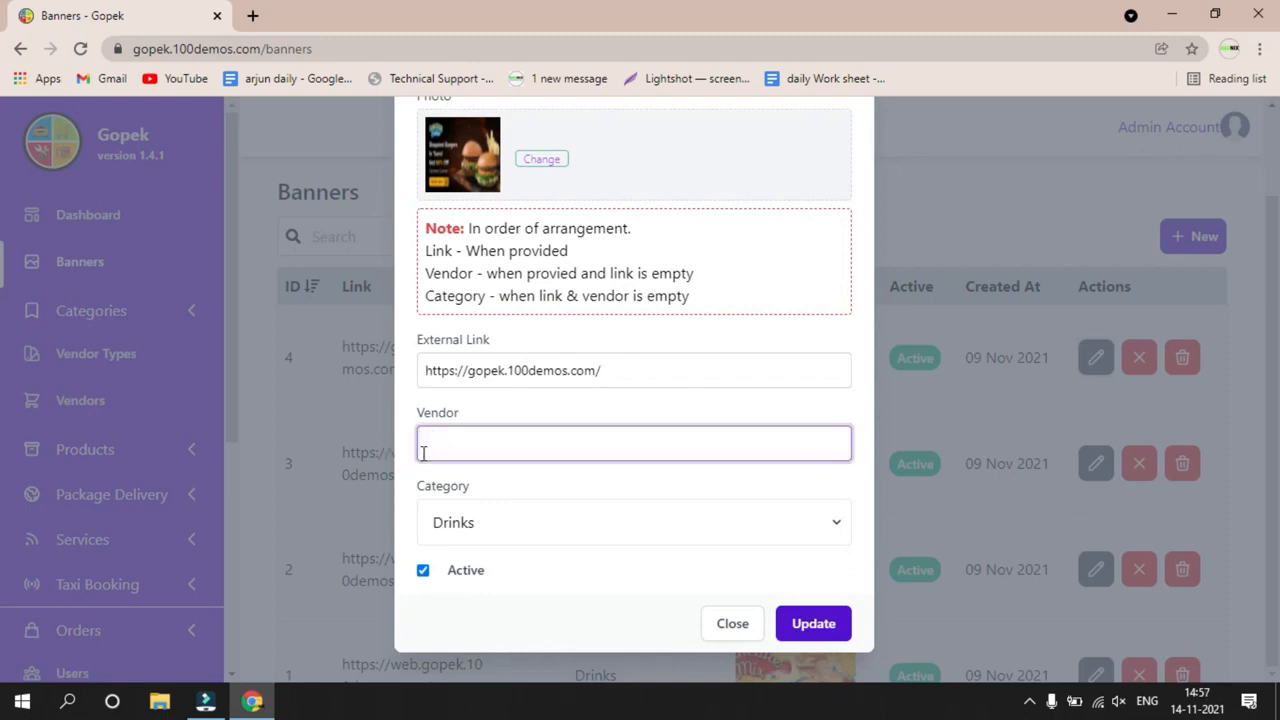
{"action": "left_click", "coordinate": [432, 530]}
{"action": "left_click", "coordinate": [432, 530]}
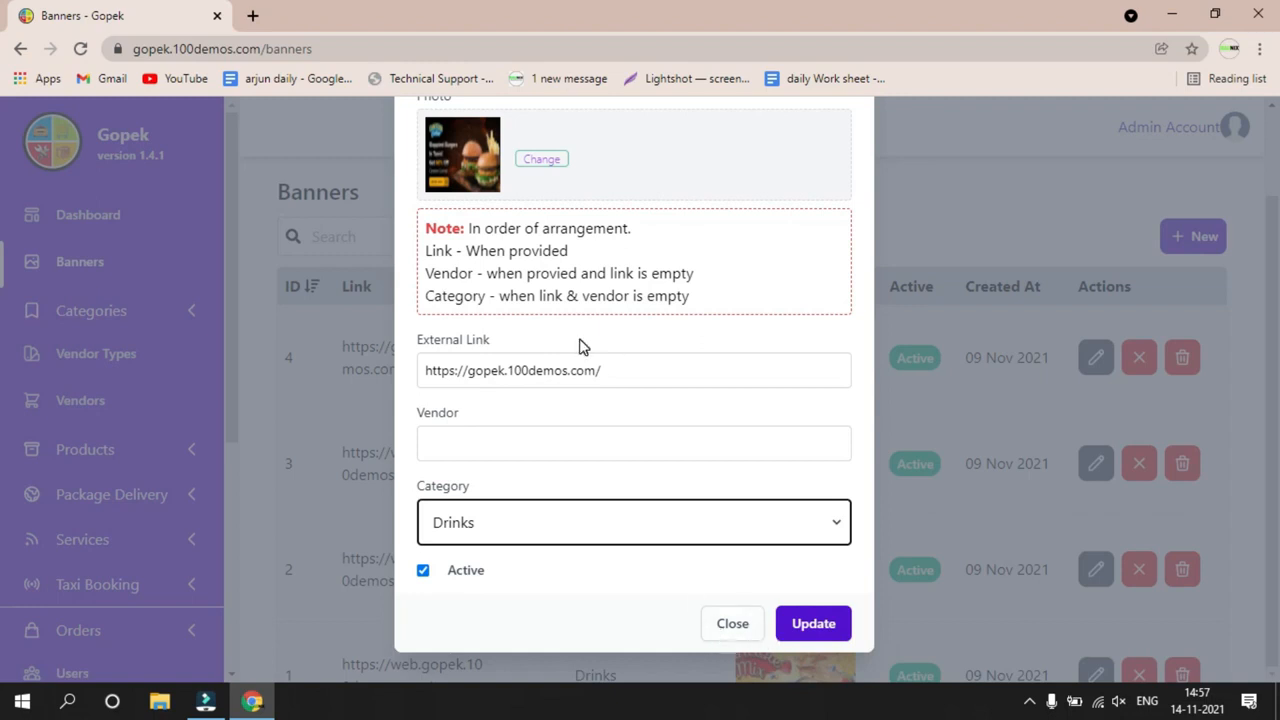
{"action": "scroll", "coordinate": [588, 482], "scroll_direction": "up", "scroll_amount": 2}
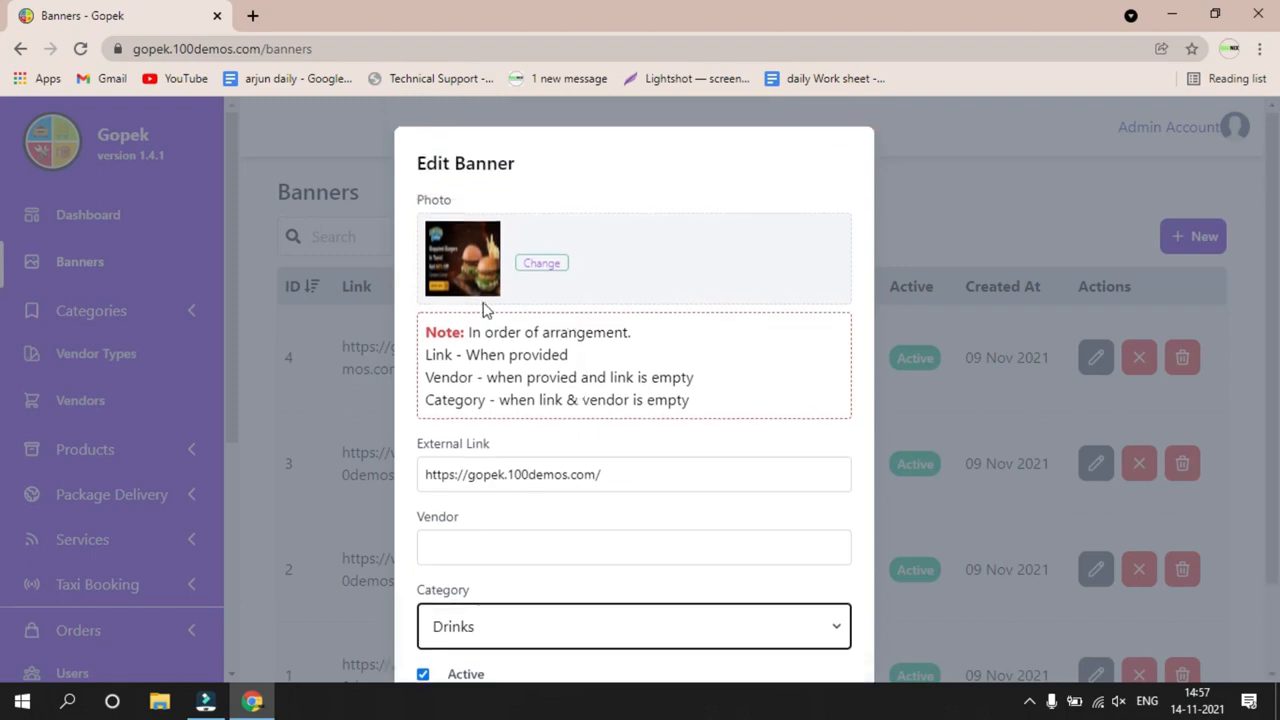
{"action": "scroll", "coordinate": [548, 332], "scroll_direction": "down", "scroll_amount": 2}
{"action": "left_click", "coordinate": [732, 623]}
Look through the banners' images, categories, active status and available row actions.
{"action": "scroll", "coordinate": [893, 516], "scroll_direction": "down", "scroll_amount": 1}
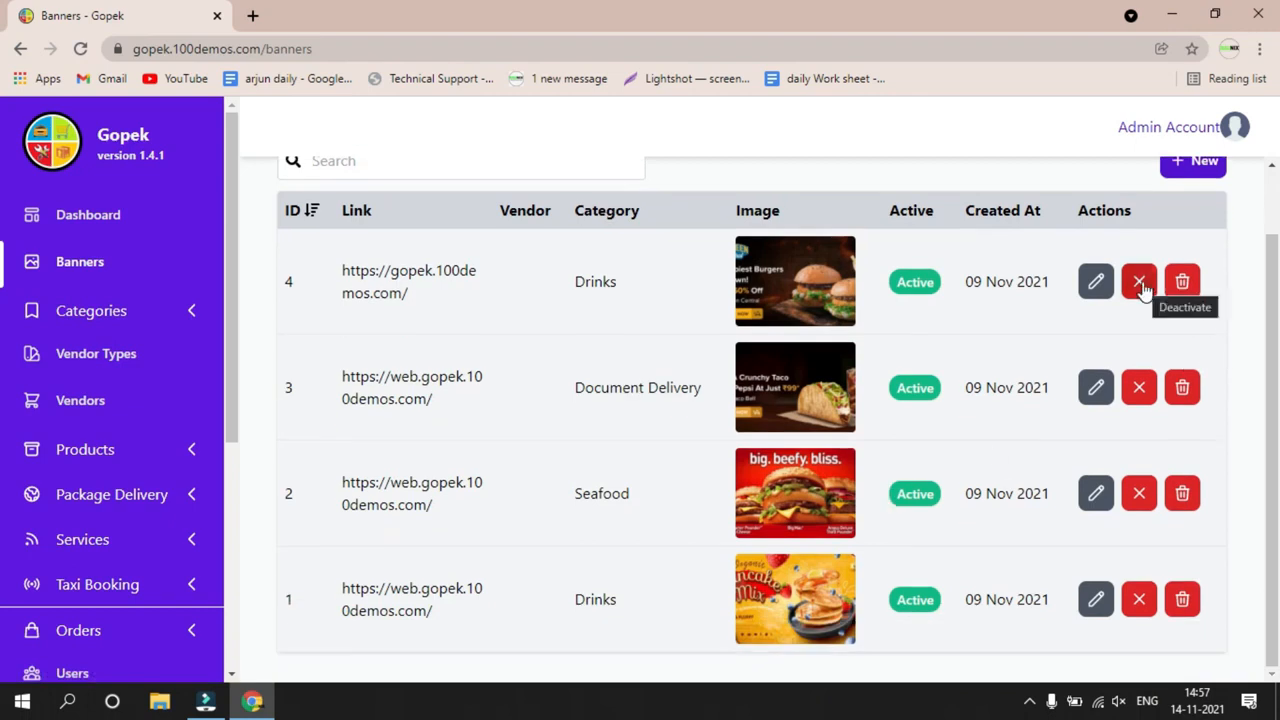
{"action": "scroll", "coordinate": [1131, 420], "scroll_direction": "up", "scroll_amount": 1}
{"action": "scroll", "coordinate": [780, 414], "scroll_direction": "down", "scroll_amount": 1}
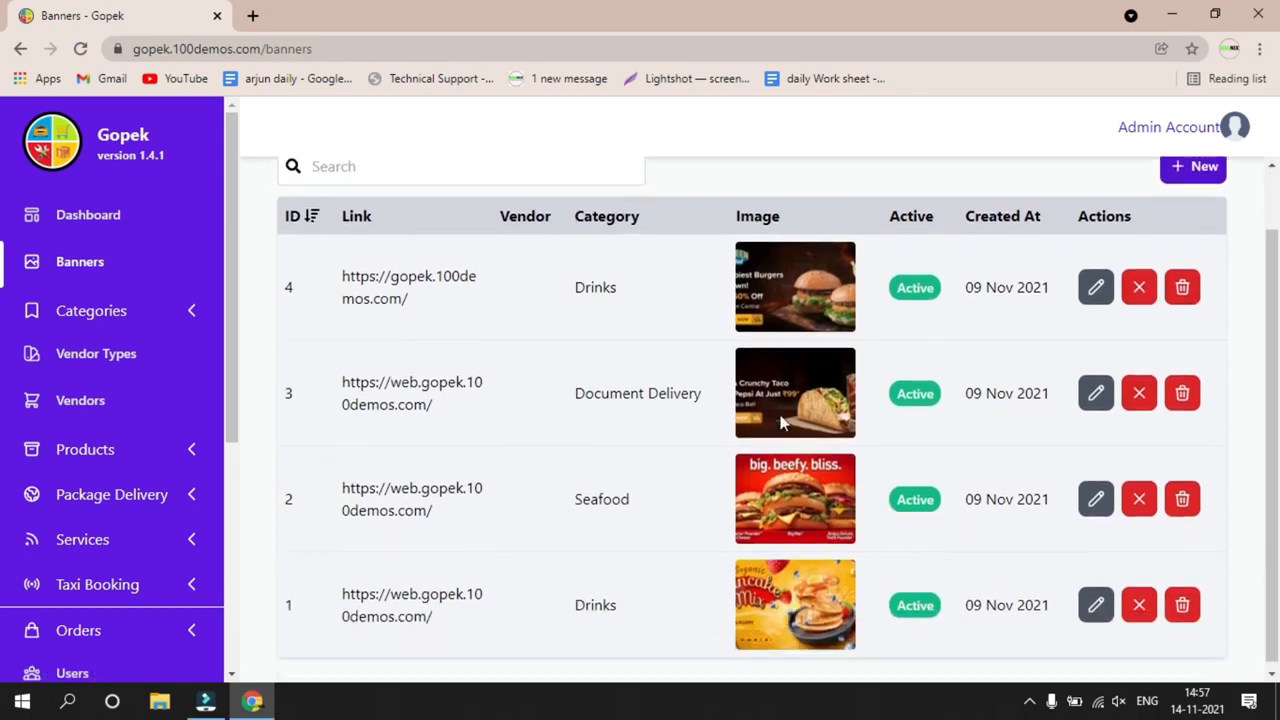
{"action": "scroll", "coordinate": [828, 355], "scroll_direction": "up", "scroll_amount": 1}
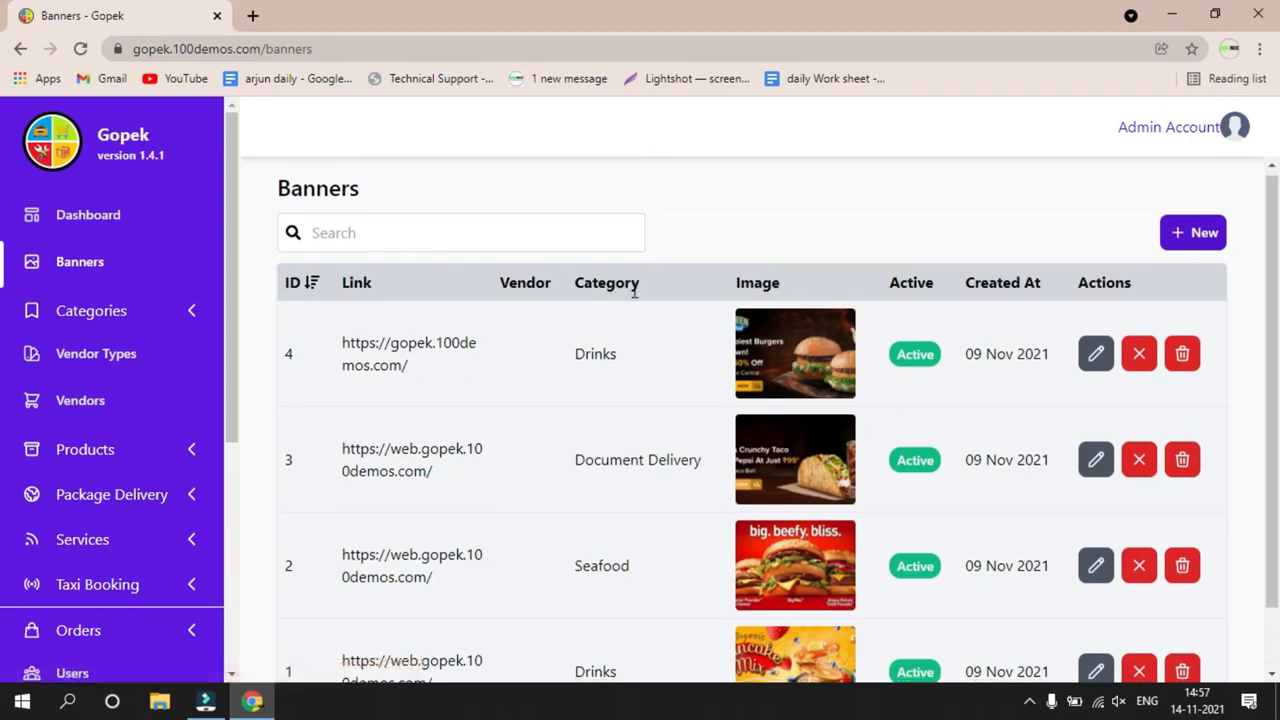
{"action": "scroll", "coordinate": [636, 288], "scroll_direction": "down", "scroll_amount": 1}
Open the Categories list and look through its entries from first to last.
{"action": "left_click", "coordinate": [91, 310]}
{"action": "left_click", "coordinate": [108, 356]}
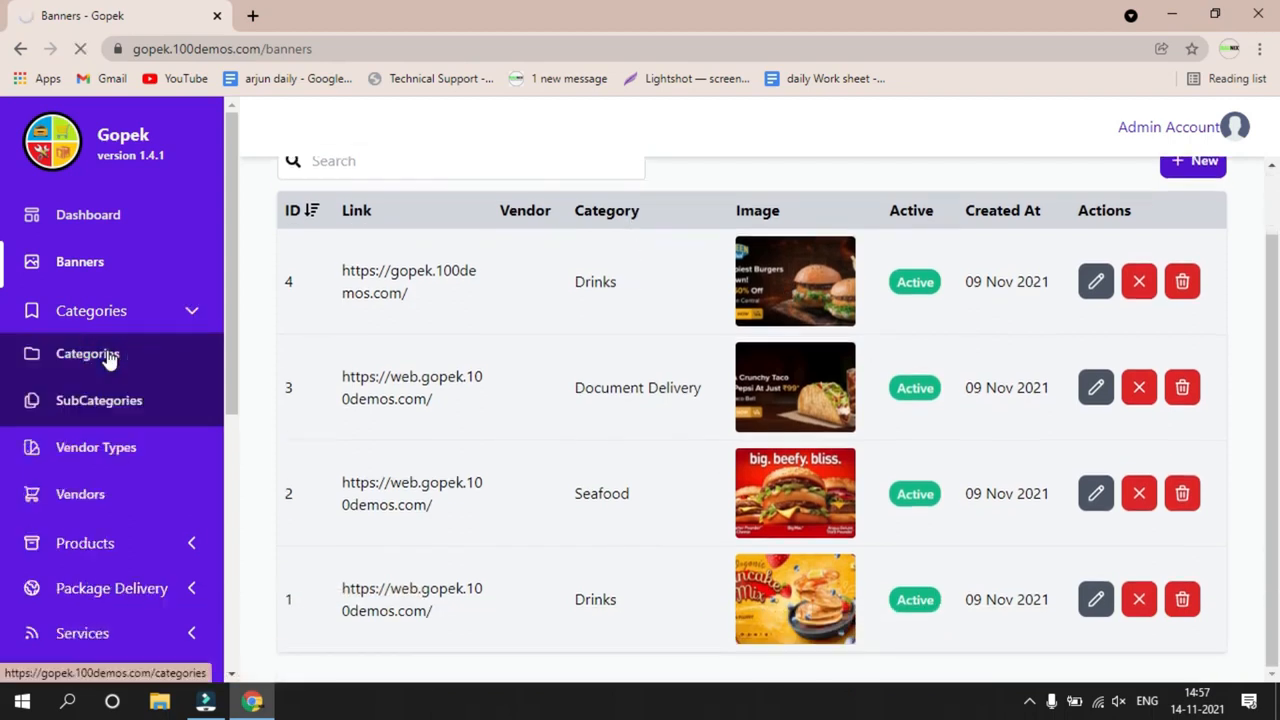
{"action": "scroll", "coordinate": [540, 358], "scroll_direction": "down", "scroll_amount": 1}
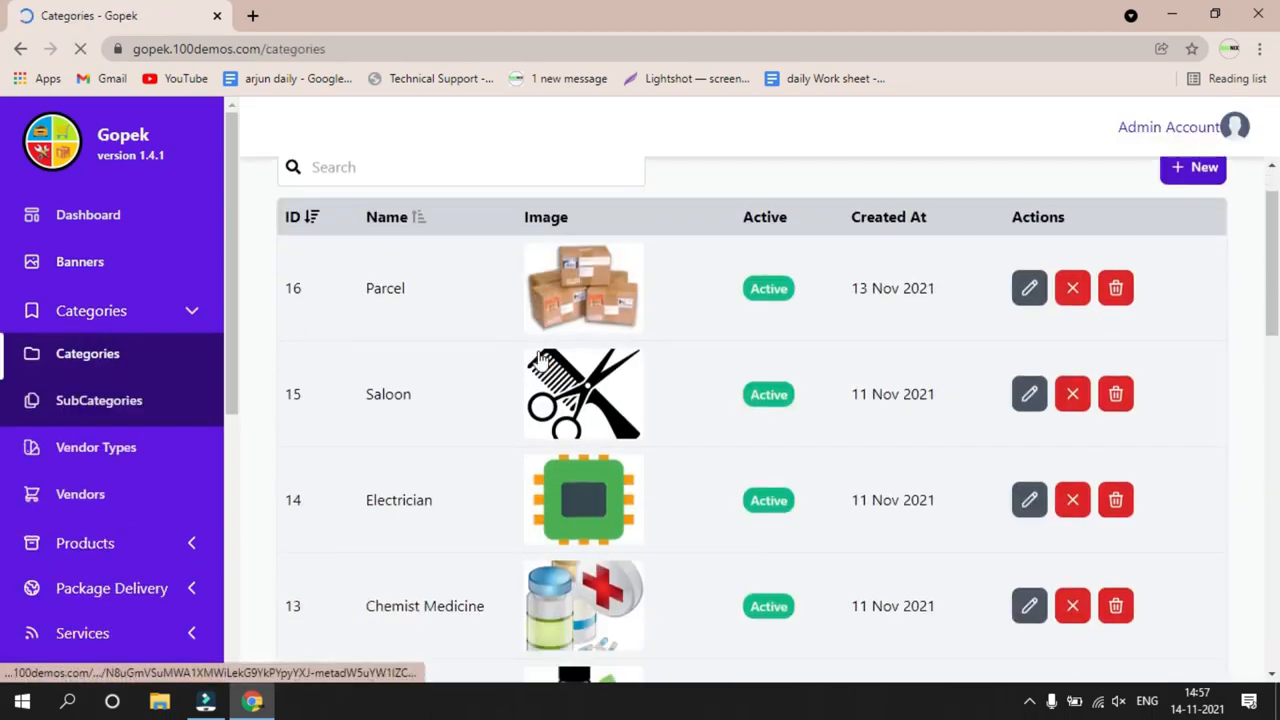
{"action": "scroll", "coordinate": [540, 358], "scroll_direction": "down", "scroll_amount": 15}
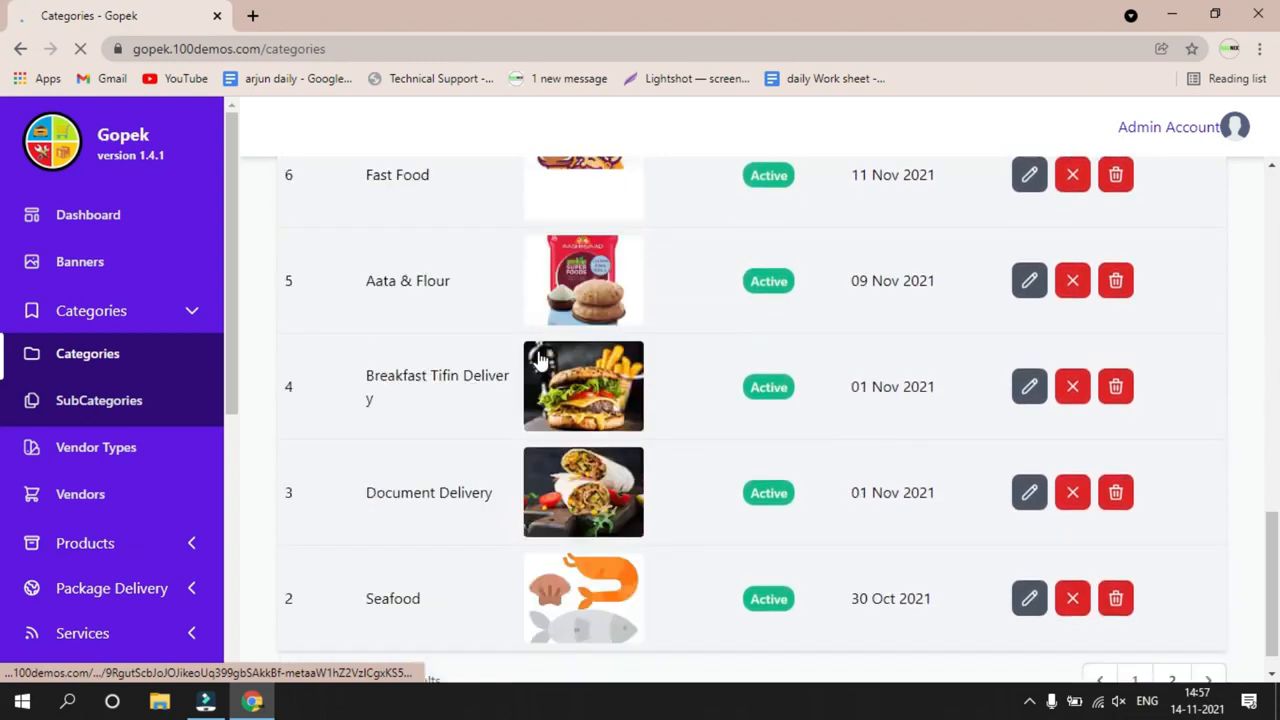
{"action": "scroll", "coordinate": [540, 360], "scroll_direction": "down", "scroll_amount": 1}
{"action": "scroll", "coordinate": [540, 360], "scroll_direction": "up", "scroll_amount": 12}
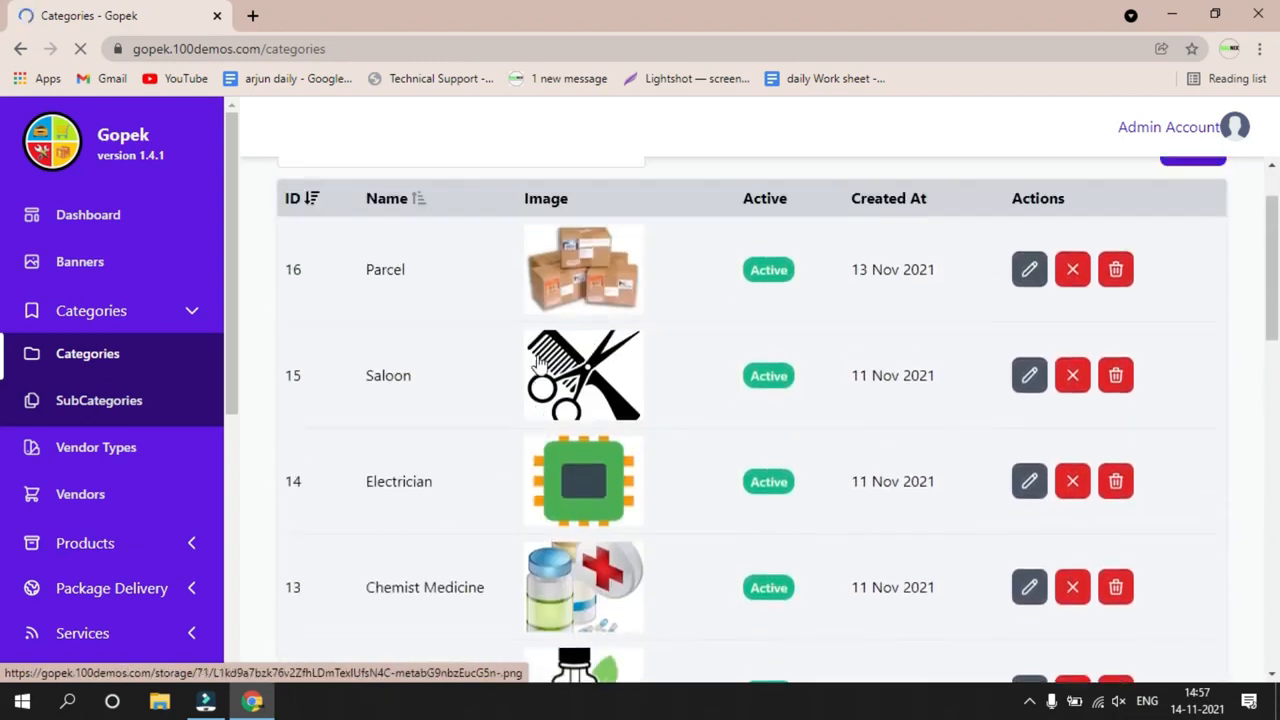
{"action": "scroll", "coordinate": [540, 358], "scroll_direction": "up", "scroll_amount": 1}
Start a new category and look over the vendor type options without choosing a different one.
{"action": "left_click", "coordinate": [1200, 245]}
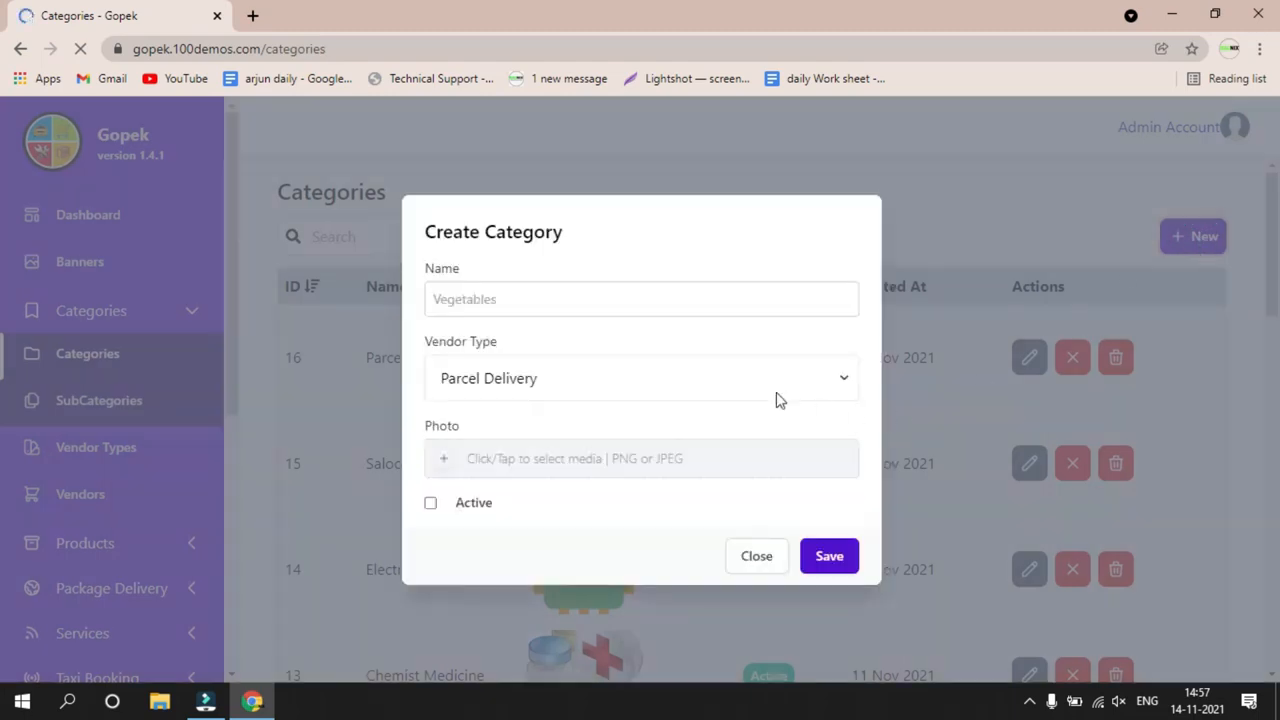
{"action": "left_click", "coordinate": [608, 377]}
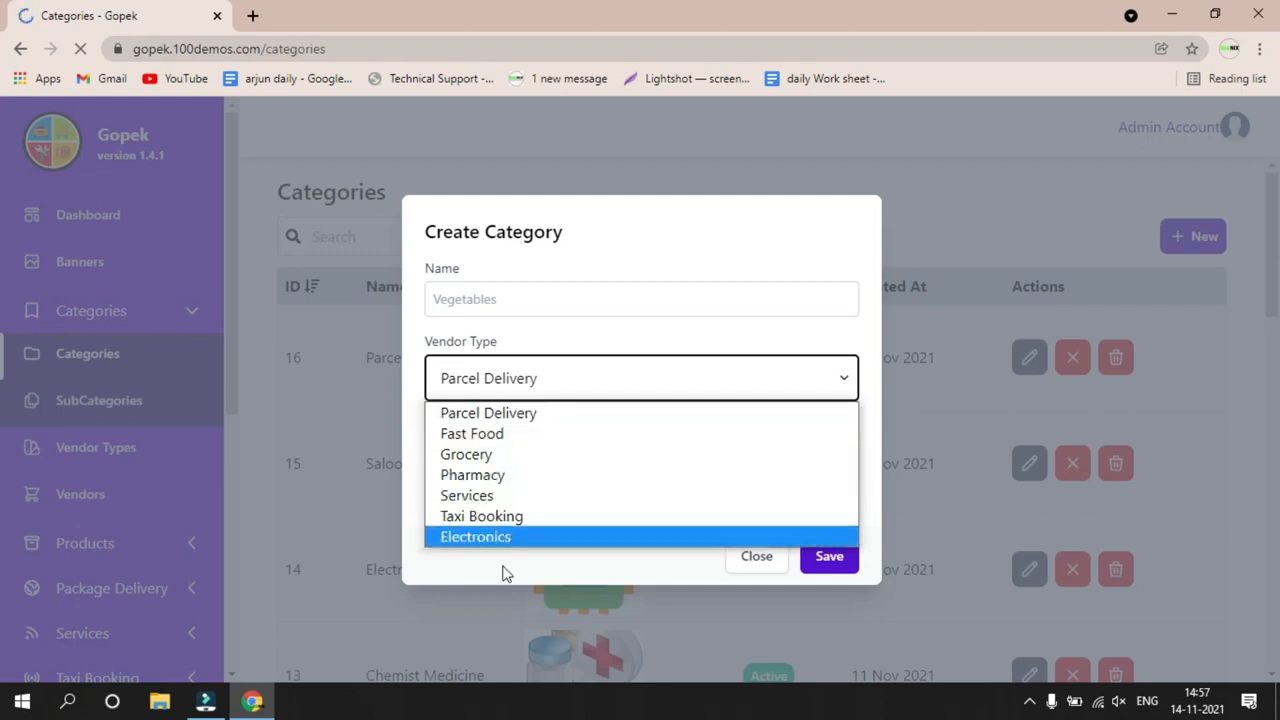
{"action": "left_click", "coordinate": [762, 563]}
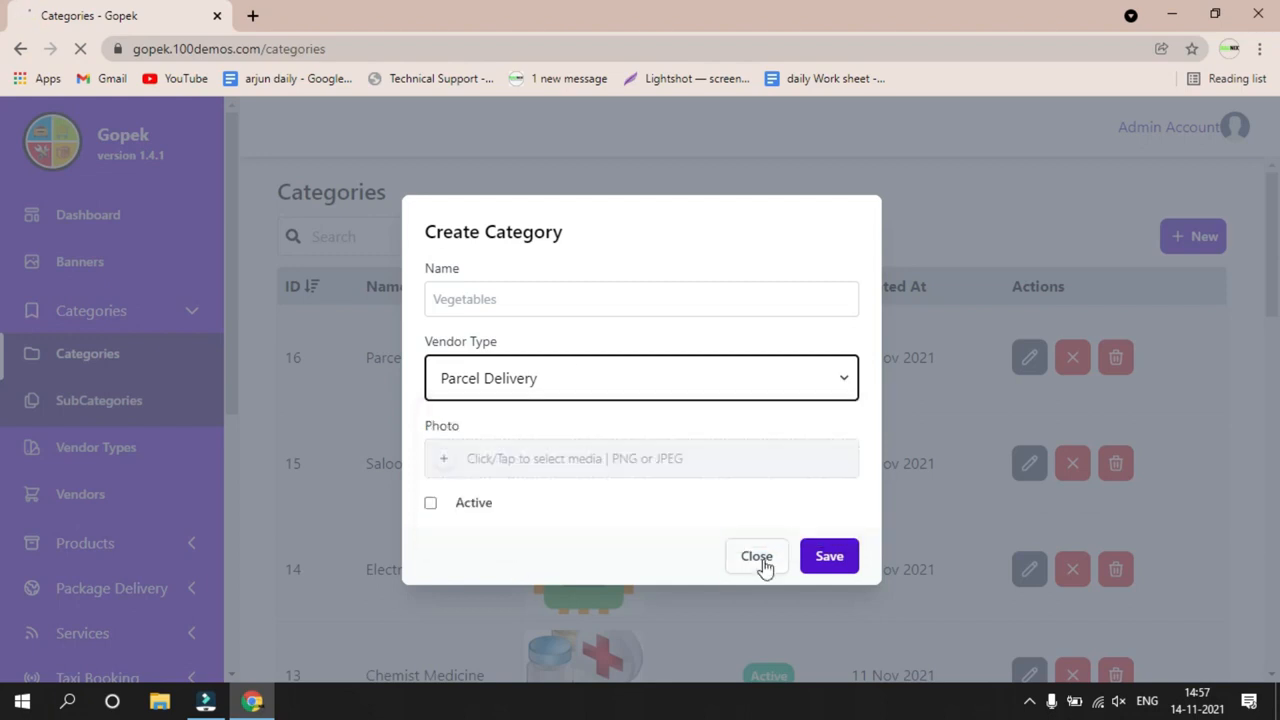
Close the new category form unsaved, and examine the Aata & Flour category's edit form without changing anything.
{"action": "left_click", "coordinate": [760, 560]}
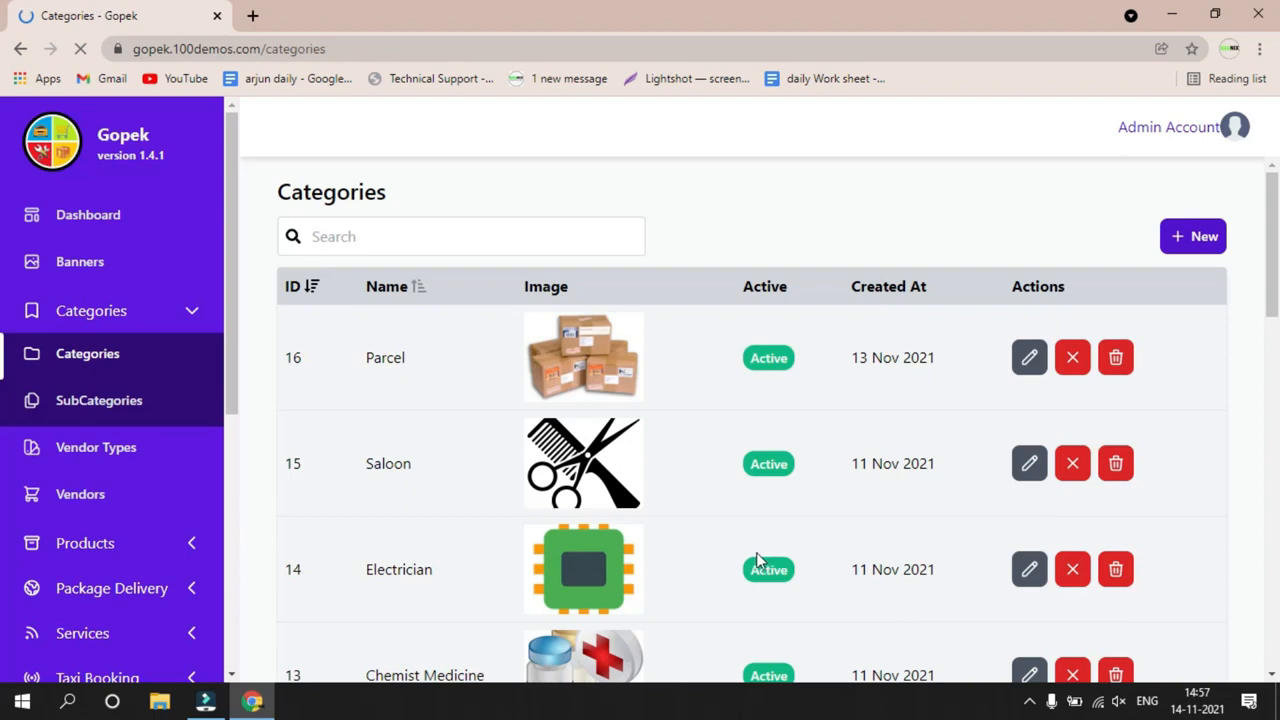
{"action": "scroll", "coordinate": [757, 552], "scroll_direction": "down", "scroll_amount": 6}
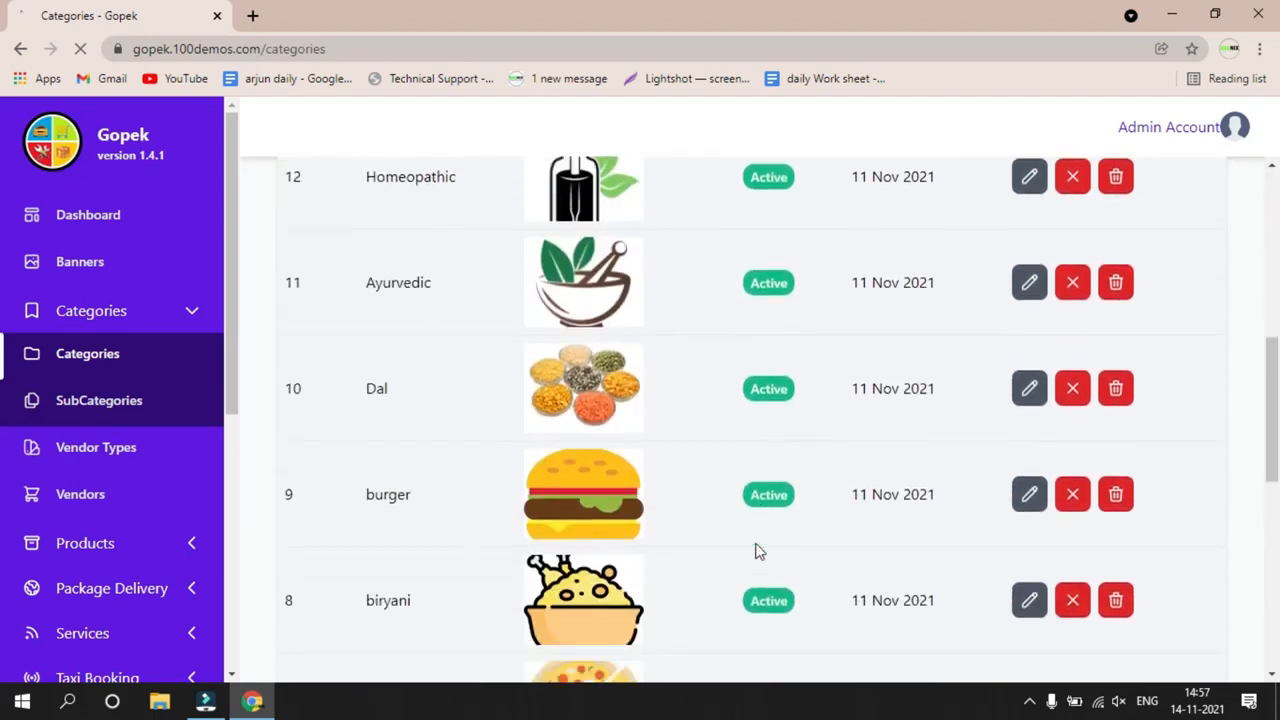
{"action": "scroll", "coordinate": [757, 550], "scroll_direction": "down", "scroll_amount": 6}
{"action": "scroll", "coordinate": [700, 505], "scroll_direction": "up", "scroll_amount": 1}
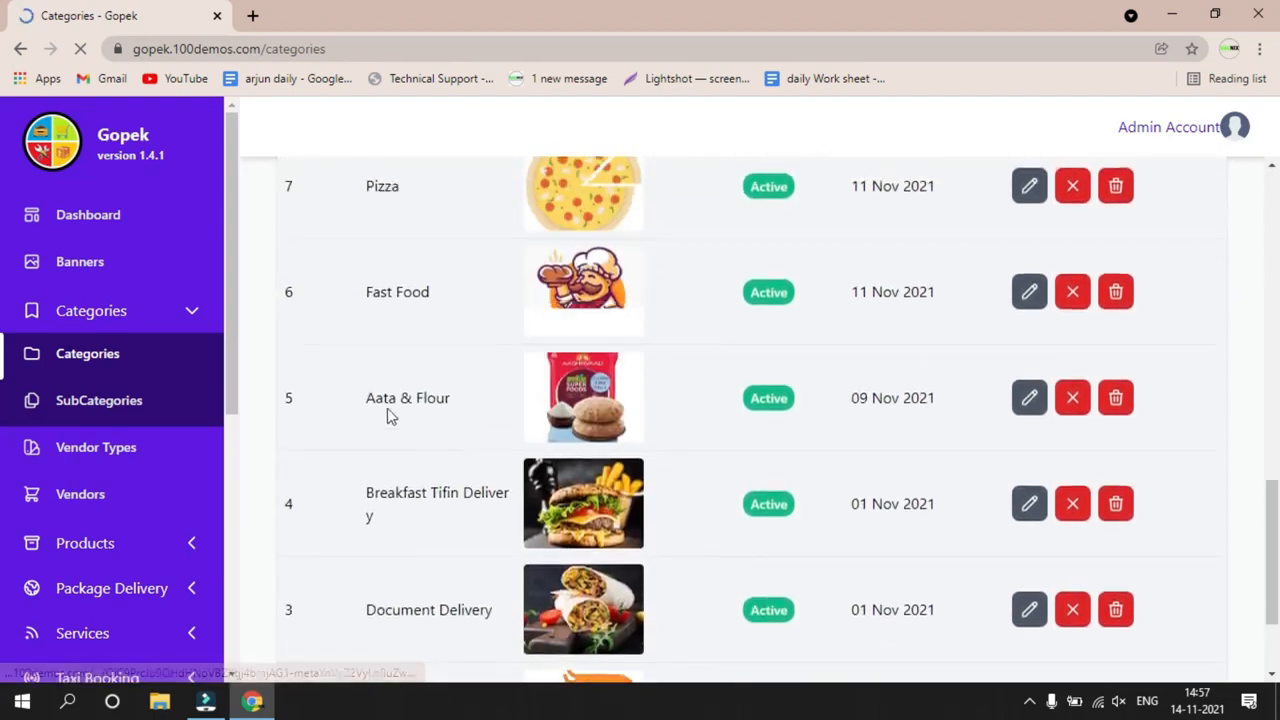
{"action": "left_click", "coordinate": [1029, 398]}
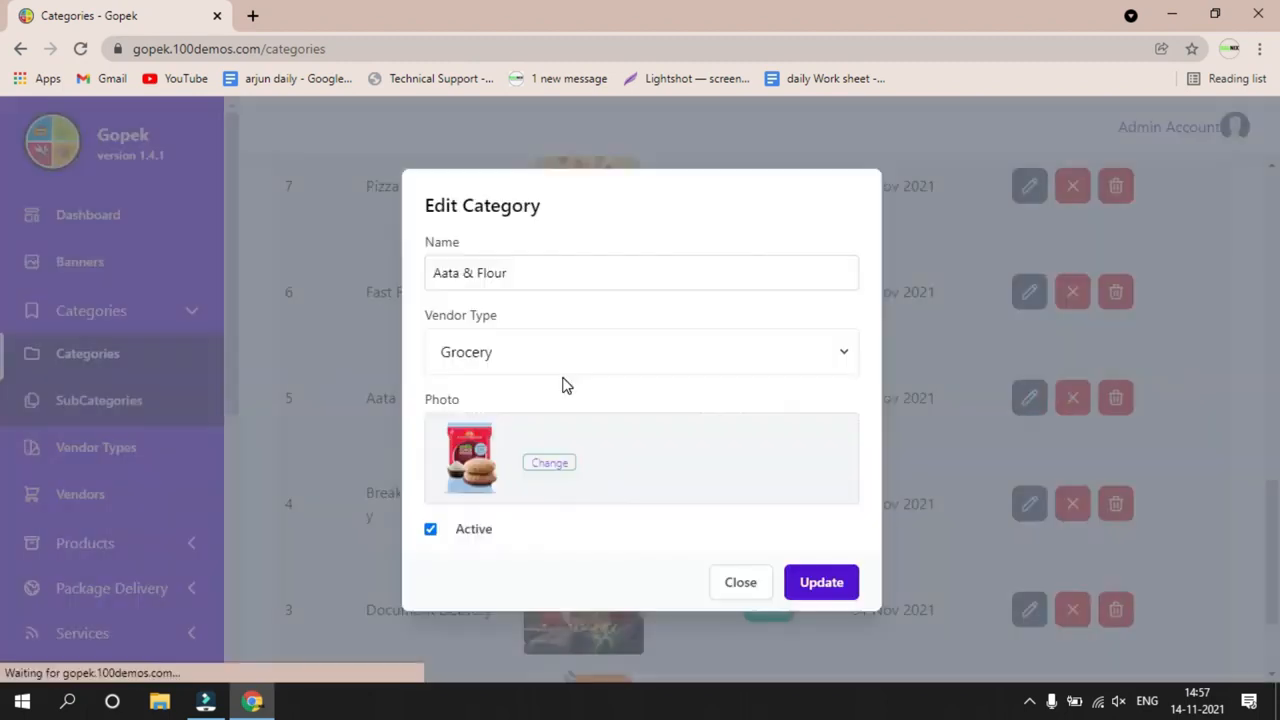
{"action": "left_click", "coordinate": [724, 583]}
Open the Saloon category for editing, examine its vendor type, photo and active setting, and close it without changes.
{"action": "scroll", "coordinate": [727, 583], "scroll_direction": "down", "scroll_amount": 2}
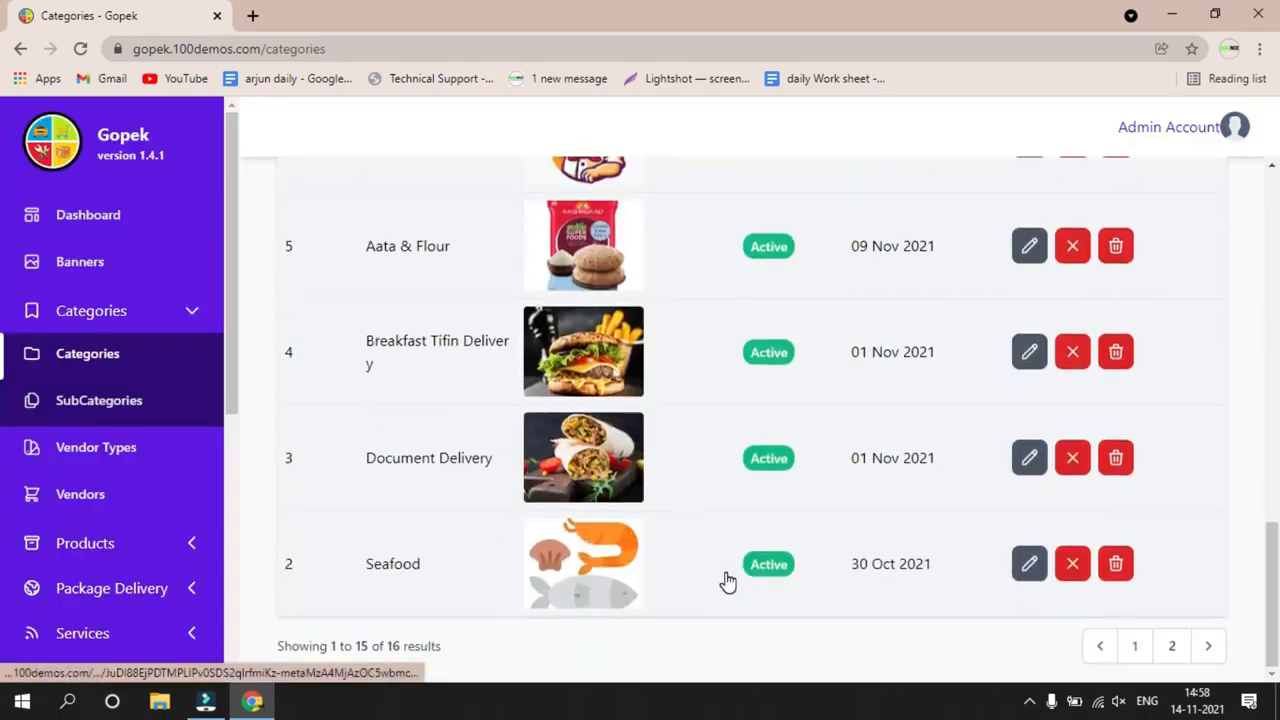
{"action": "scroll", "coordinate": [687, 573], "scroll_direction": "up", "scroll_amount": 15}
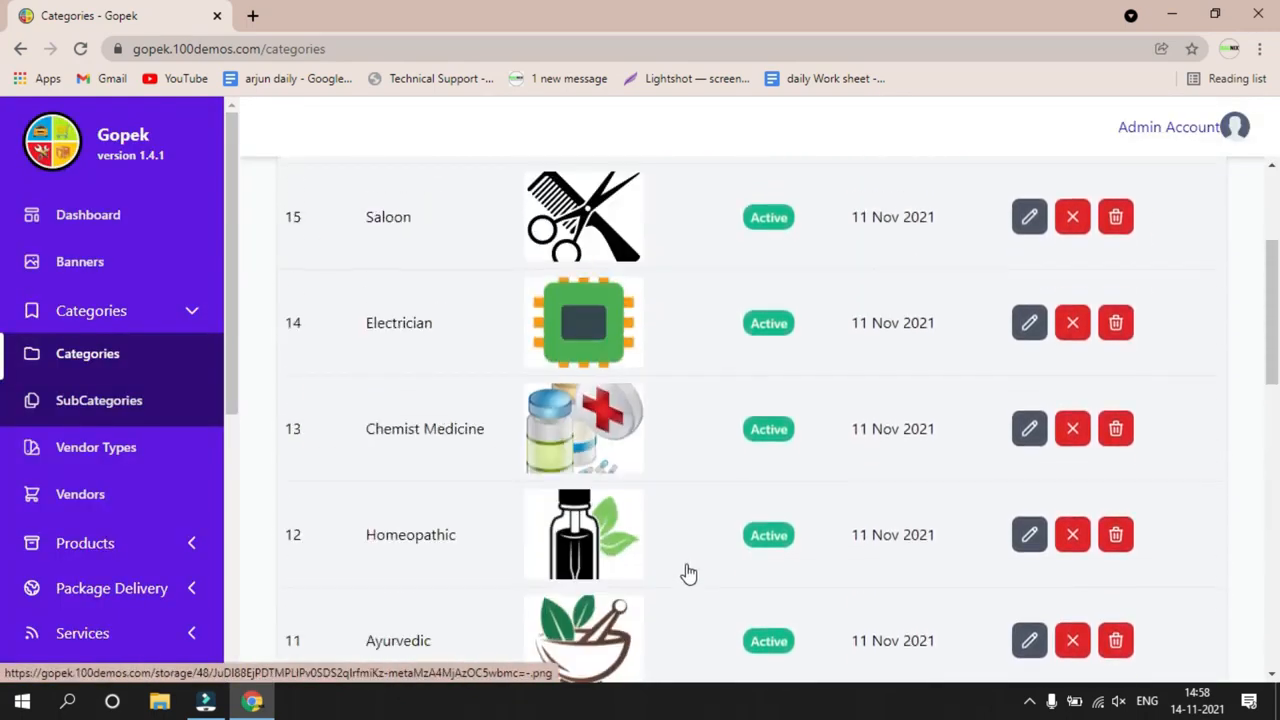
{"action": "scroll", "coordinate": [491, 503], "scroll_direction": "down", "scroll_amount": 1}
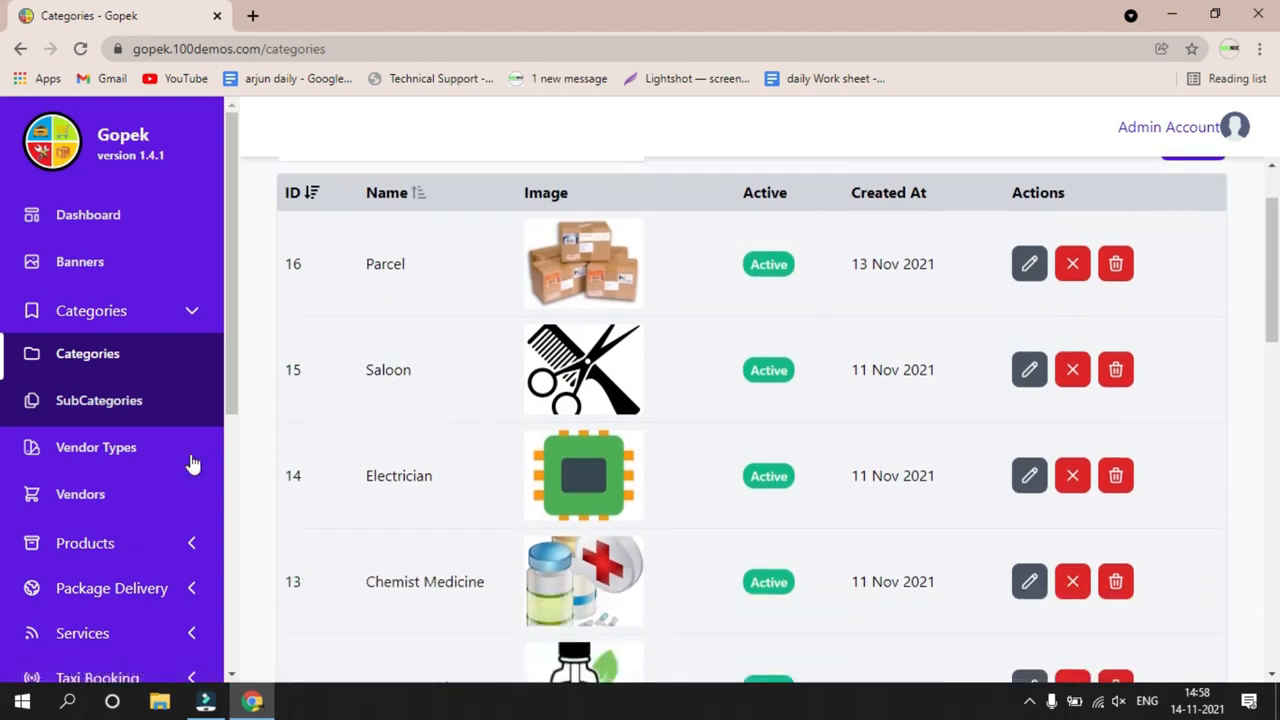
{"action": "left_click_drag", "start_coordinate": [345, 374], "coordinate": [451, 374]}
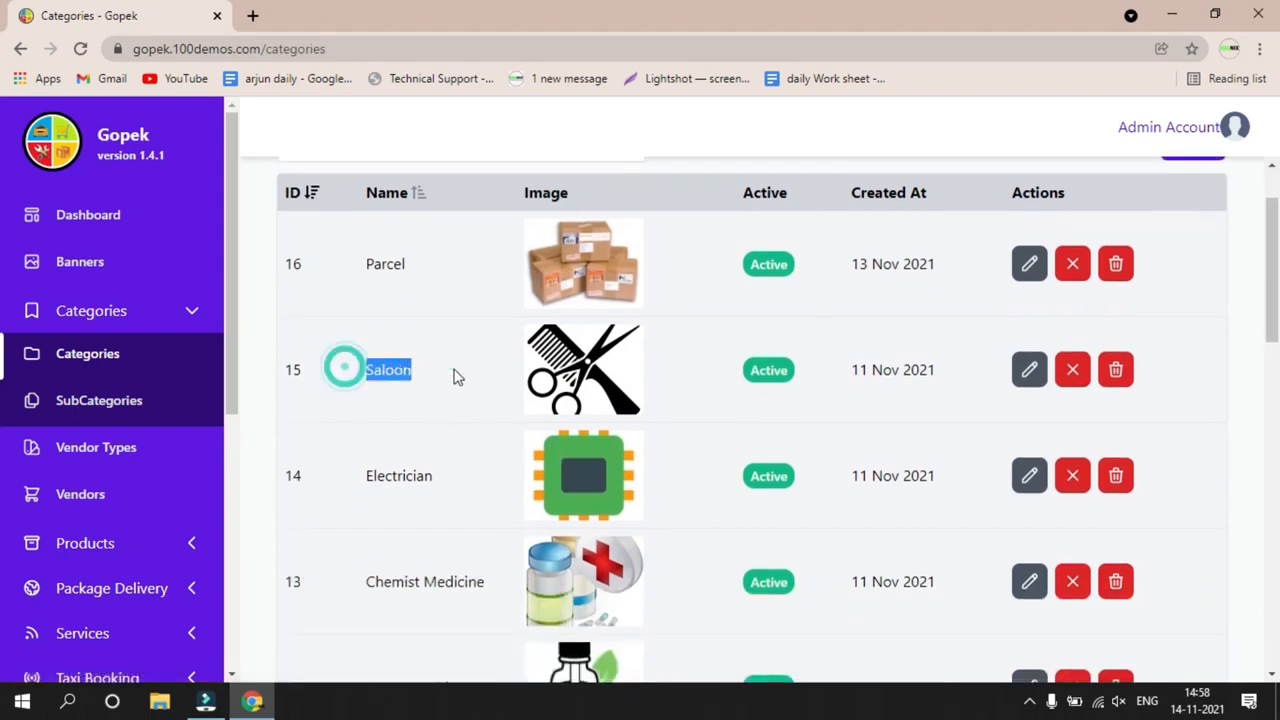
{"action": "left_click", "coordinate": [494, 376]}
{"action": "double_click", "coordinate": [382, 374]}
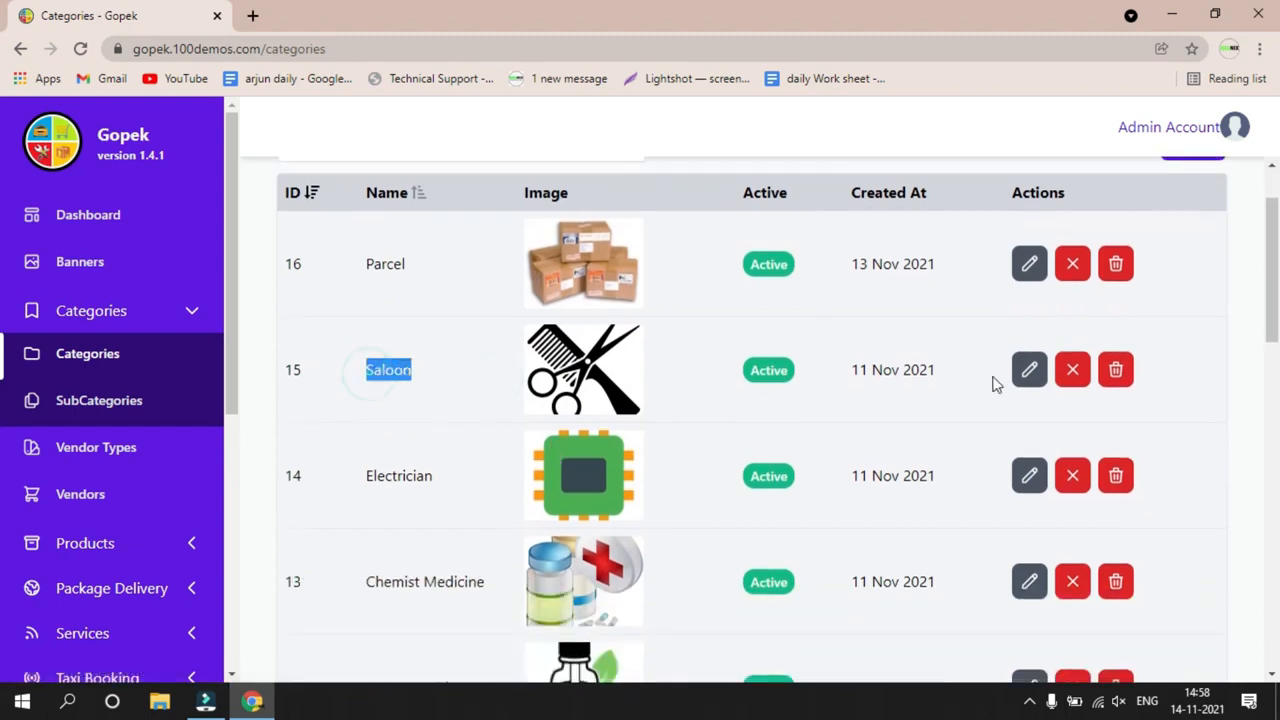
{"action": "left_click", "coordinate": [1026, 369]}
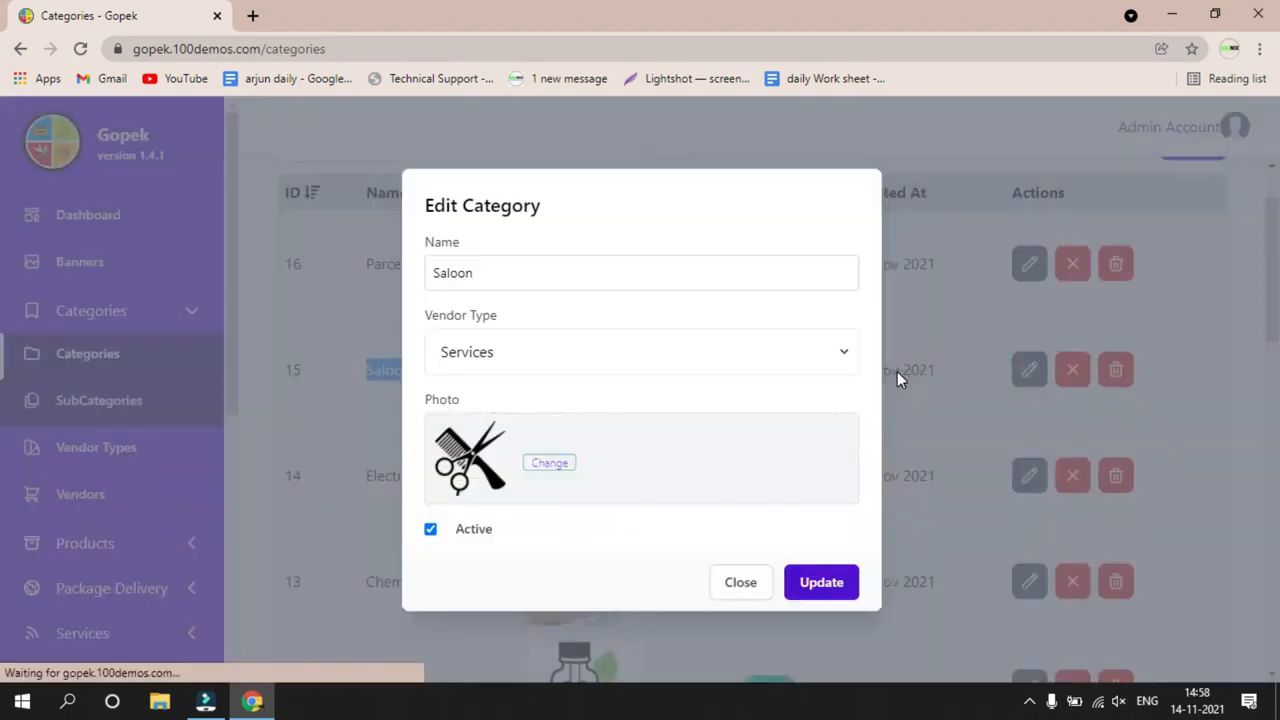
{"action": "left_click", "coordinate": [737, 583]}
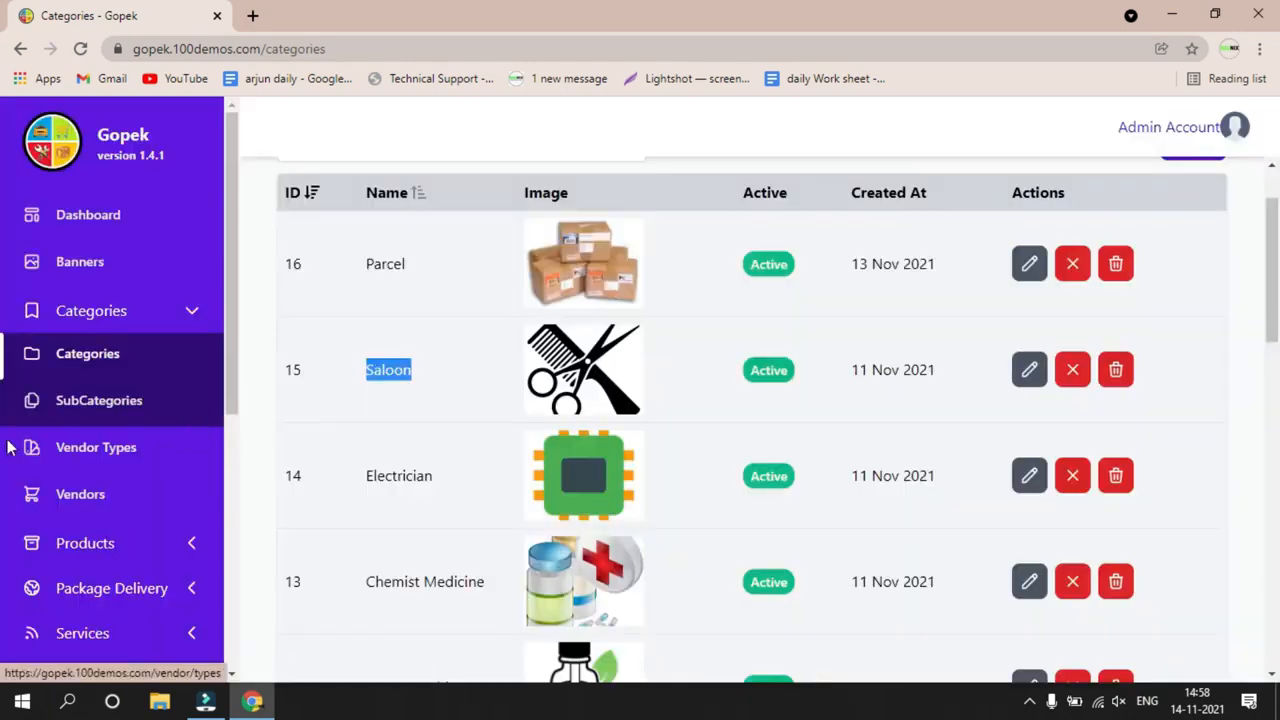
Open the SubCategories list and look through its entries down to the last one.
{"action": "left_click", "coordinate": [93, 400]}
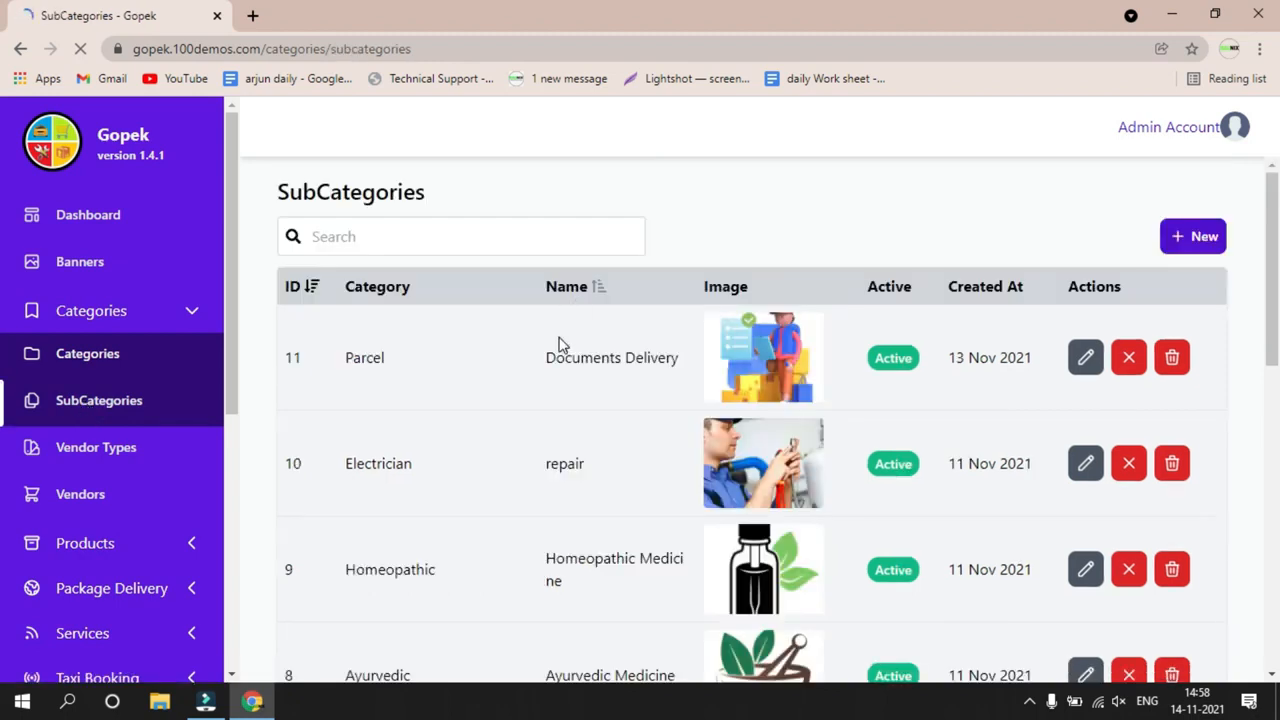
{"action": "left_click", "coordinate": [335, 360]}
{"action": "scroll", "coordinate": [600, 465], "scroll_direction": "down", "scroll_amount": 8}
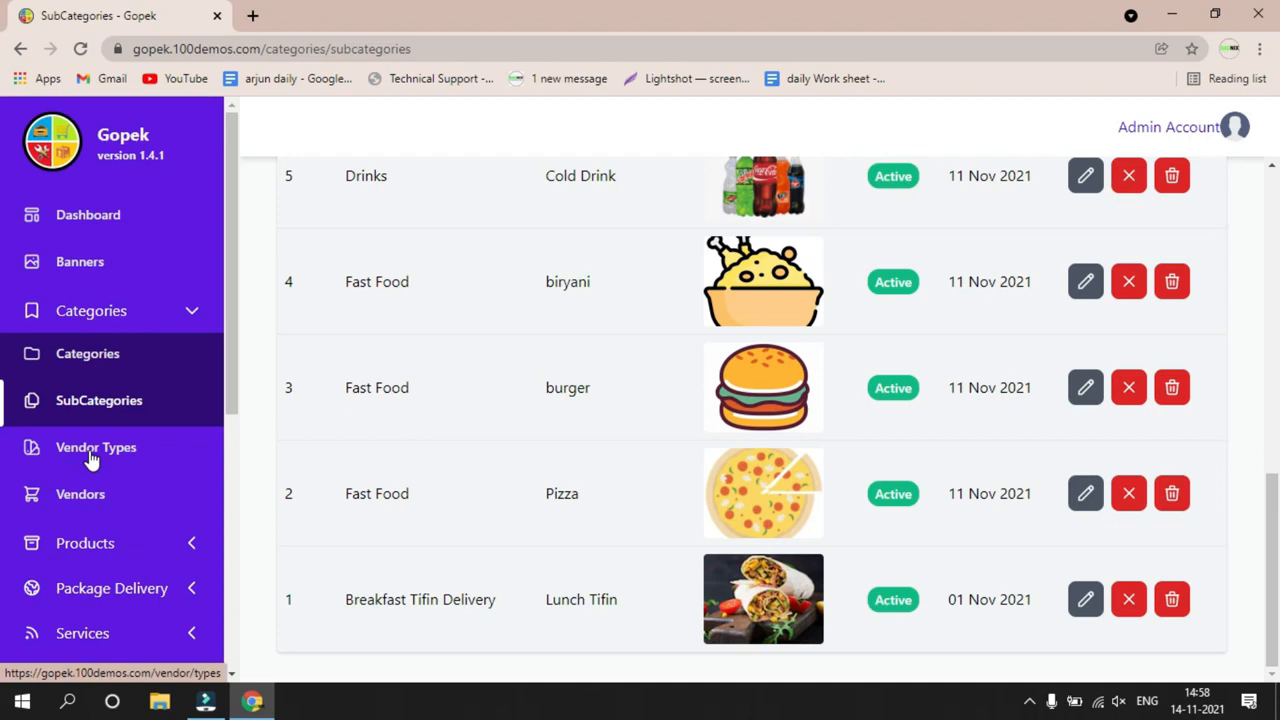
Open the Products list and view the Pizza product's full details, closing them when done.
{"action": "scroll", "coordinate": [89, 481], "scroll_direction": "down", "scroll_amount": 2}
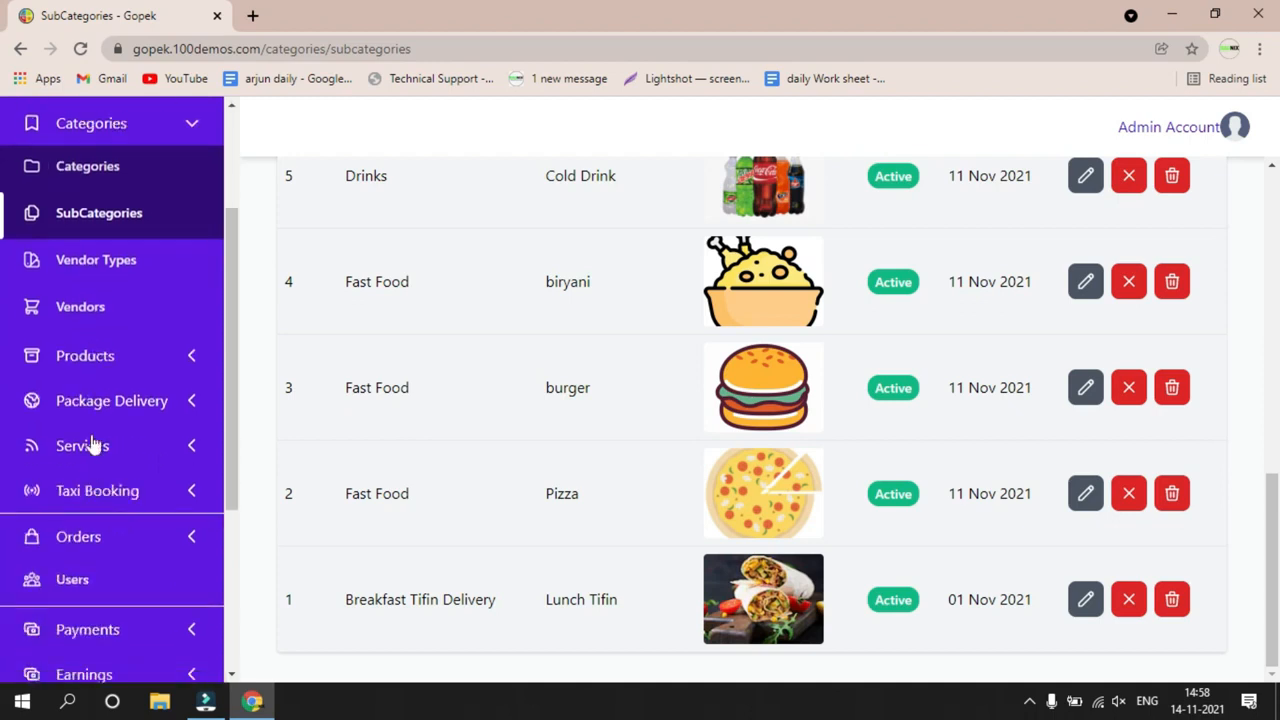
{"action": "left_click", "coordinate": [96, 362]}
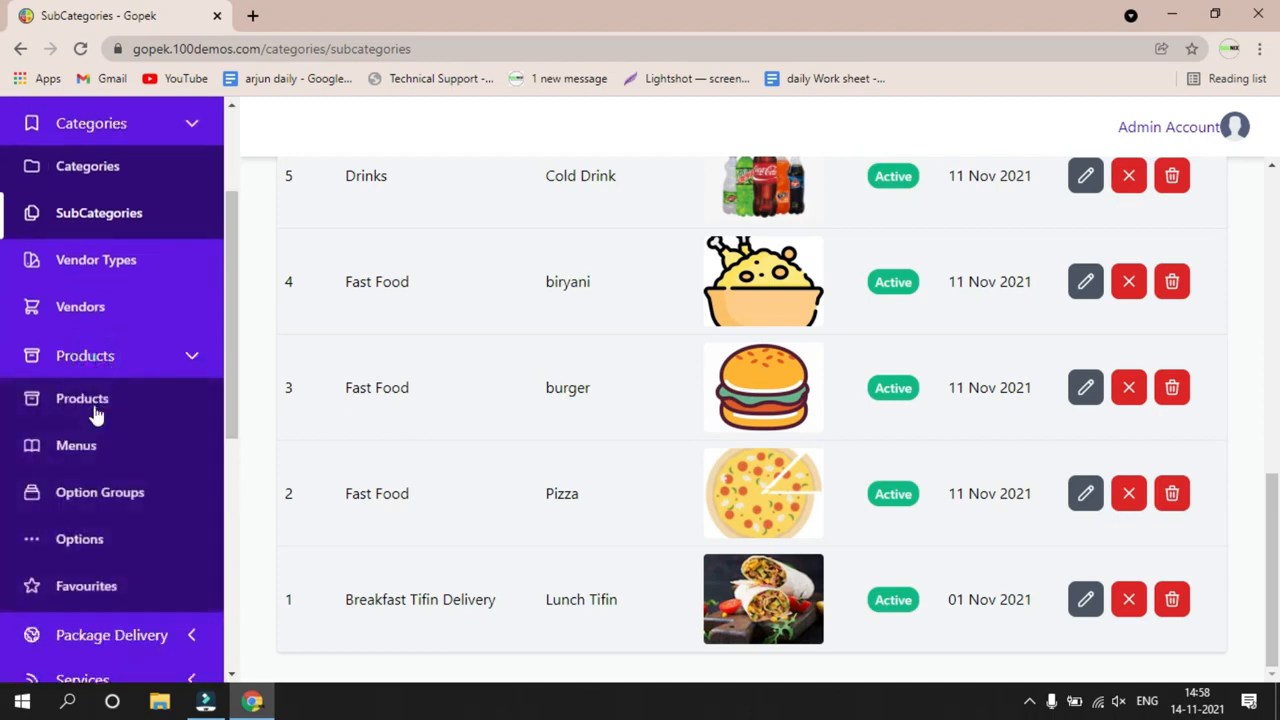
{"action": "left_click", "coordinate": [94, 403]}
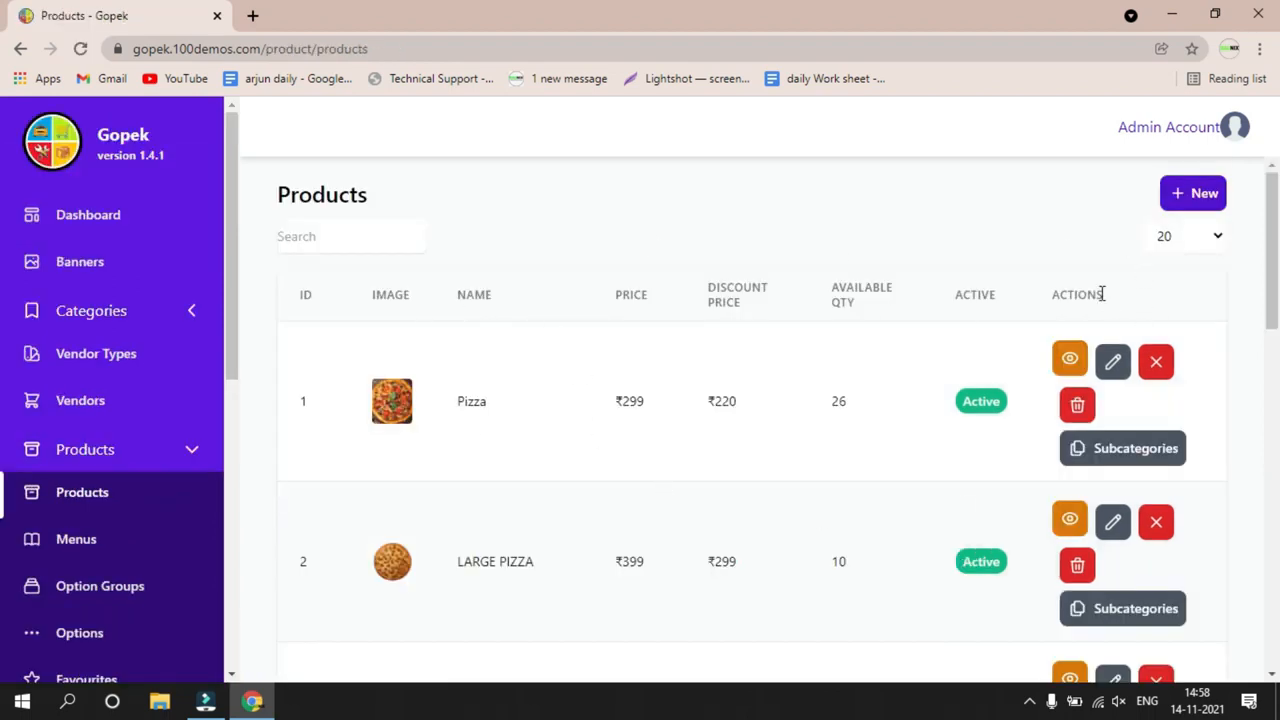
{"action": "left_click", "coordinate": [1072, 352]}
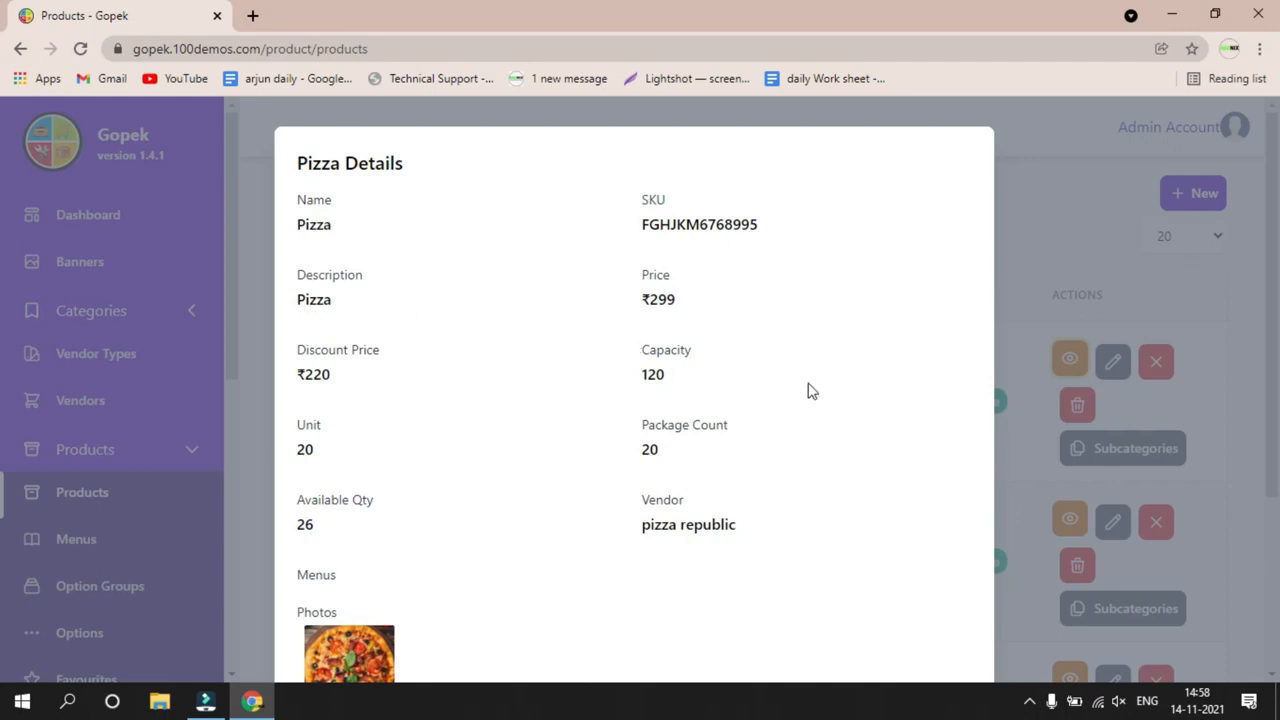
{"action": "scroll", "coordinate": [517, 432], "scroll_direction": "down", "scroll_amount": 3}
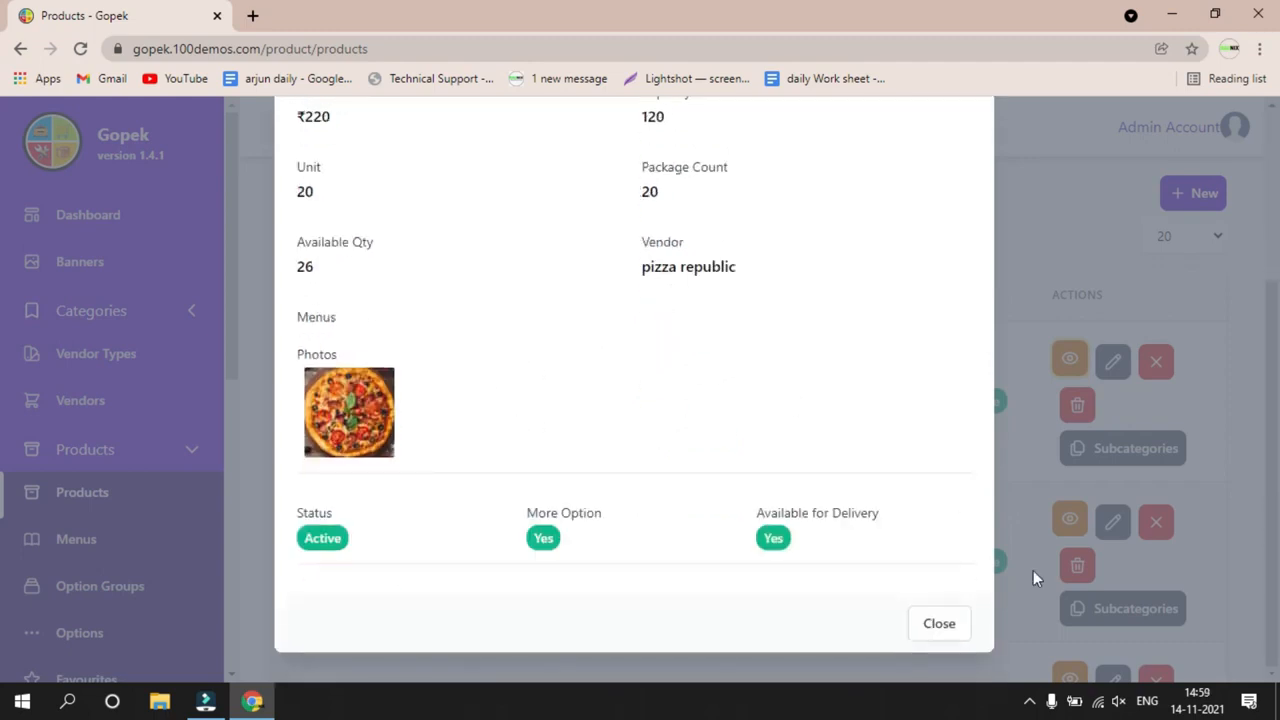
{"action": "left_click", "coordinate": [935, 625]}
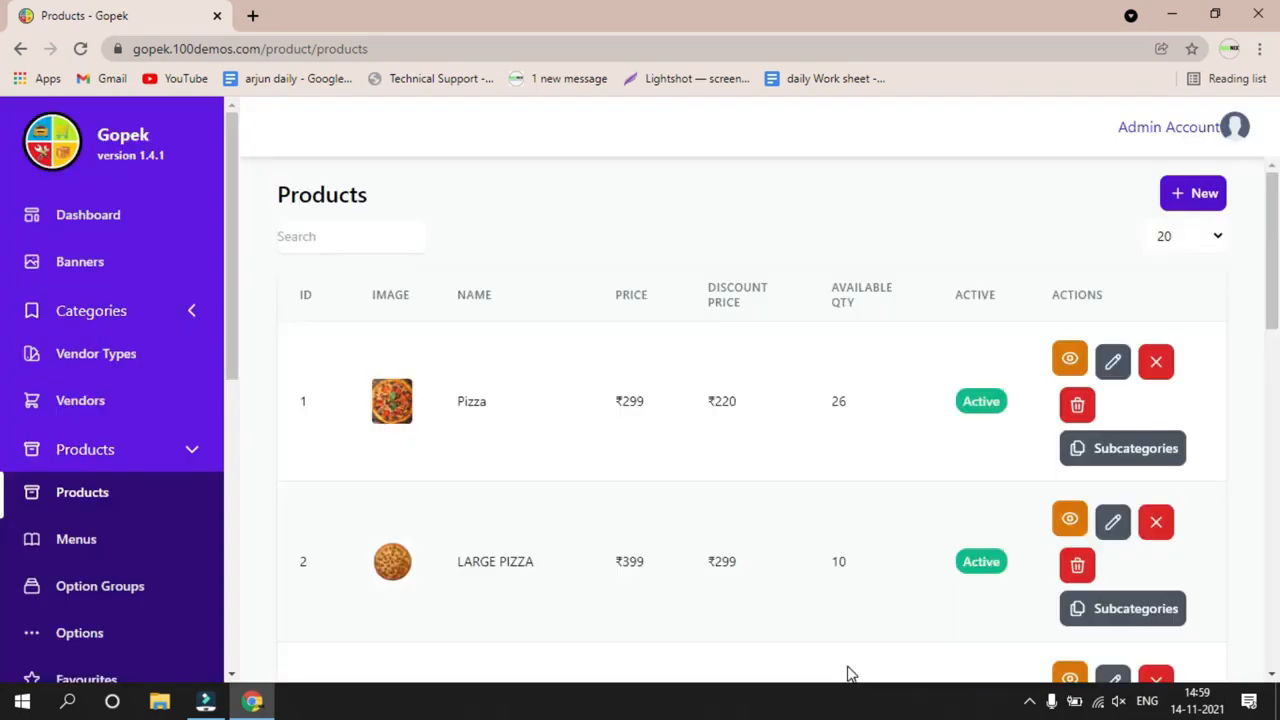
Open the Pizza product for editing and examine its price, capacity, unit, package count and available quantity fields.
{"action": "left_click", "coordinate": [1110, 356]}
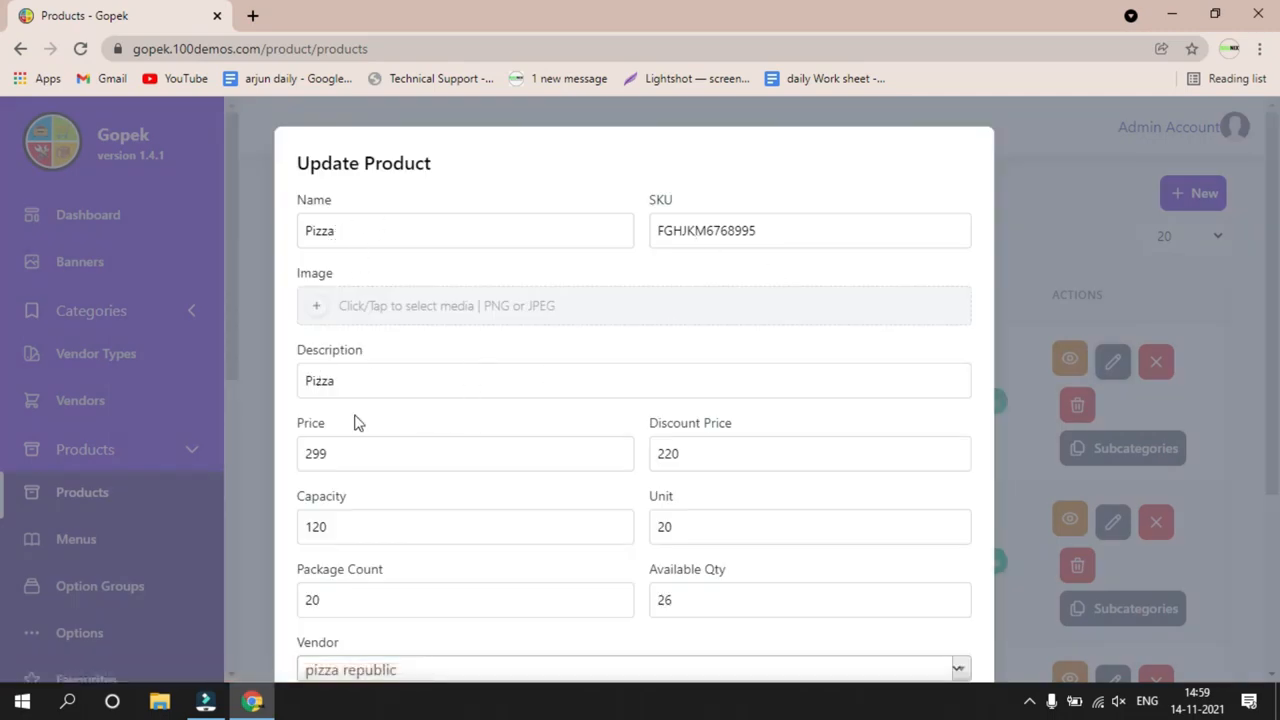
{"action": "scroll", "coordinate": [335, 415], "scroll_direction": "down", "scroll_amount": 1}
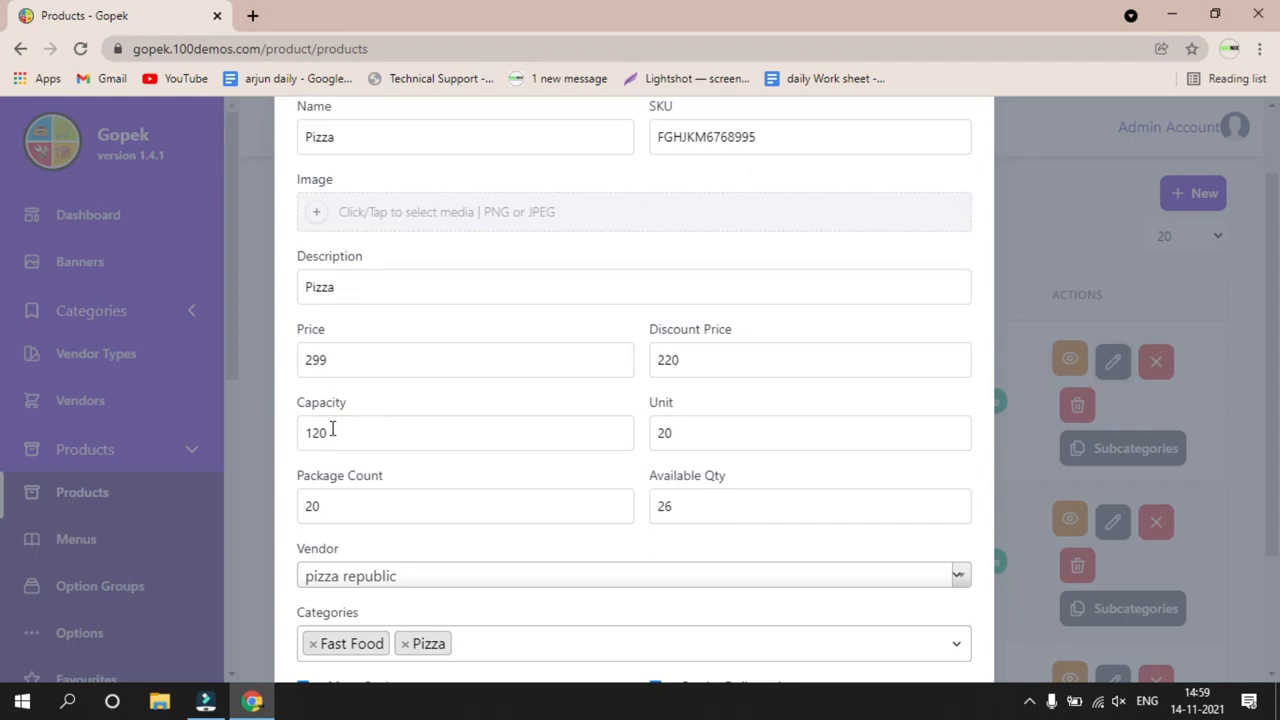
{"action": "left_click", "coordinate": [332, 430]}
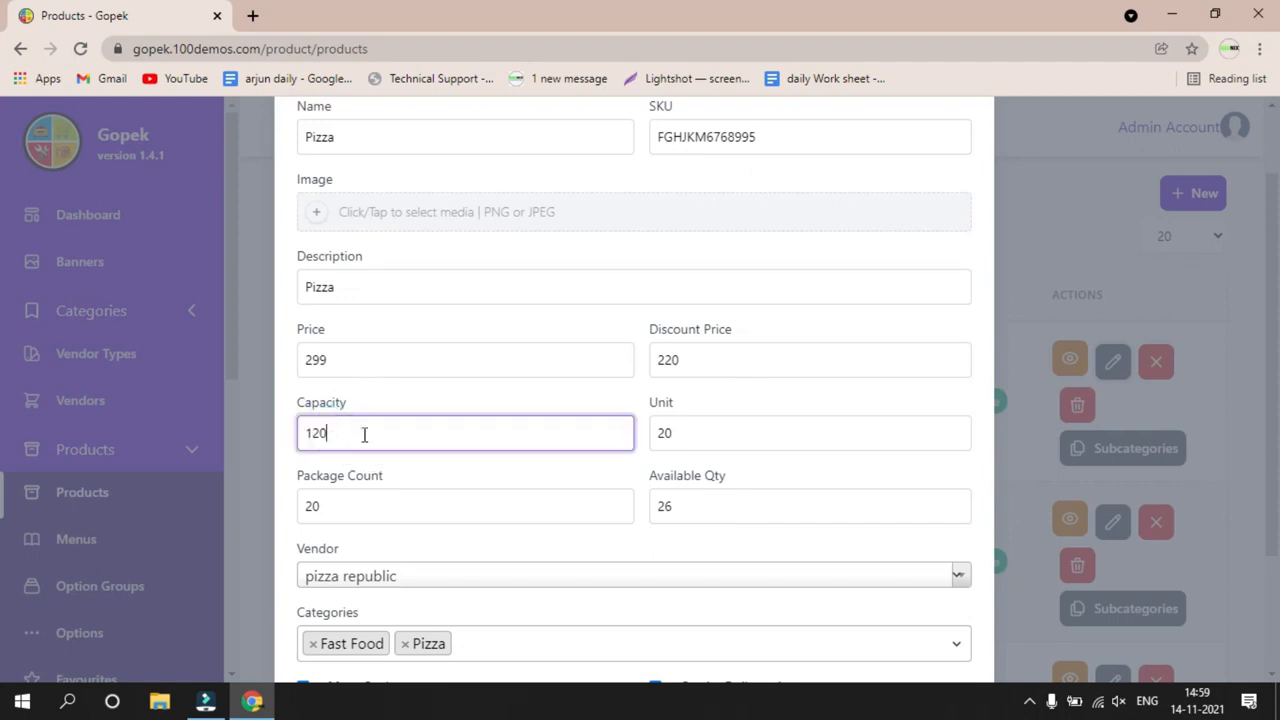
{"action": "left_click", "coordinate": [718, 418]}
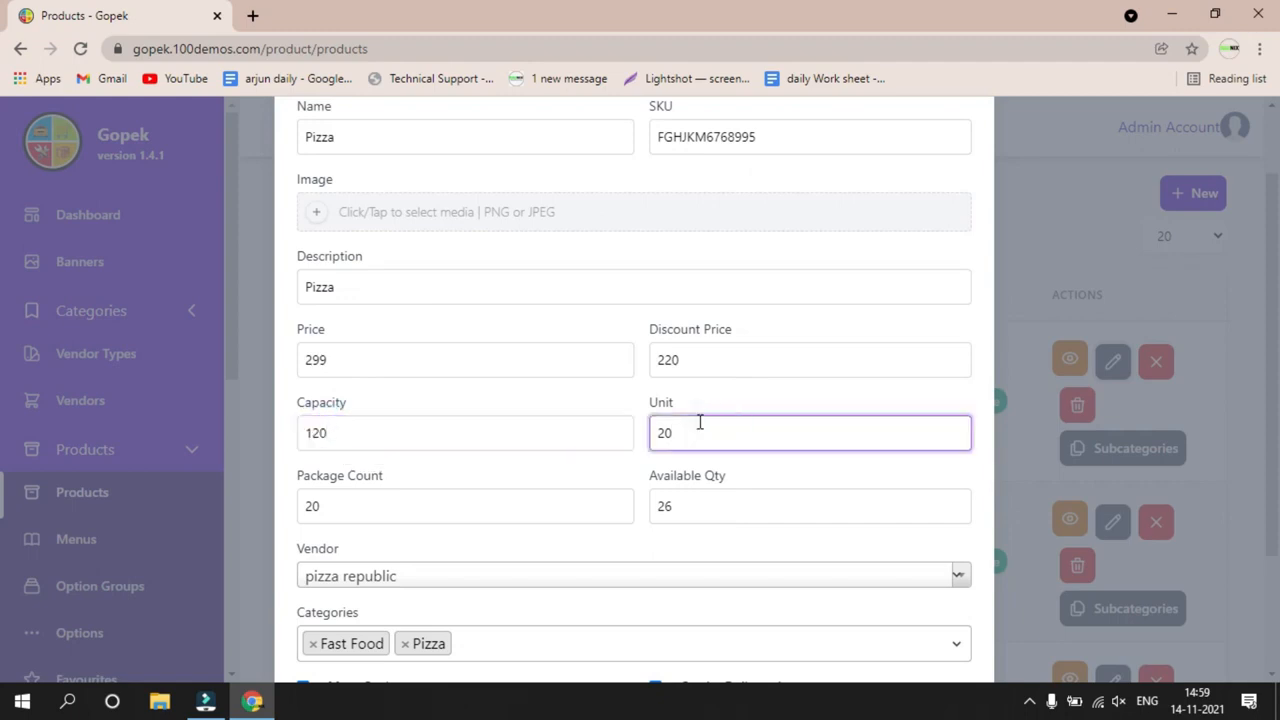
{"action": "scroll", "coordinate": [524, 415], "scroll_direction": "down", "scroll_amount": 1}
{"action": "left_click", "coordinate": [475, 418]}
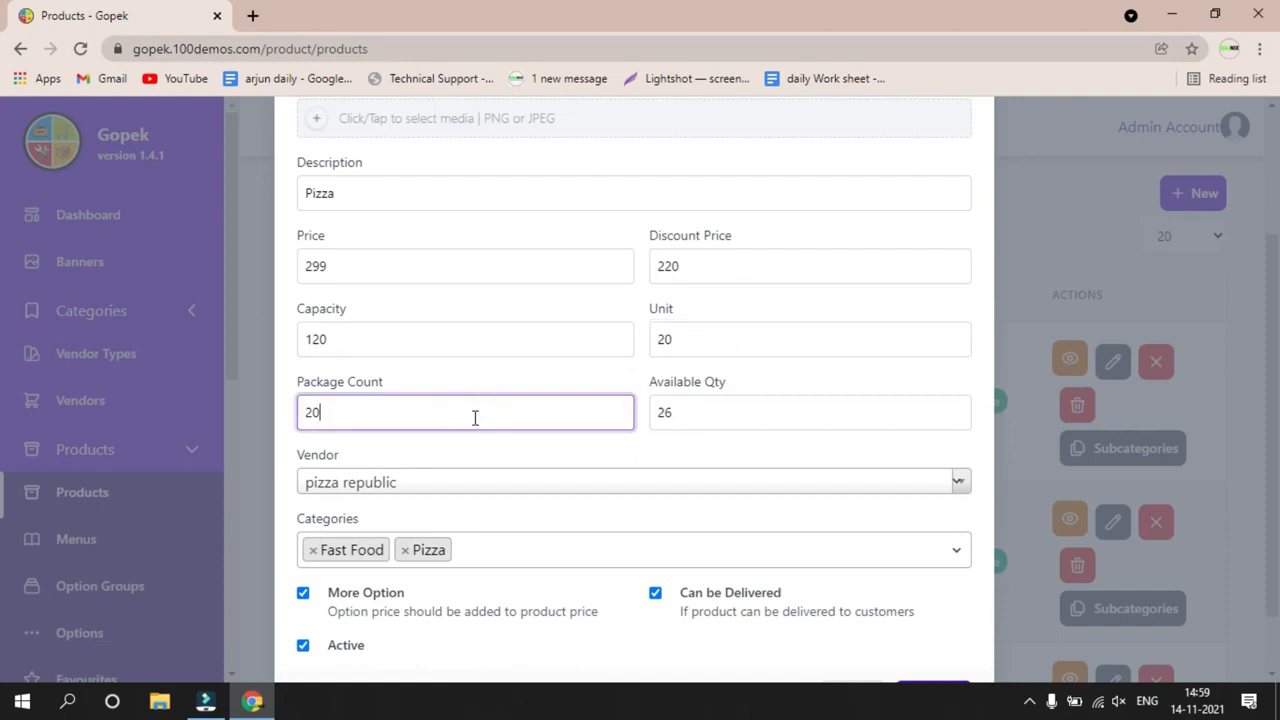
{"action": "left_click", "coordinate": [700, 414]}
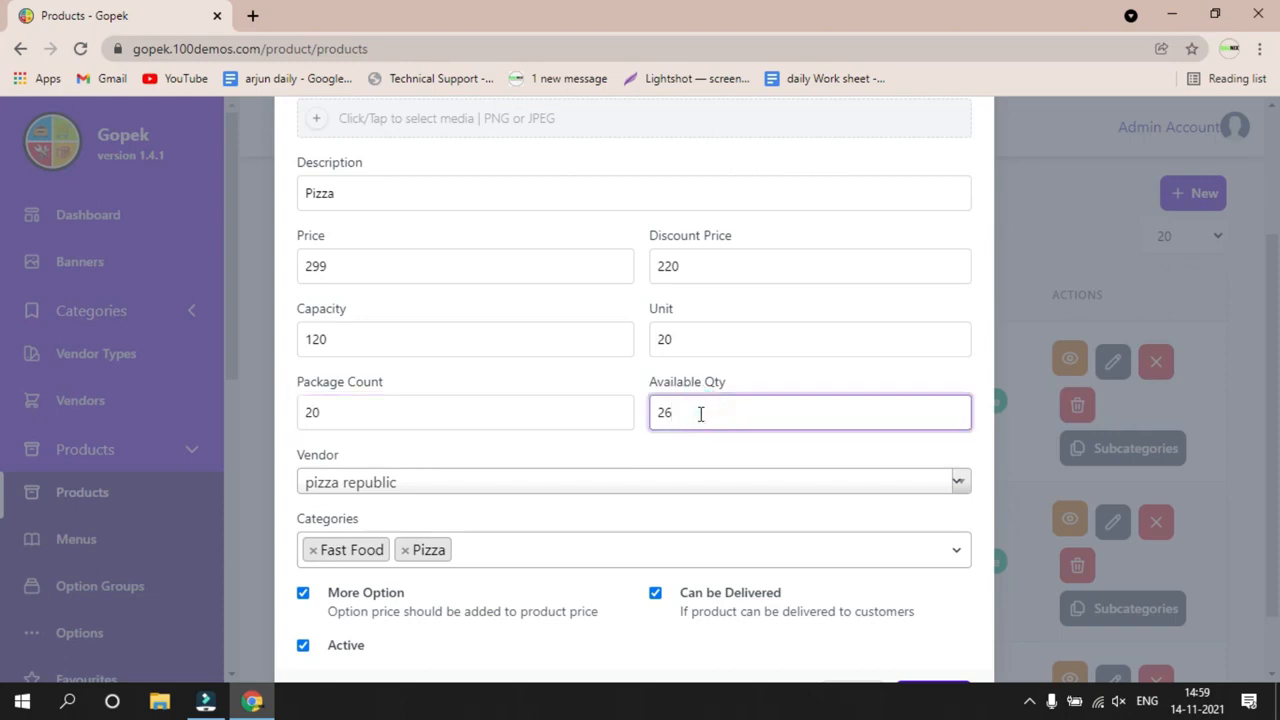
{"action": "scroll", "coordinate": [690, 414], "scroll_direction": "down", "scroll_amount": 1}
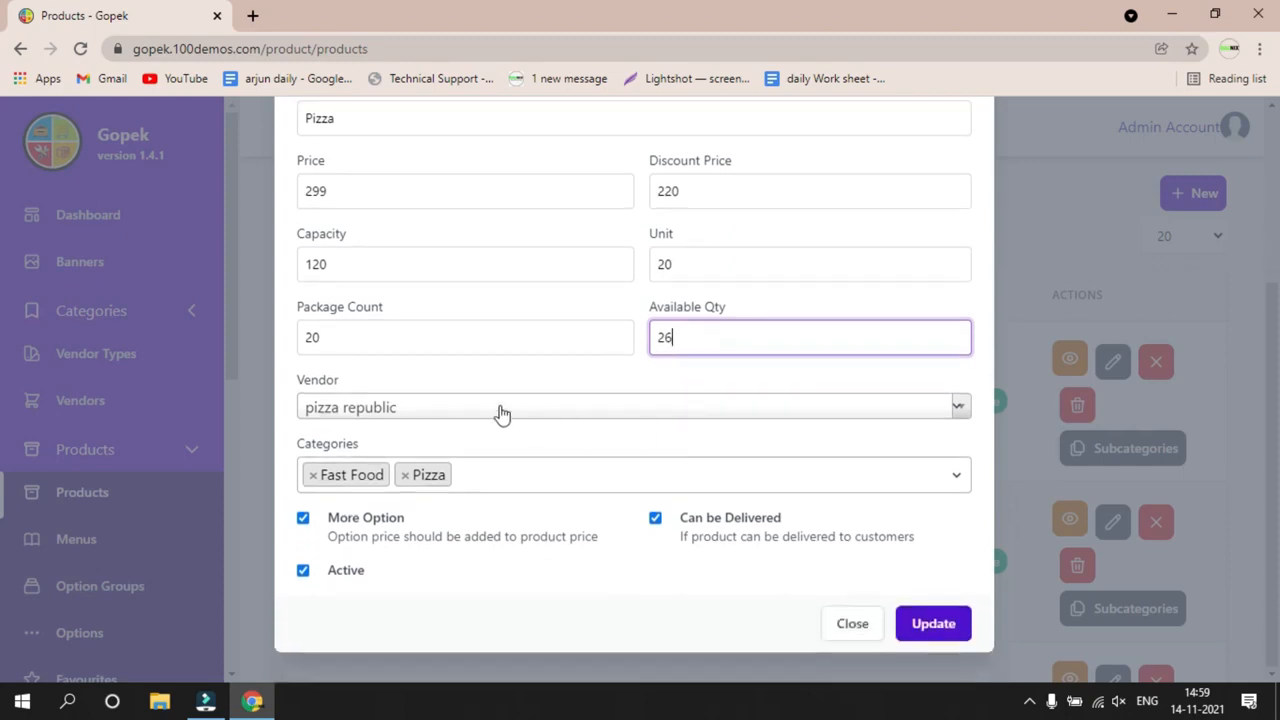
Look over the vendor and category options for the Pizza product, and close its edit form without saving.
{"action": "left_click", "coordinate": [445, 410]}
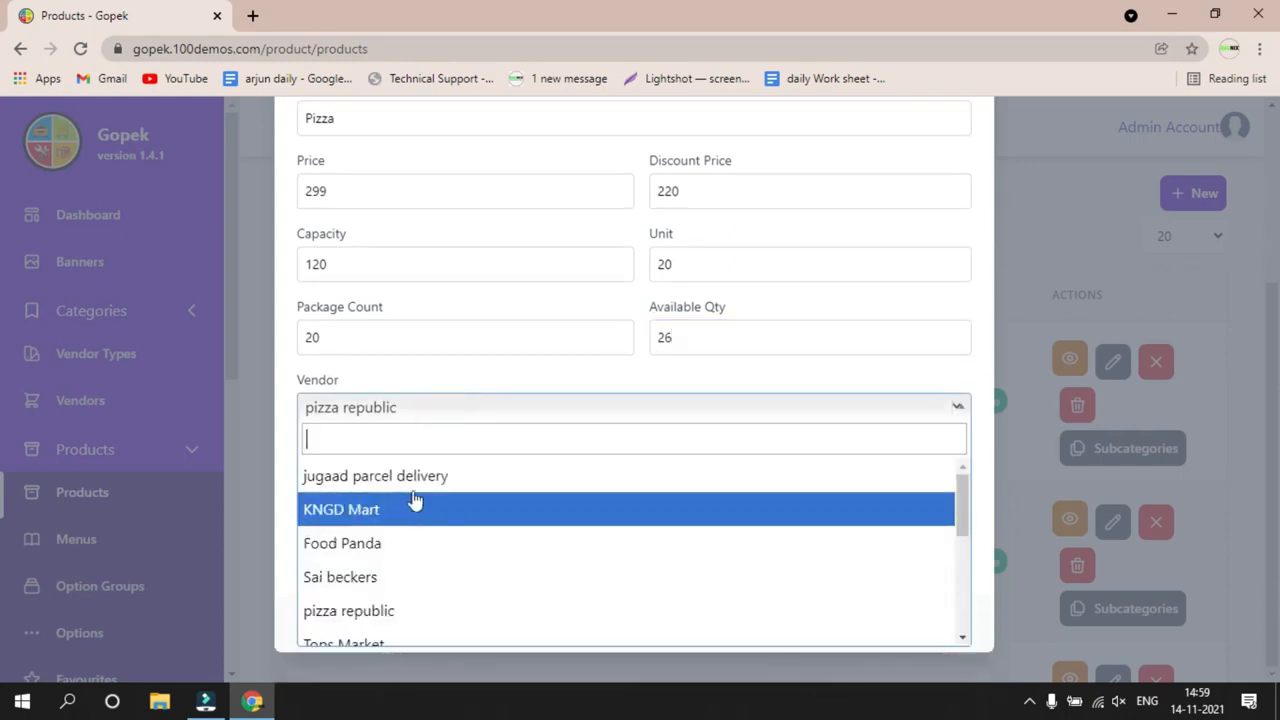
{"action": "left_click", "coordinate": [418, 408]}
{"action": "left_click", "coordinate": [457, 475]}
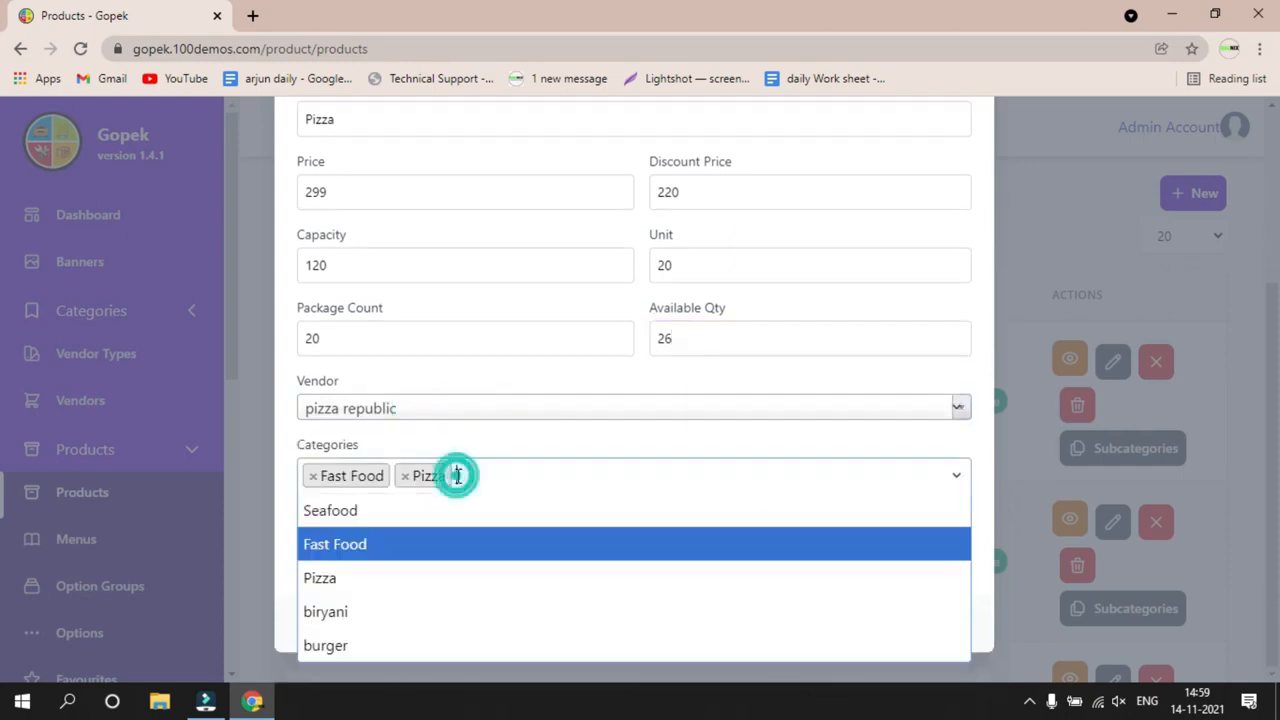
{"action": "left_click", "coordinate": [527, 452]}
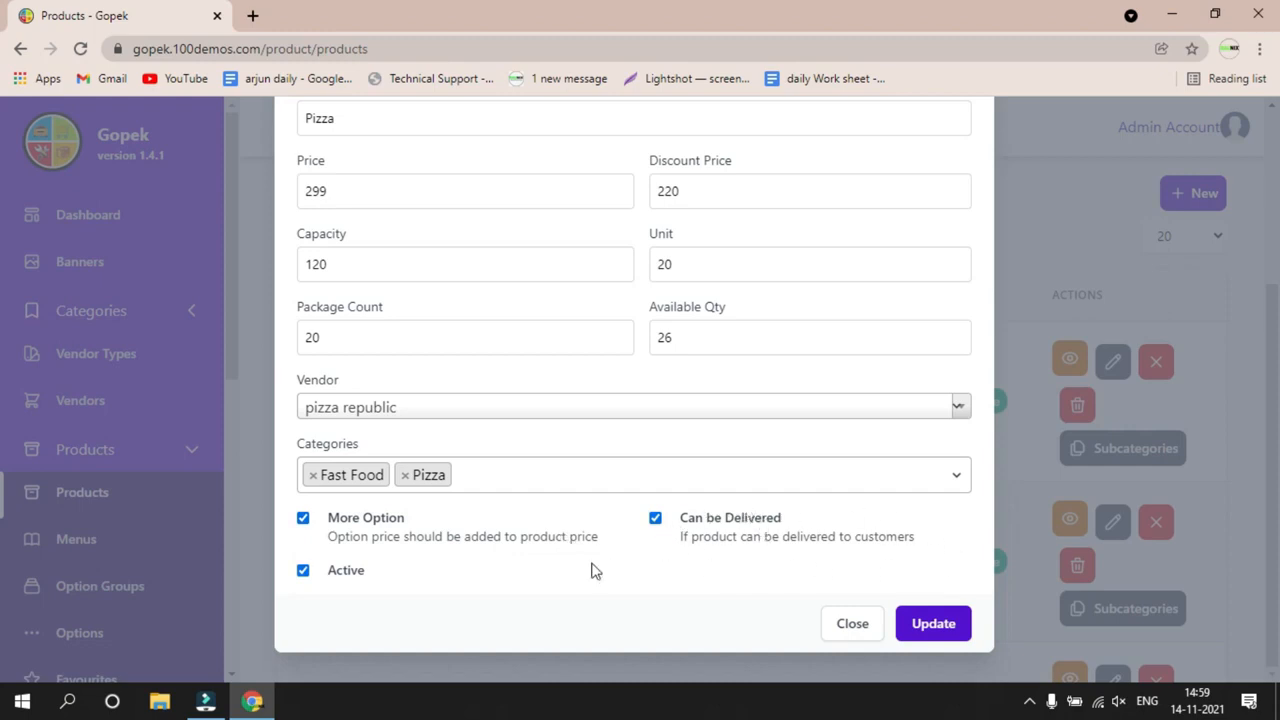
{"action": "left_click", "coordinate": [845, 626]}
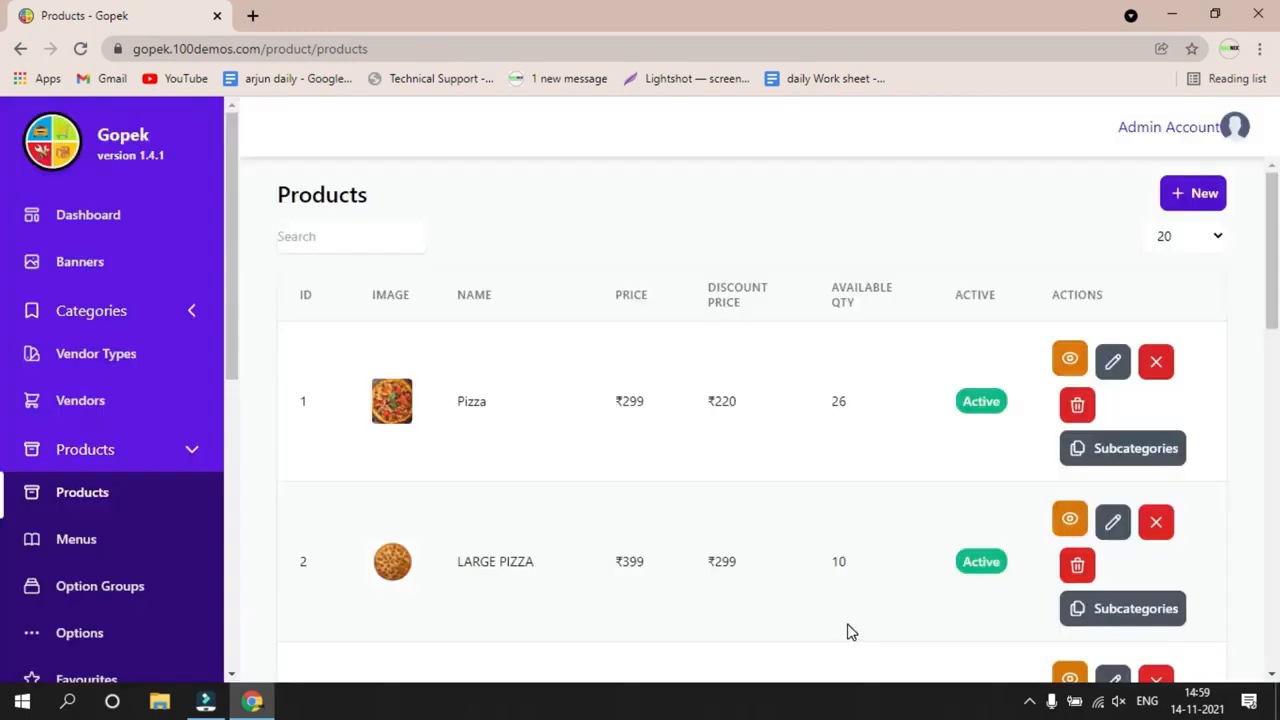
Examine the sub-category choices that can be assigned to the Pizza product, and close them without adding any.
{"action": "scroll", "coordinate": [847, 631], "scroll_direction": "down", "scroll_amount": 2}
{"action": "scroll", "coordinate": [847, 631], "scroll_direction": "up", "scroll_amount": 2}
{"action": "left_click", "coordinate": [1088, 452]}
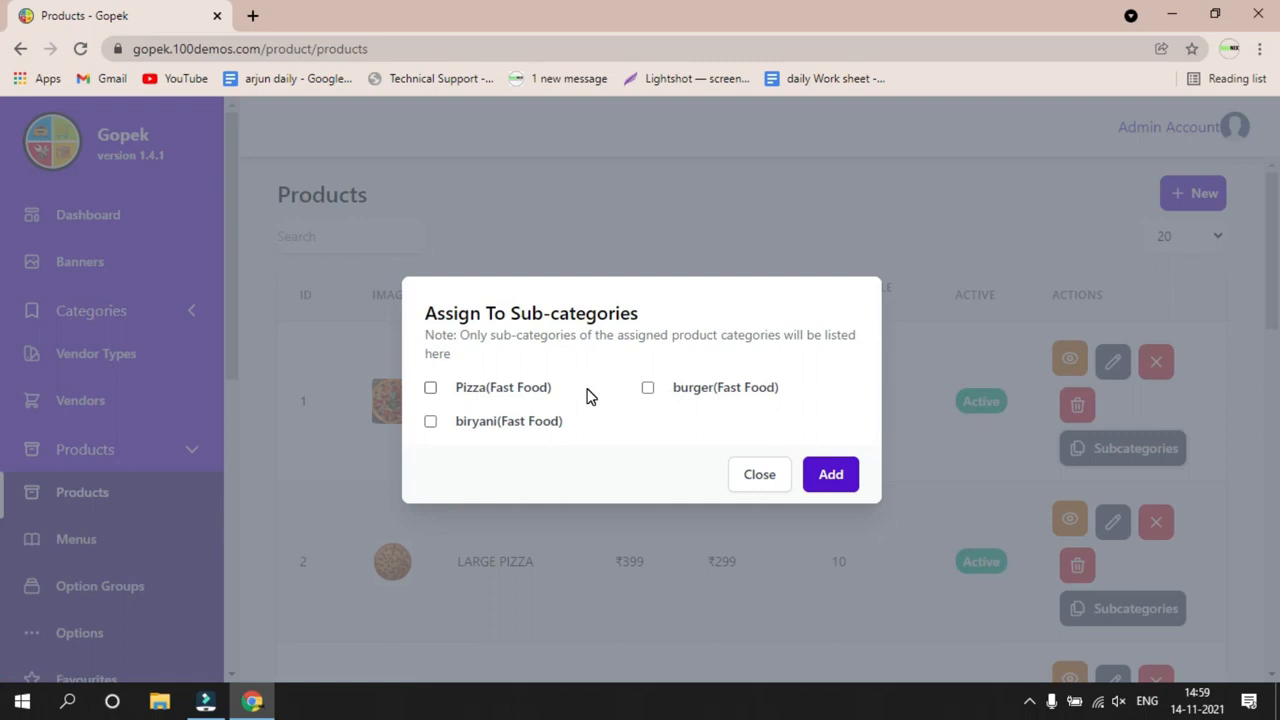
{"action": "left_click", "coordinate": [757, 472]}
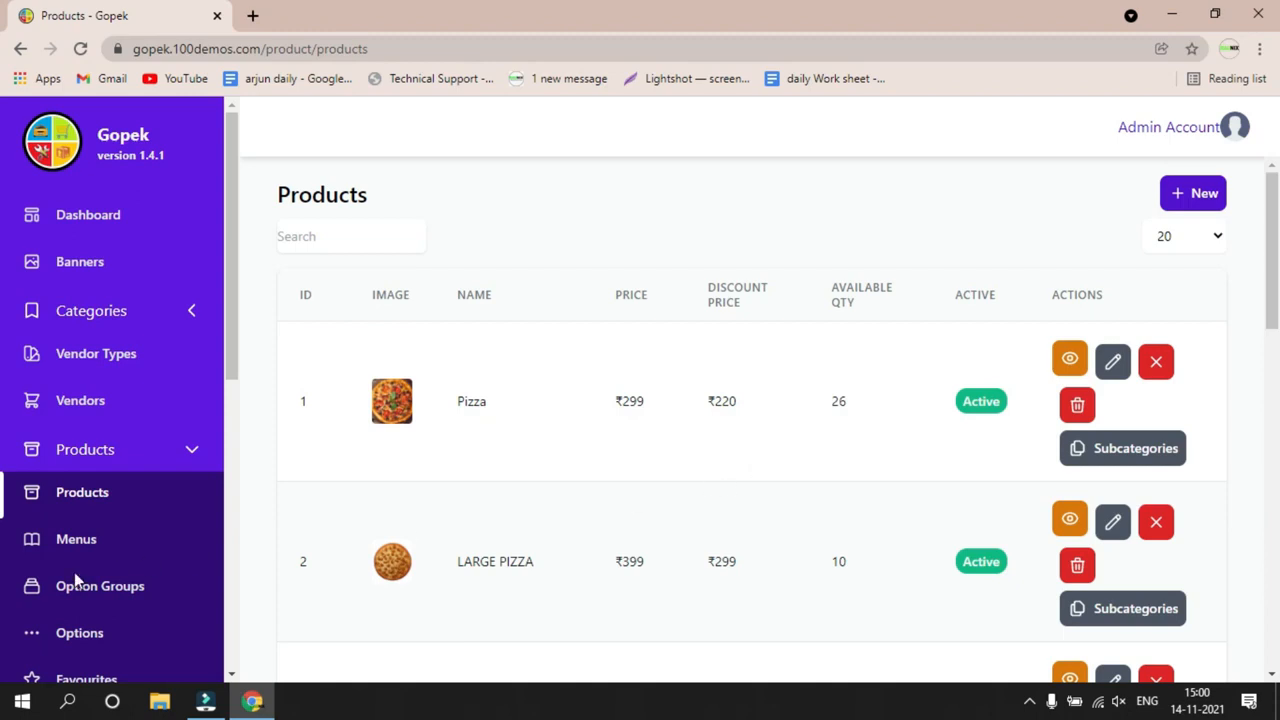
Open the Package Types list of the Package Delivery section.
{"action": "scroll", "coordinate": [143, 510], "scroll_direction": "down", "scroll_amount": 3}
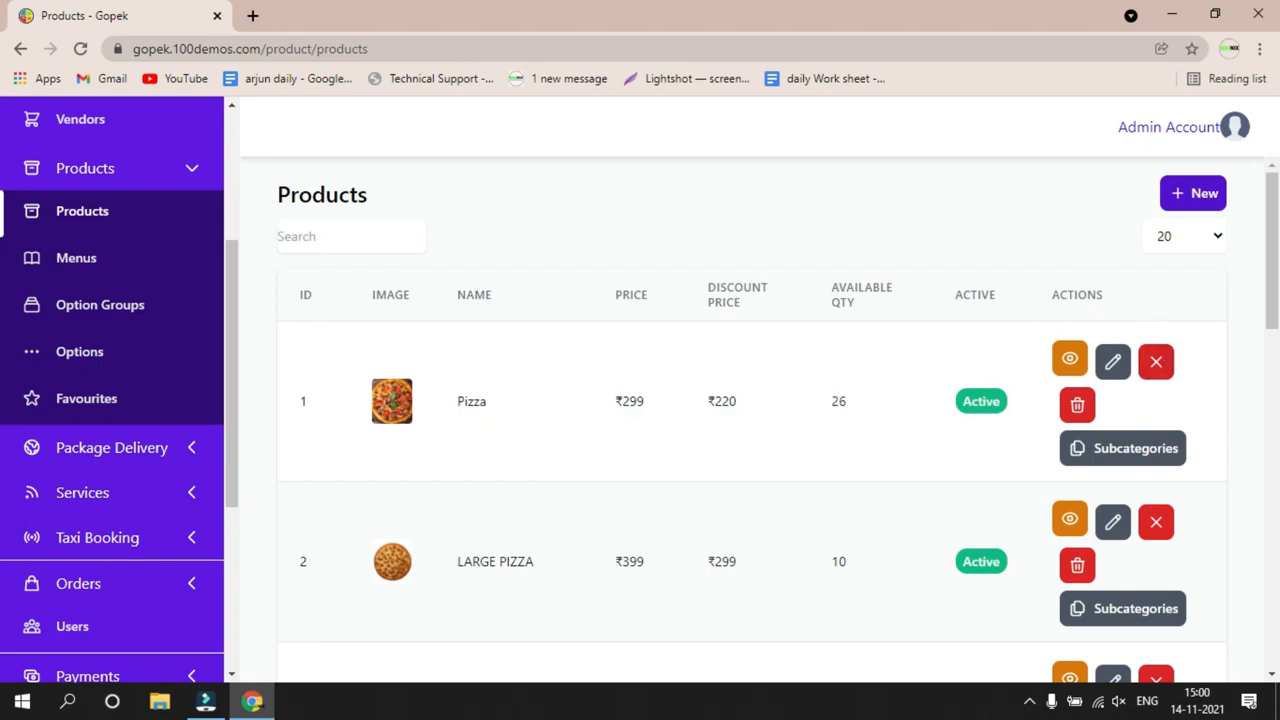
{"action": "scroll", "coordinate": [60, 372], "scroll_direction": "down", "scroll_amount": 1}
{"action": "left_click", "coordinate": [62, 358]}
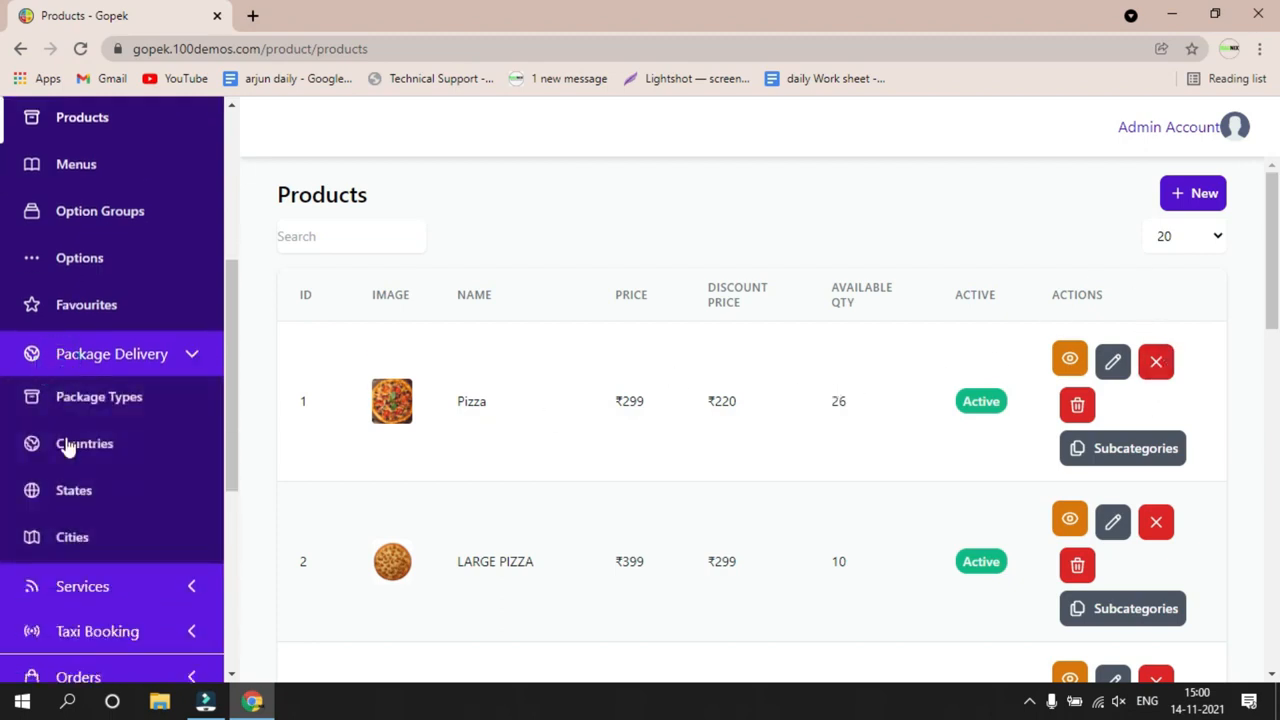
{"action": "left_click", "coordinate": [84, 400]}
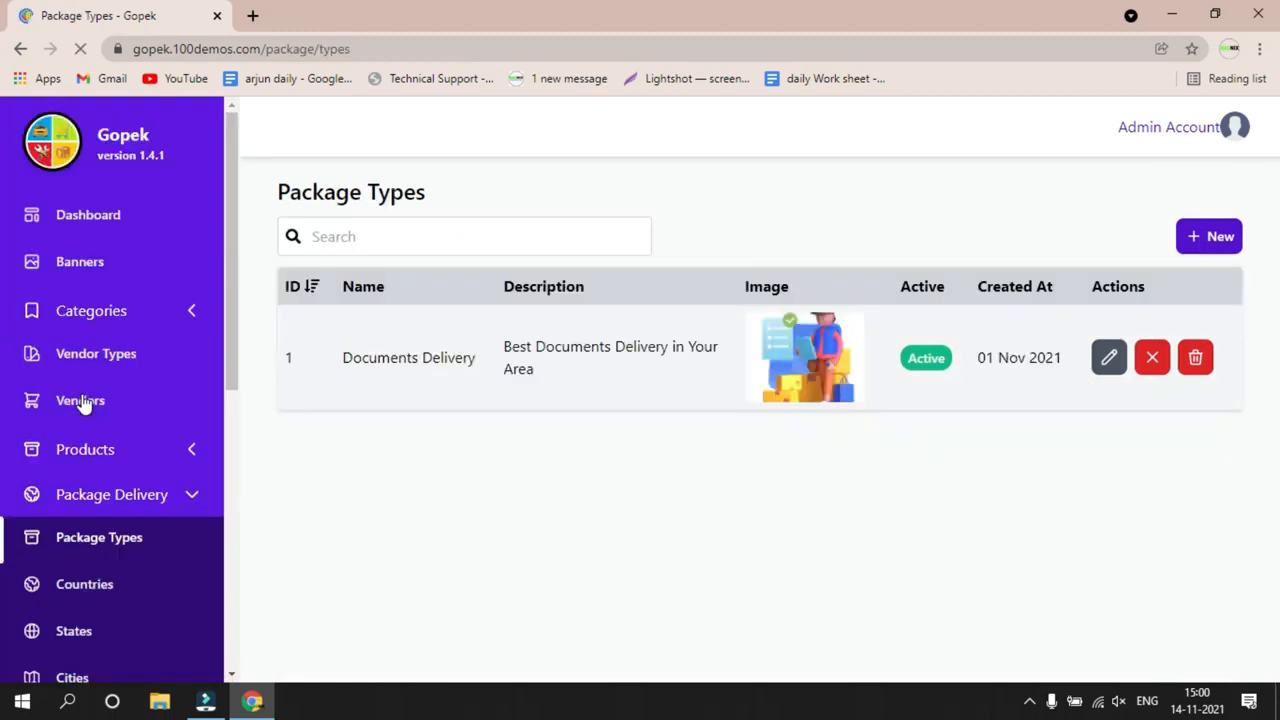
Open the Documents Delivery package type for editing, examine its name and description fields, and close the form without saving.
{"action": "left_click", "coordinate": [1110, 370]}
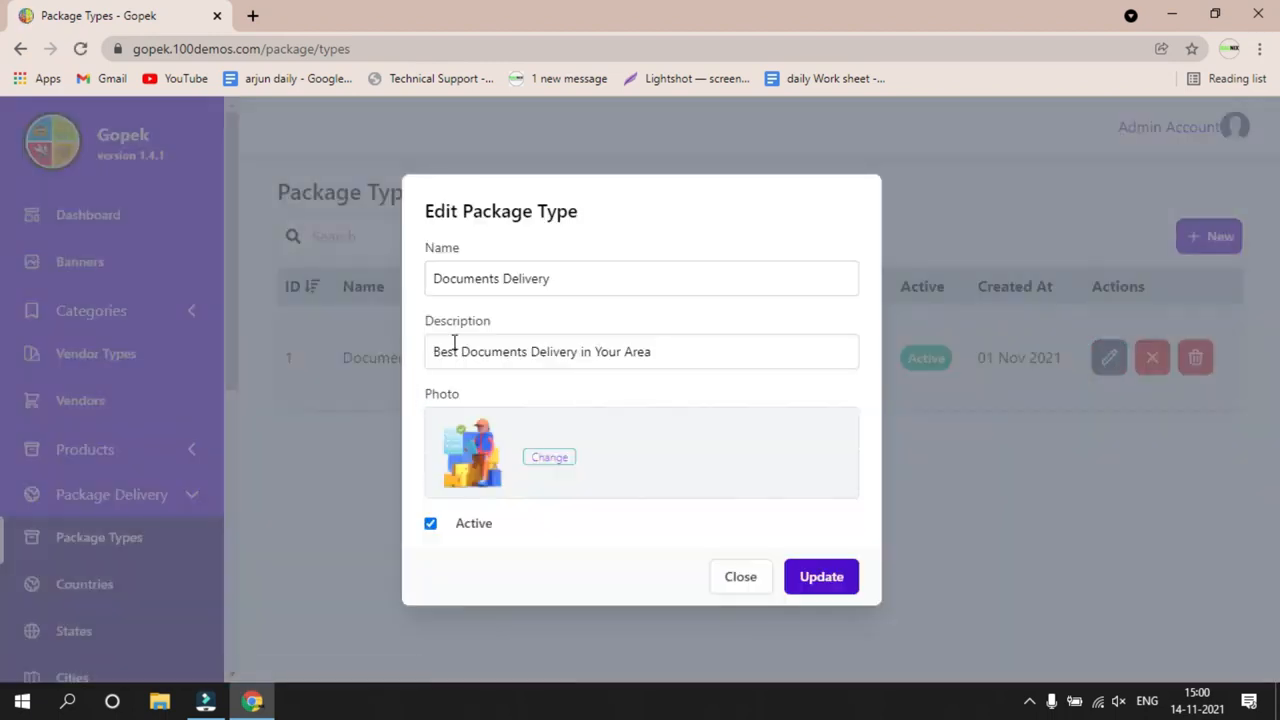
{"action": "left_click", "coordinate": [500, 280]}
{"action": "left_click", "coordinate": [585, 355]}
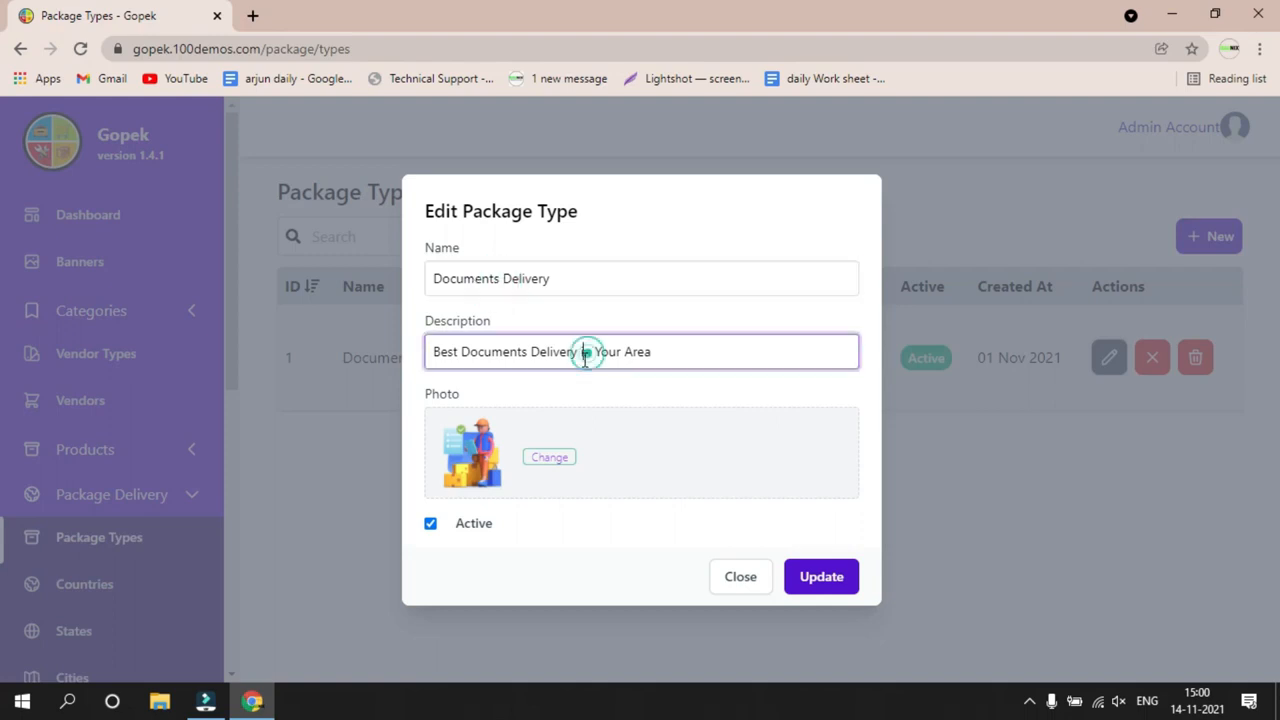
{"action": "left_click", "coordinate": [760, 582]}
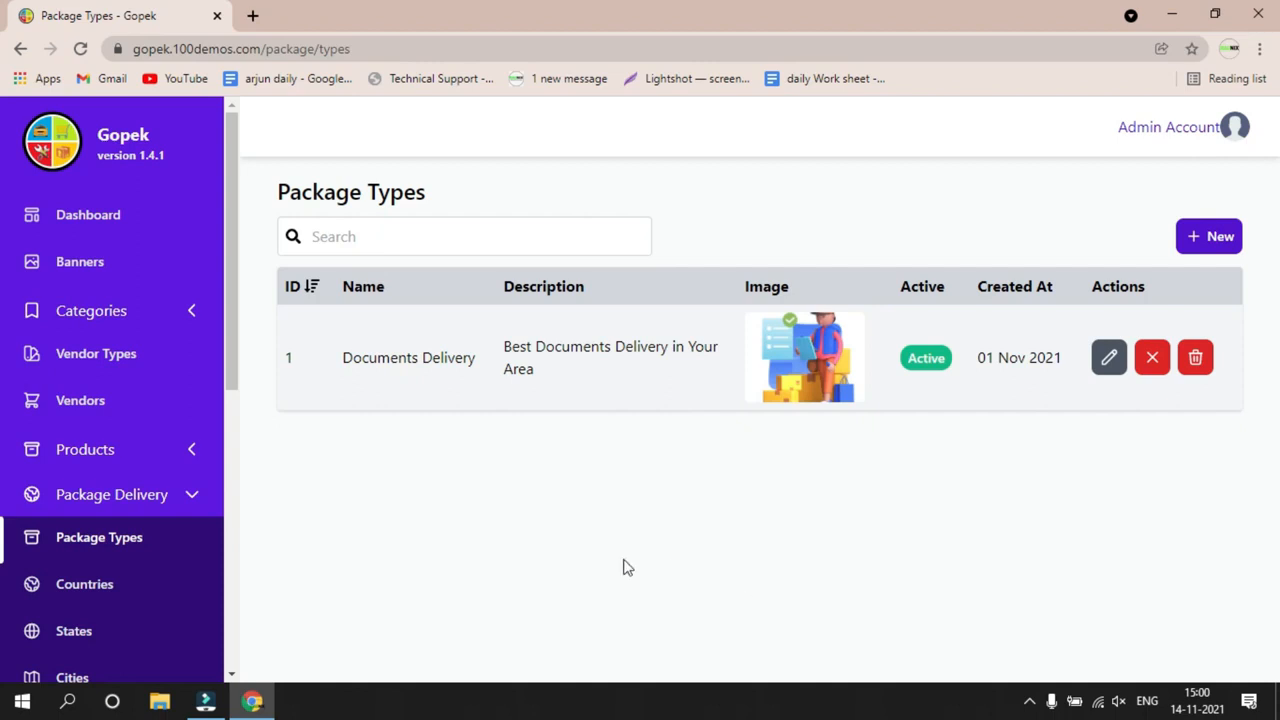
Open the Countries list of the Package Delivery section and search it for india.
{"action": "scroll", "coordinate": [106, 543], "scroll_direction": "down", "scroll_amount": 2}
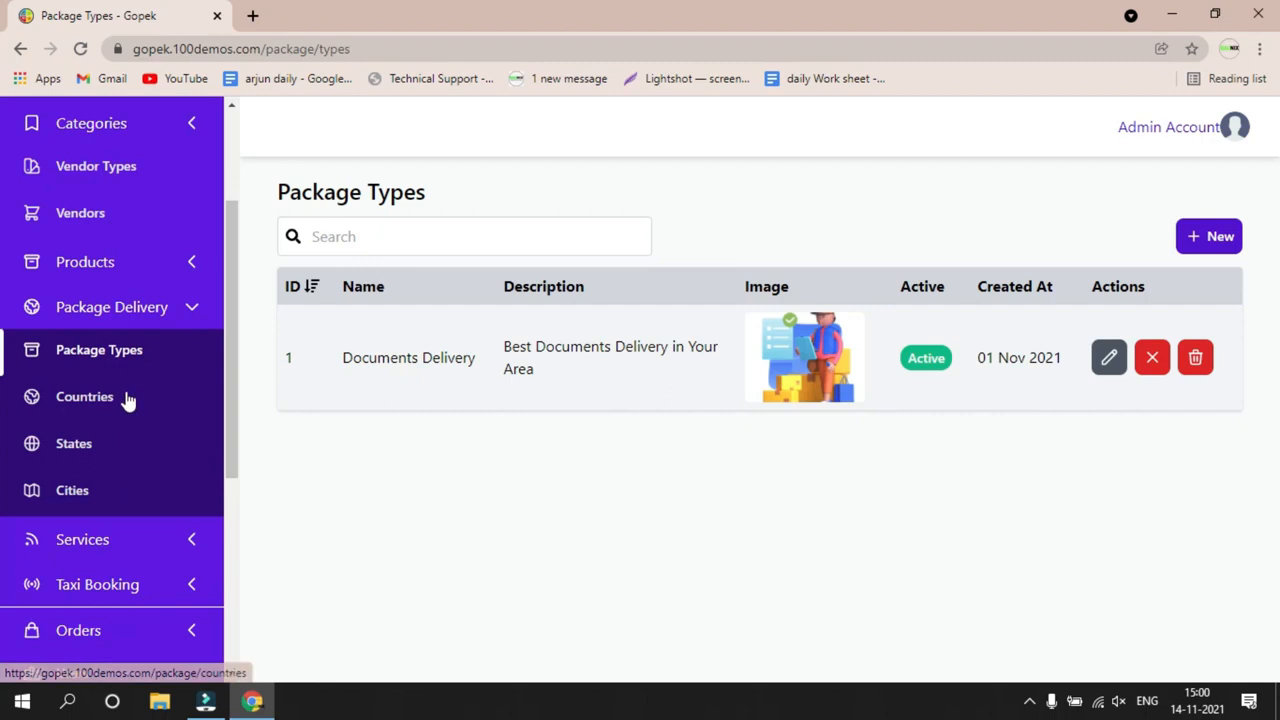
{"action": "left_click", "coordinate": [126, 398]}
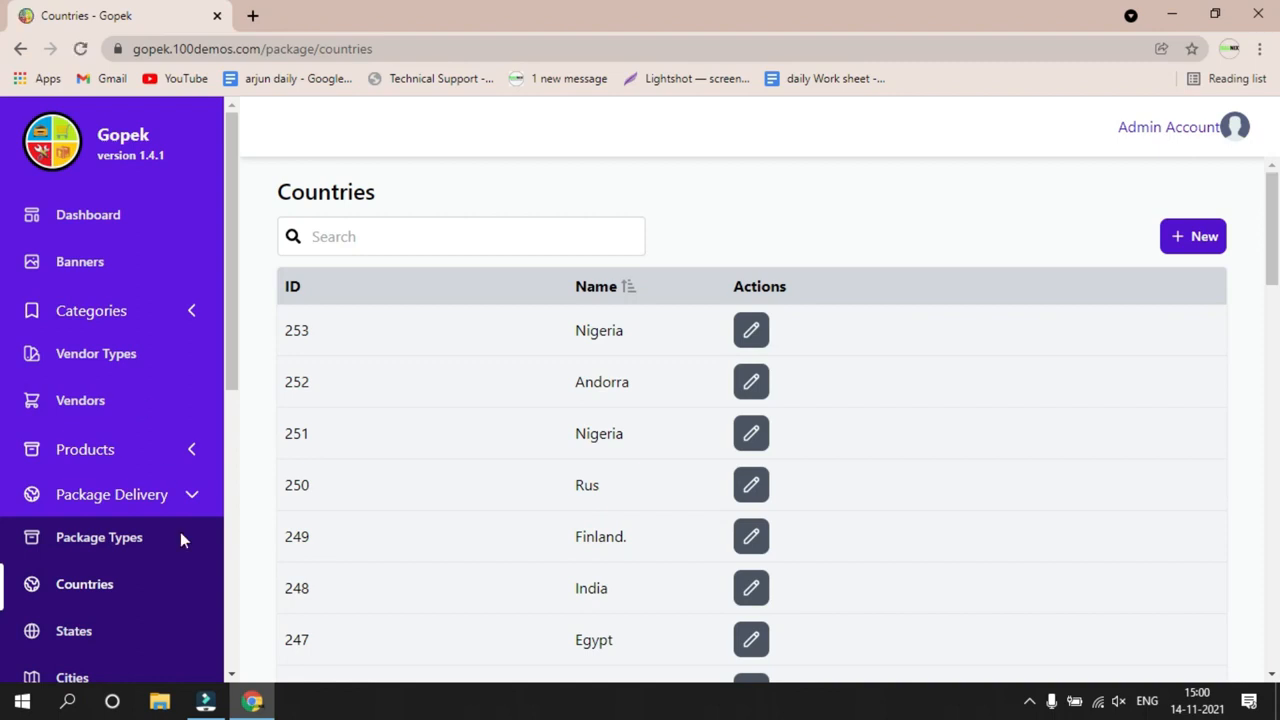
{"action": "scroll", "coordinate": [187, 552], "scroll_direction": "down", "scroll_amount": 1}
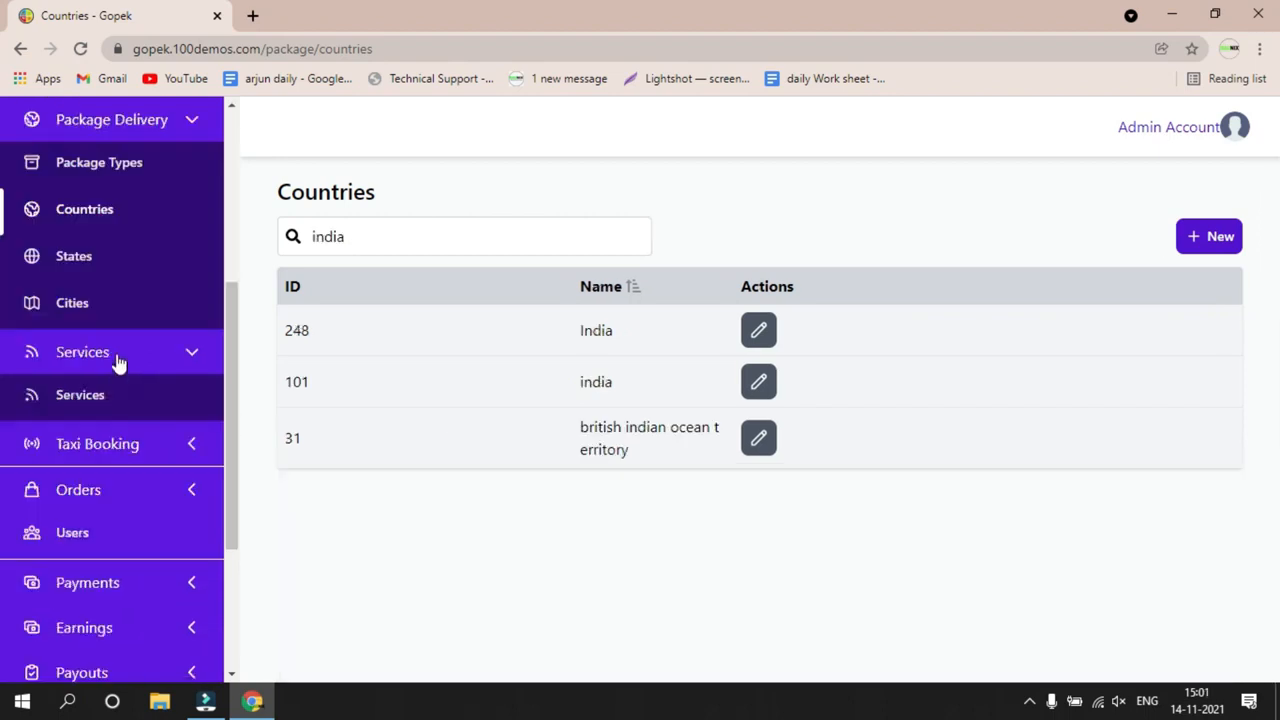
Open the Services list and examine the Hair Cut service's edit form without saving changes.
{"action": "left_click", "coordinate": [116, 399]}
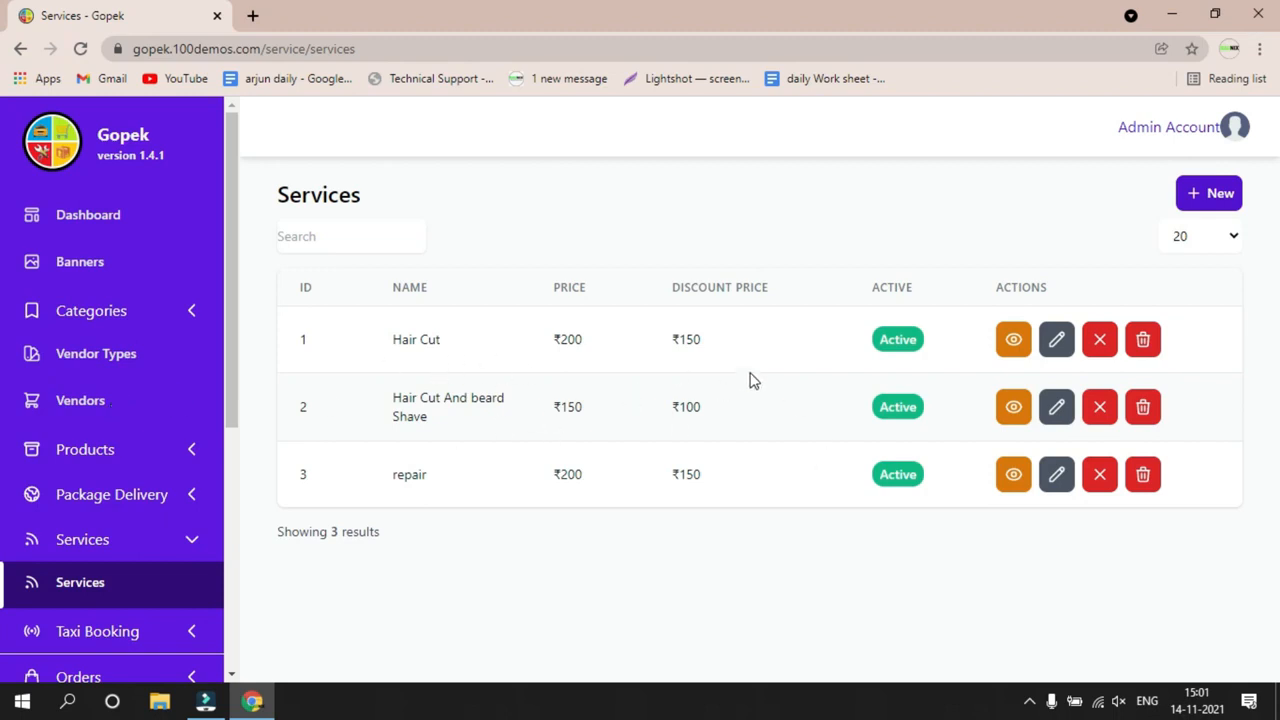
{"action": "left_click", "coordinate": [1054, 341]}
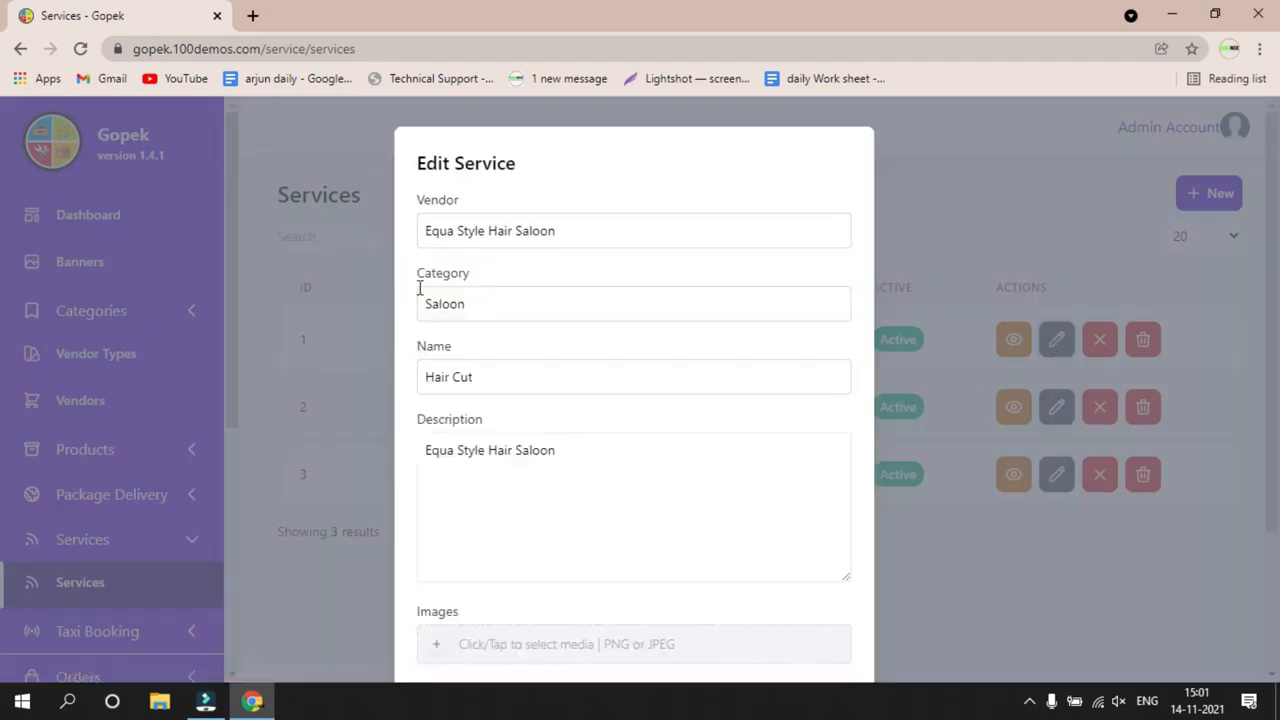
{"action": "scroll", "coordinate": [460, 396], "scroll_direction": "down", "scroll_amount": 2}
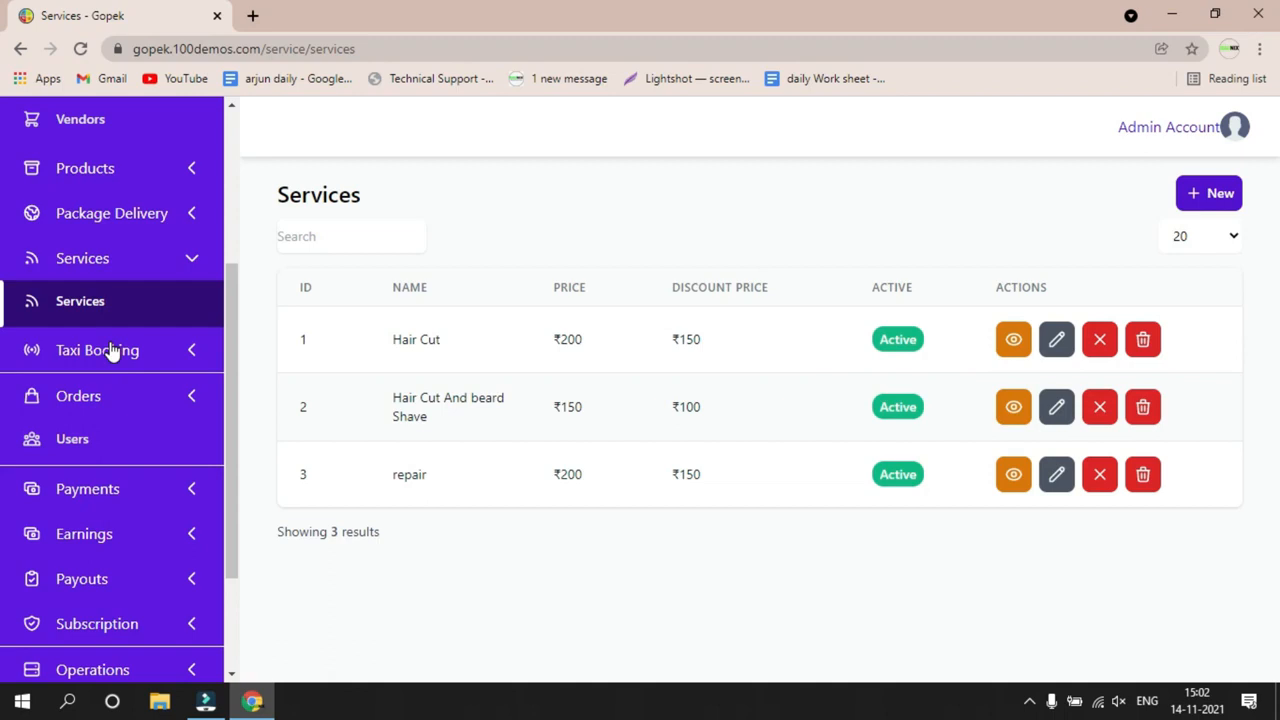
Open the Vehicles list of the Taxi Booking section, view the Renault Captur's details, and open that vehicle for editing.
{"action": "left_click", "coordinate": [113, 352]}
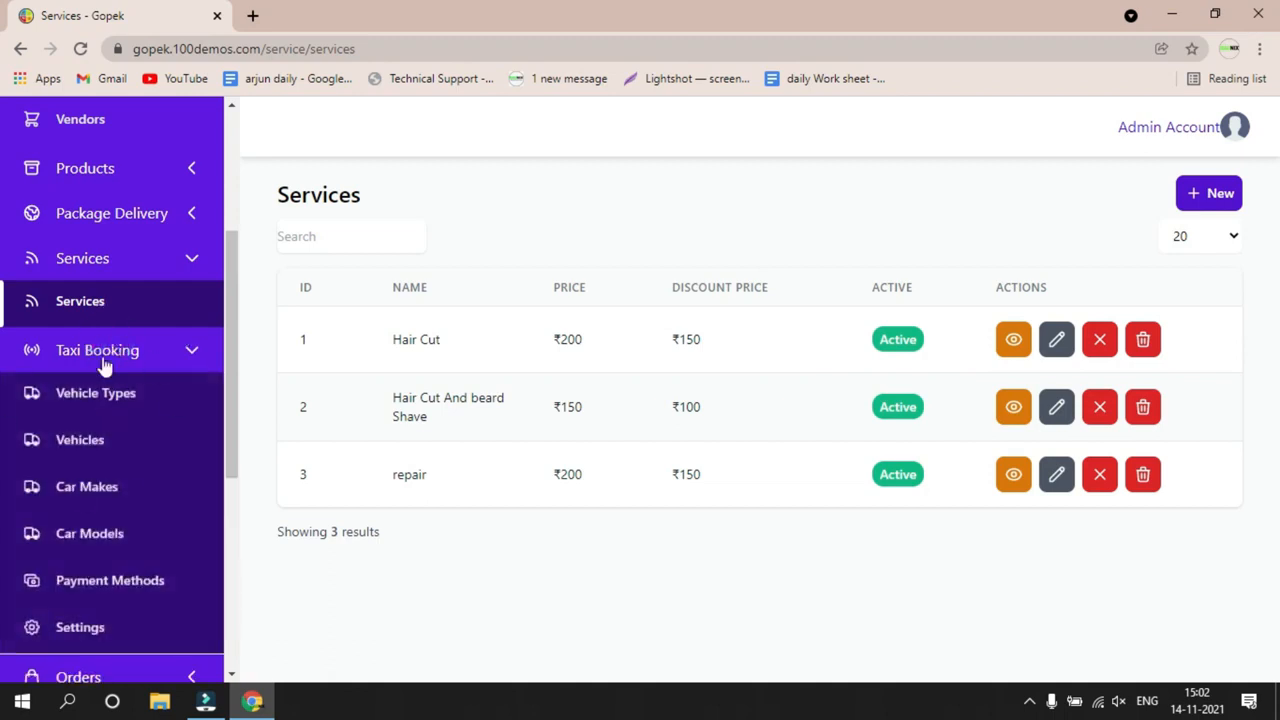
{"action": "left_click", "coordinate": [98, 452]}
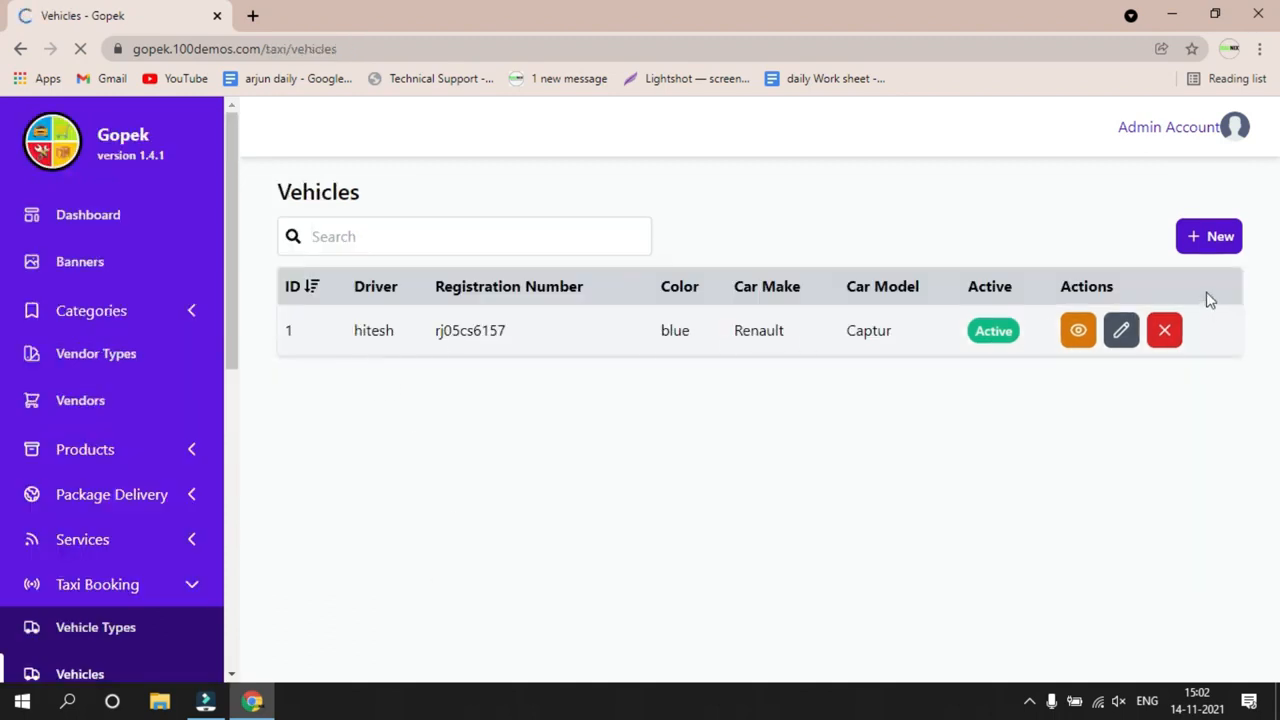
{"action": "left_click", "coordinate": [1077, 331]}
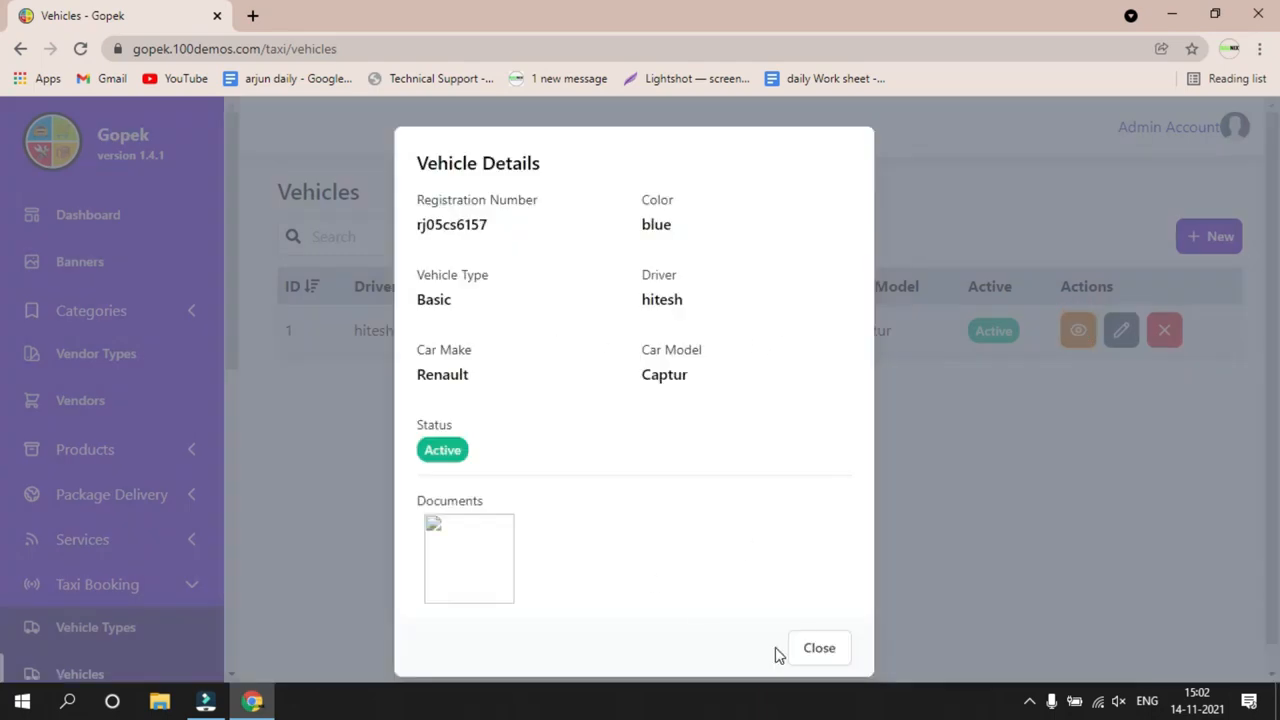
{"action": "left_click", "coordinate": [800, 650]}
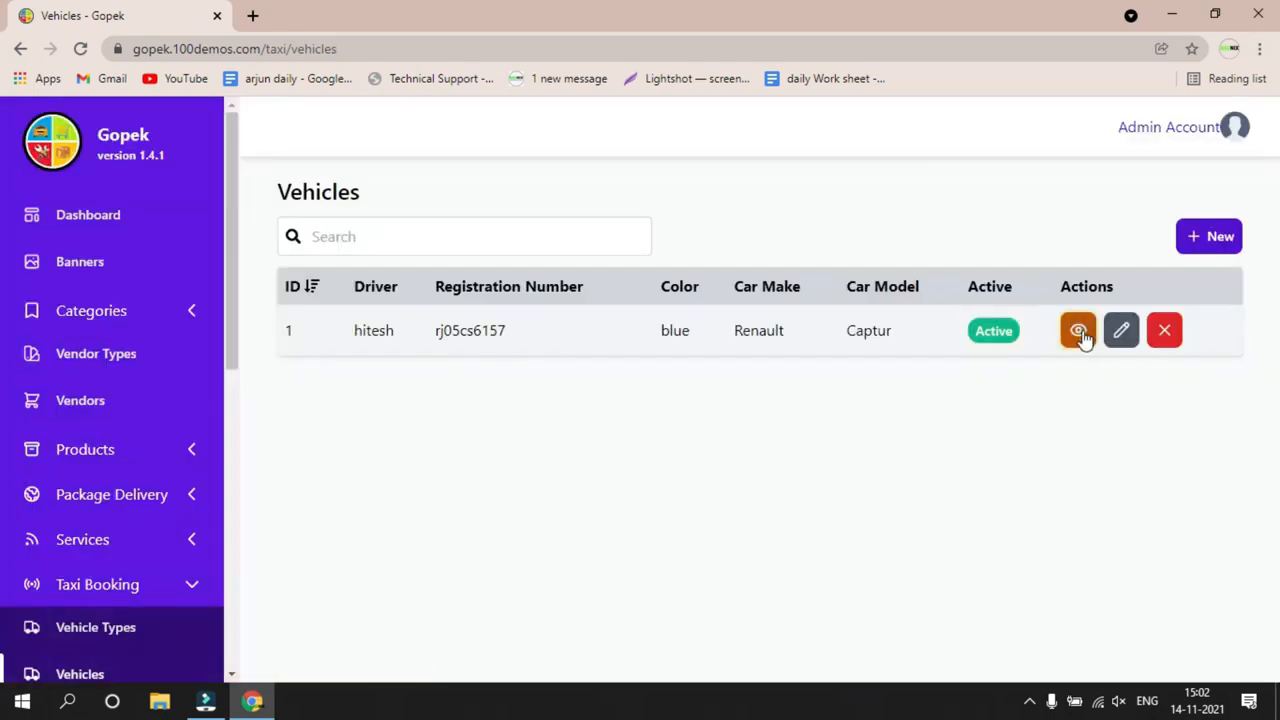
{"action": "left_click", "coordinate": [1080, 333]}
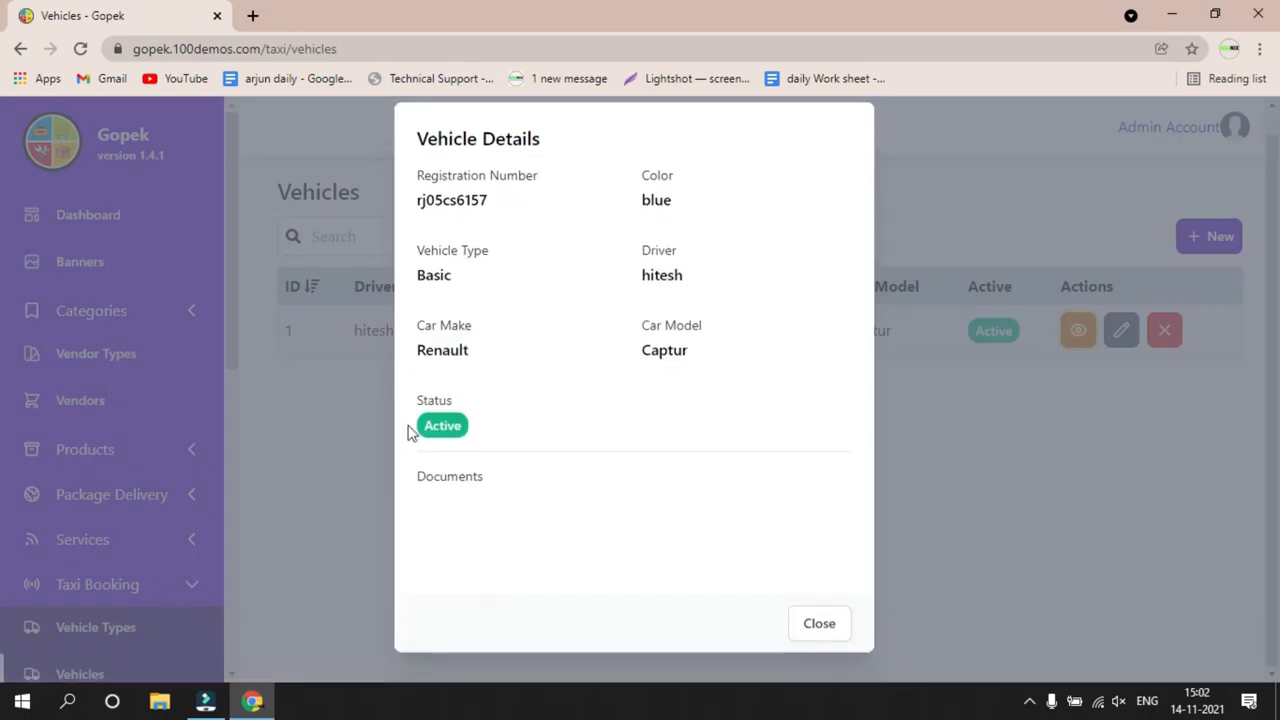
{"action": "left_click", "coordinate": [790, 625]}
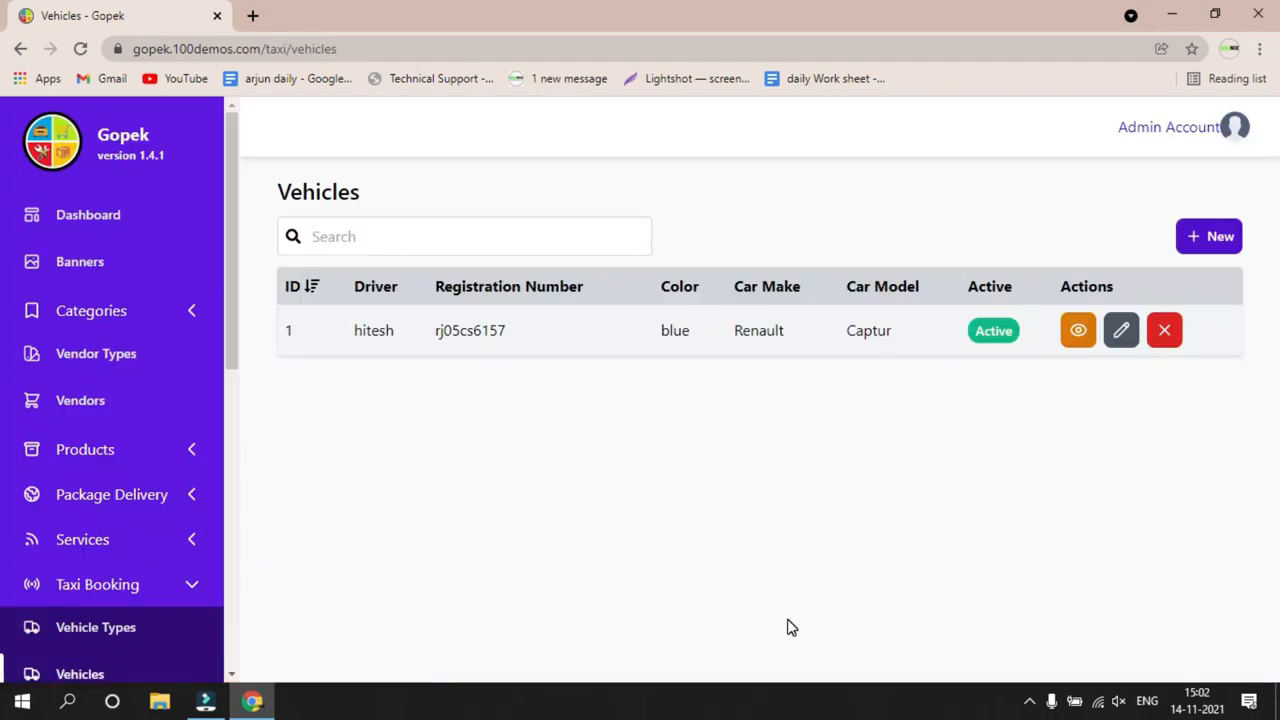
{"action": "left_click", "coordinate": [1115, 350]}
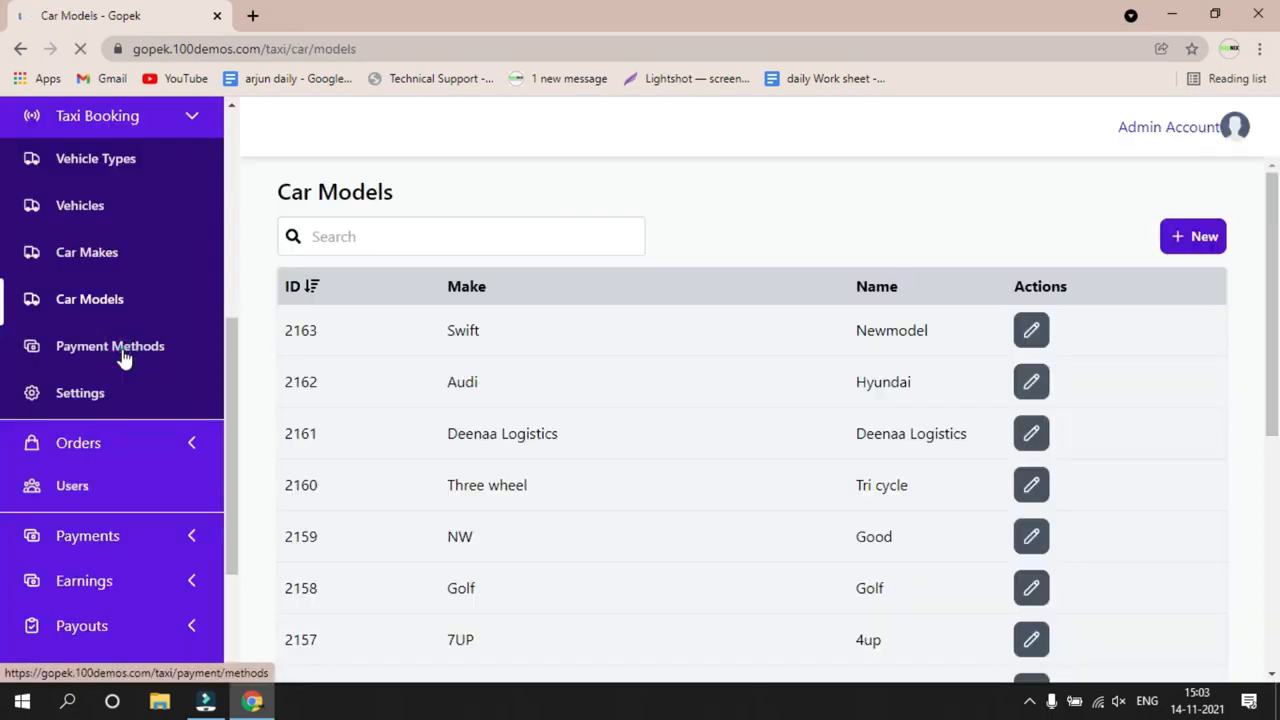
Open the Payment Methods list of the Taxi Booking section and review which methods are used in taxi bookings.
{"action": "left_click", "coordinate": [123, 357]}
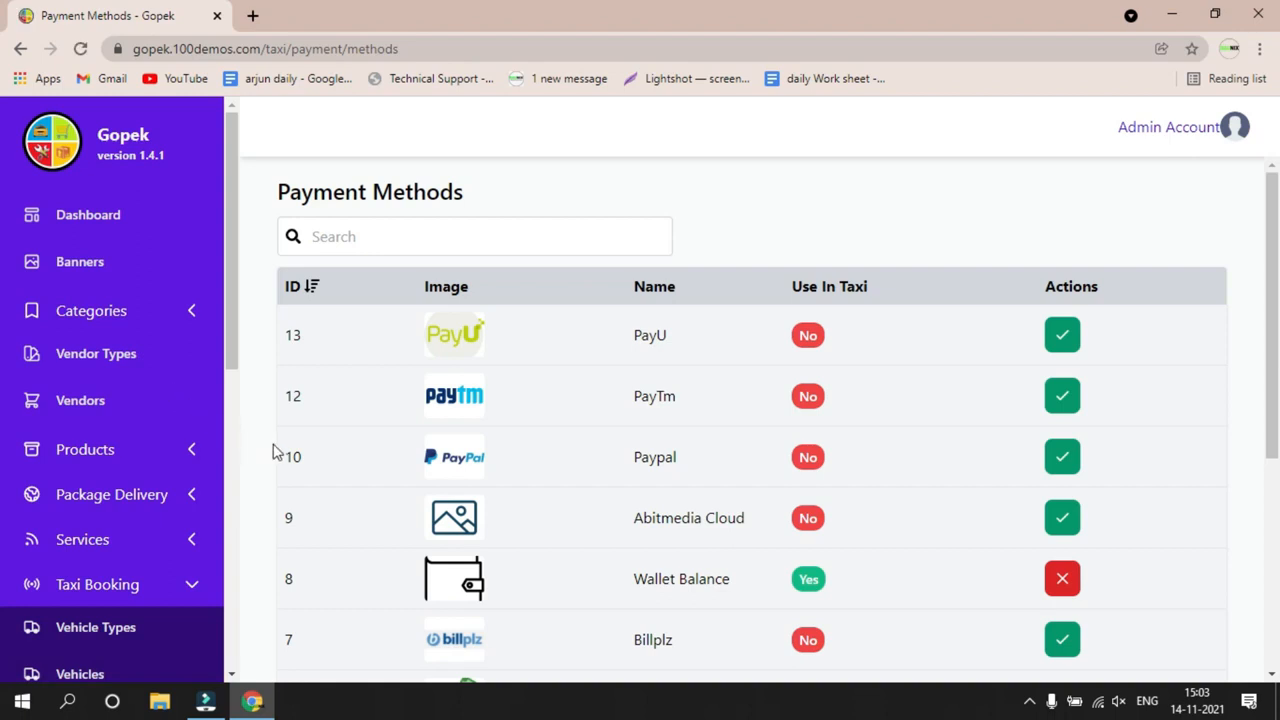
{"action": "scroll", "coordinate": [440, 470], "scroll_direction": "down", "scroll_amount": 3}
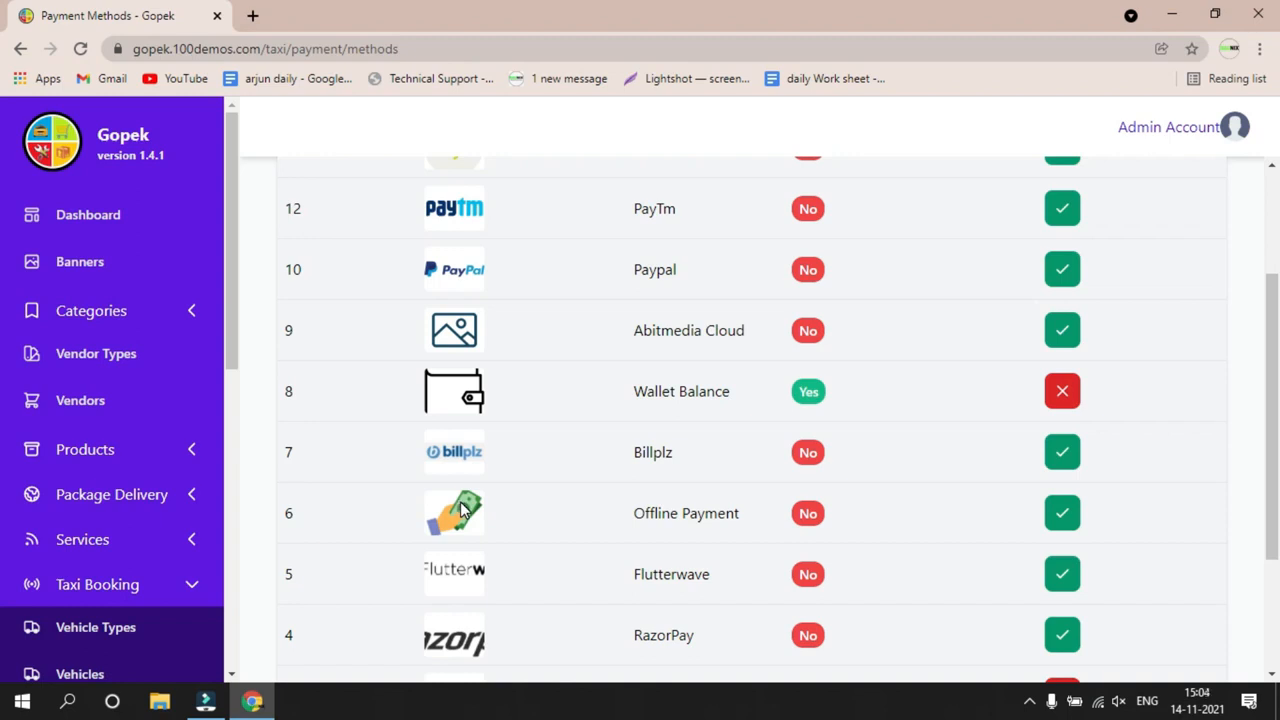
{"action": "scroll", "coordinate": [86, 530], "scroll_direction": "down", "scroll_amount": 3}
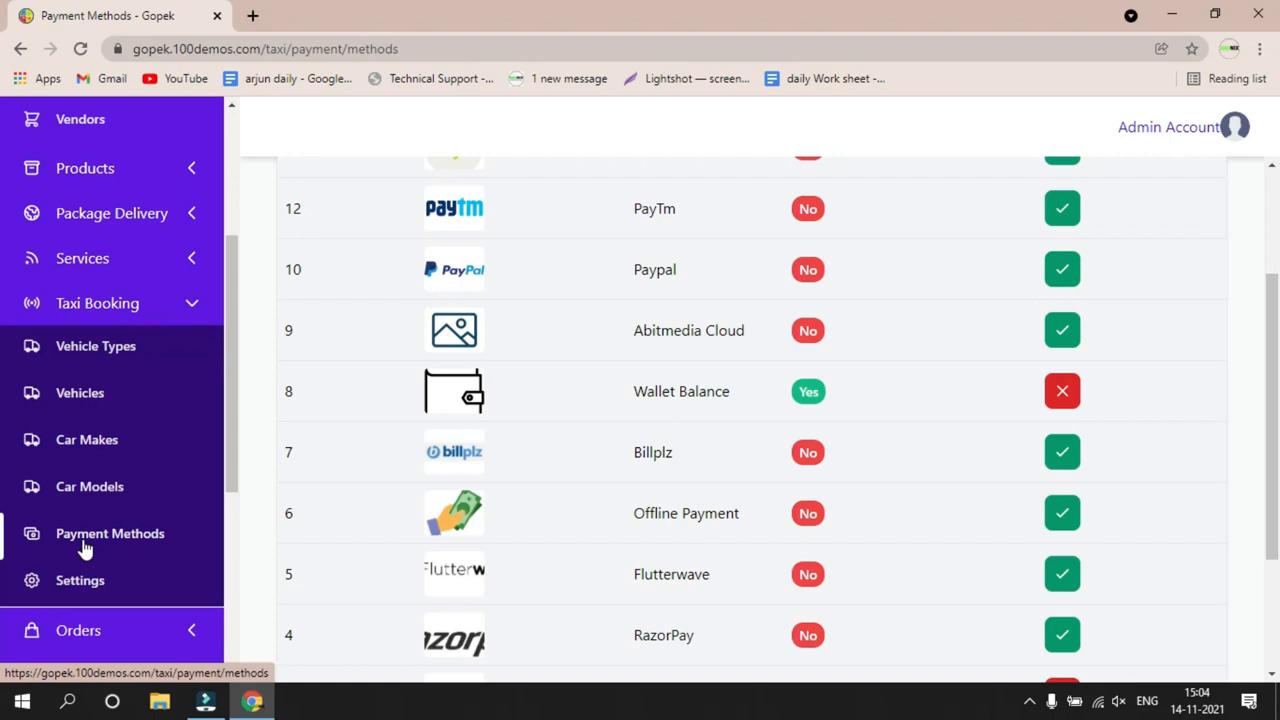
{"action": "left_click", "coordinate": [155, 535]}
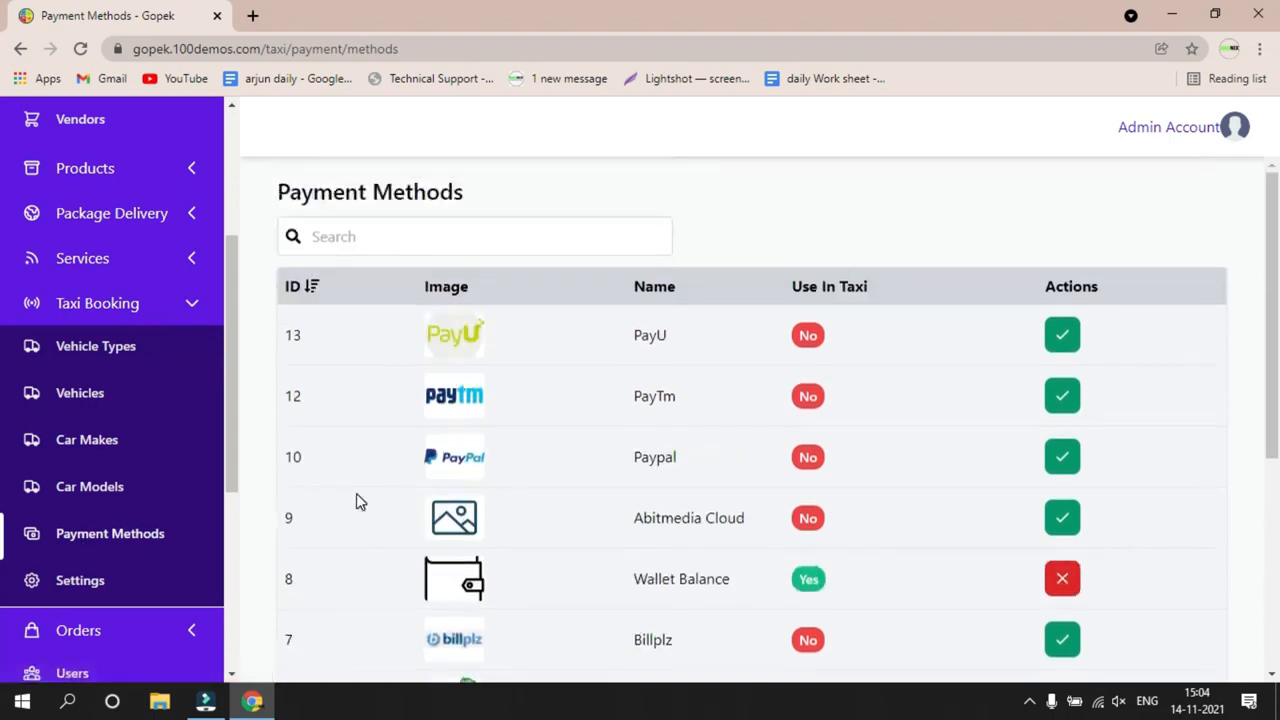
{"action": "scroll", "coordinate": [356, 500], "scroll_direction": "down", "scroll_amount": 1}
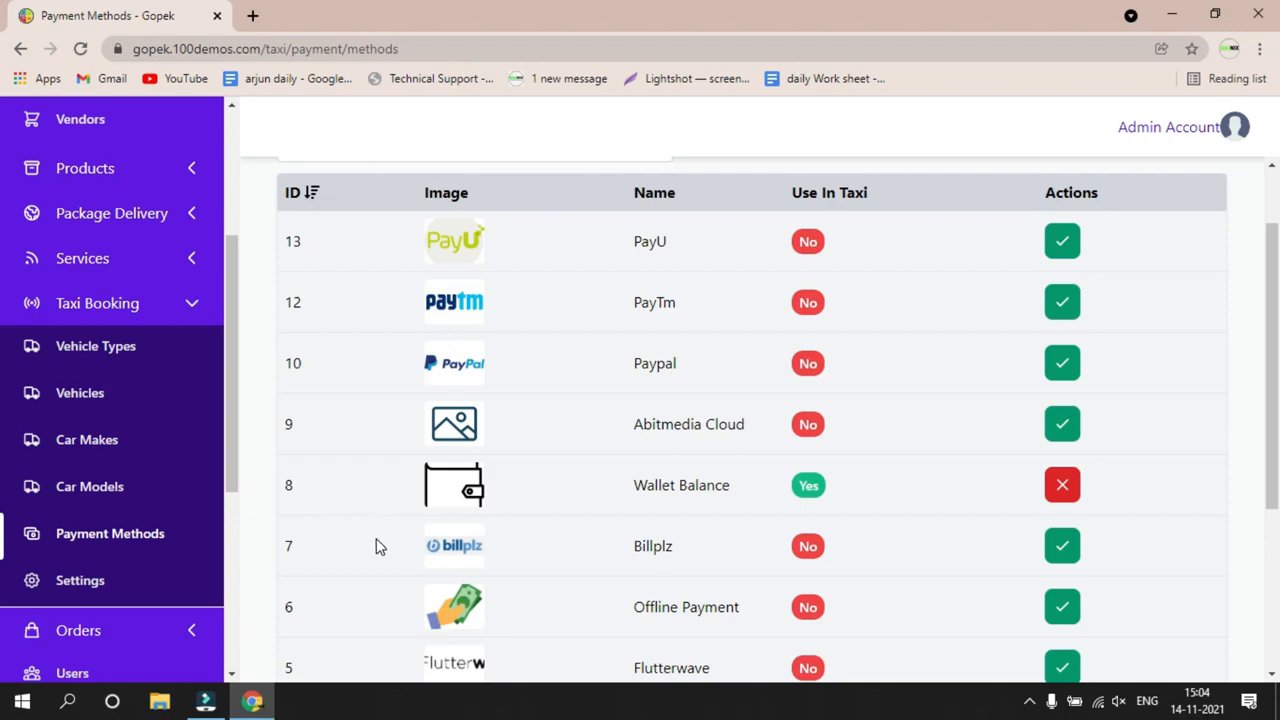
{"action": "scroll", "coordinate": [378, 492], "scroll_direction": "up", "scroll_amount": 1}
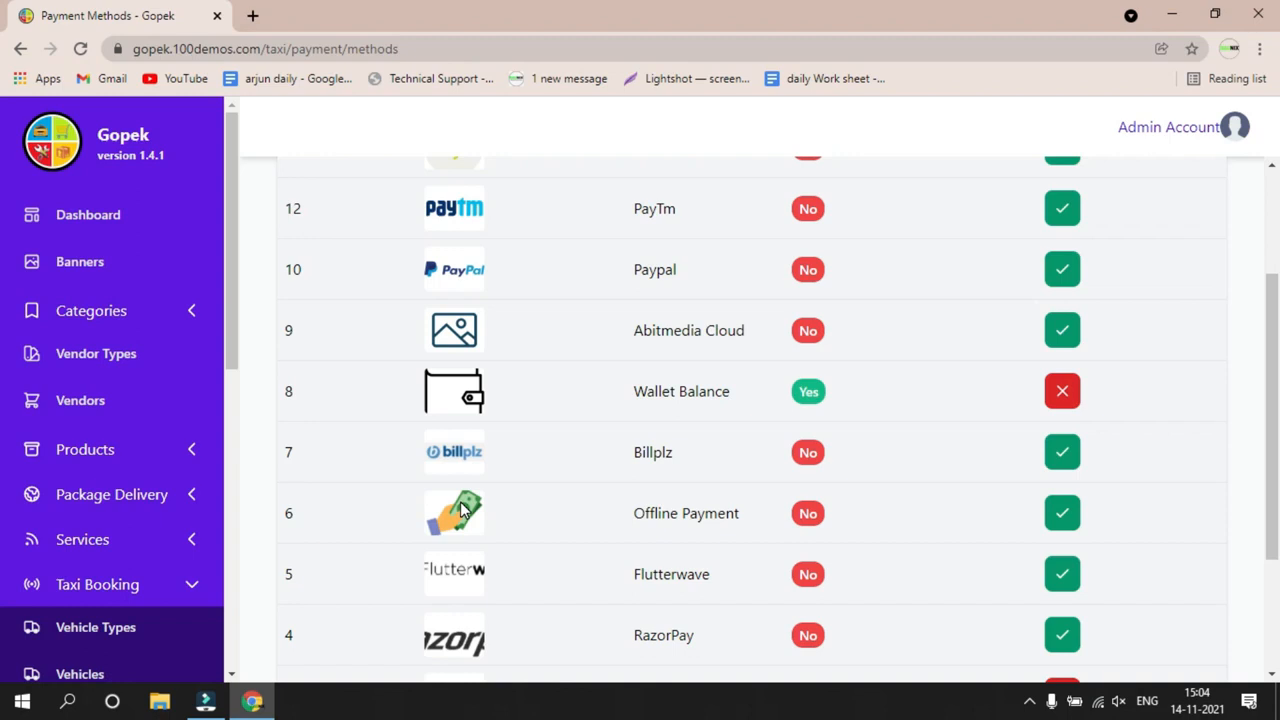
{"action": "scroll", "coordinate": [86, 535], "scroll_direction": "down", "scroll_amount": 3}
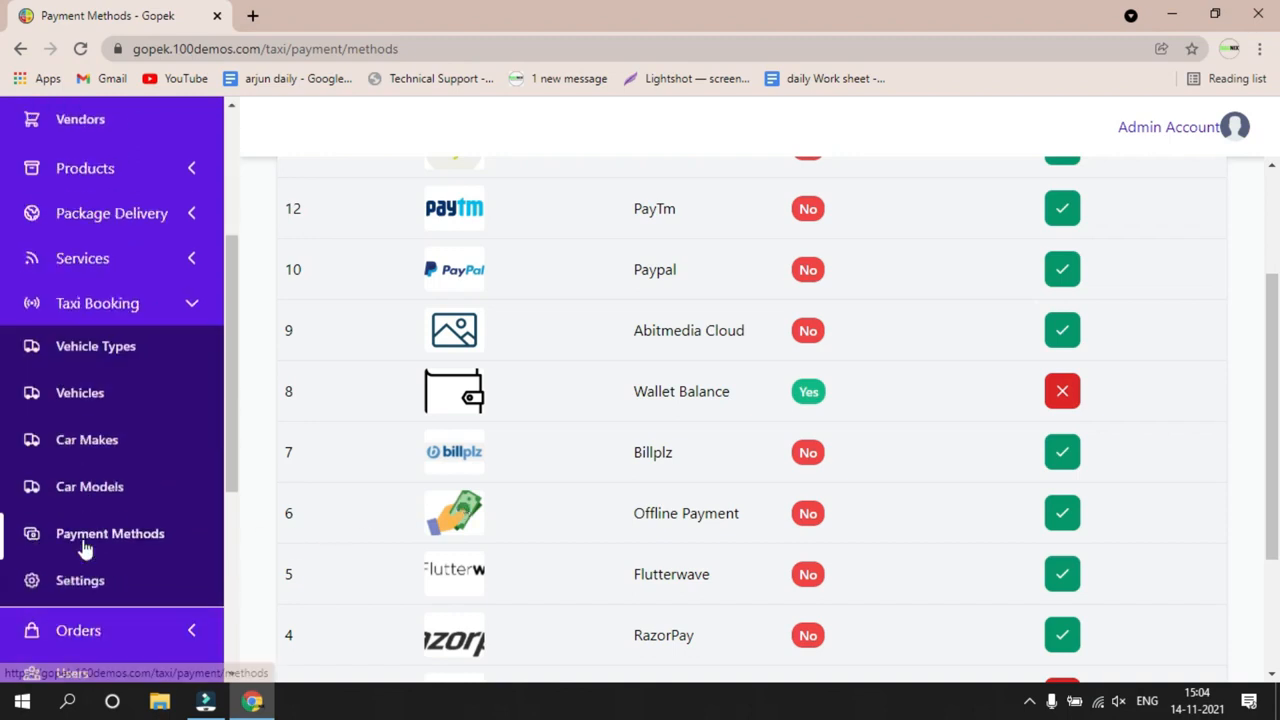
{"action": "left_click", "coordinate": [155, 537]}
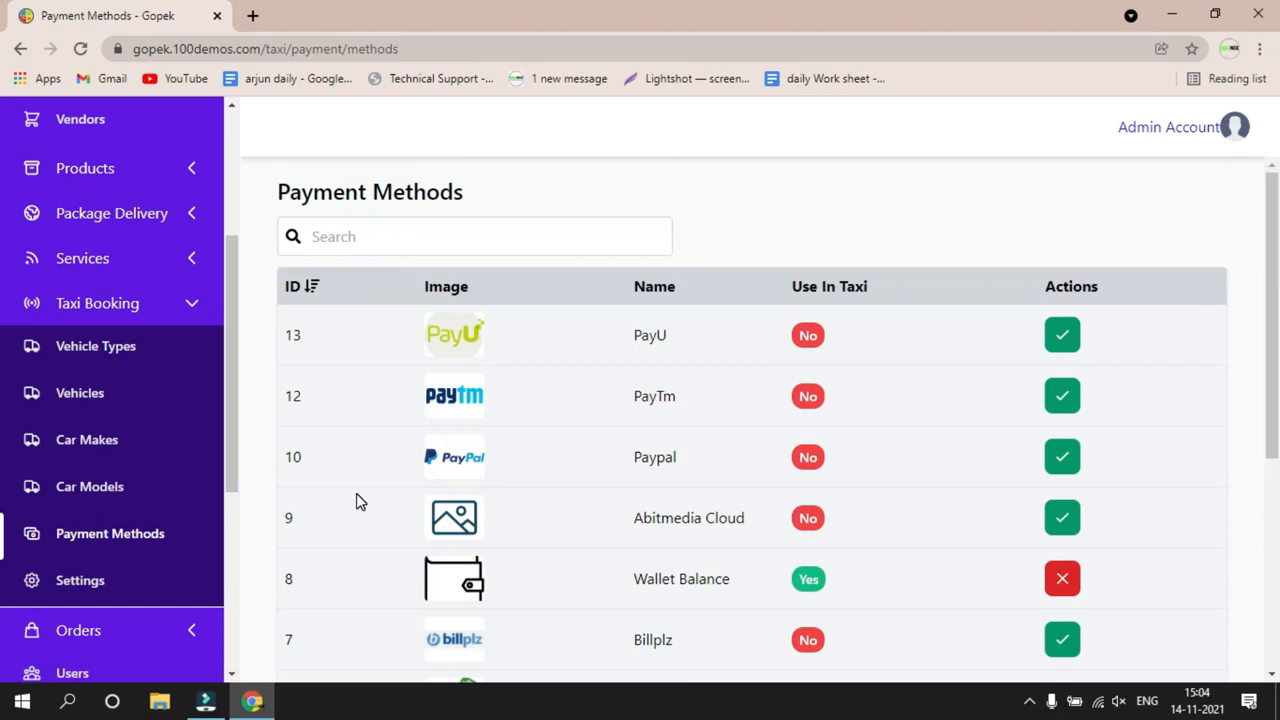
{"action": "scroll", "coordinate": [357, 494], "scroll_direction": "down", "scroll_amount": 1}
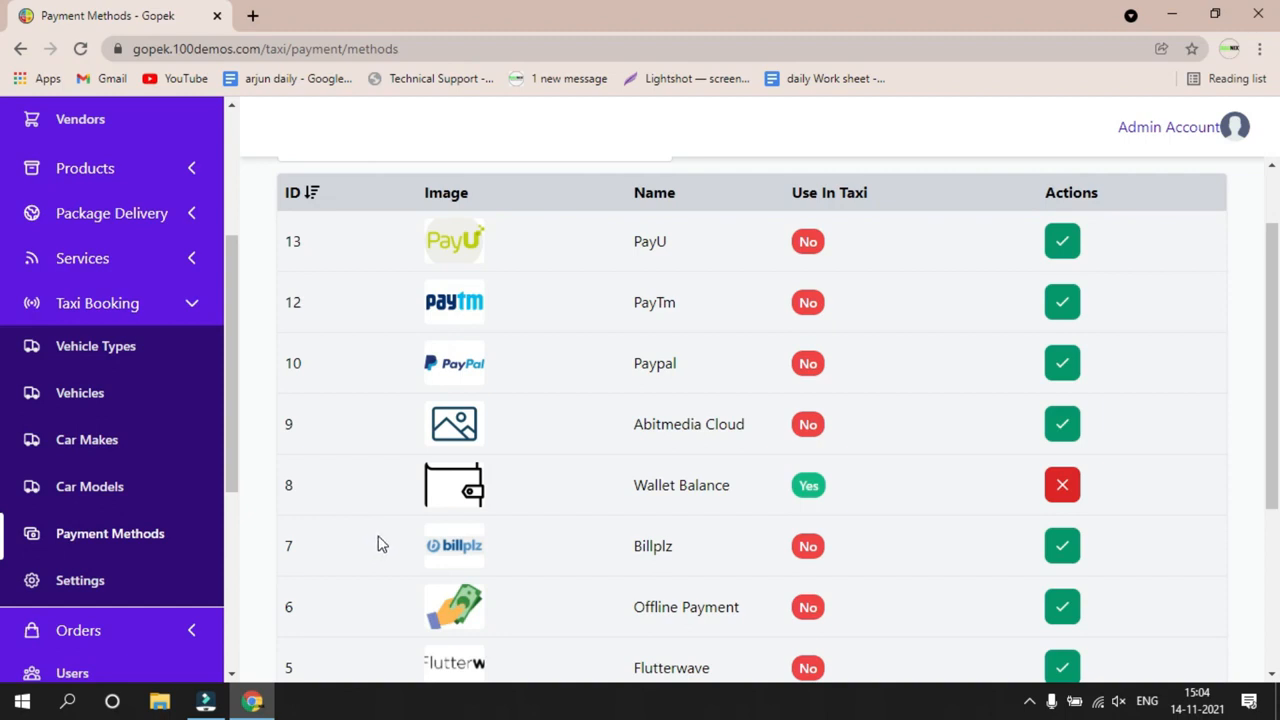
{"action": "scroll", "coordinate": [378, 493], "scroll_direction": "up", "scroll_amount": 2}
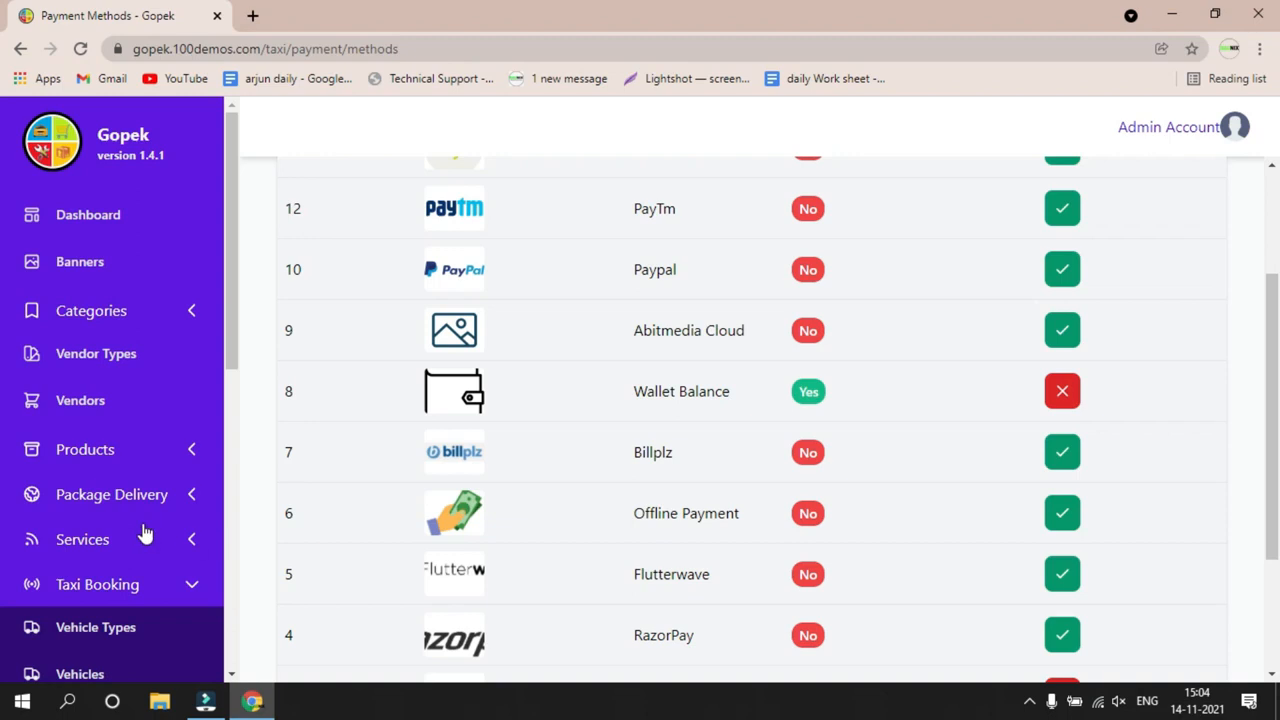
Reload the taxi Payment Methods list and examine its entries from PayU, PayTm and Paypal through Cash On Delivery.
{"action": "scroll", "coordinate": [120, 540], "scroll_direction": "down", "scroll_amount": 3}
{"action": "left_click", "coordinate": [90, 546]}
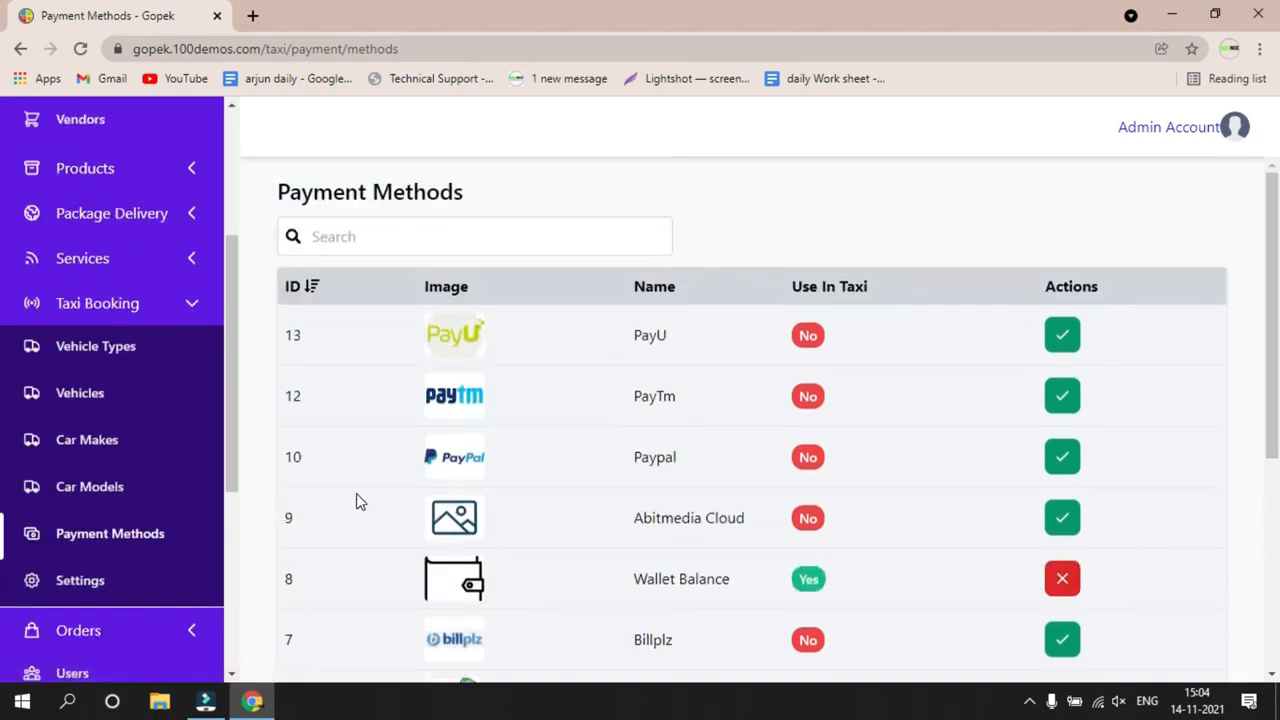
{"action": "scroll", "coordinate": [356, 493], "scroll_direction": "down", "scroll_amount": 1}
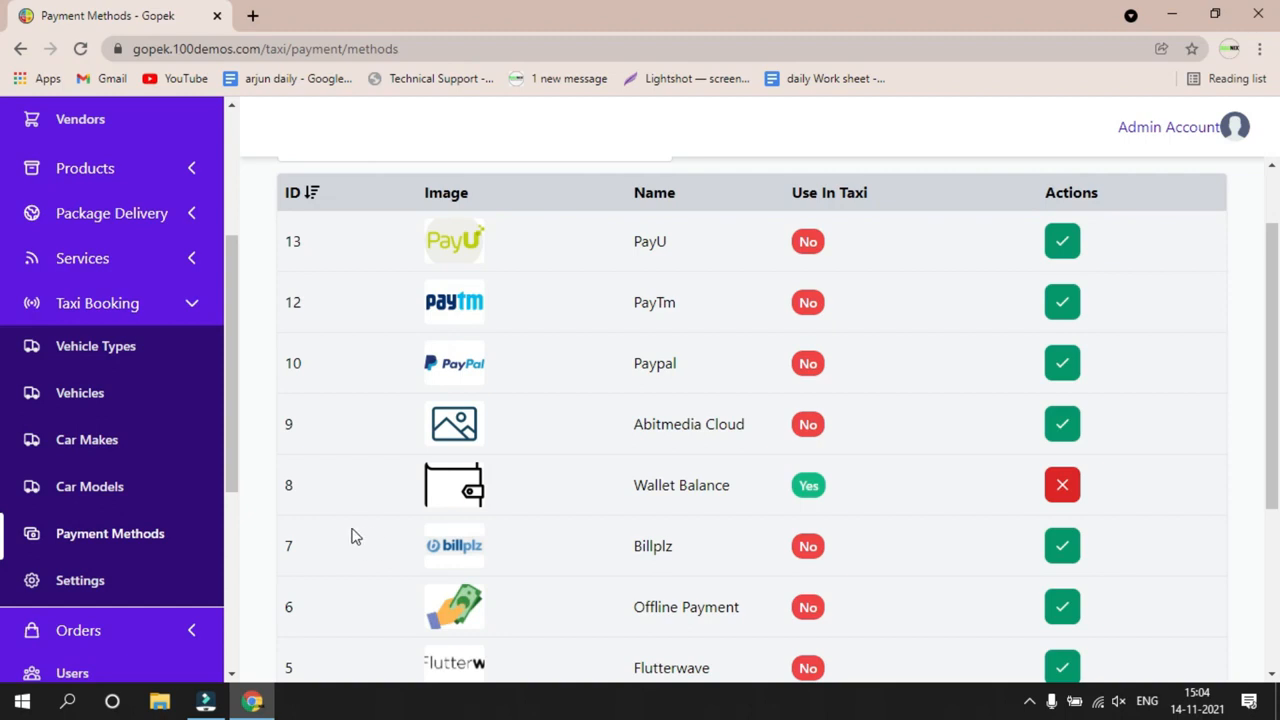
{"action": "scroll", "coordinate": [365, 457], "scroll_direction": "up", "scroll_amount": 1}
{"action": "double_click", "coordinate": [590, 345]}
{"action": "double_click", "coordinate": [645, 394]}
{"action": "double_click", "coordinate": [640, 458]}
{"action": "scroll", "coordinate": [670, 470], "scroll_direction": "down", "scroll_amount": 4}
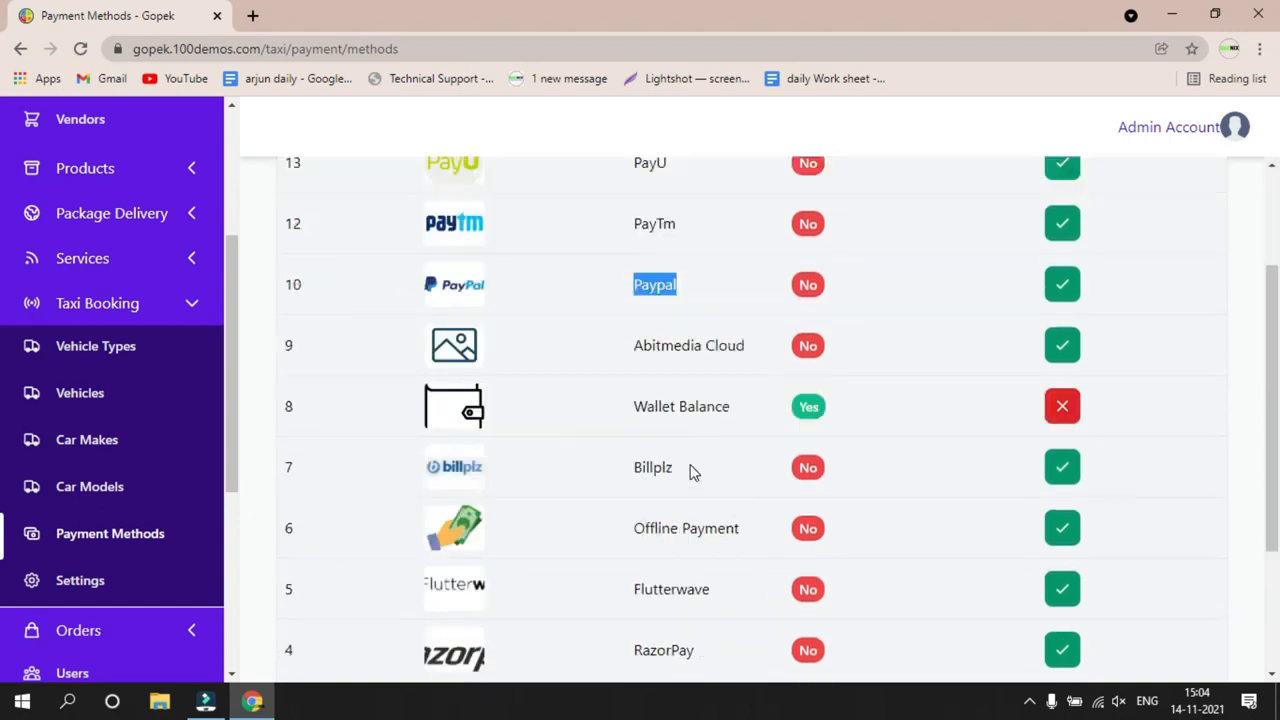
{"action": "scroll", "coordinate": [74, 489], "scroll_direction": "down", "scroll_amount": 2}
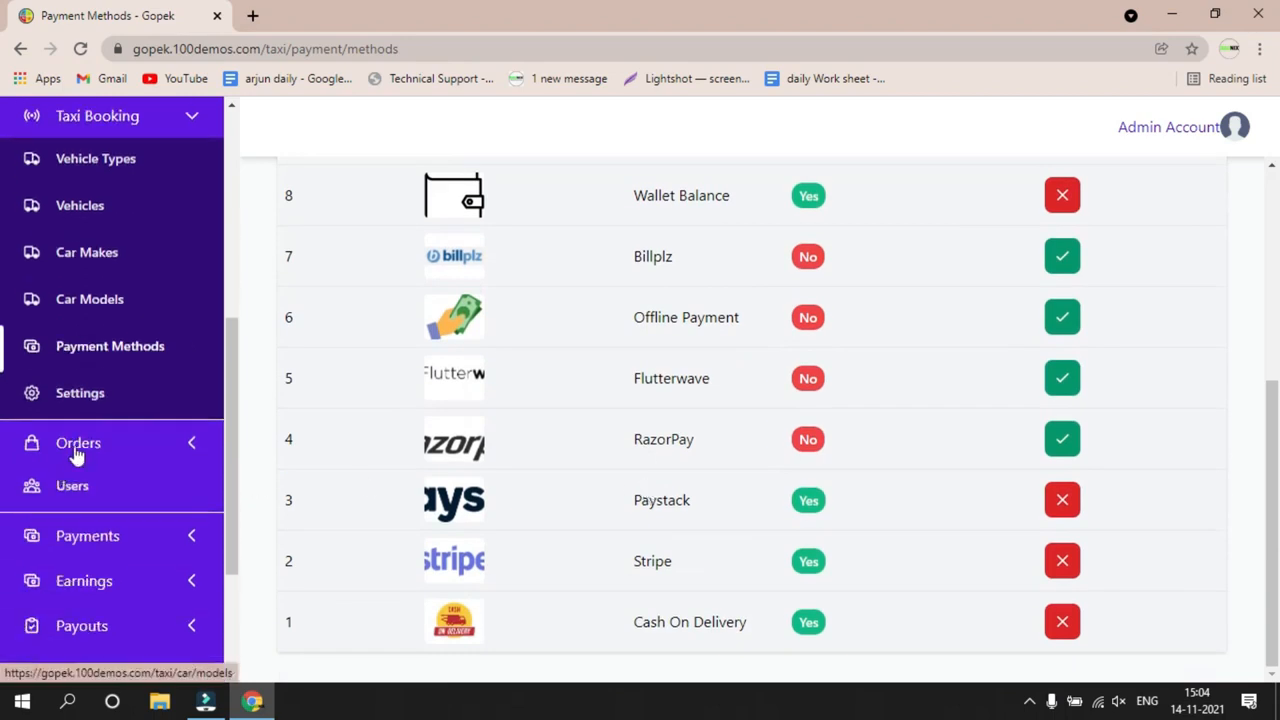
Open the Taxi Booking settings and examine the auto cancel time, average driving speed and custom notification messages.
{"action": "left_click", "coordinate": [80, 395]}
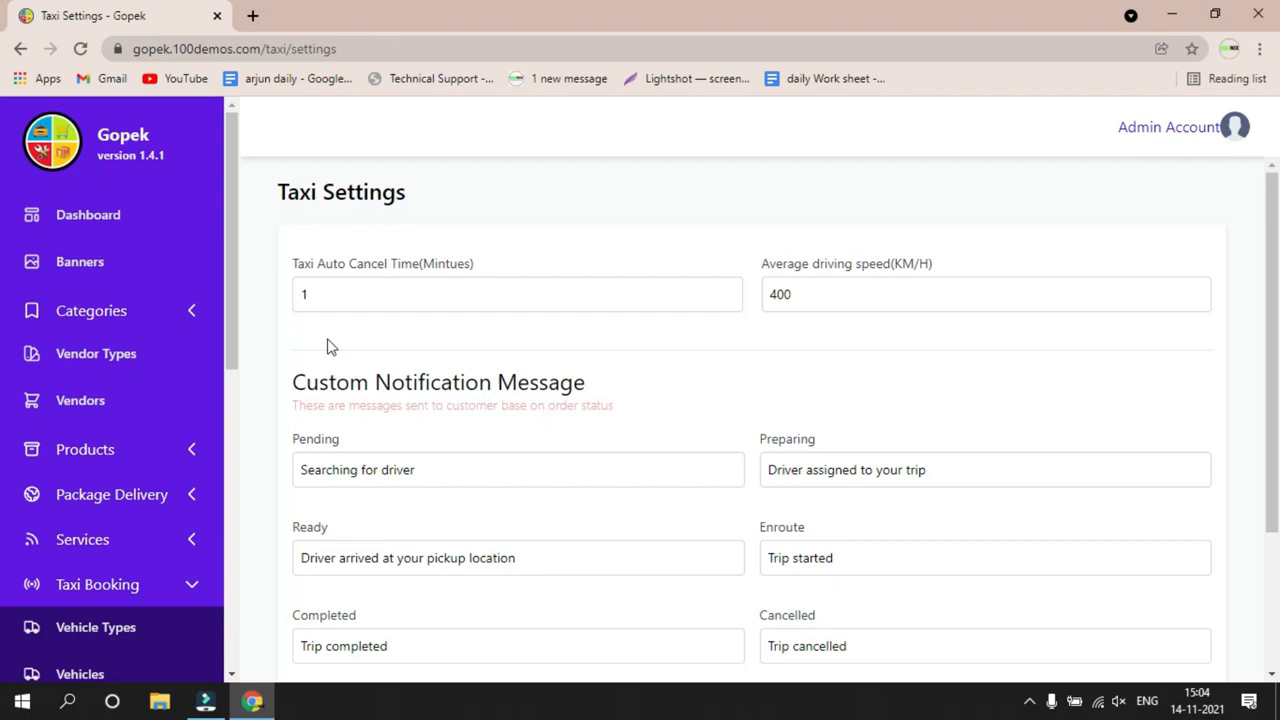
{"action": "left_click", "coordinate": [342, 295]}
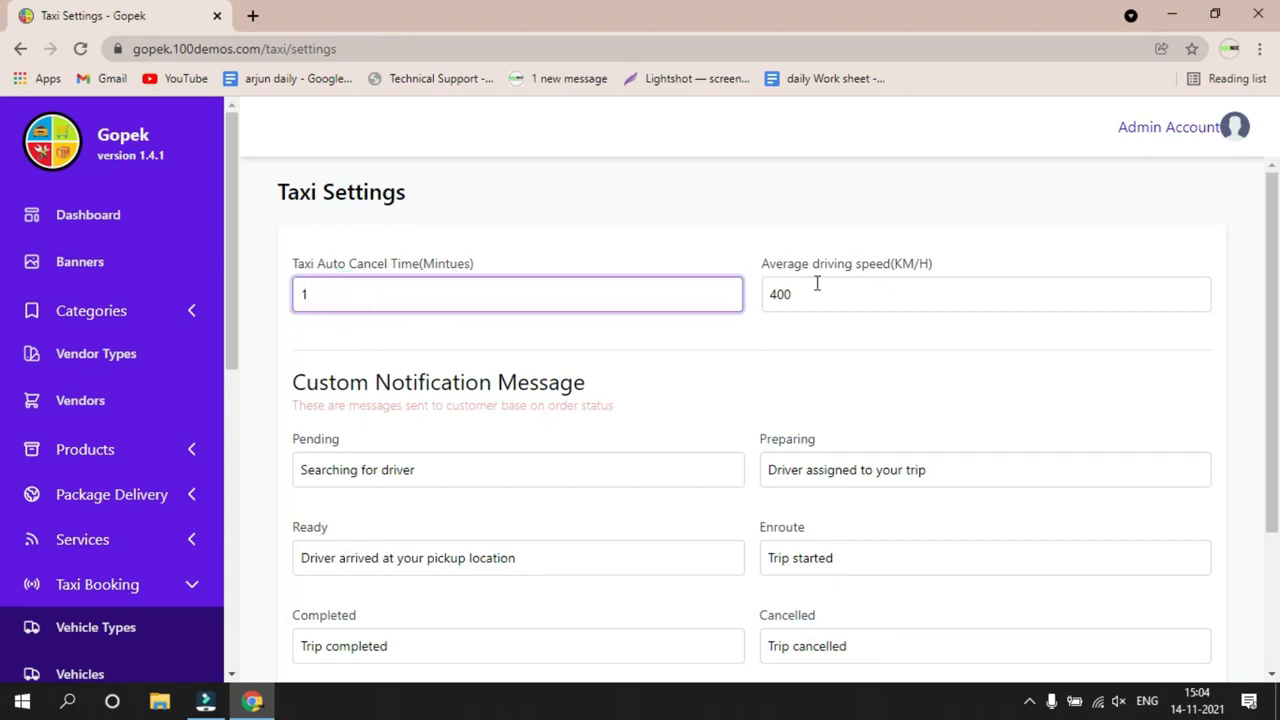
{"action": "scroll", "coordinate": [609, 429], "scroll_direction": "down", "scroll_amount": 3}
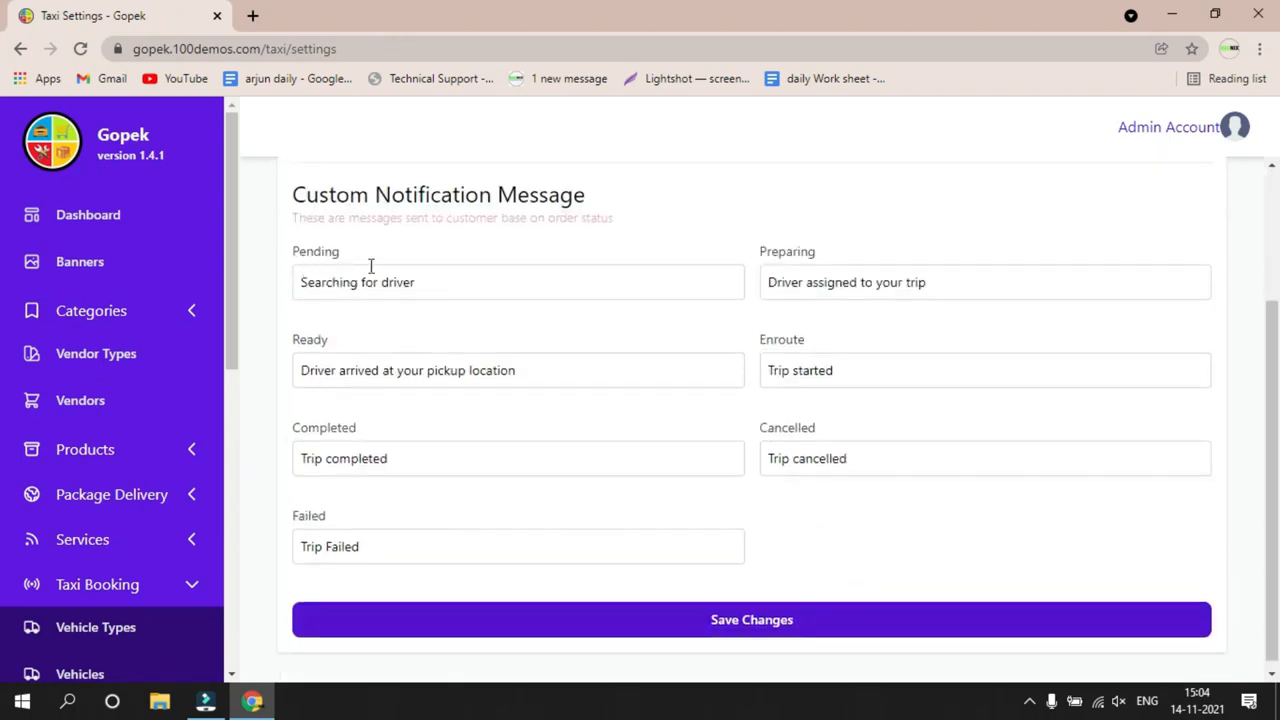
{"action": "left_click", "coordinate": [370, 285]}
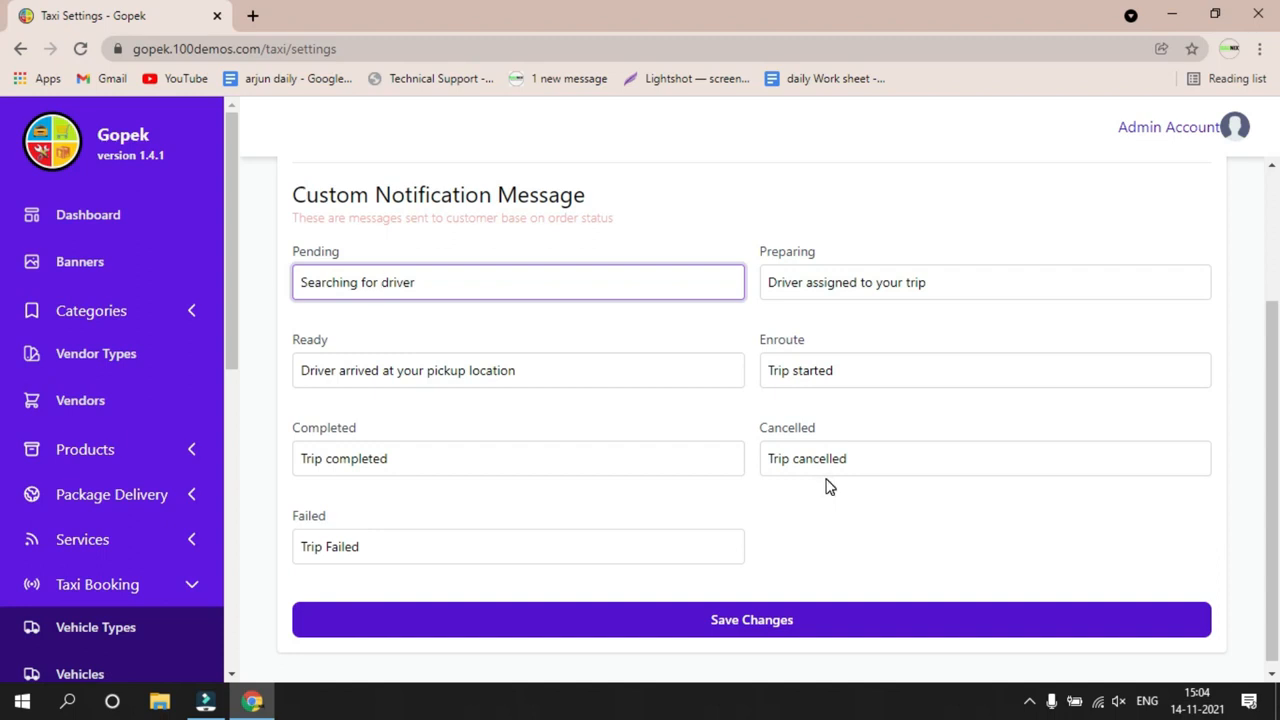
Open the General Settings page of the Settings section.
{"action": "scroll", "coordinate": [100, 400], "scroll_direction": "down", "scroll_amount": 10}
{"action": "left_click", "coordinate": [23, 457]}
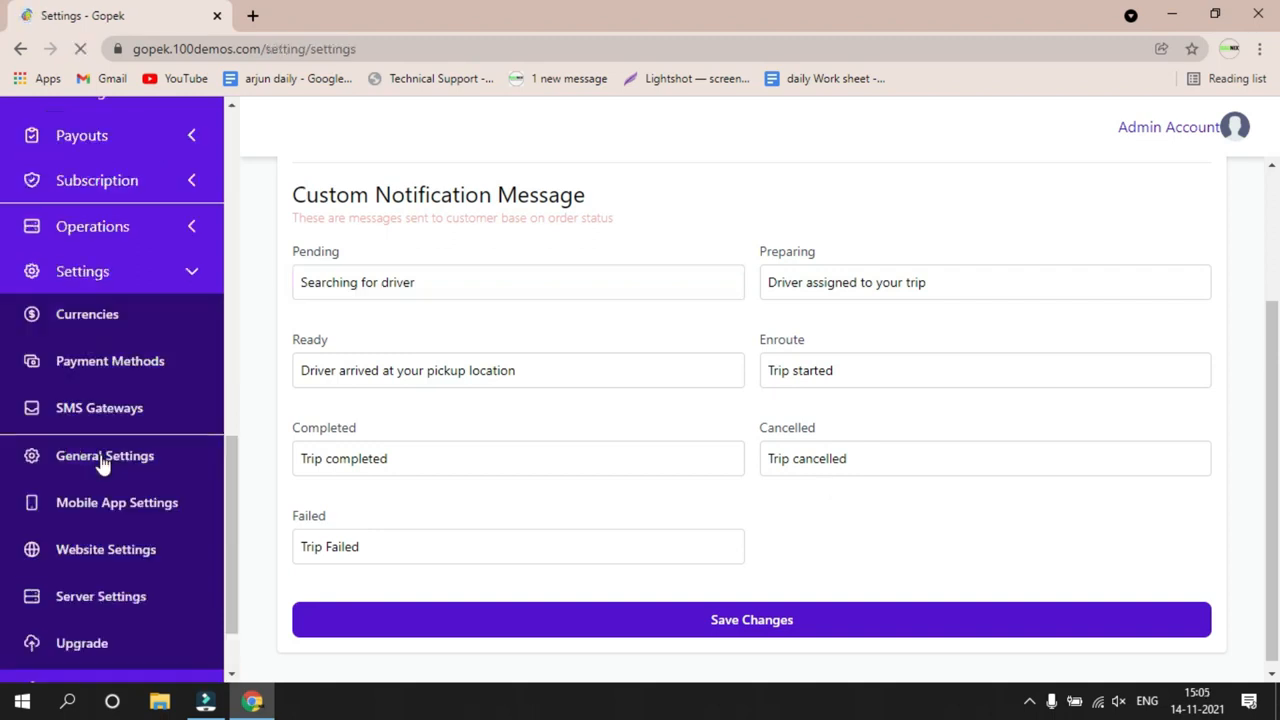
Examine the Web App Settings from website name, language and color to phone country code, timezone and order scheduling fields.
{"action": "left_click", "coordinate": [728, 291]}
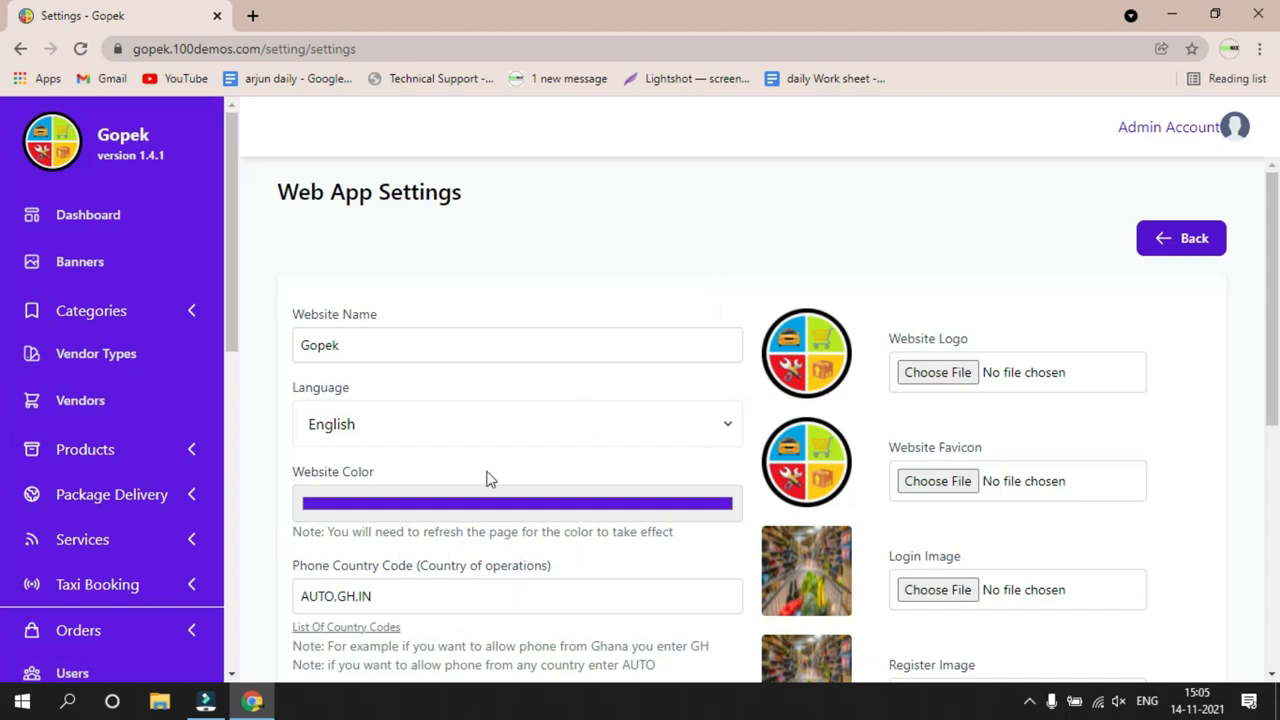
{"action": "scroll", "coordinate": [413, 460], "scroll_direction": "down", "scroll_amount": 3}
{"action": "left_click", "coordinate": [407, 317]}
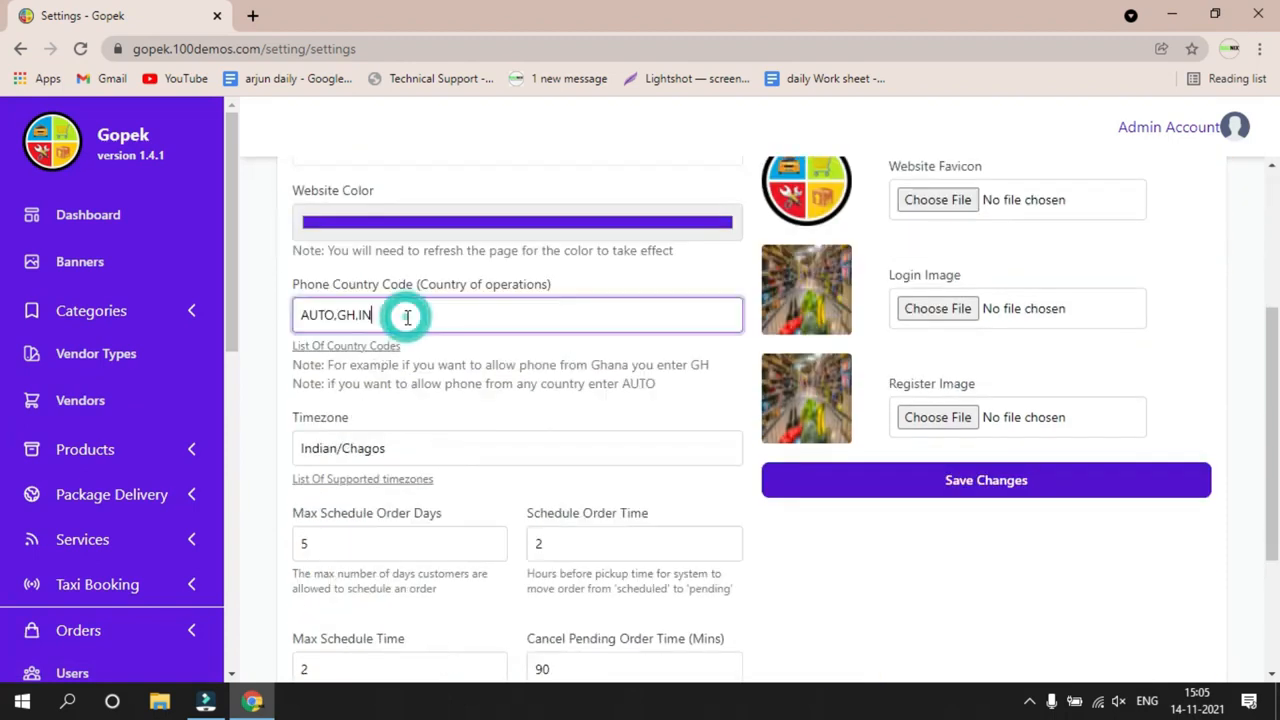
{"action": "scroll", "coordinate": [409, 325], "scroll_direction": "up", "scroll_amount": 1}
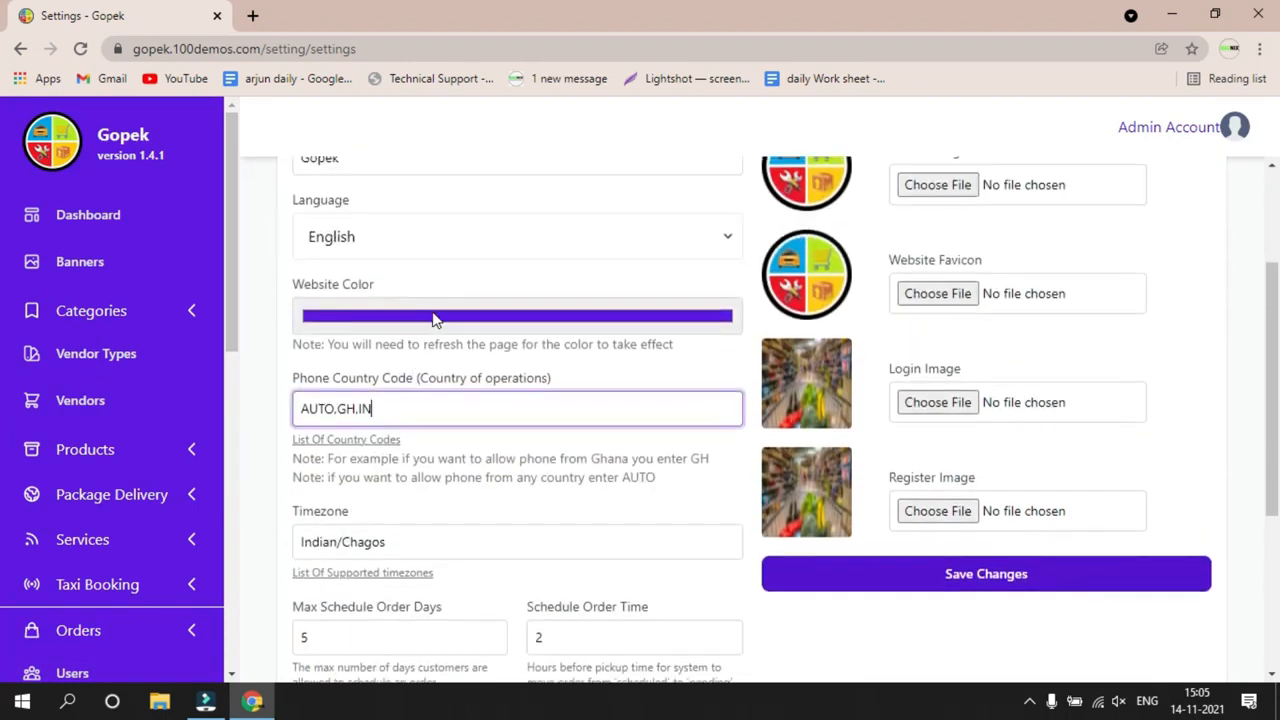
{"action": "scroll", "coordinate": [448, 373], "scroll_direction": "down", "scroll_amount": 2}
{"action": "scroll", "coordinate": [430, 360], "scroll_direction": "down", "scroll_amount": 1}
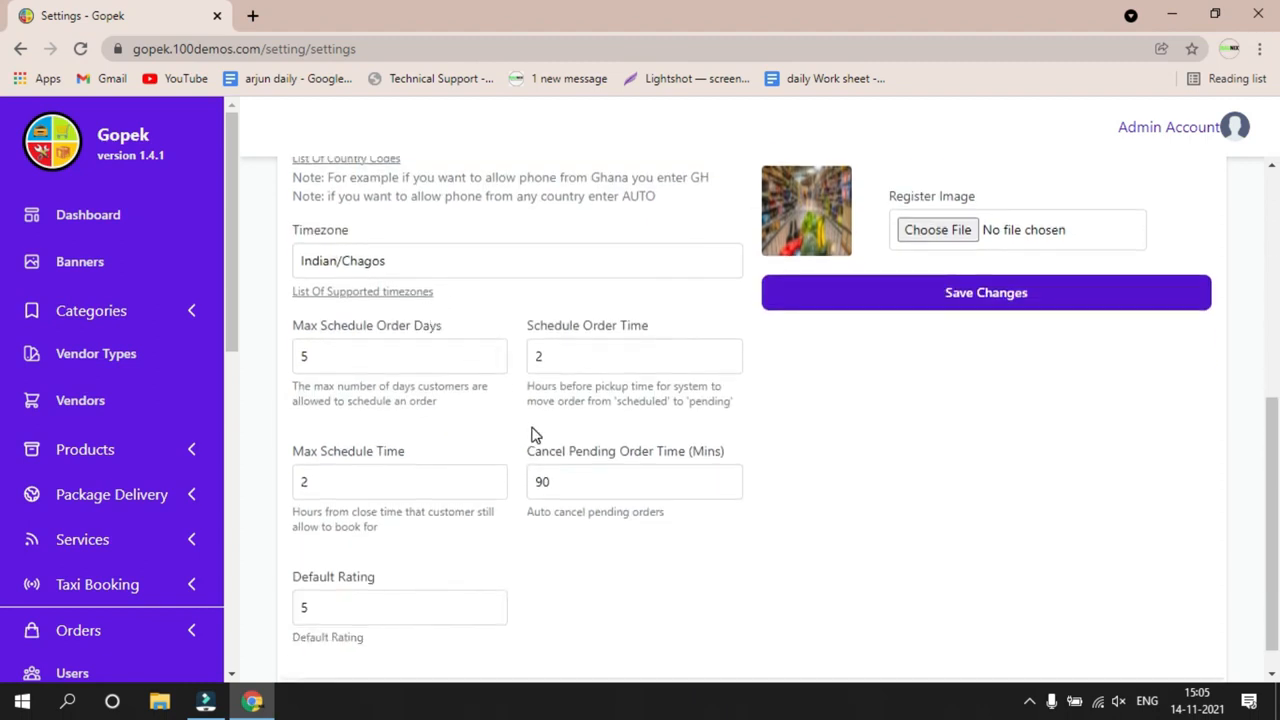
{"action": "scroll", "coordinate": [533, 435], "scroll_direction": "down", "scroll_amount": 1}
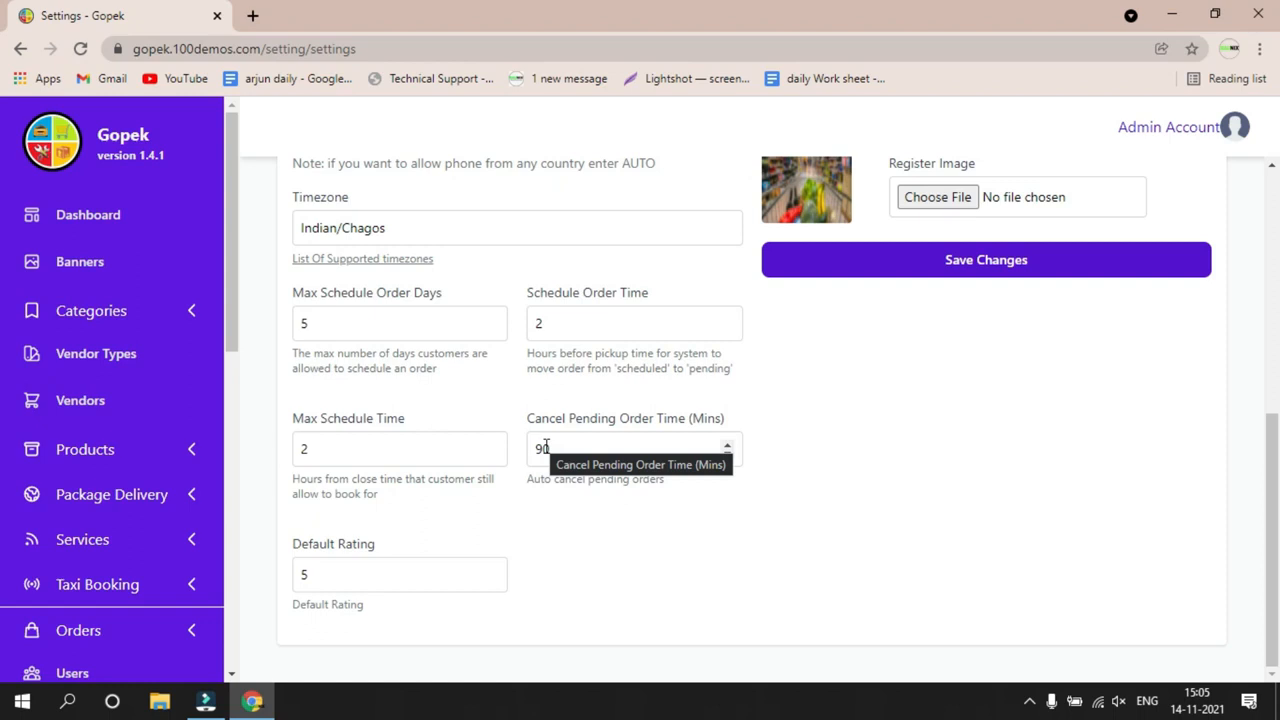
Review the schedule time, cancel pending order time and default rating settings, plus the website logo, favicon, login and register image settings.
{"action": "scroll", "coordinate": [482, 425], "scroll_direction": "up", "scroll_amount": 2}
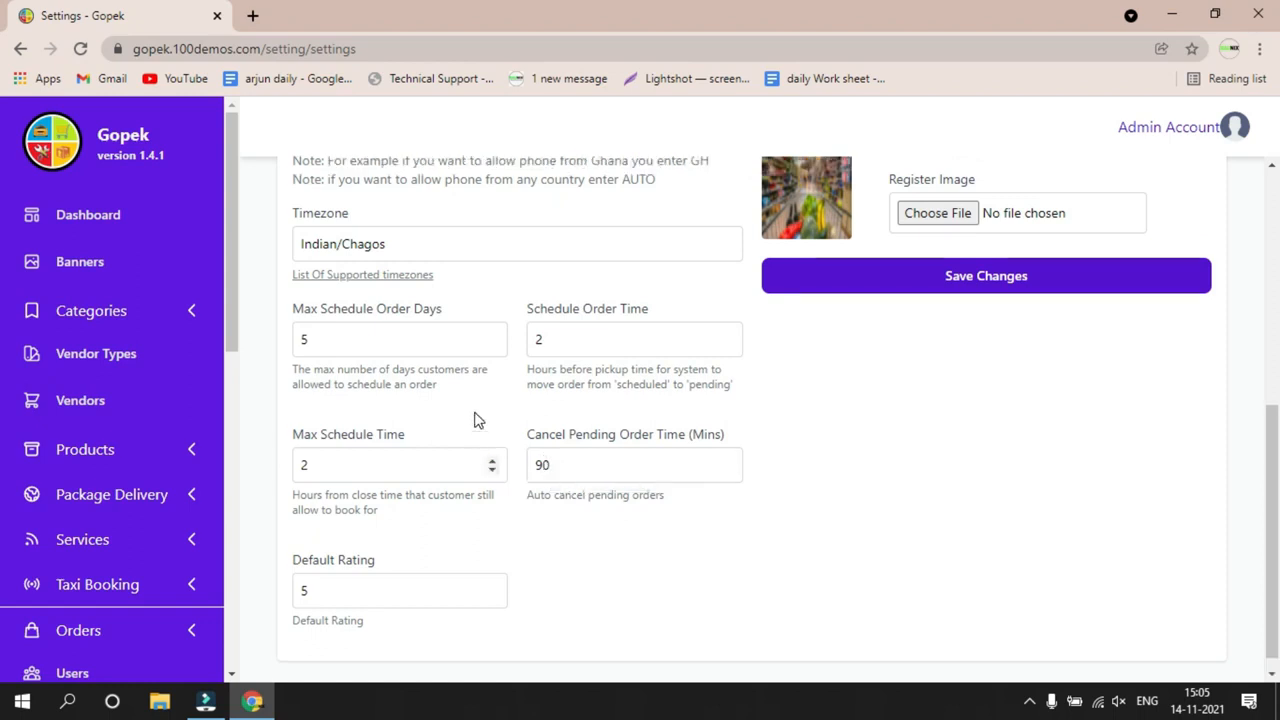
{"action": "scroll", "coordinate": [490, 417], "scroll_direction": "down", "scroll_amount": 2}
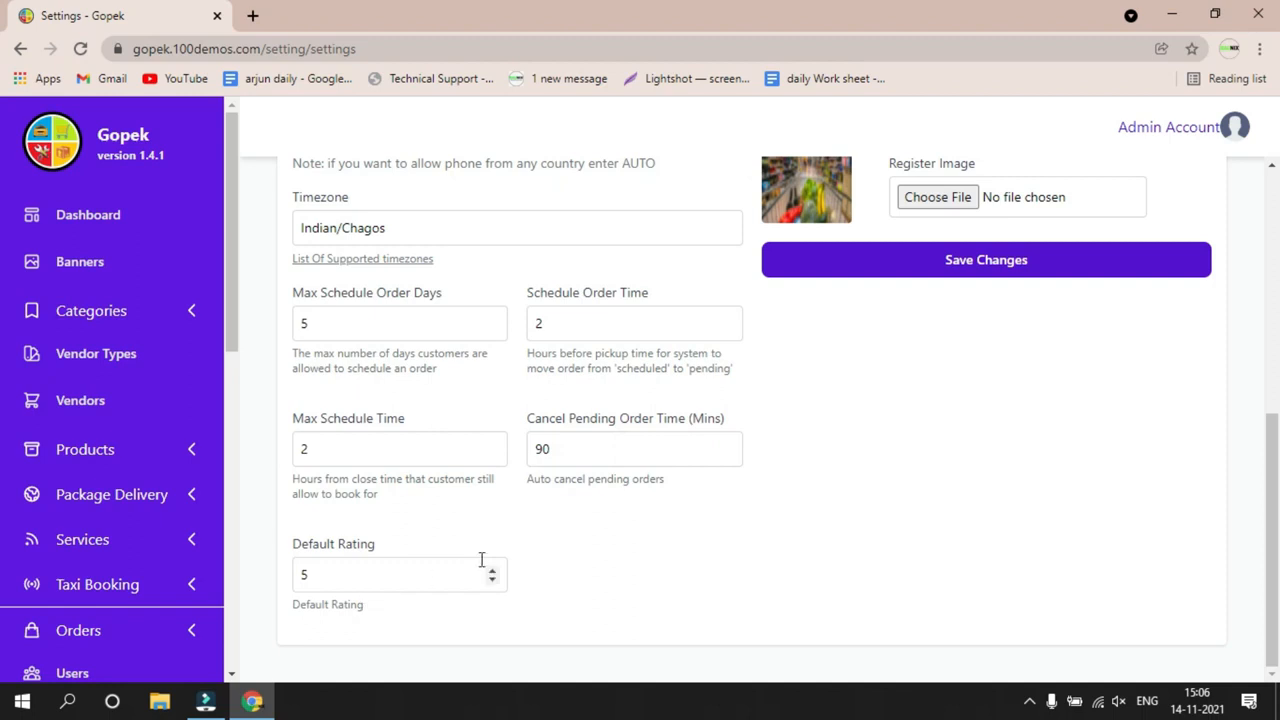
{"action": "scroll", "coordinate": [482, 557], "scroll_direction": "up", "scroll_amount": 2}
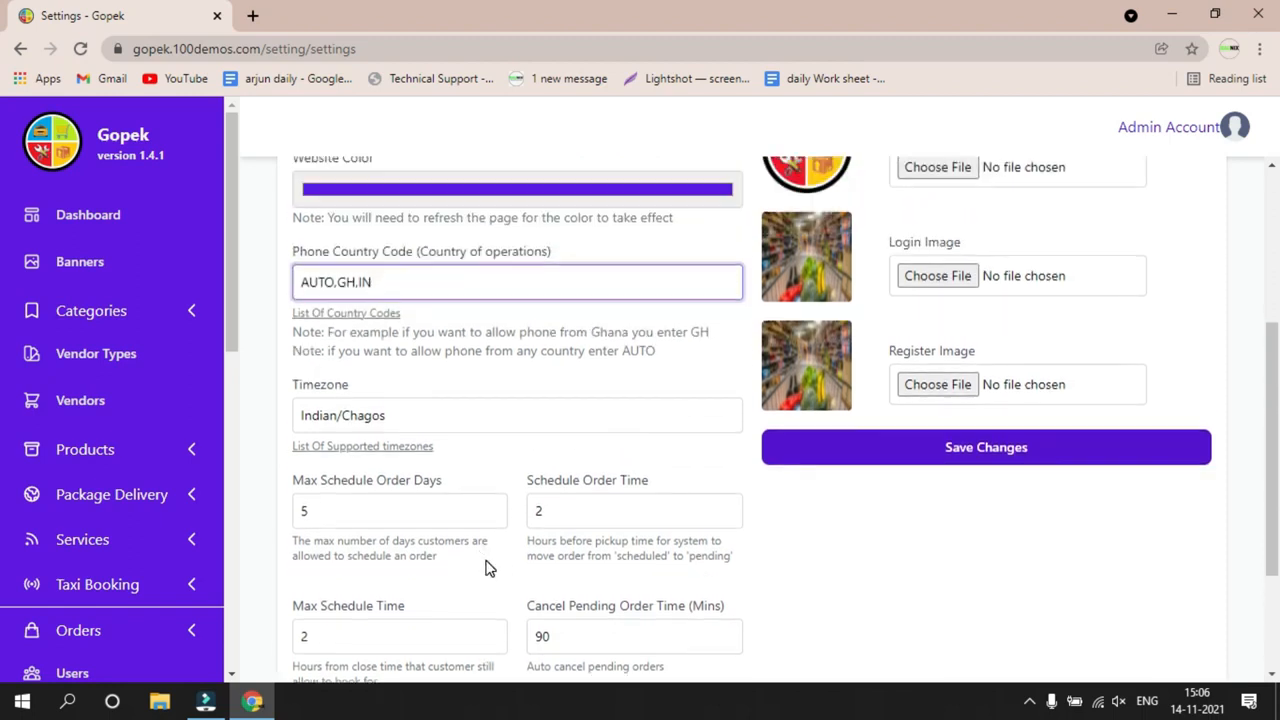
{"action": "scroll", "coordinate": [497, 565], "scroll_direction": "down", "scroll_amount": 1}
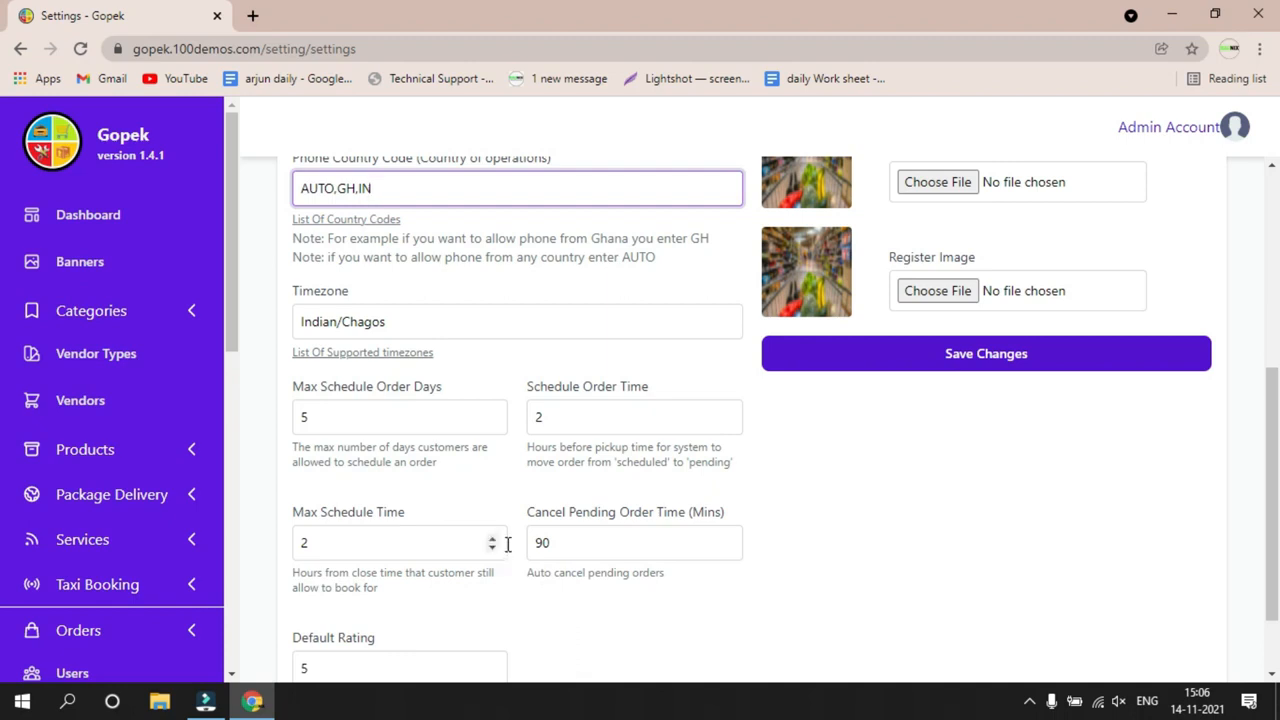
{"action": "scroll", "coordinate": [507, 543], "scroll_direction": "up", "scroll_amount": 2}
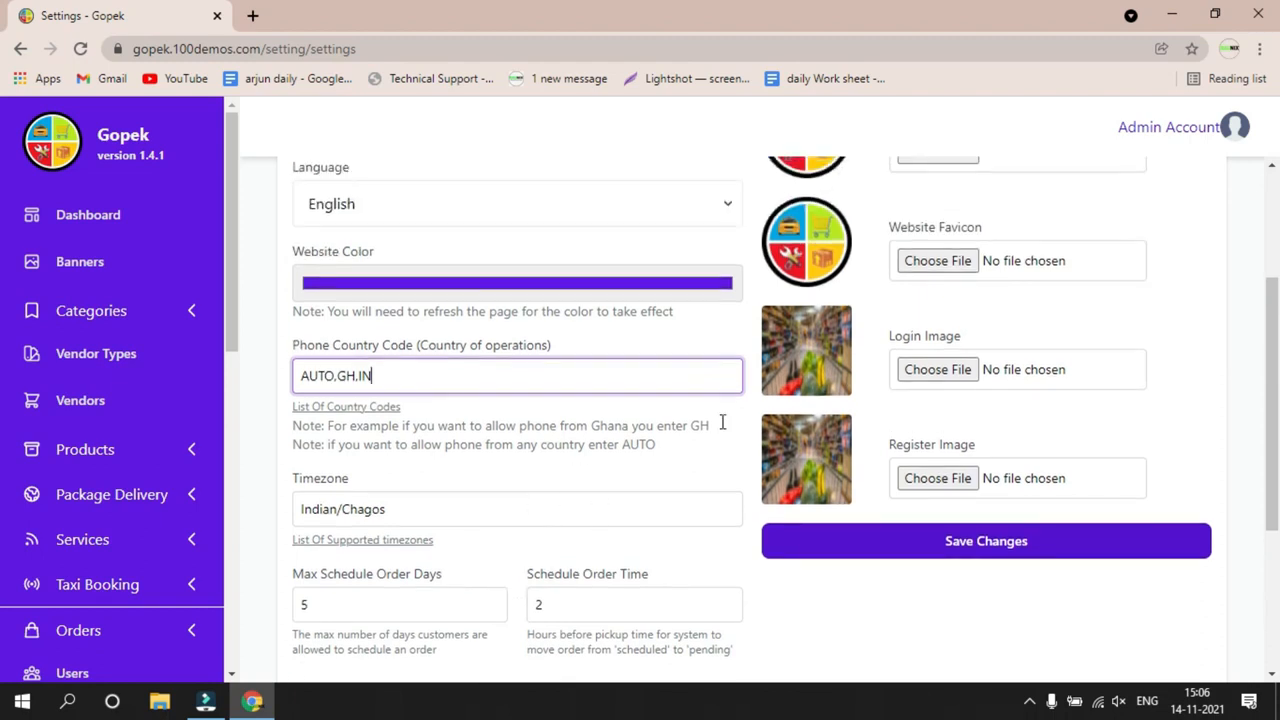
{"action": "scroll", "coordinate": [824, 425], "scroll_direction": "up", "scroll_amount": 2}
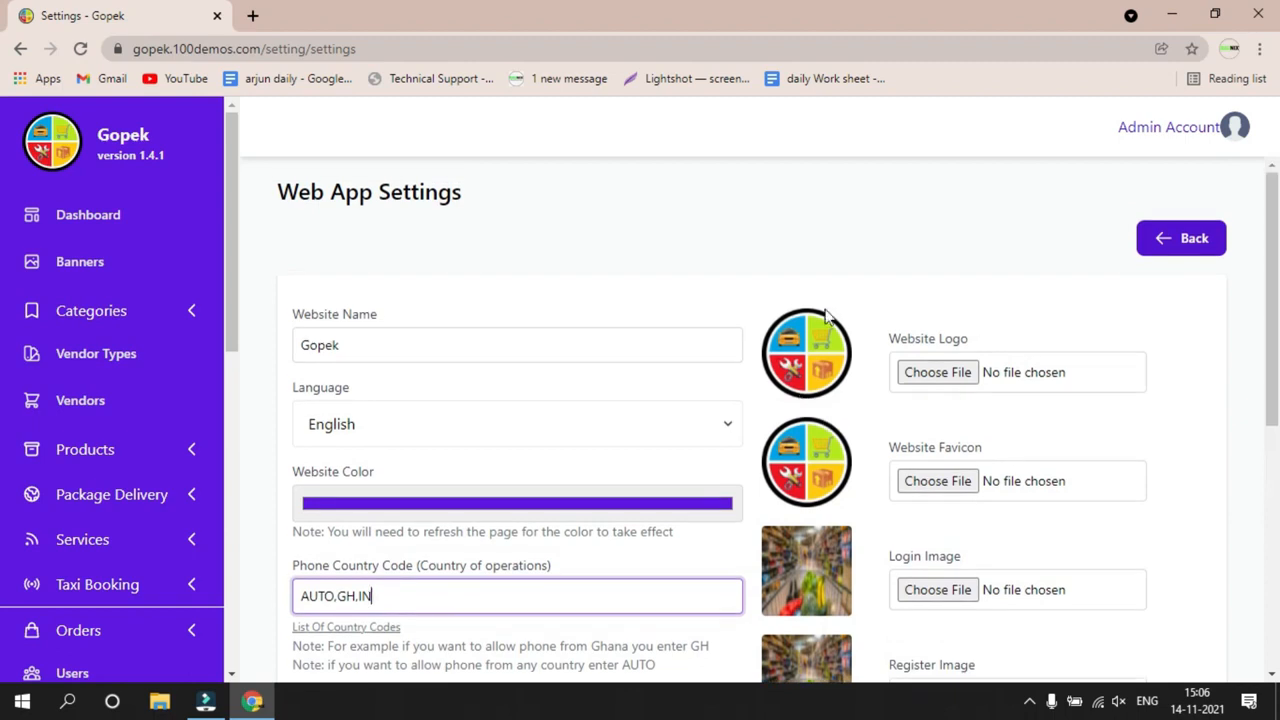
{"action": "scroll", "coordinate": [414, 294], "scroll_direction": "down", "scroll_amount": 1}
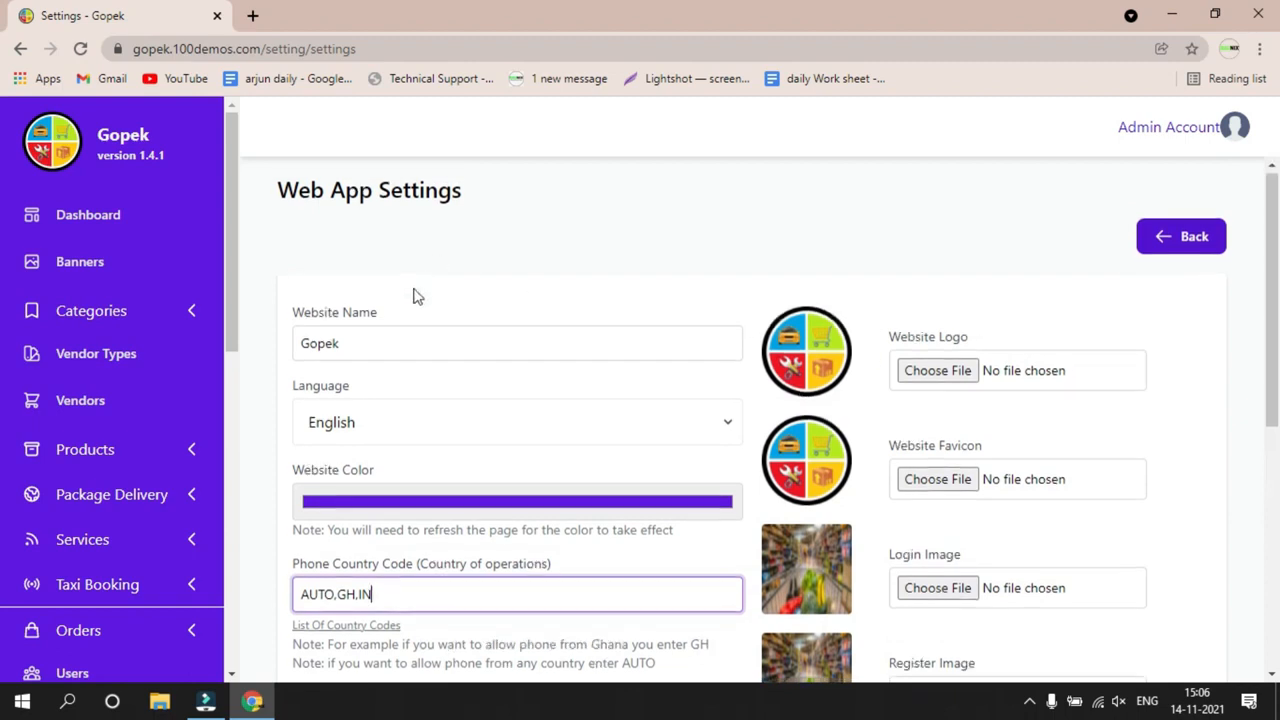
Open the Mobile App Settings page and check which providers are offered for phone OTP verification.
{"action": "scroll", "coordinate": [165, 443], "scroll_direction": "down", "scroll_amount": 3}
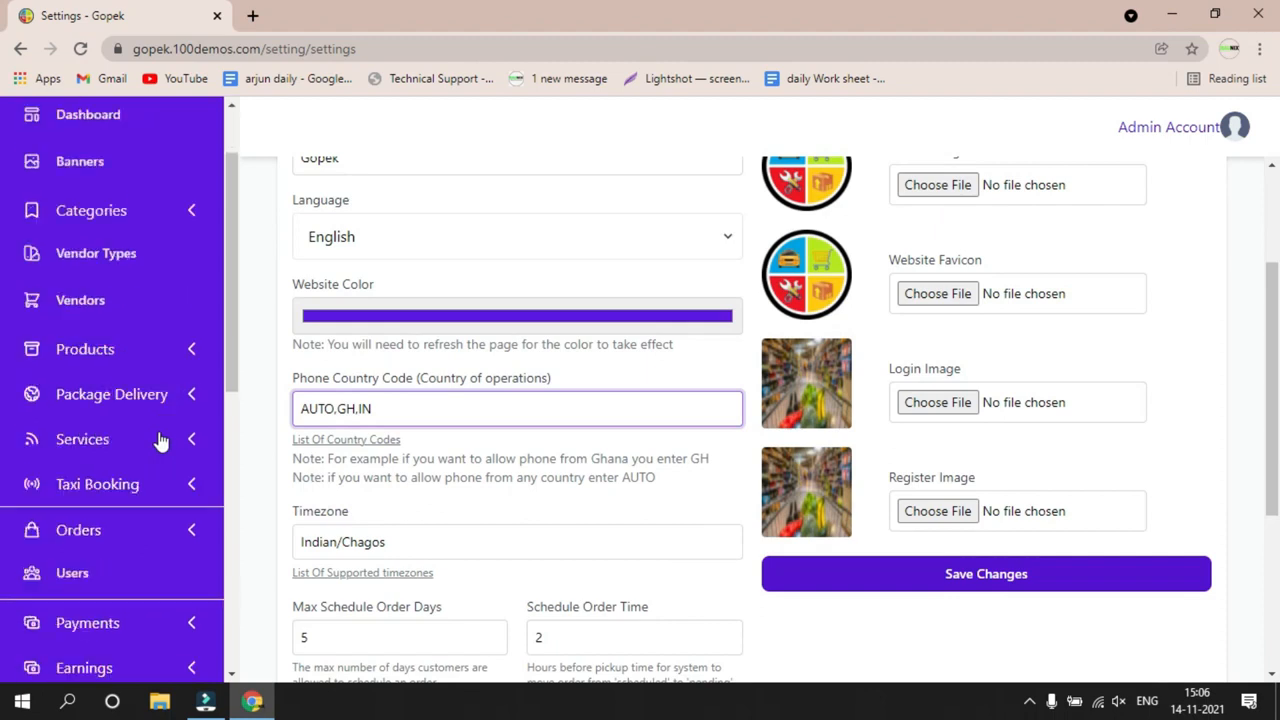
{"action": "scroll", "coordinate": [148, 450], "scroll_direction": "down", "scroll_amount": 3}
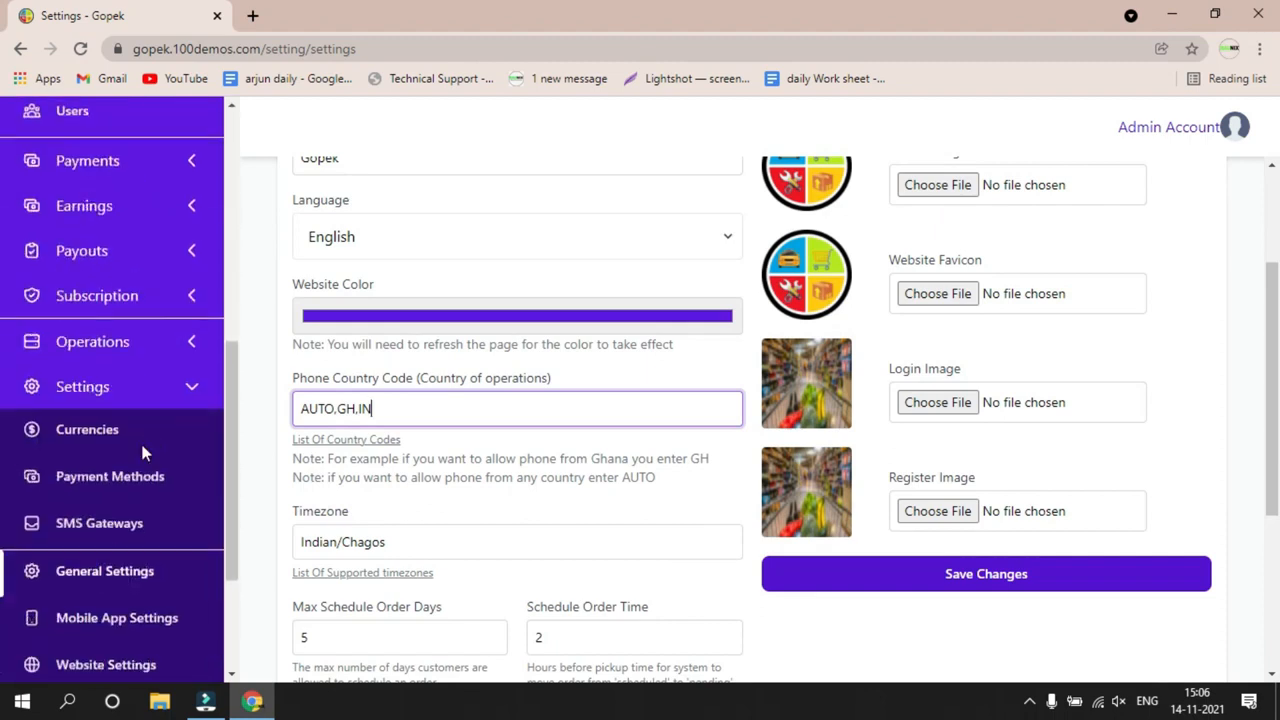
{"action": "scroll", "coordinate": [125, 460], "scroll_direction": "down", "scroll_amount": 1}
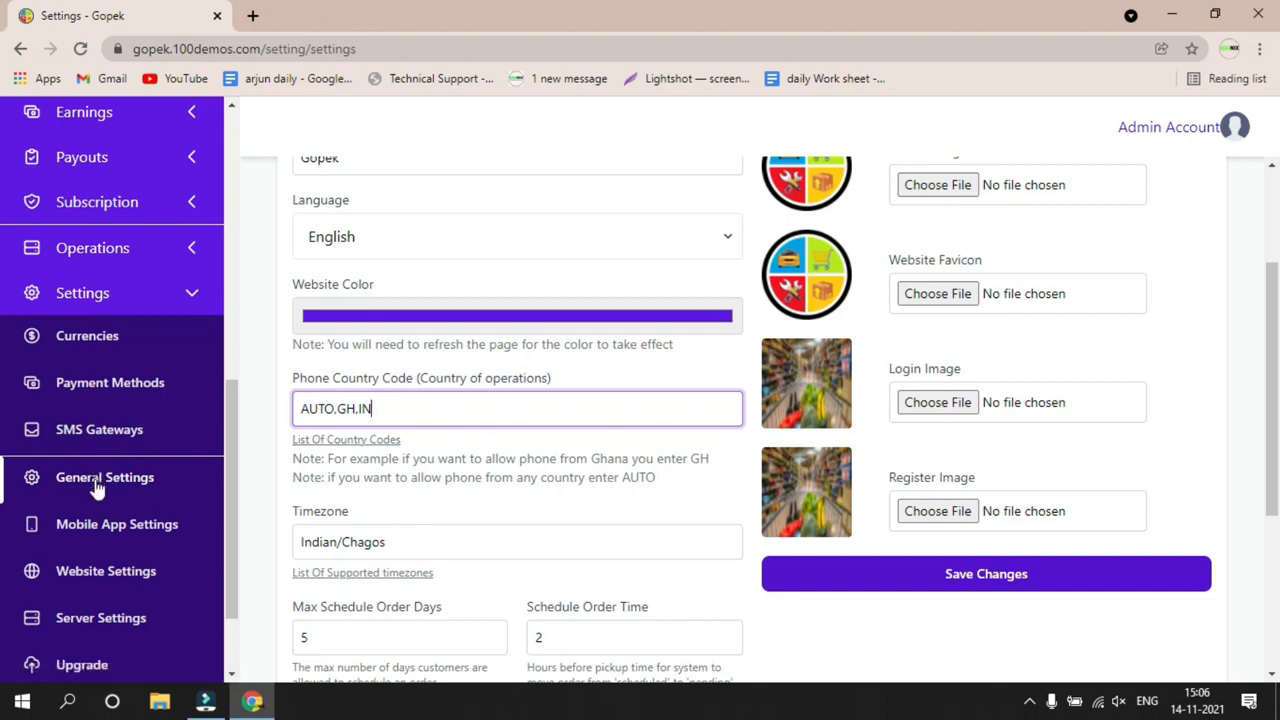
{"action": "left_click", "coordinate": [100, 522]}
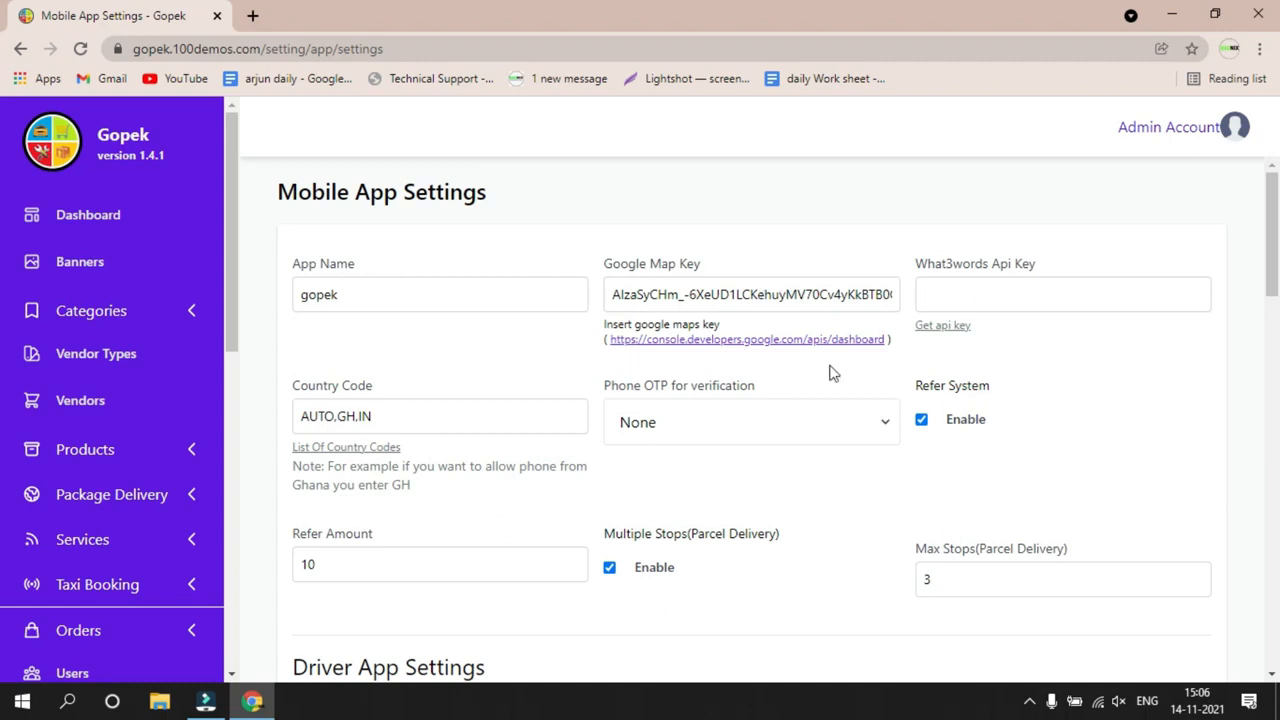
{"action": "scroll", "coordinate": [492, 396], "scroll_direction": "down", "scroll_amount": 1}
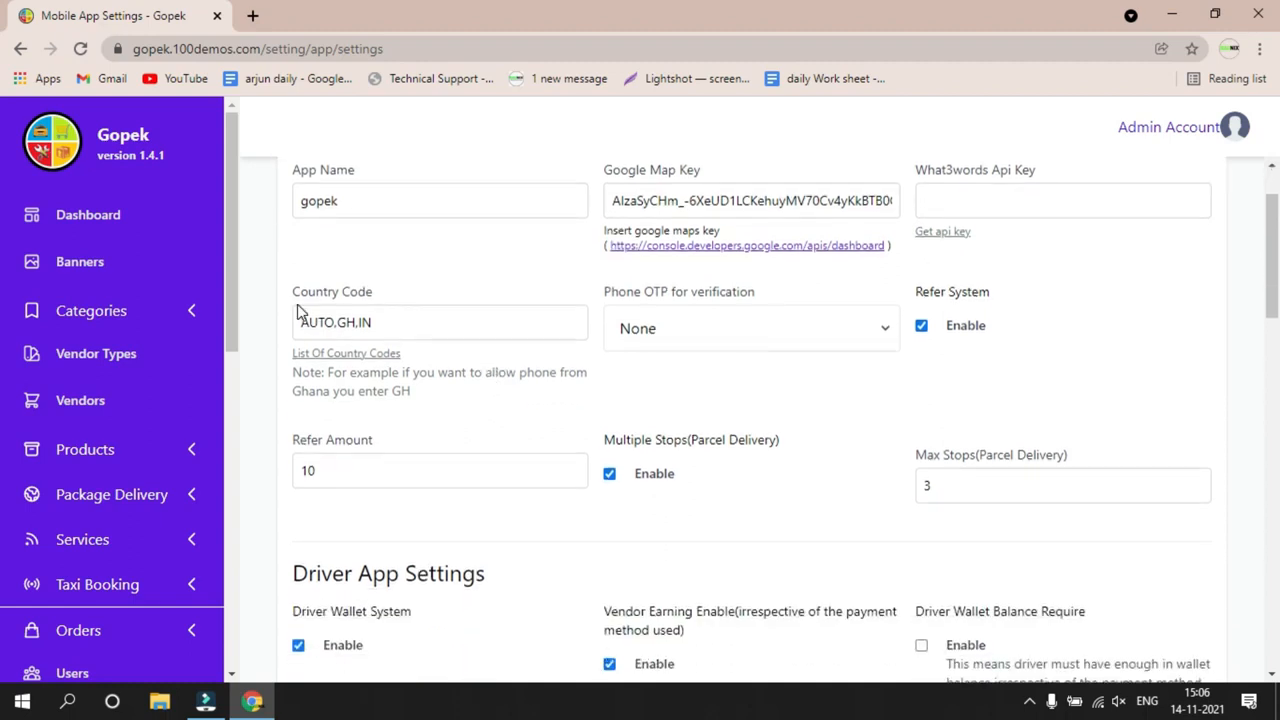
{"action": "left_click", "coordinate": [644, 343]}
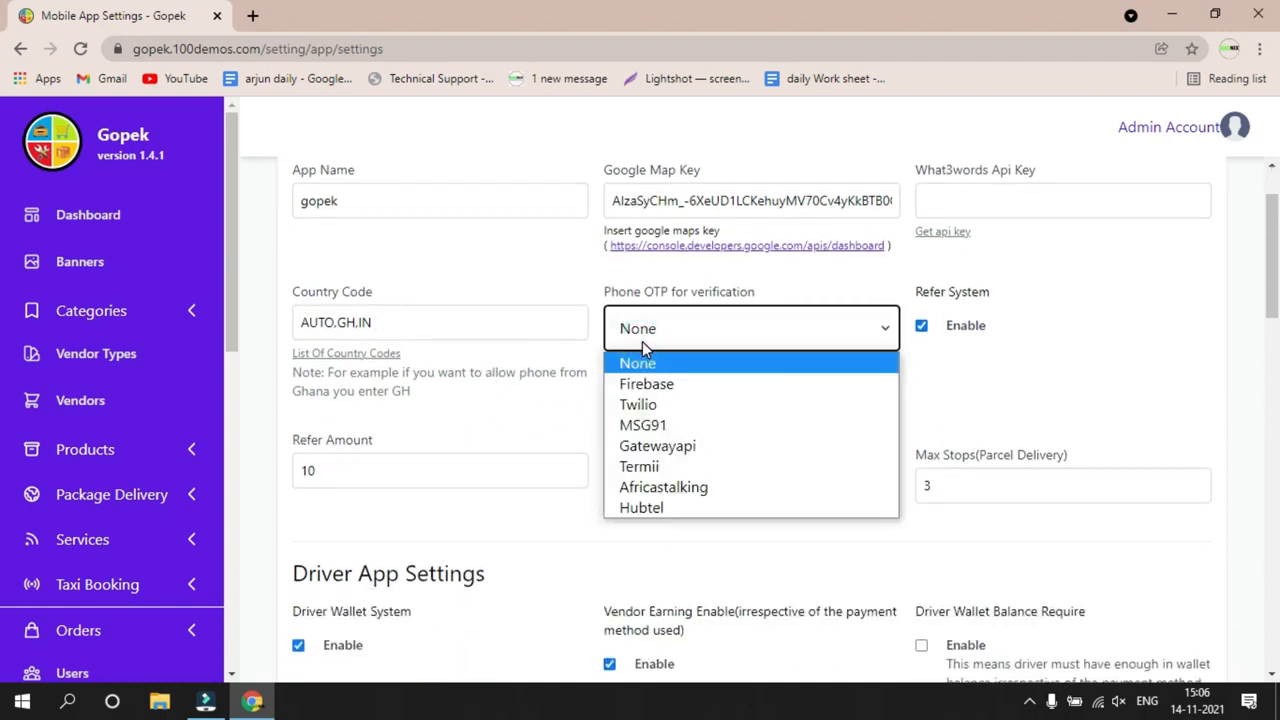
{"action": "left_click", "coordinate": [1228, 362]}
Examine the refer amount, multiple parcel delivery stops and Driver App Settings on the Mobile App Settings page.
{"action": "scroll", "coordinate": [955, 360], "scroll_direction": "down", "scroll_amount": 1}
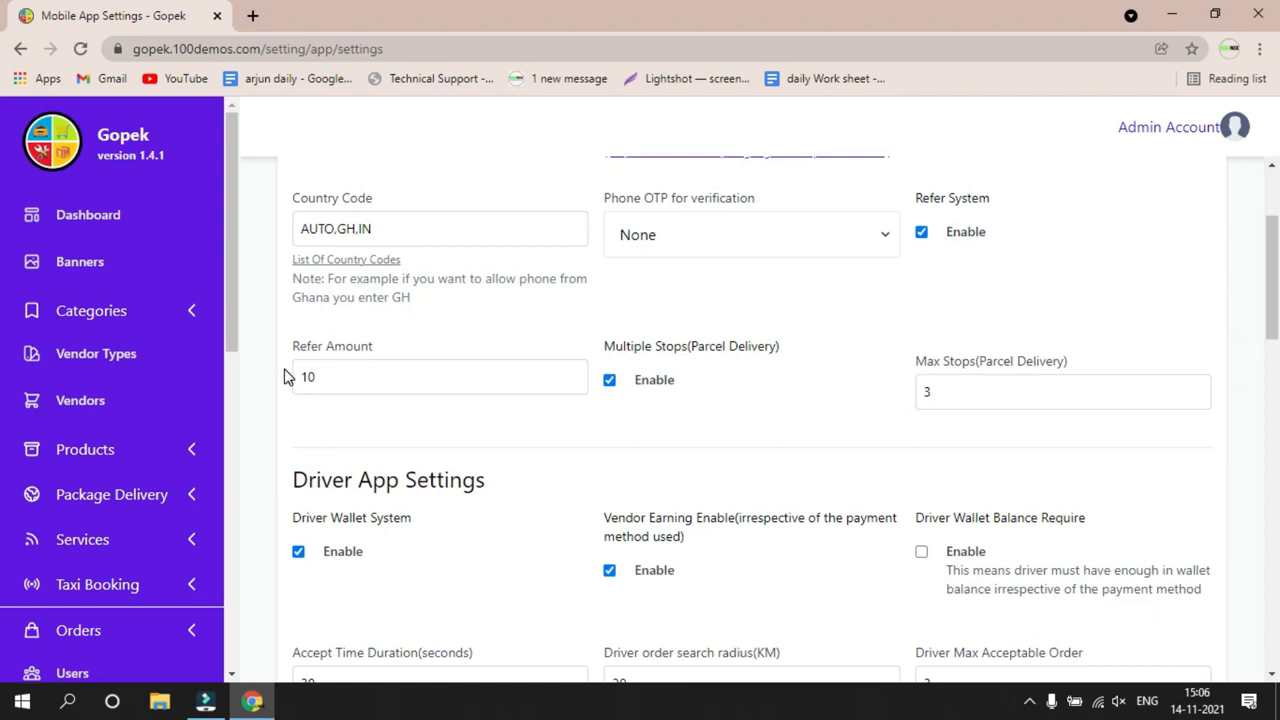
{"action": "left_click_drag", "start_coordinate": [643, 352], "coordinate": [777, 347]}
{"action": "left_click", "coordinate": [805, 356]}
{"action": "scroll", "coordinate": [613, 418], "scroll_direction": "down", "scroll_amount": 2}
{"action": "scroll", "coordinate": [613, 418], "scroll_direction": "down", "scroll_amount": 1}
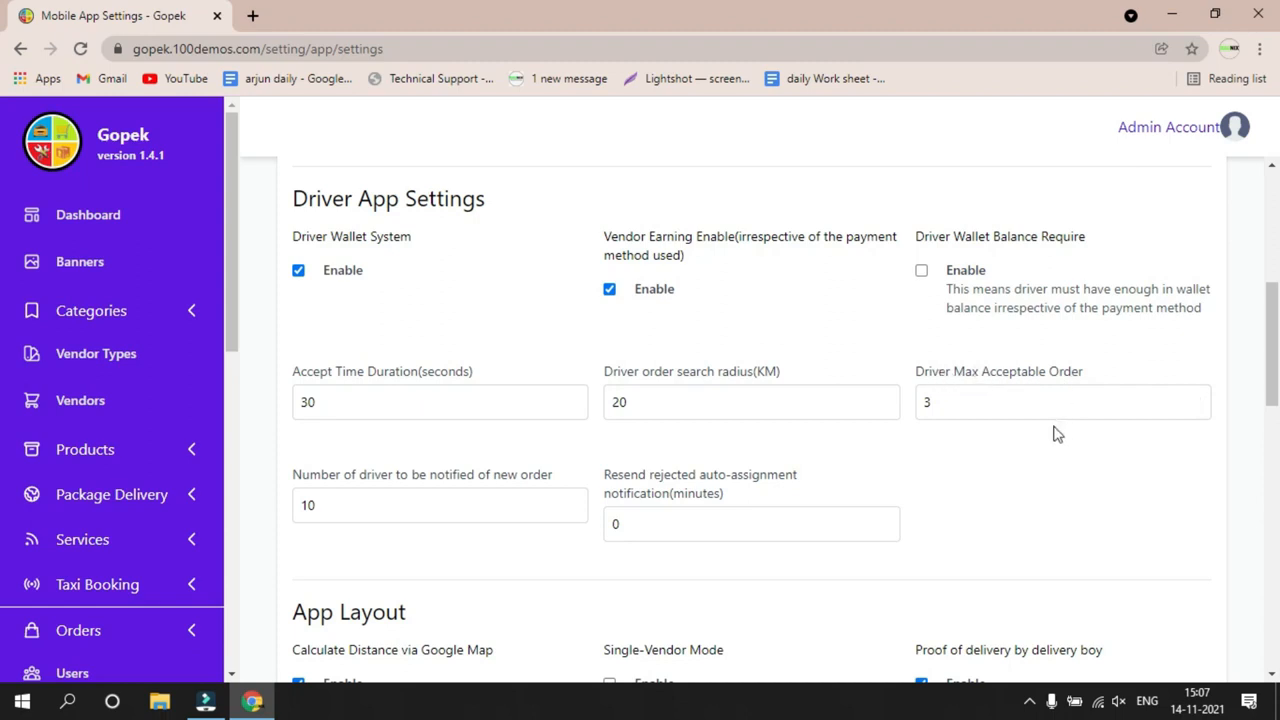
{"action": "scroll", "coordinate": [1012, 490], "scroll_direction": "down", "scroll_amount": 1}
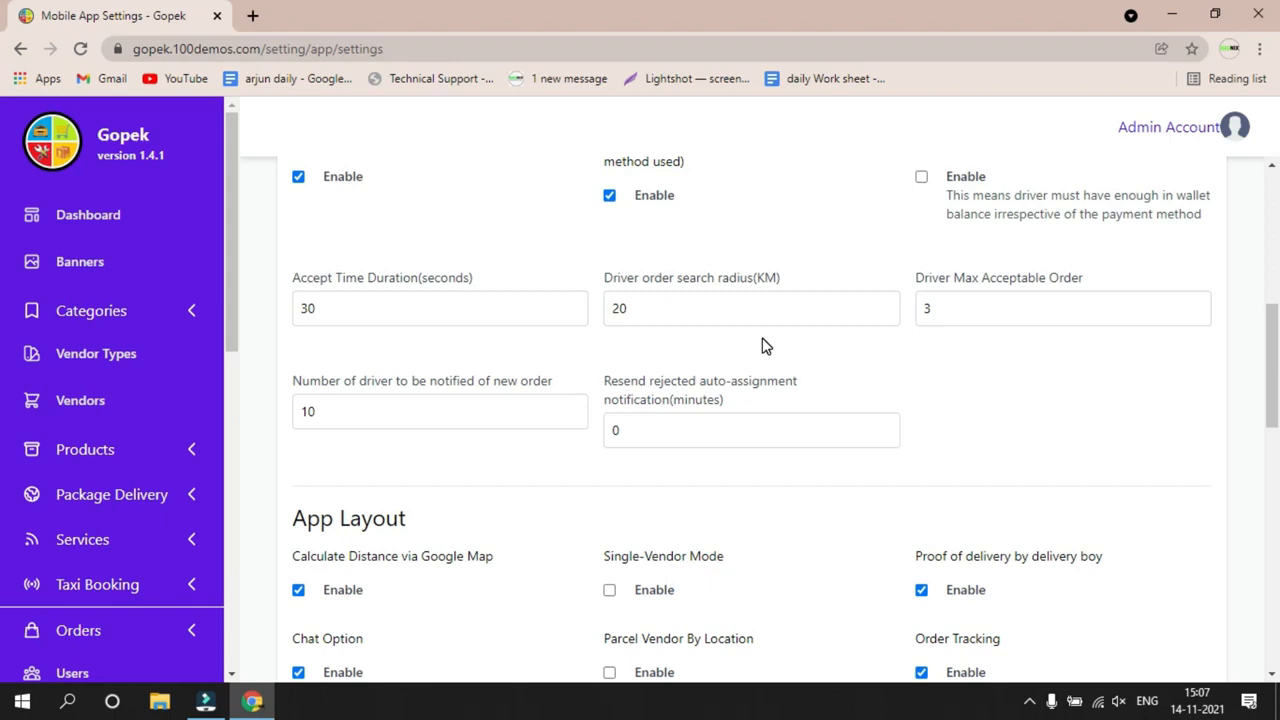
{"action": "scroll", "coordinate": [668, 335], "scroll_direction": "down", "scroll_amount": 1}
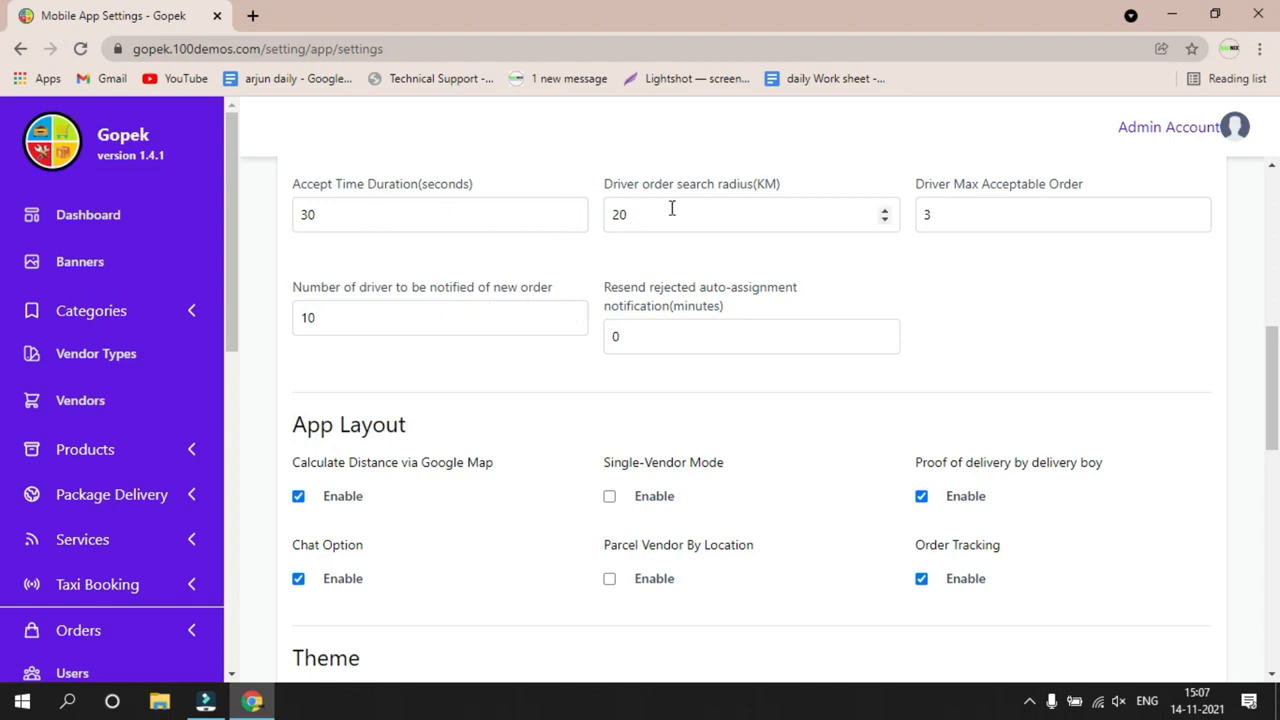
Set the driver order search radius to 200000 KM and the driver max acceptable order to 30.
{"action": "left_click", "coordinate": [738, 210]}
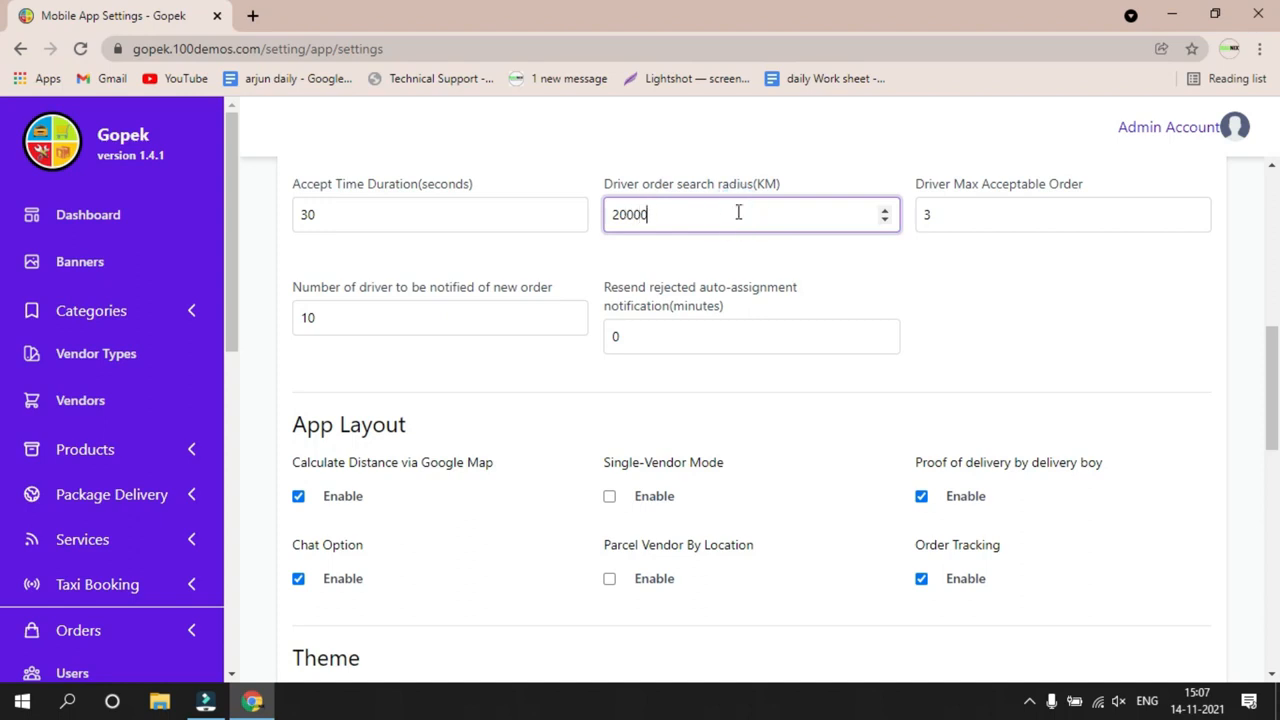
{"action": "left_click", "coordinate": [973, 220]}
{"action": "type", "text": "0"}
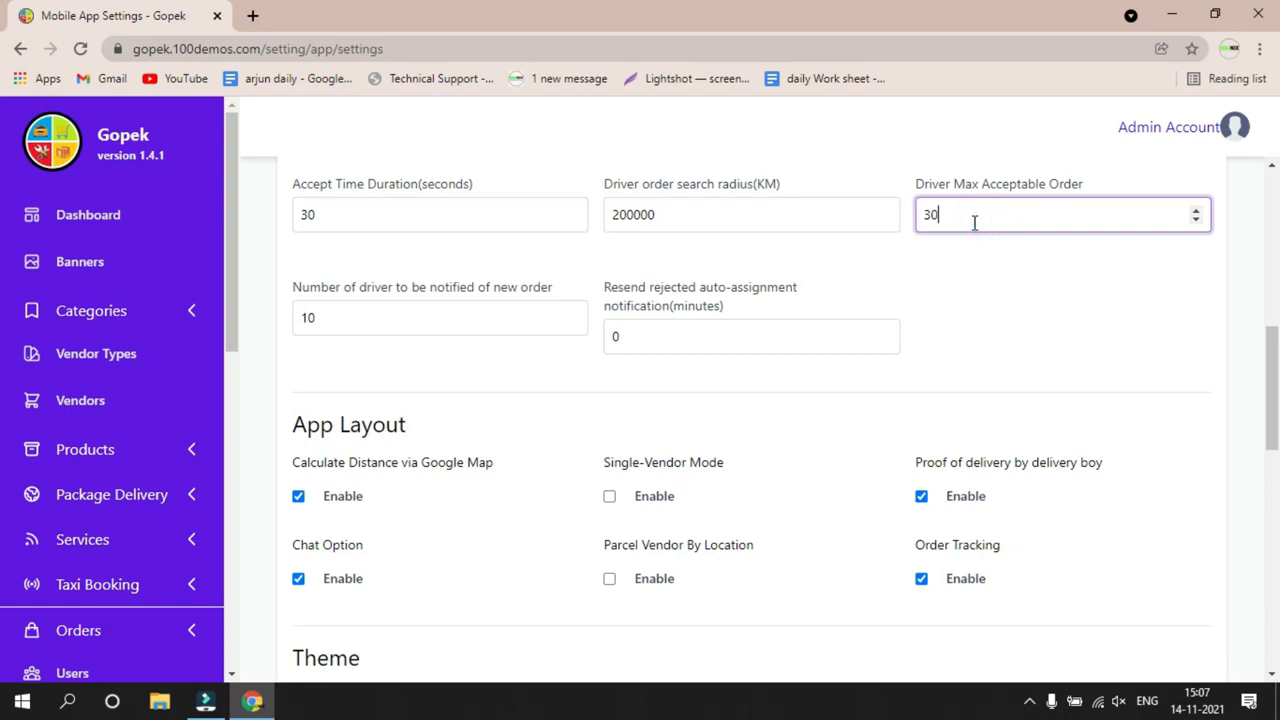
{"action": "left_click", "coordinate": [658, 333]}
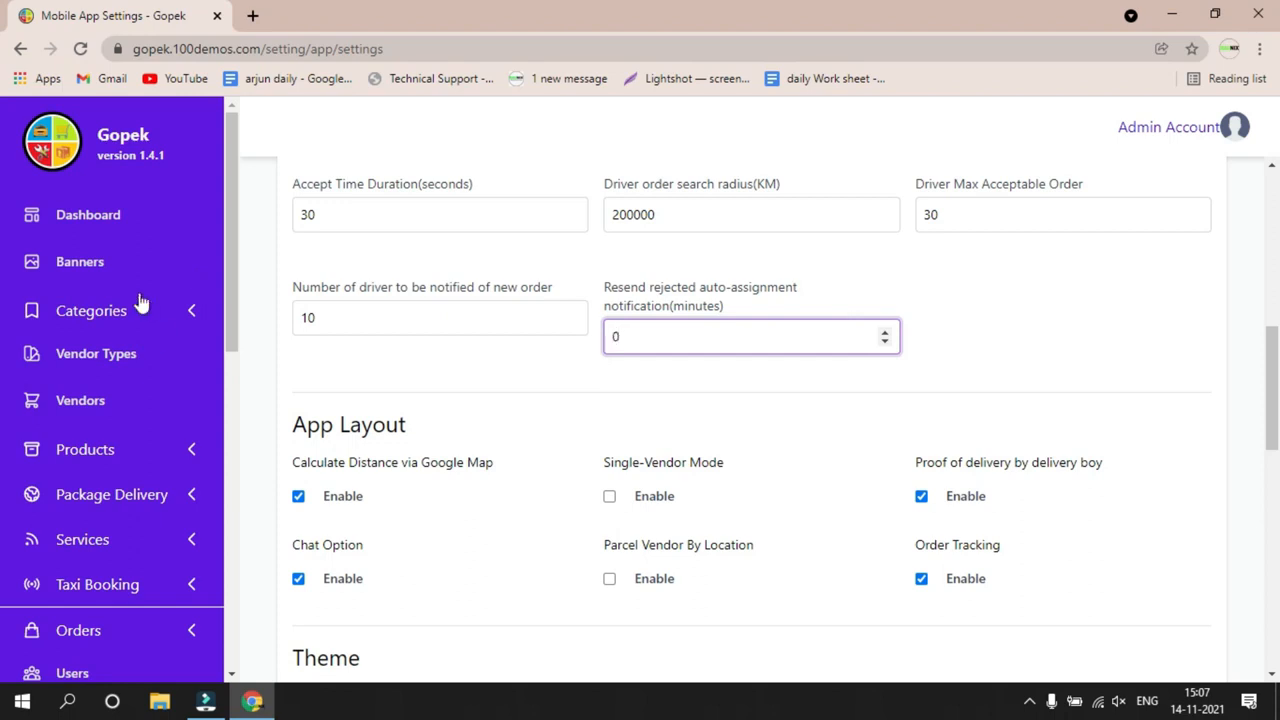
Disable the Chat Option in the App Layout section of the Mobile App Settings.
{"action": "scroll", "coordinate": [140, 300], "scroll_direction": "down", "scroll_amount": 2}
{"action": "scroll", "coordinate": [420, 400], "scroll_direction": "down", "scroll_amount": 2}
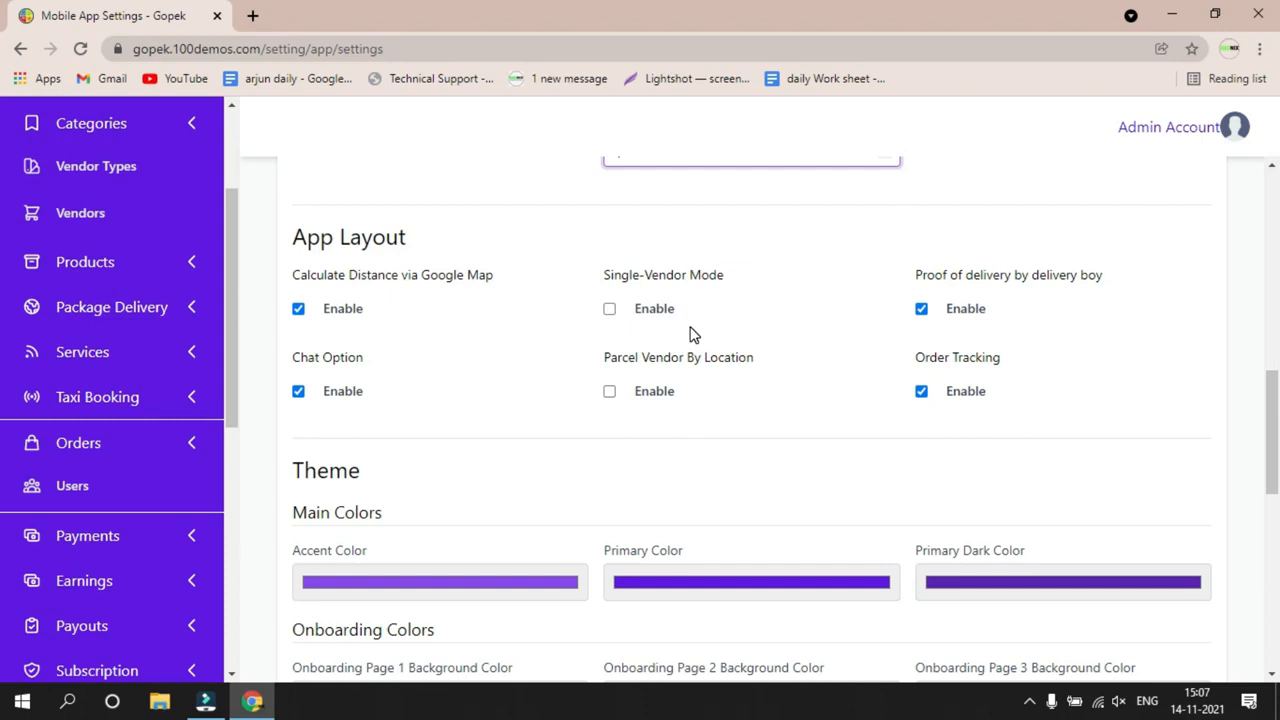
{"action": "right_click", "coordinate": [2, 297]}
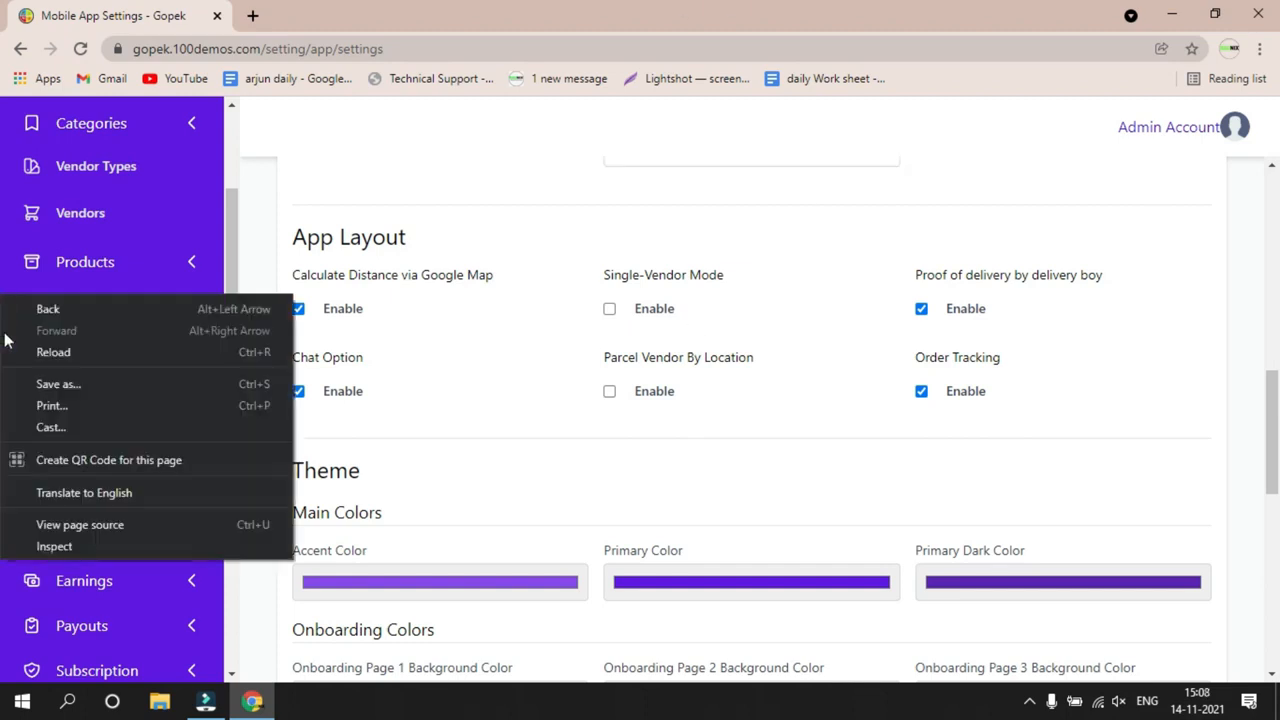
{"action": "left_click", "coordinate": [456, 398]}
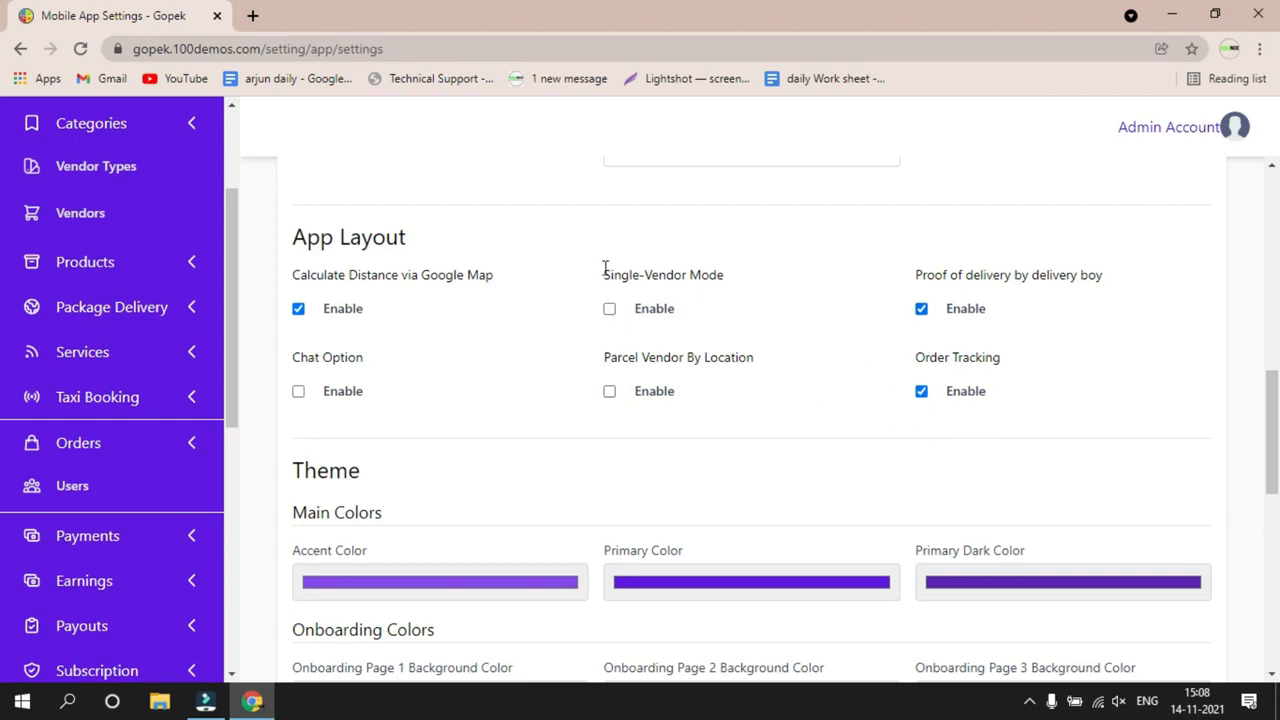
Look through the Theme section's main, onboarding and order status colors in the Mobile App Settings.
{"action": "scroll", "coordinate": [589, 386], "scroll_direction": "down", "scroll_amount": 2}
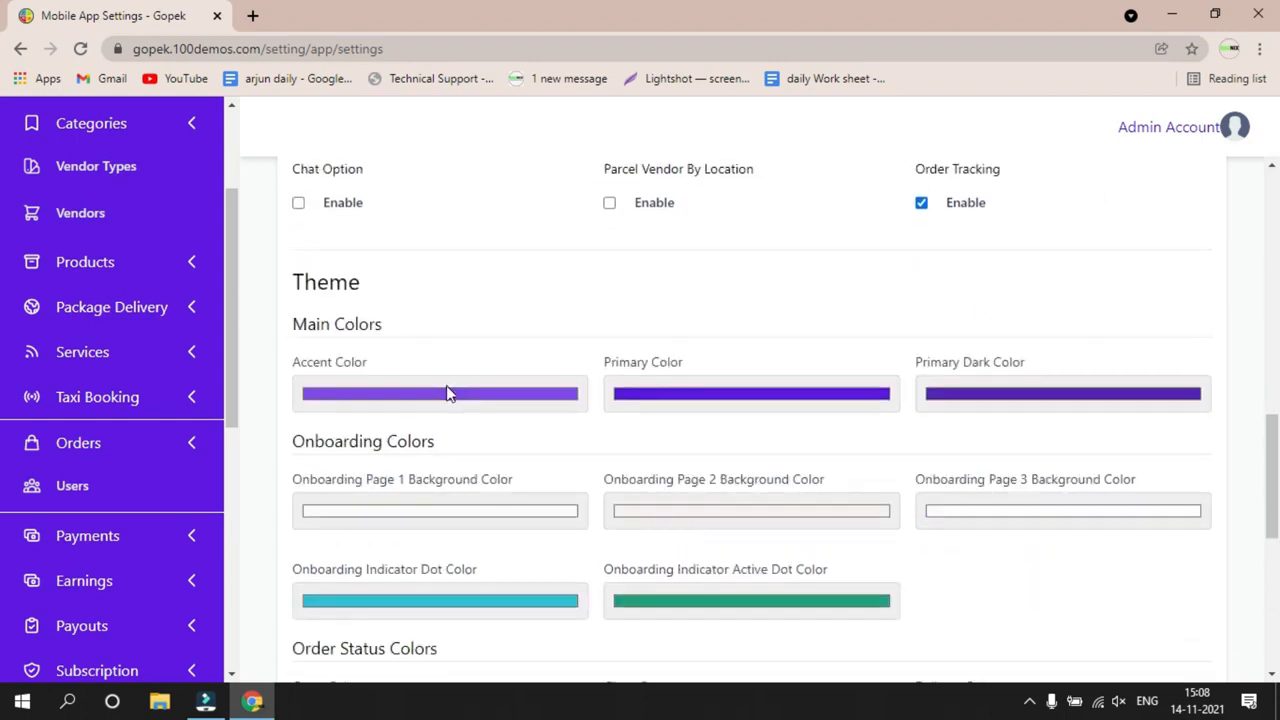
{"action": "scroll", "coordinate": [593, 463], "scroll_direction": "down", "scroll_amount": 3}
{"action": "scroll", "coordinate": [593, 463], "scroll_direction": "down", "scroll_amount": 3}
{"action": "scroll", "coordinate": [582, 464], "scroll_direction": "up", "scroll_amount": 20}
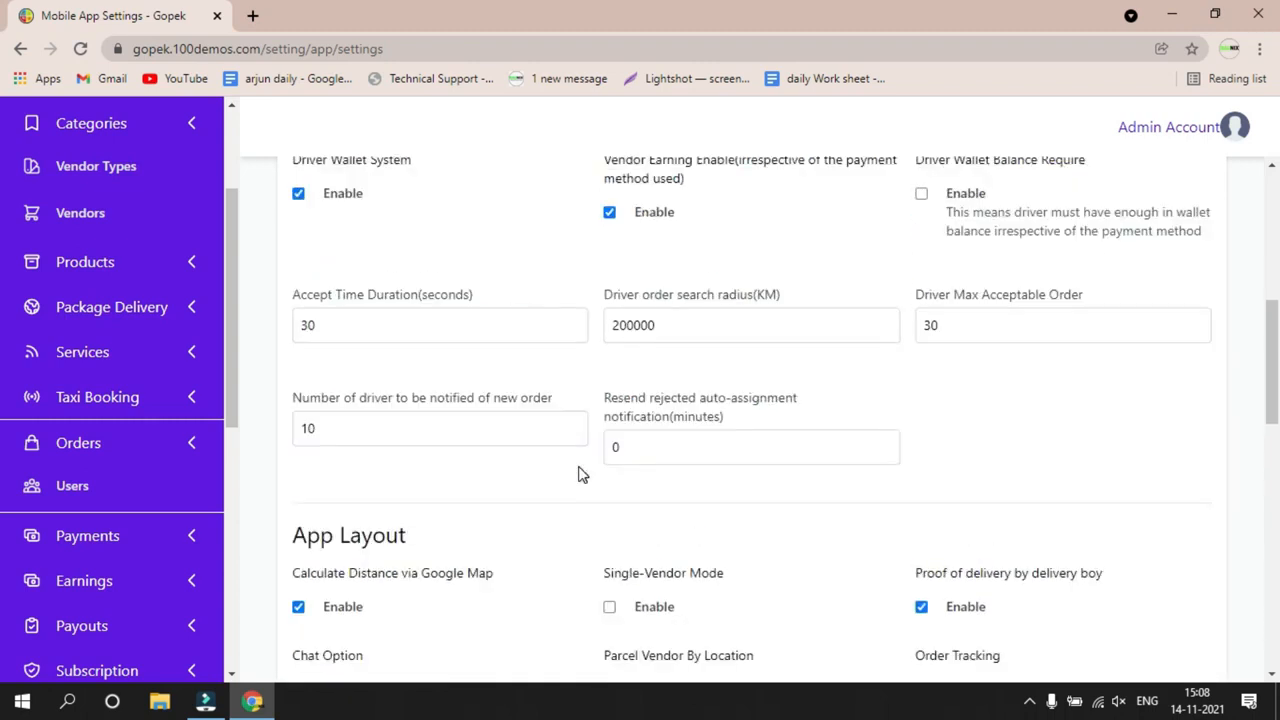
Open the Currencies list of the Settings section and activate the United States Dollar currency.
{"action": "scroll", "coordinate": [100, 490], "scroll_direction": "down", "scroll_amount": 4}
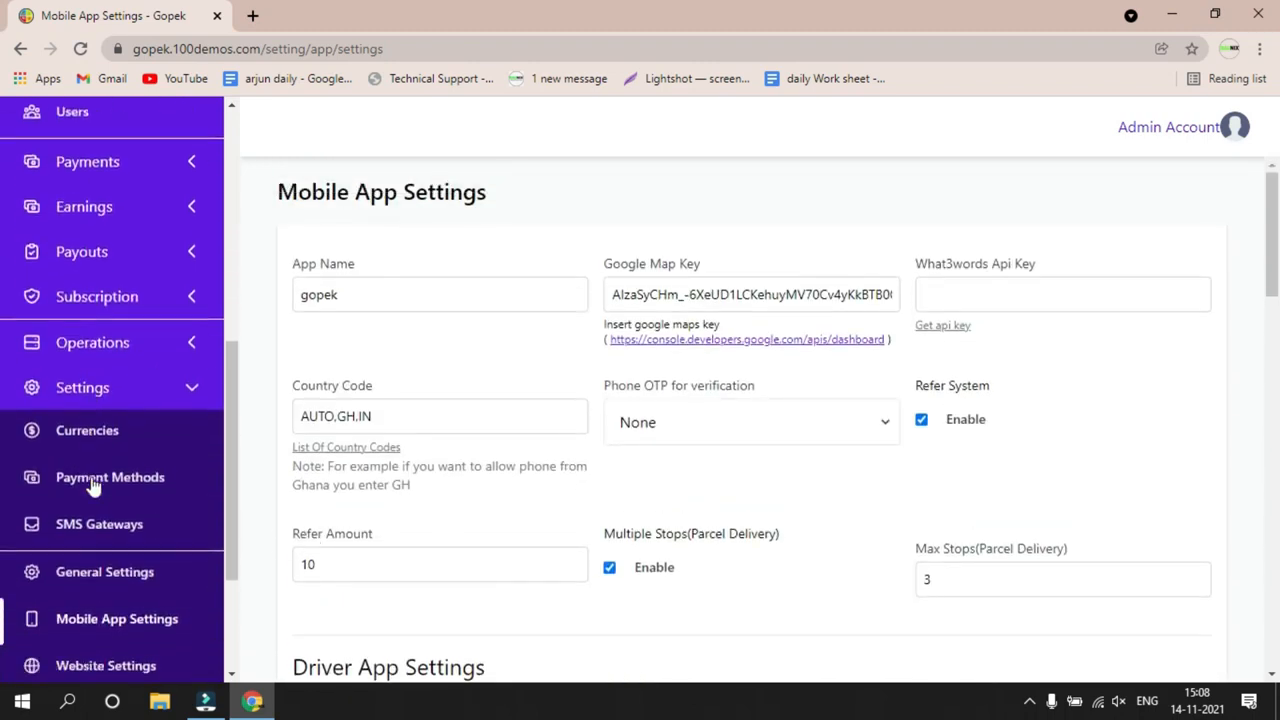
{"action": "left_click", "coordinate": [88, 430]}
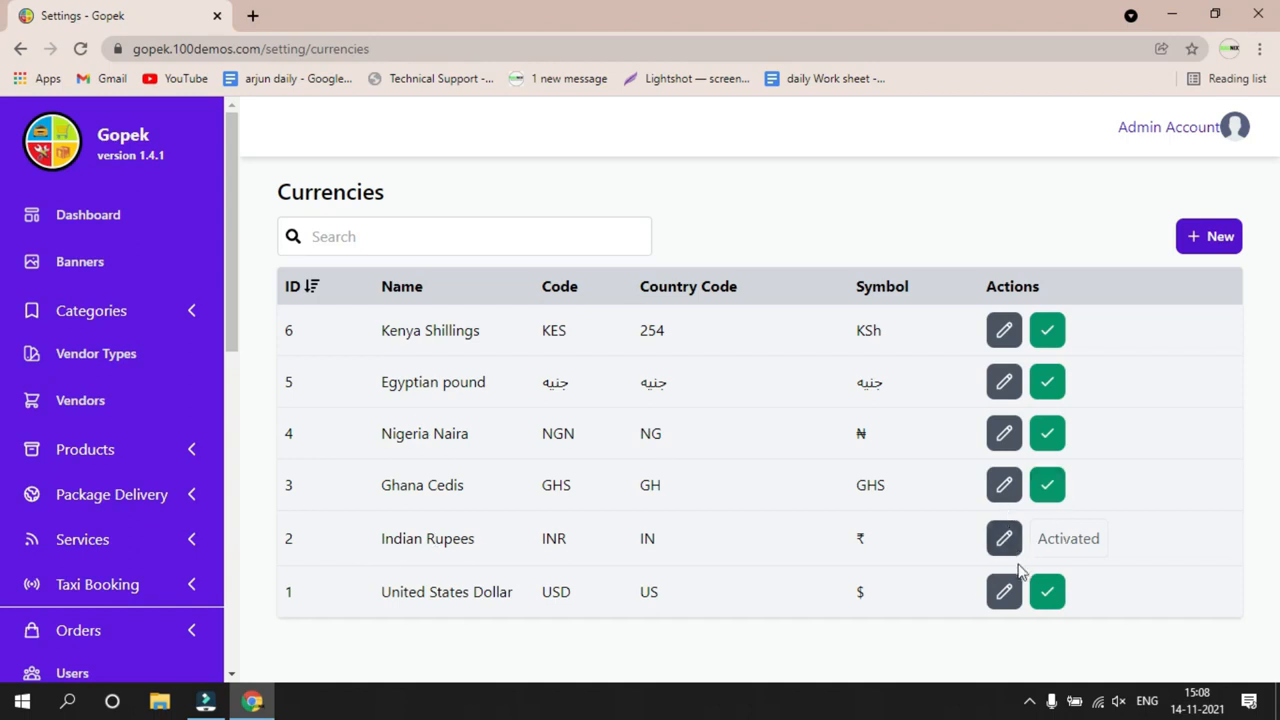
{"action": "left_click", "coordinate": [1064, 600]}
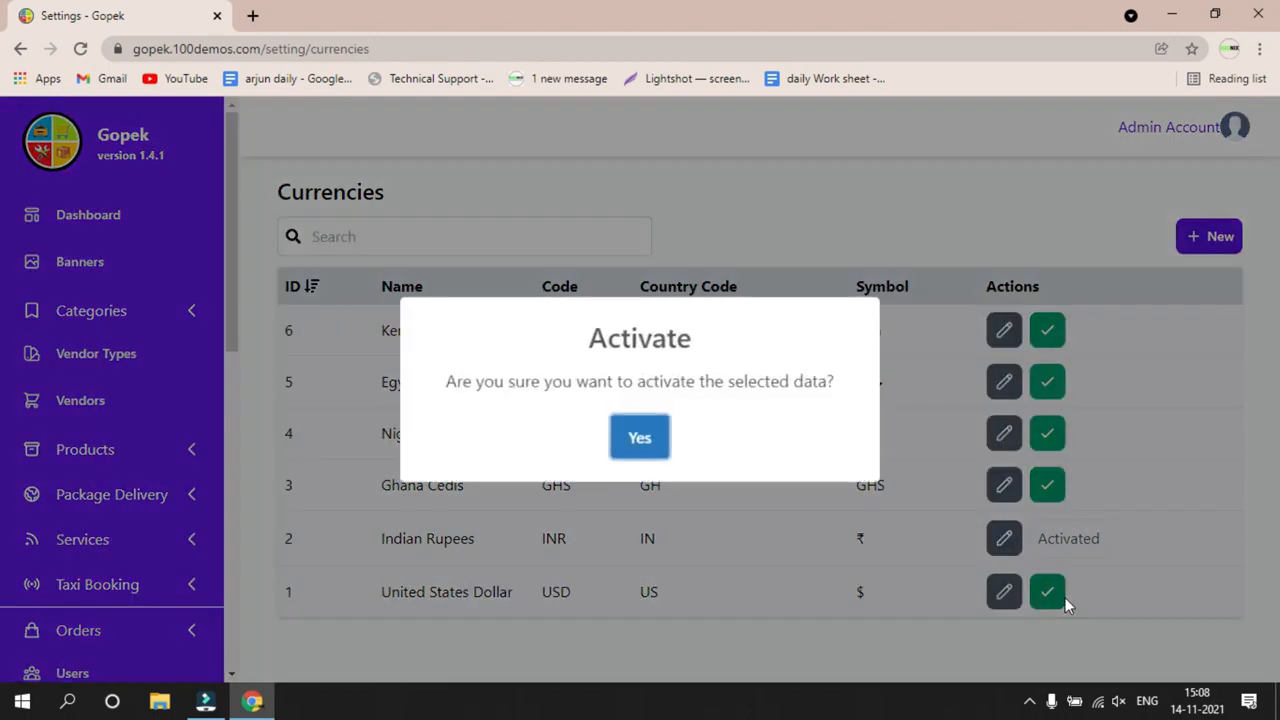
{"action": "left_click", "coordinate": [630, 436]}
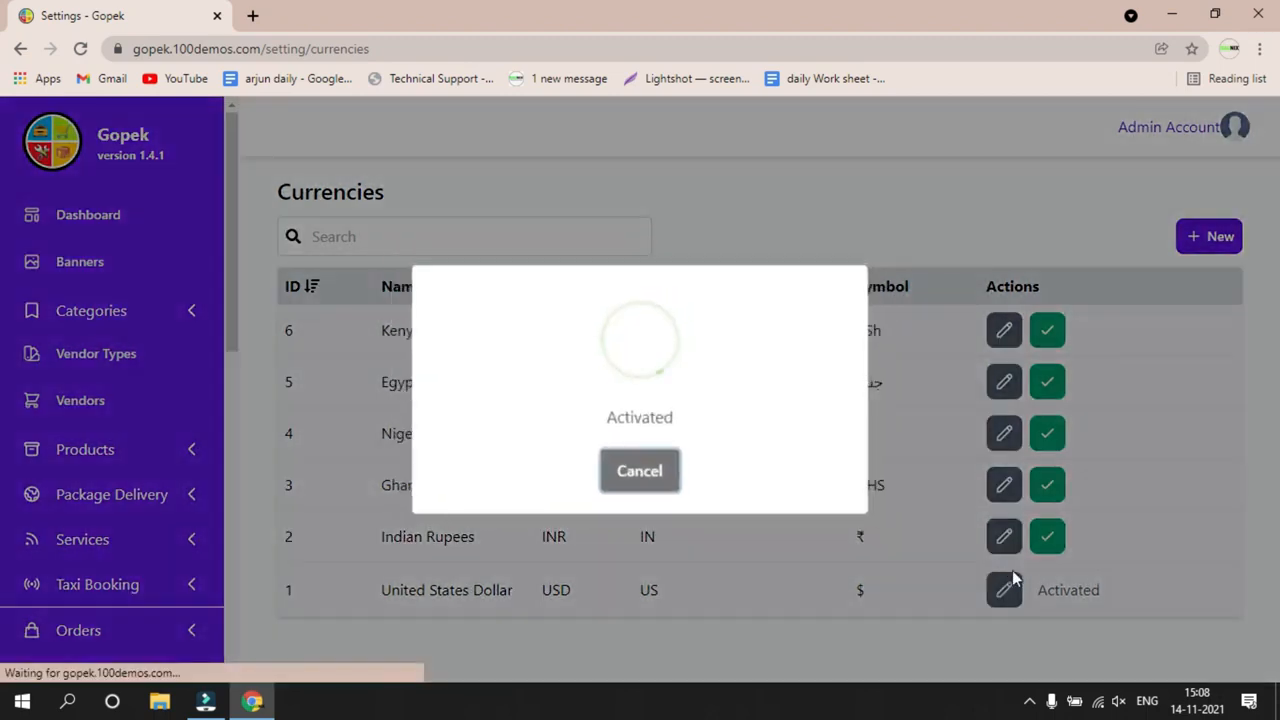
{"action": "left_click", "coordinate": [638, 476]}
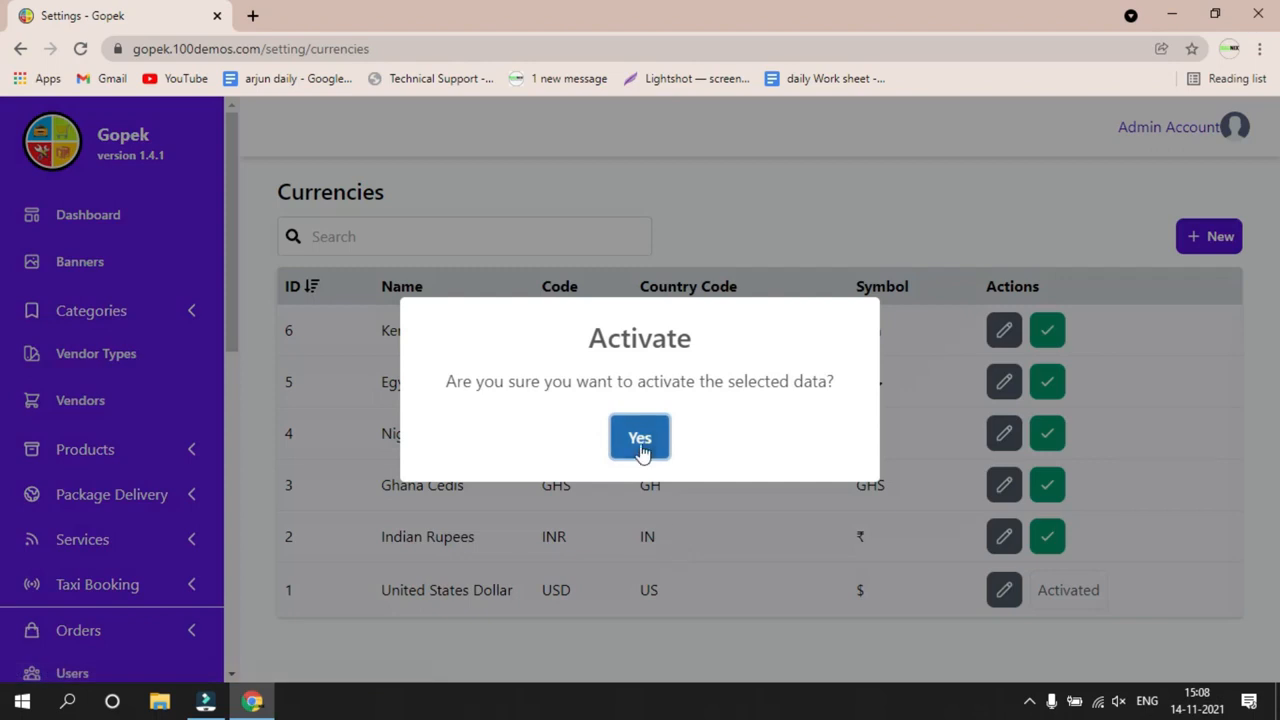
Activate the Indian Rupees currency in the Currencies list and dismiss the confirmation.
{"action": "left_click", "coordinate": [634, 438]}
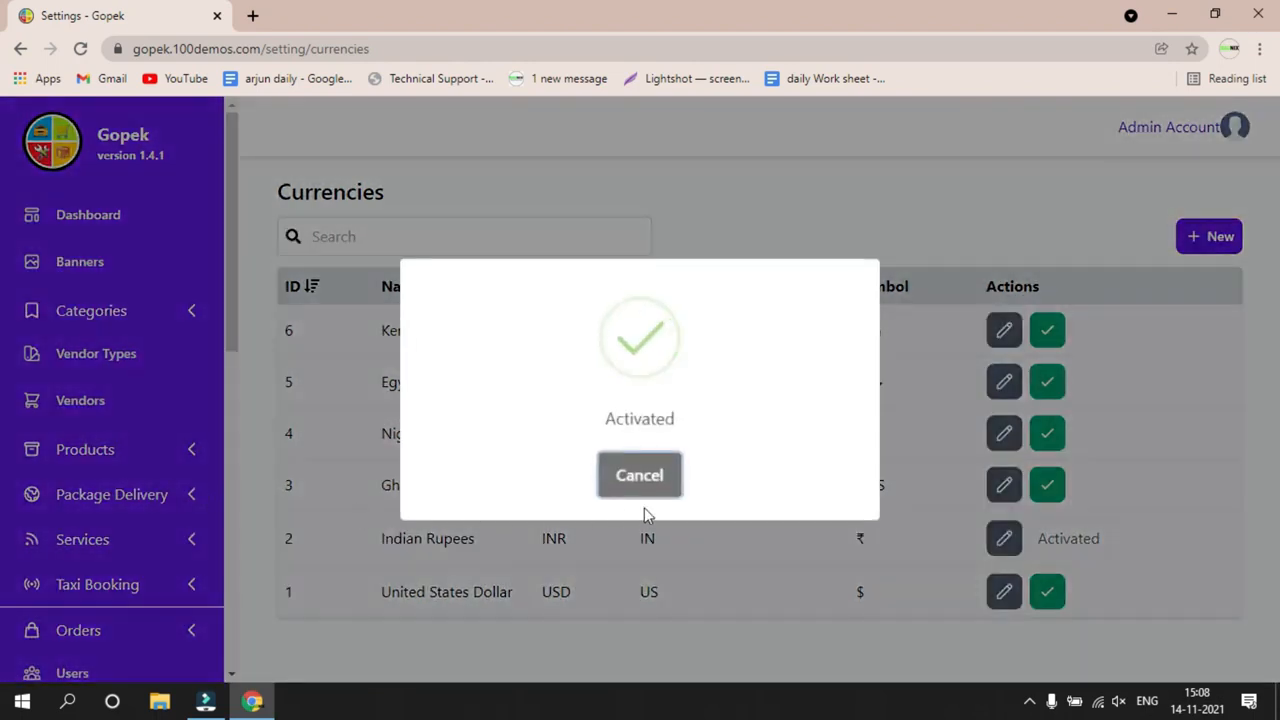
{"action": "left_click", "coordinate": [646, 476]}
Open the SMS Gateways list of the Settings section and open the Hubtel gateway for editing.
{"action": "scroll", "coordinate": [120, 520], "scroll_direction": "down", "scroll_amount": 3}
{"action": "scroll", "coordinate": [120, 527], "scroll_direction": "down", "scroll_amount": 2}
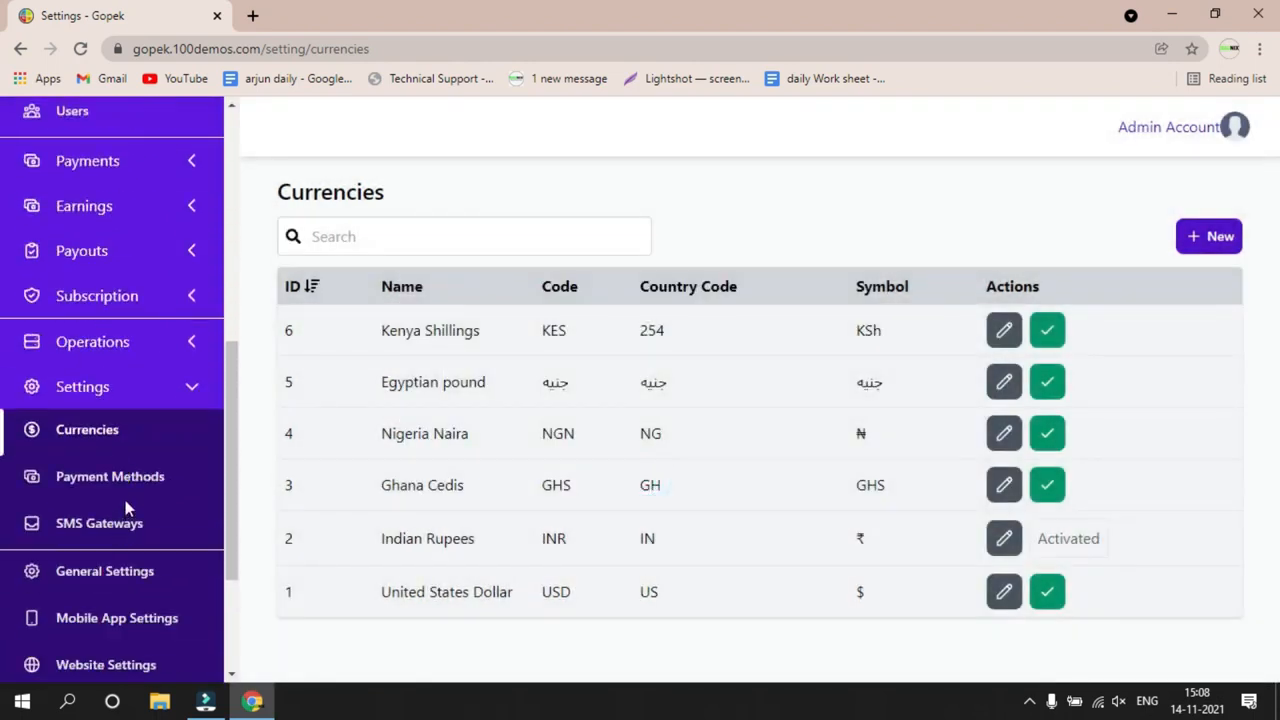
{"action": "scroll", "coordinate": [112, 518], "scroll_direction": "down", "scroll_amount": 2}
{"action": "left_click", "coordinate": [88, 433]}
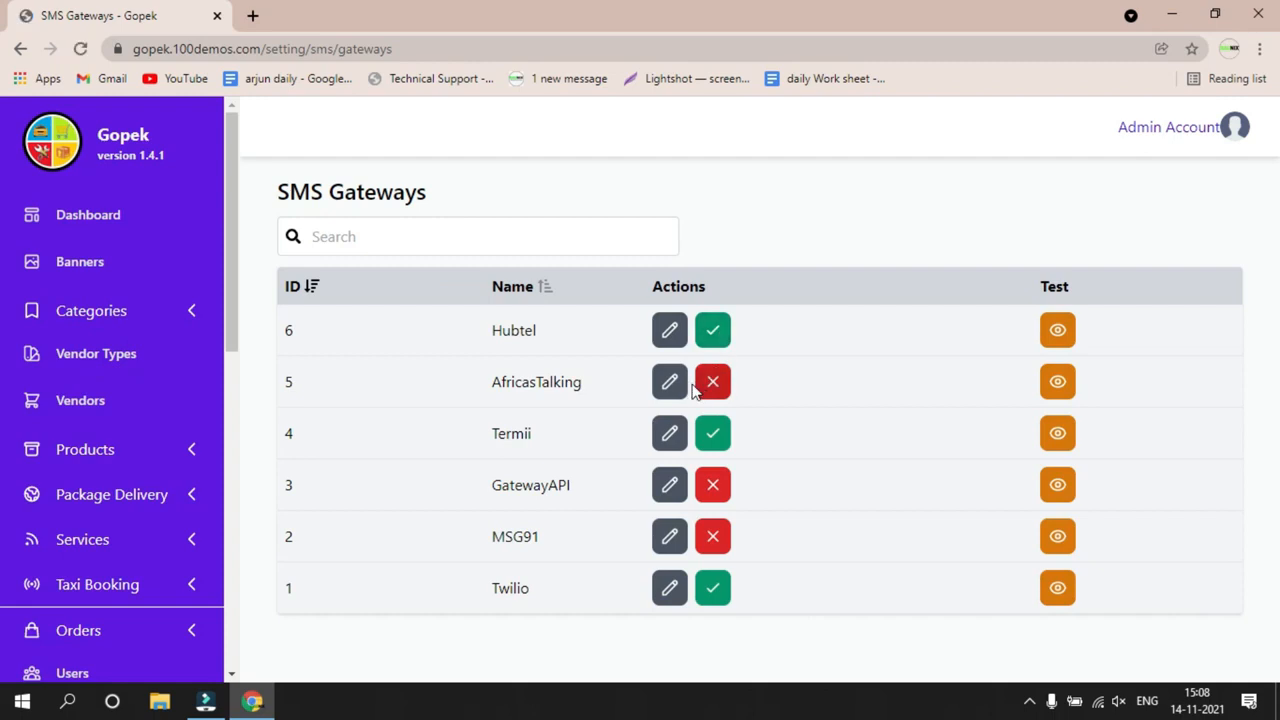
{"action": "scroll", "coordinate": [177, 523], "scroll_direction": "down", "scroll_amount": 2}
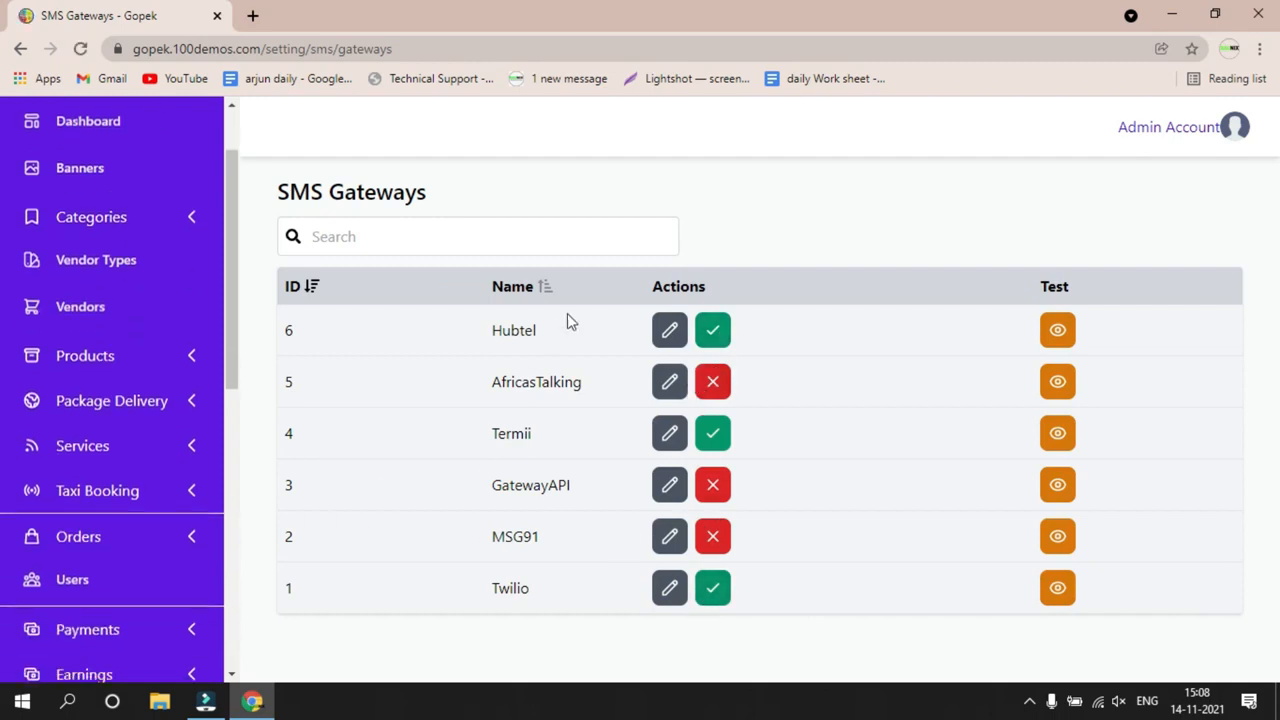
{"action": "left_click", "coordinate": [668, 335]}
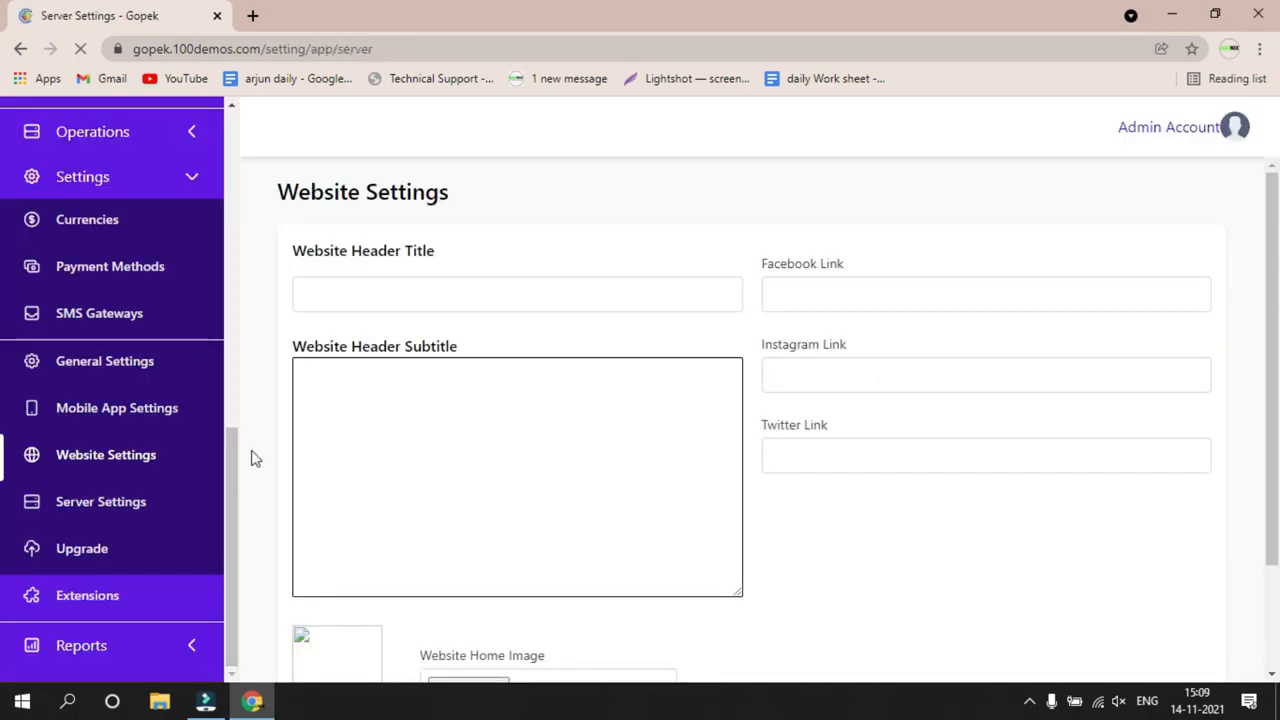
Look over the mail account and app download link fields on the Server Settings page.
{"action": "scroll", "coordinate": [586, 300], "scroll_direction": "down", "scroll_amount": 2}
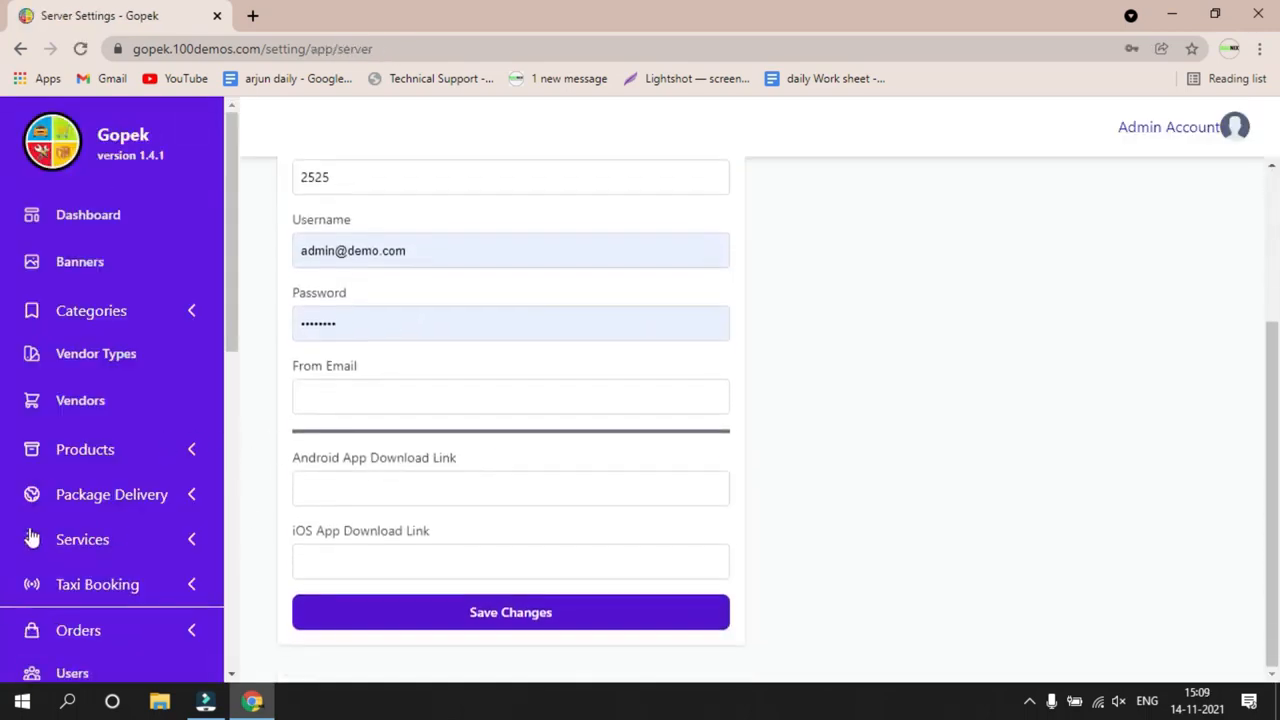
{"action": "scroll", "coordinate": [33, 543], "scroll_direction": "down", "scroll_amount": 1}
{"action": "scroll", "coordinate": [40, 540], "scroll_direction": "down", "scroll_amount": 8}
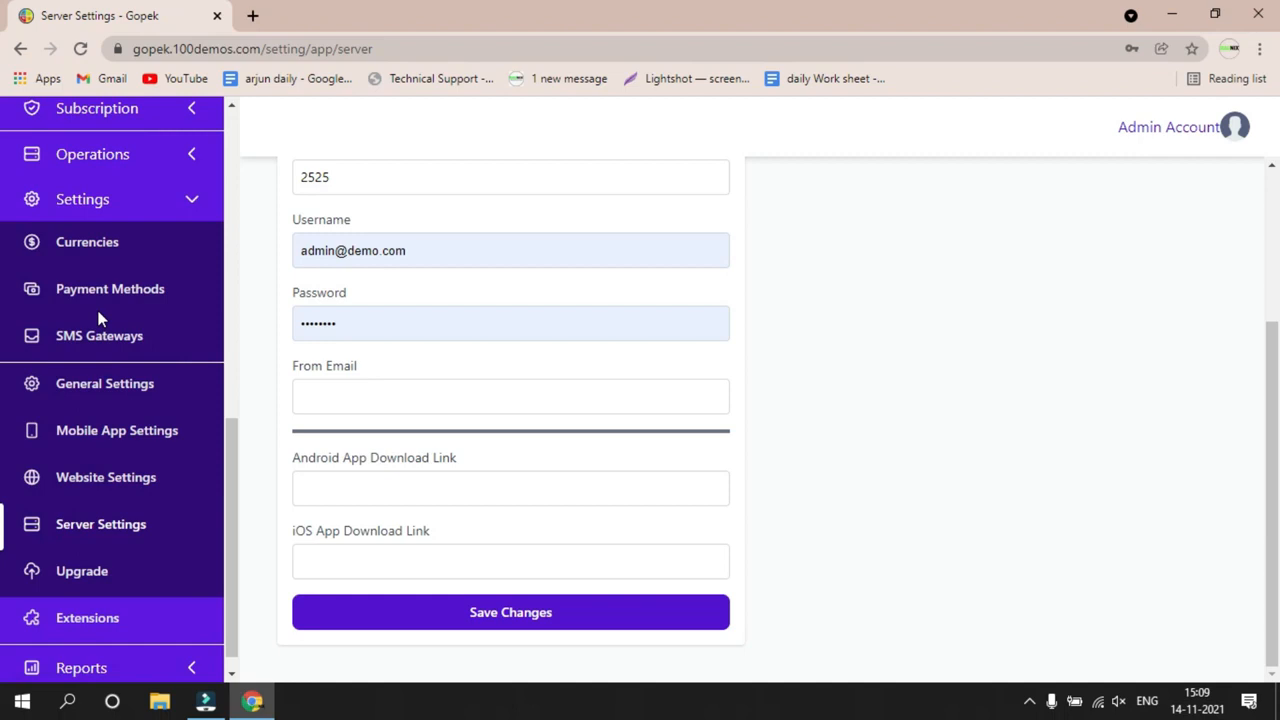
View the Auto-Assignments list of the Operations section, followed by its Clear Data page.
{"action": "left_click", "coordinate": [120, 154]}
{"action": "left_click", "coordinate": [108, 508]}
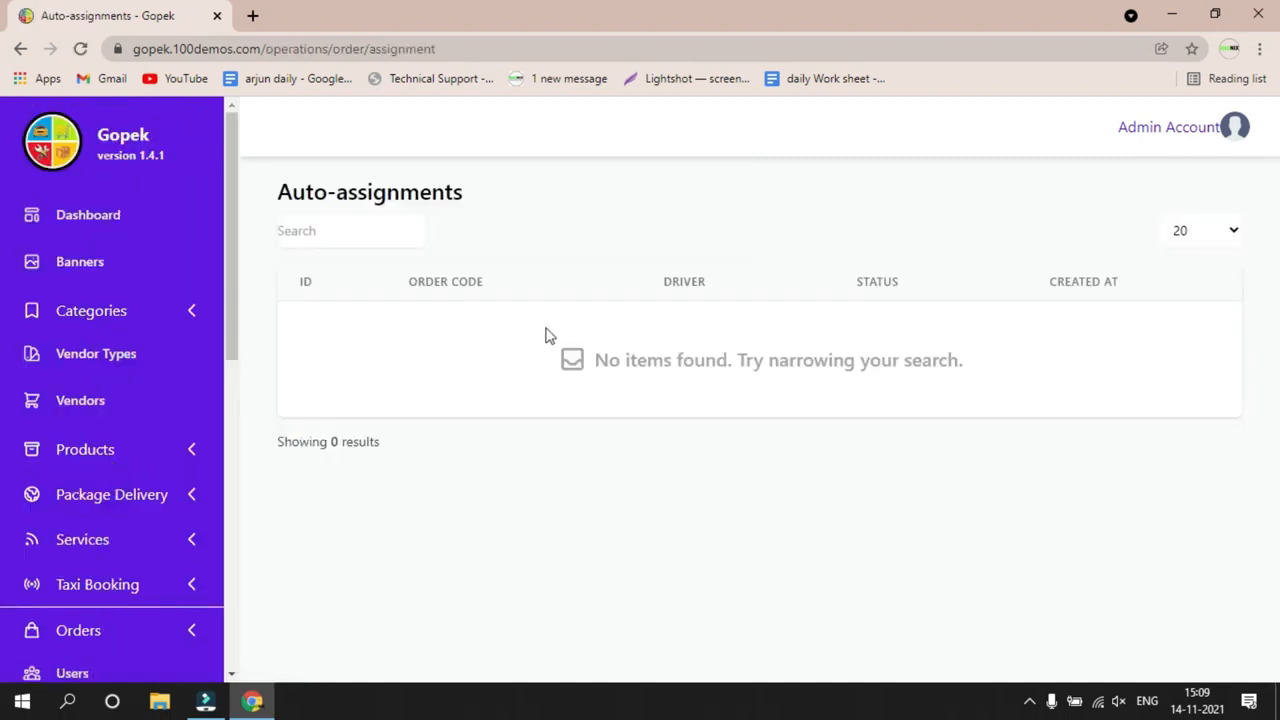
{"action": "scroll", "coordinate": [120, 400], "scroll_direction": "down", "scroll_amount": 2}
{"action": "scroll", "coordinate": [120, 400], "scroll_direction": "down", "scroll_amount": 5}
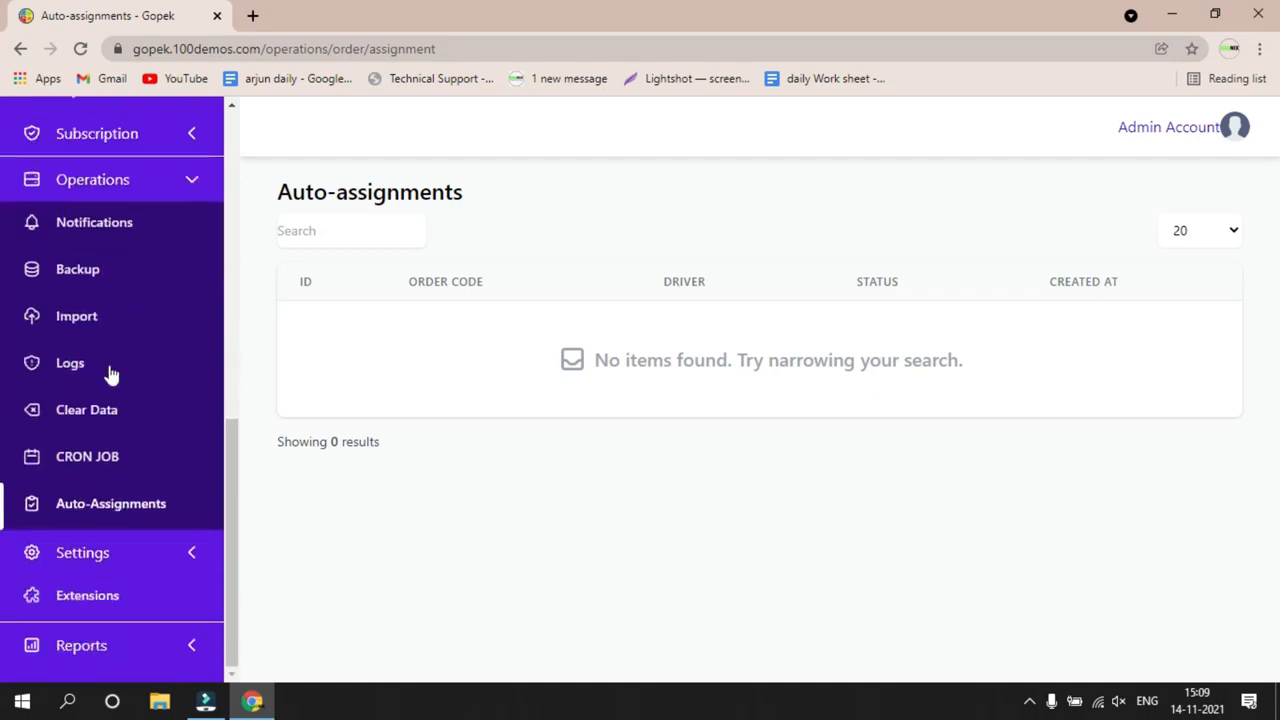
{"action": "left_click", "coordinate": [86, 415]}
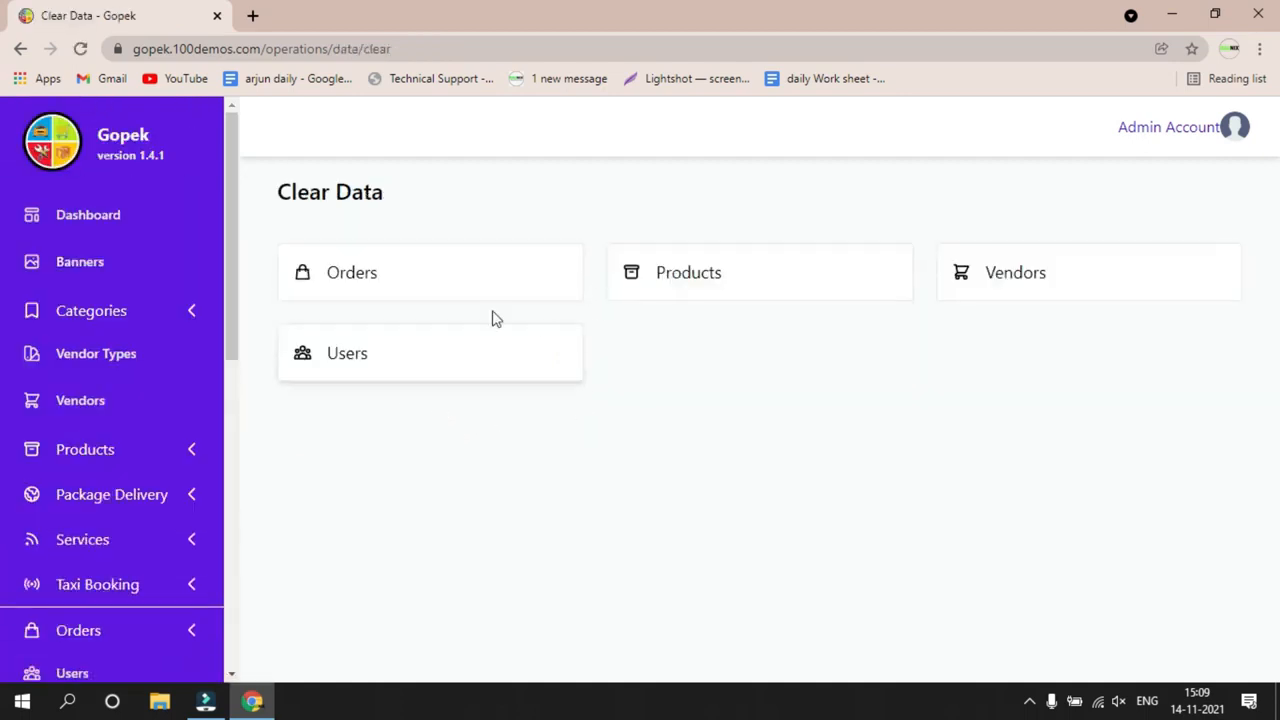
Open the Notifications page of the Operations section.
{"action": "scroll", "coordinate": [50, 465], "scroll_direction": "down", "scroll_amount": 7}
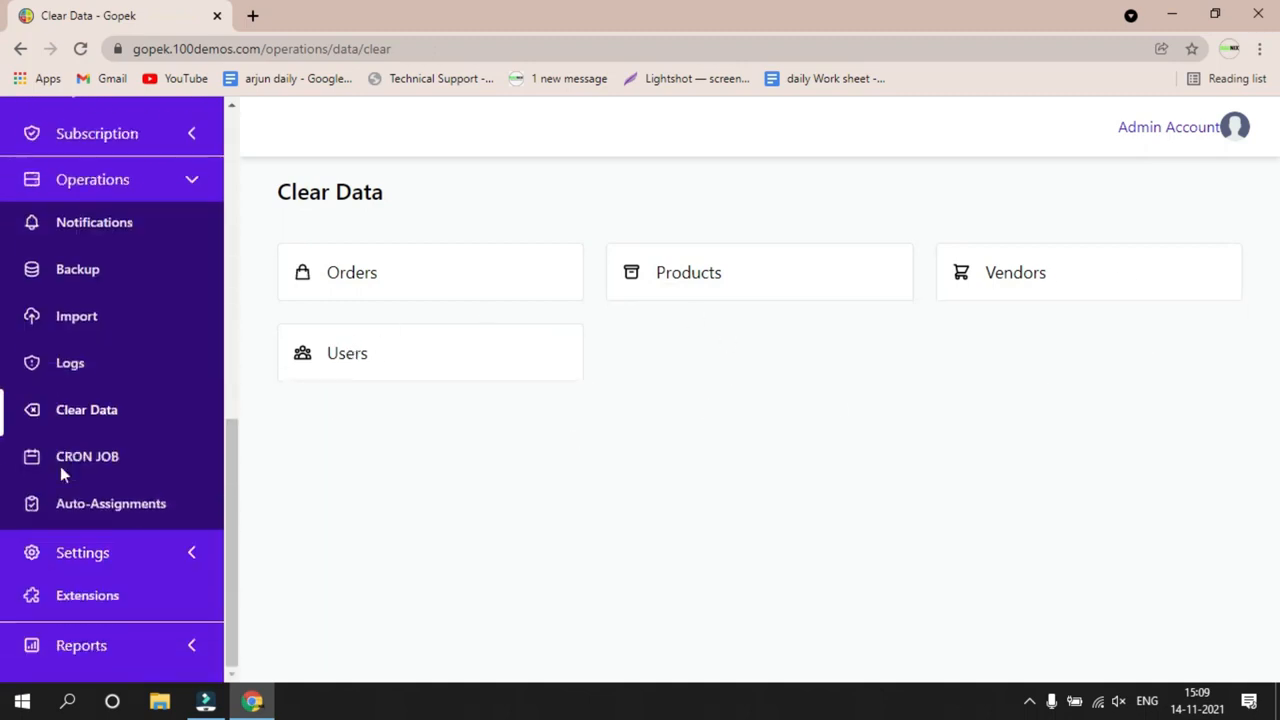
{"action": "scroll", "coordinate": [103, 366], "scroll_direction": "up", "scroll_amount": 1}
{"action": "left_click", "coordinate": [75, 366]}
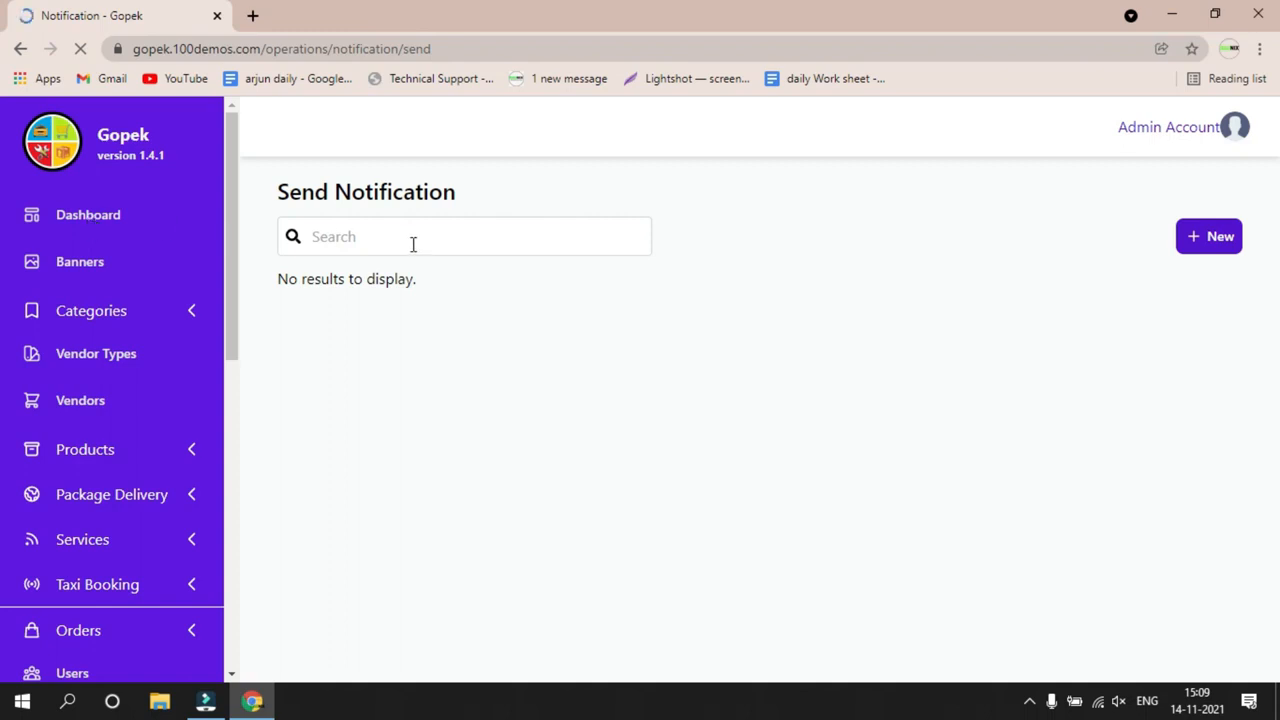
Start a new notification, target it at the custom client role, and close the form without sending.
{"action": "left_click", "coordinate": [1222, 241]}
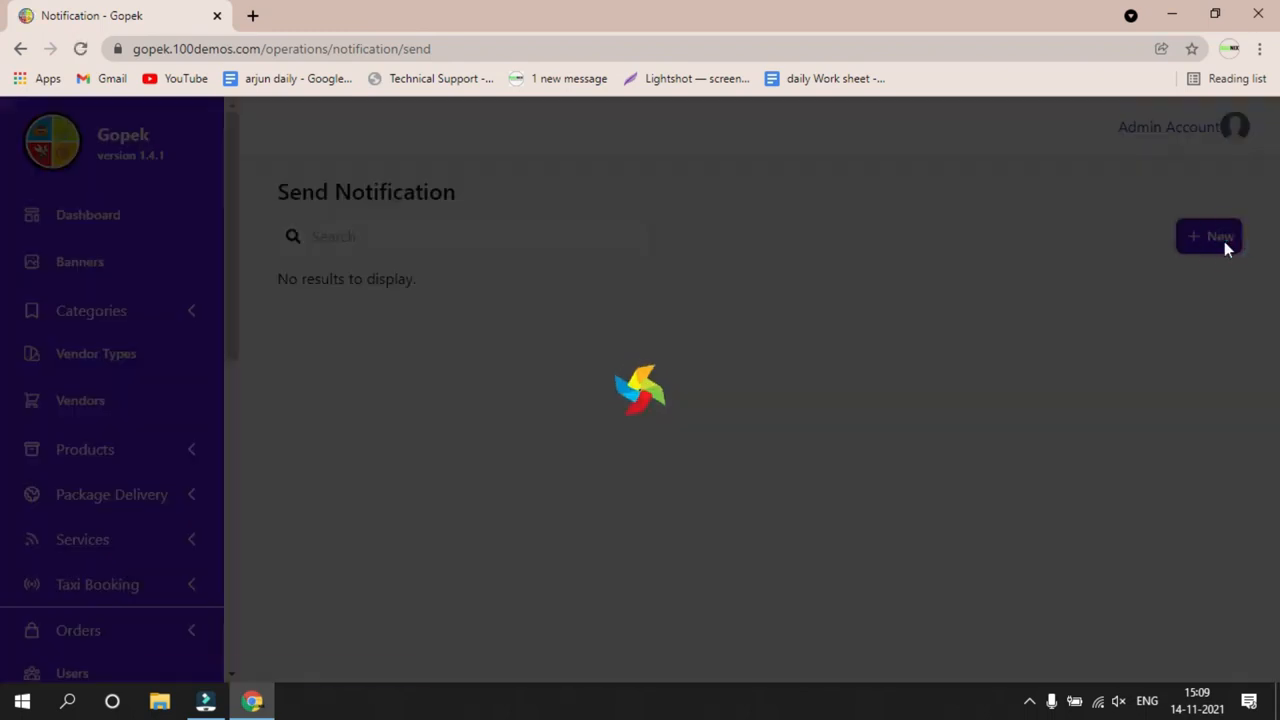
{"action": "left_click", "coordinate": [515, 227]}
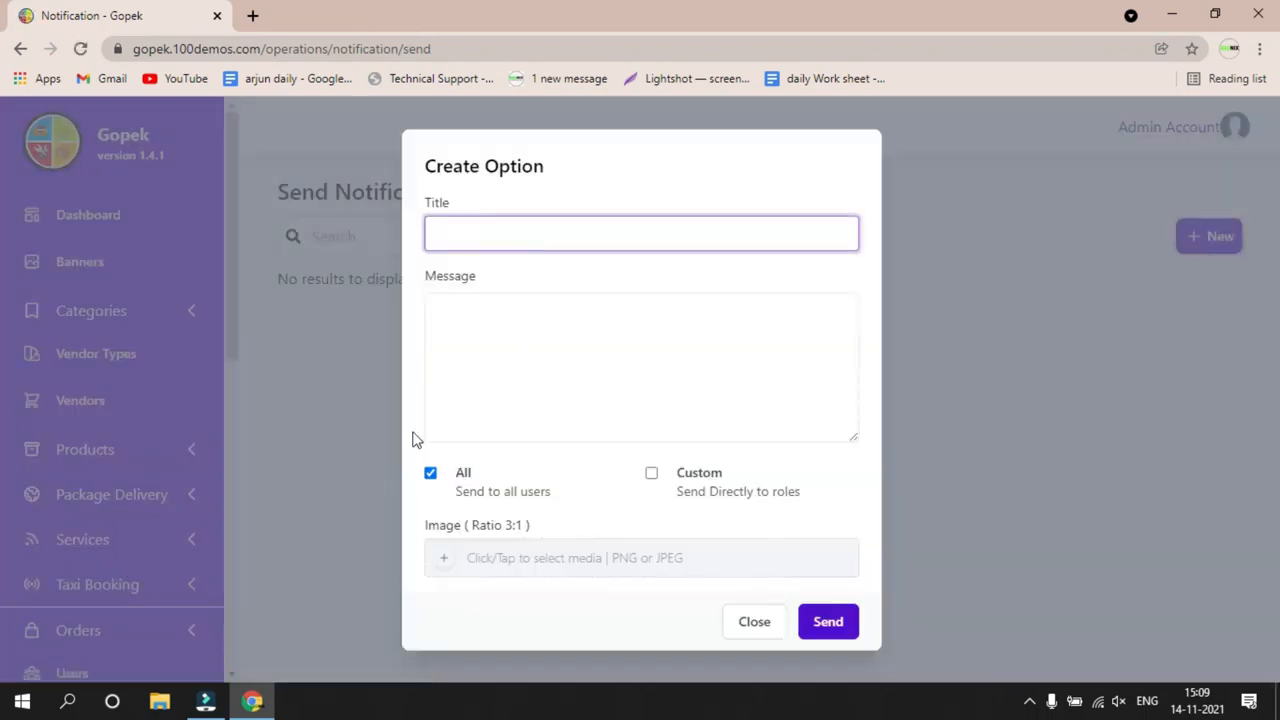
{"action": "left_click", "coordinate": [712, 494]}
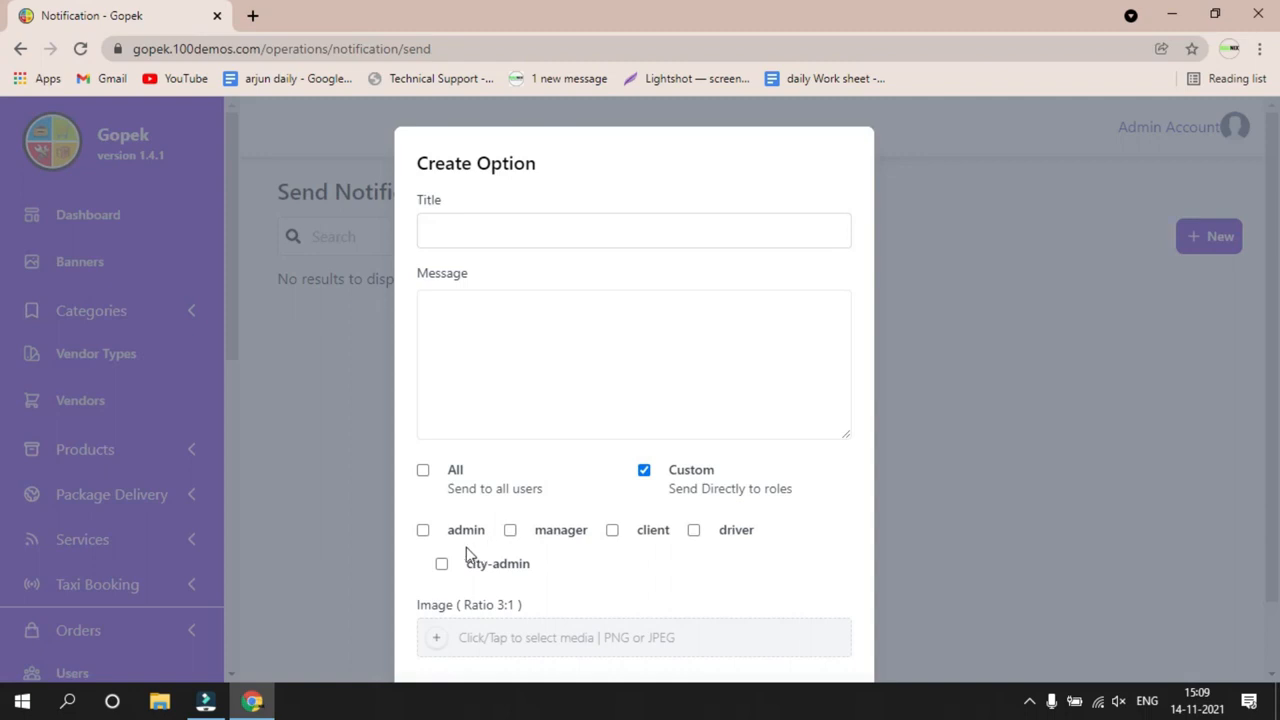
{"action": "left_click", "coordinate": [641, 531]}
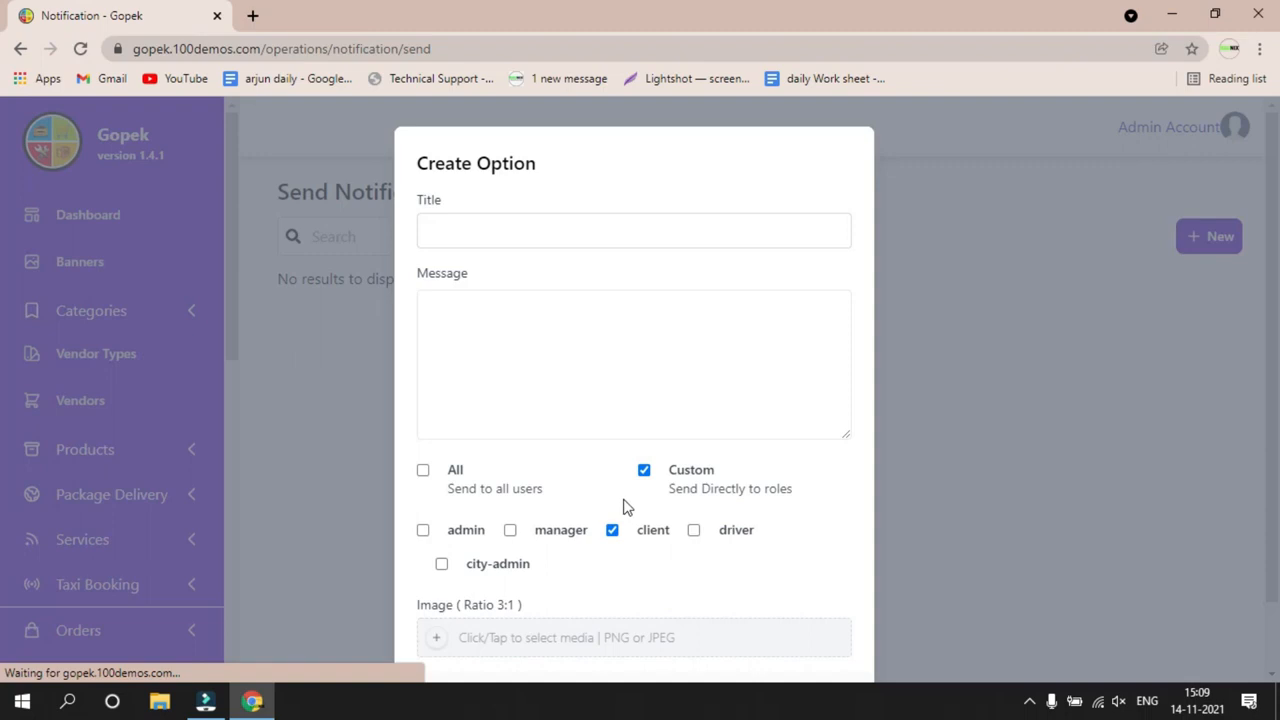
{"action": "scroll", "coordinate": [622, 506], "scroll_direction": "down", "scroll_amount": 1}
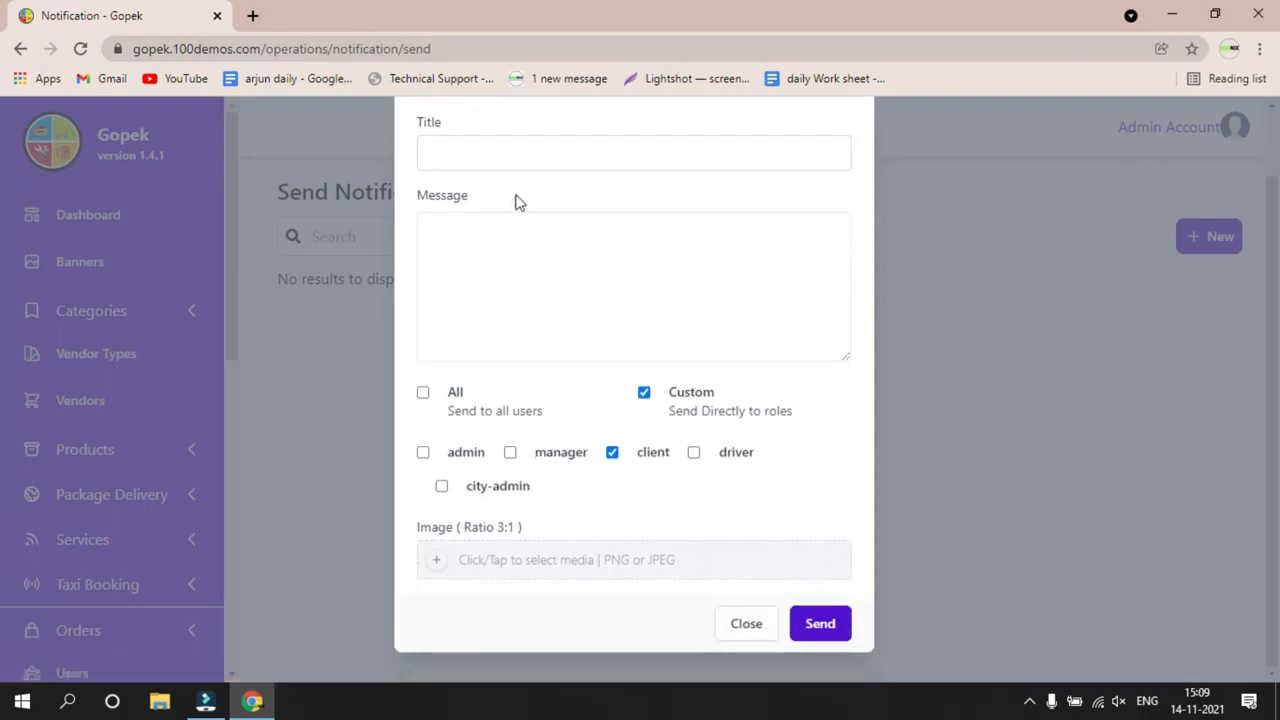
{"action": "left_click", "coordinate": [764, 630]}
Open the Products report of the Reports section and review its charts and product table.
{"action": "scroll", "coordinate": [149, 423], "scroll_direction": "down", "scroll_amount": 5}
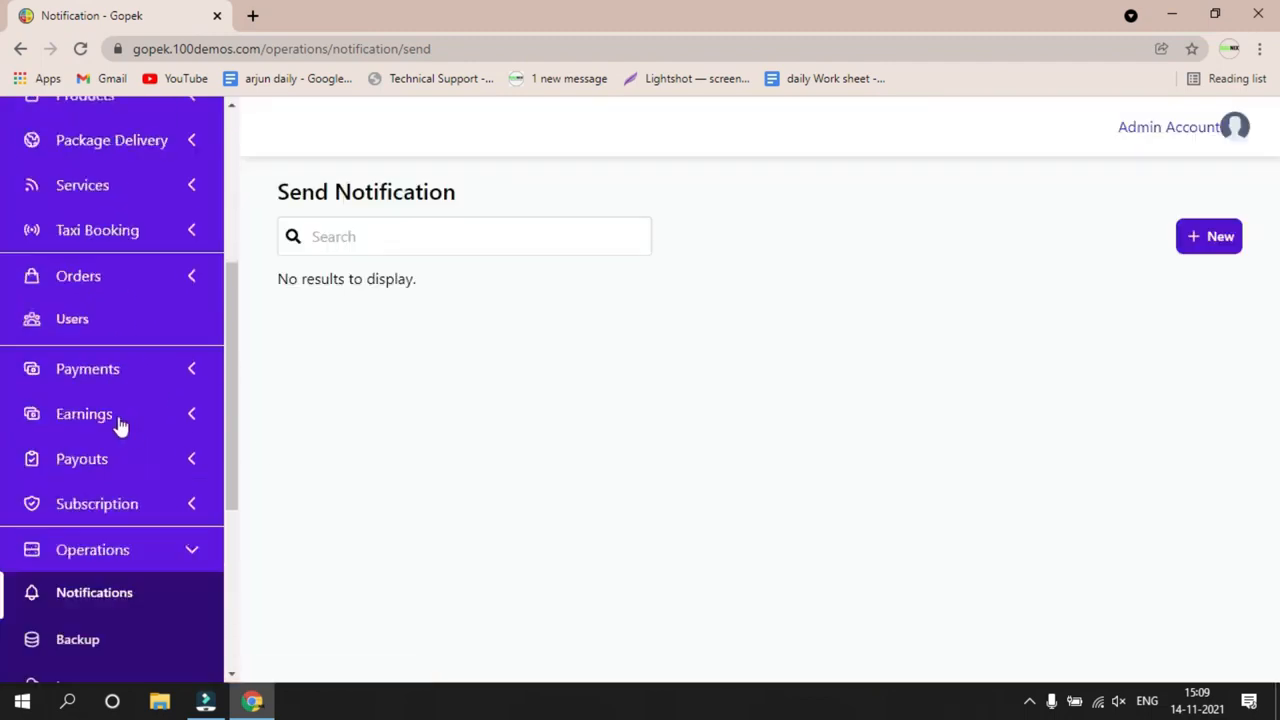
{"action": "scroll", "coordinate": [118, 400], "scroll_direction": "down", "scroll_amount": 3}
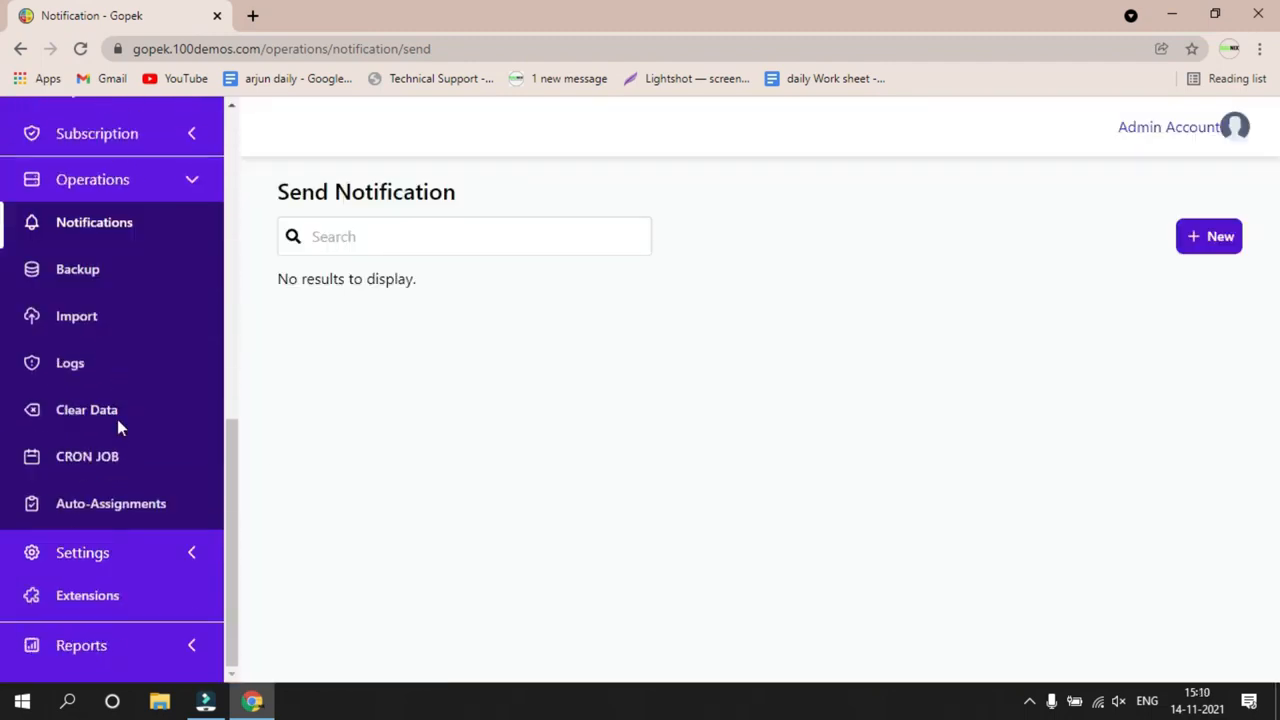
{"action": "left_click", "coordinate": [143, 651]}
{"action": "scroll", "coordinate": [135, 580], "scroll_direction": "down", "scroll_amount": 3}
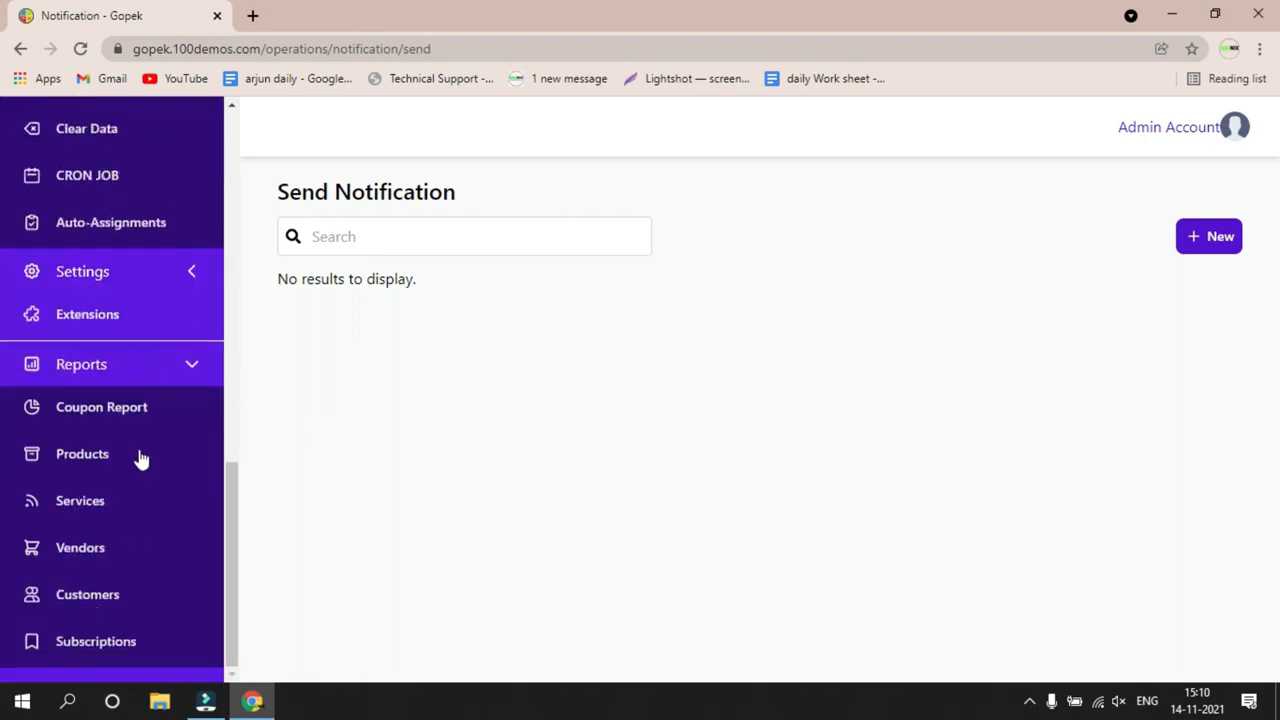
{"action": "left_click", "coordinate": [88, 465]}
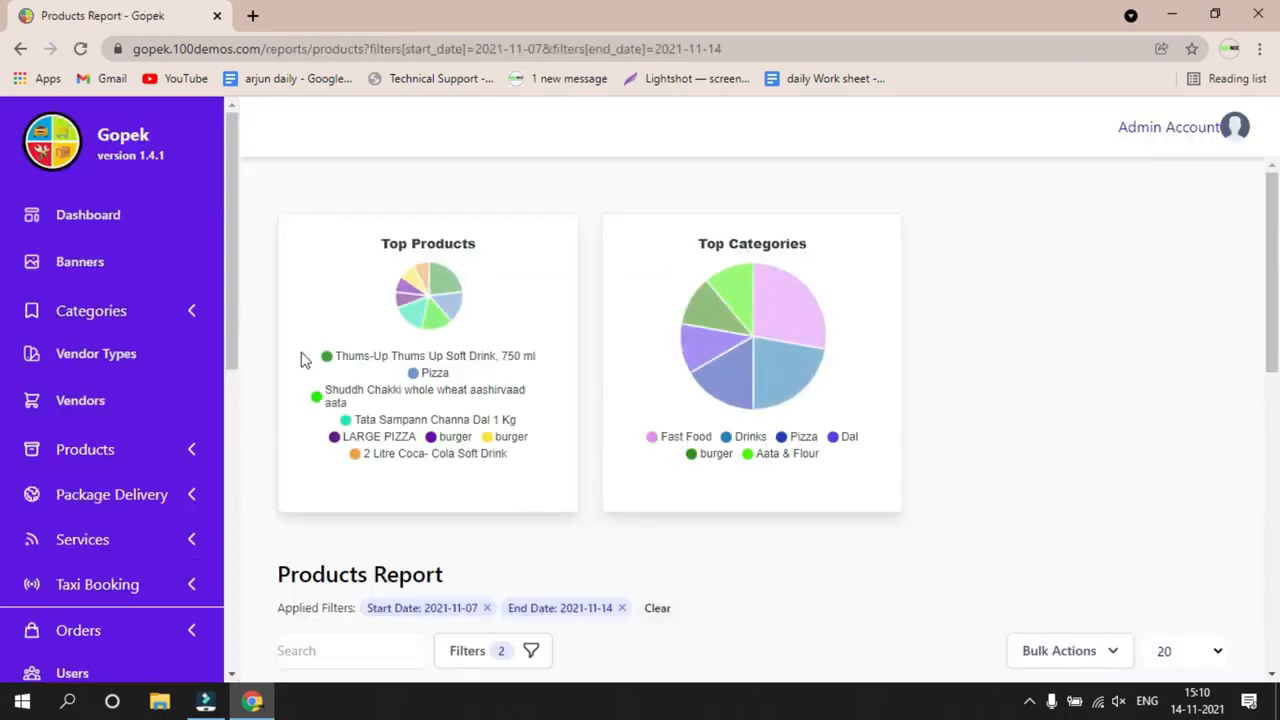
{"action": "scroll", "coordinate": [700, 400], "scroll_direction": "down", "scroll_amount": 4}
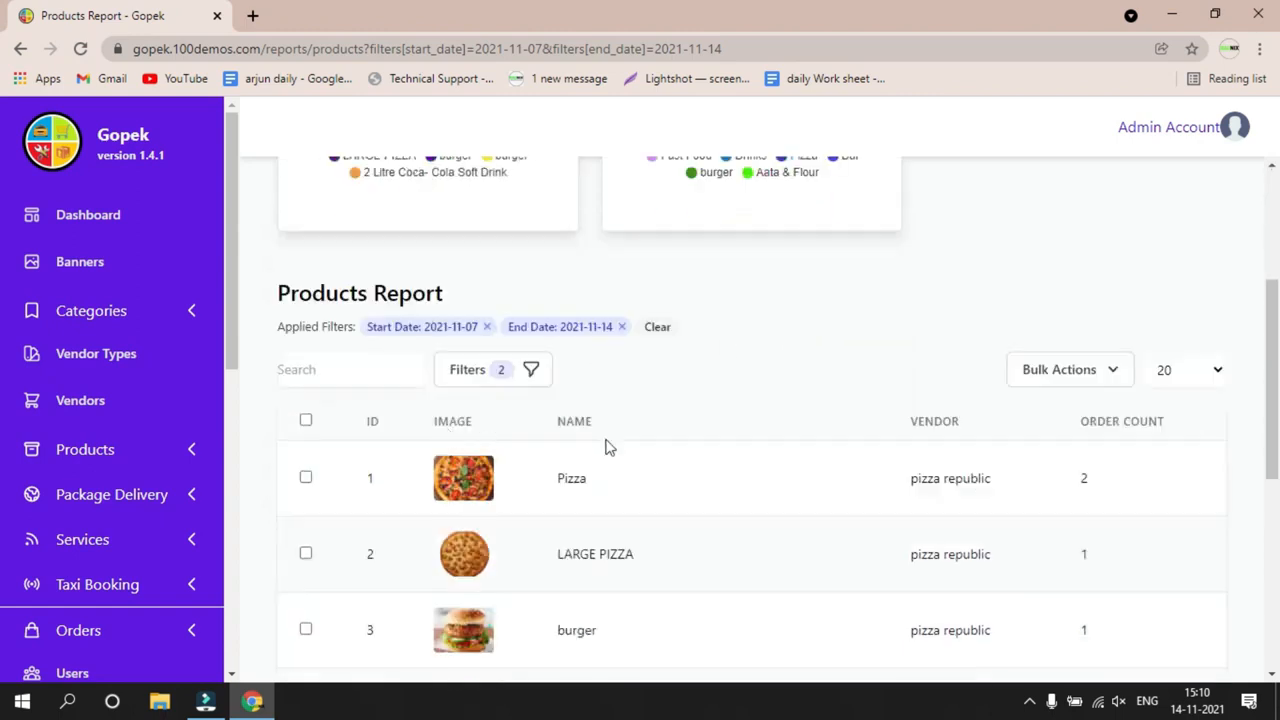
Open the Services report and review its top services and categories charts and the service table.
{"action": "scroll", "coordinate": [90, 505], "scroll_direction": "down", "scroll_amount": 5}
{"action": "left_click", "coordinate": [90, 503]}
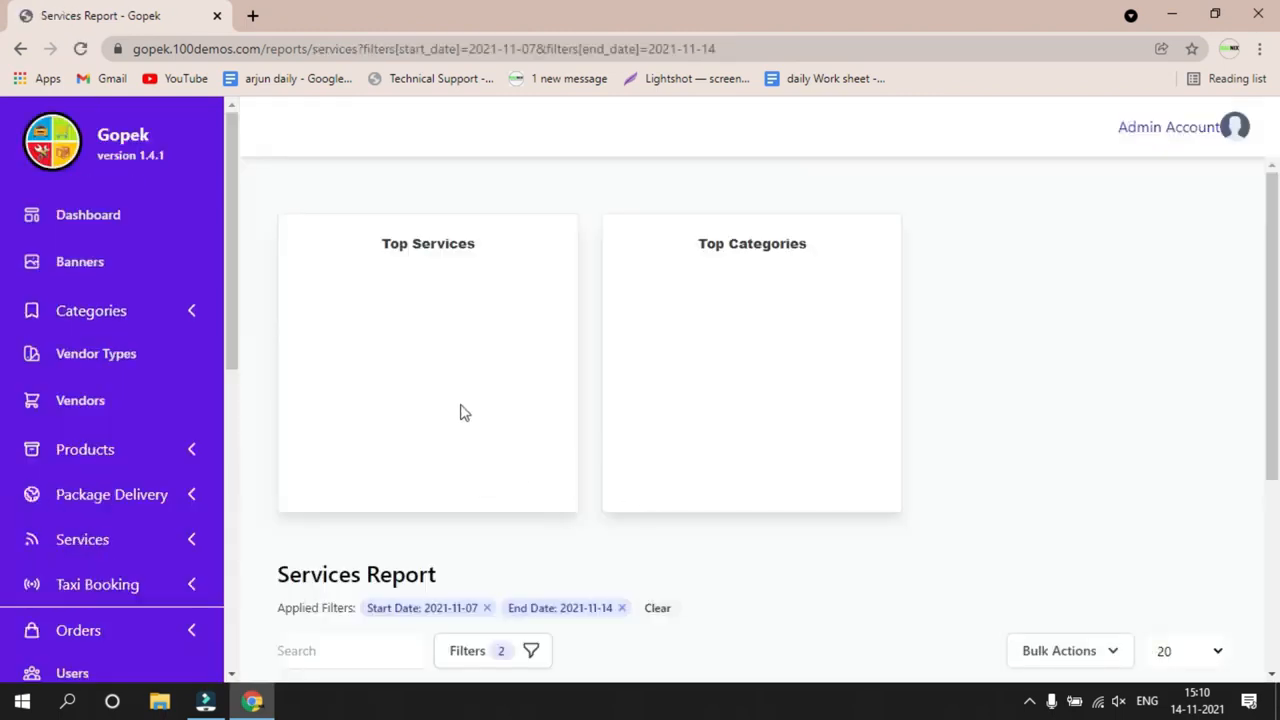
{"action": "scroll", "coordinate": [574, 343], "scroll_direction": "down", "scroll_amount": 4}
{"action": "scroll", "coordinate": [666, 417], "scroll_direction": "up", "scroll_amount": 4}
{"action": "scroll", "coordinate": [672, 424], "scroll_direction": "down", "scroll_amount": 3}
Open the Vendors report and examine its sales, earning and least vendors charts and the vendor order table.
{"action": "scroll", "coordinate": [163, 449], "scroll_direction": "down", "scroll_amount": 7}
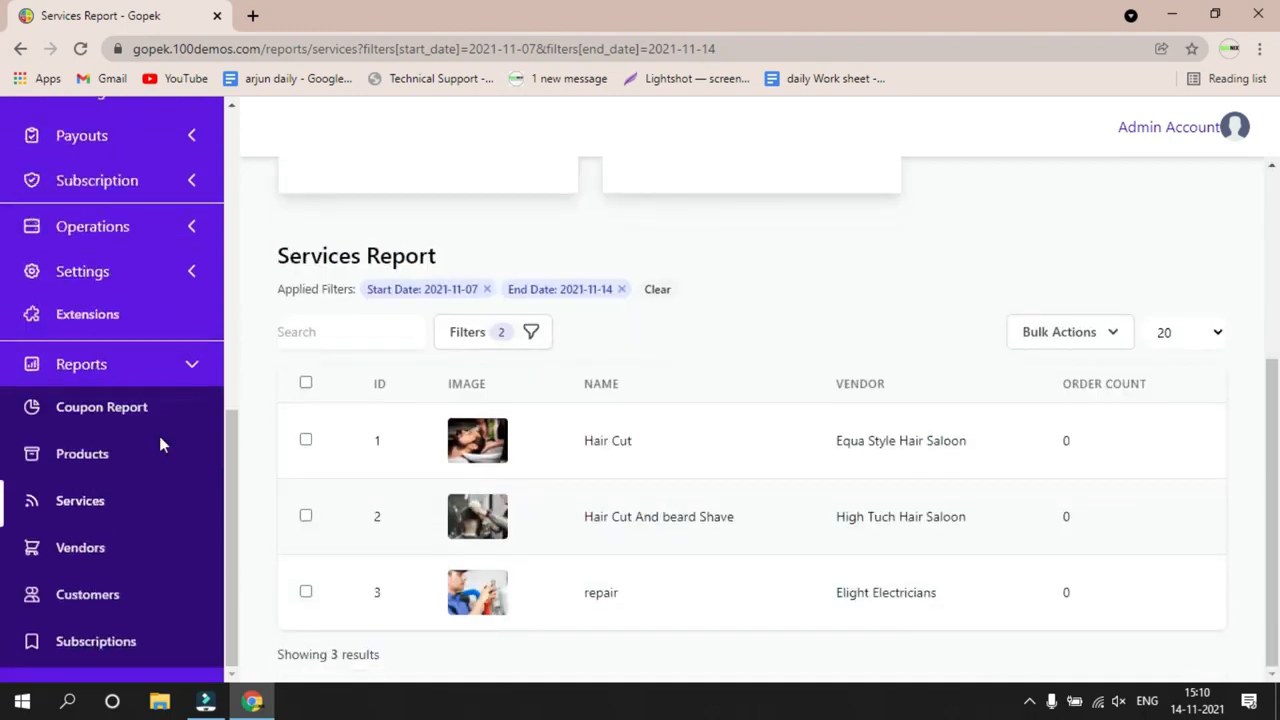
{"action": "left_click", "coordinate": [86, 552]}
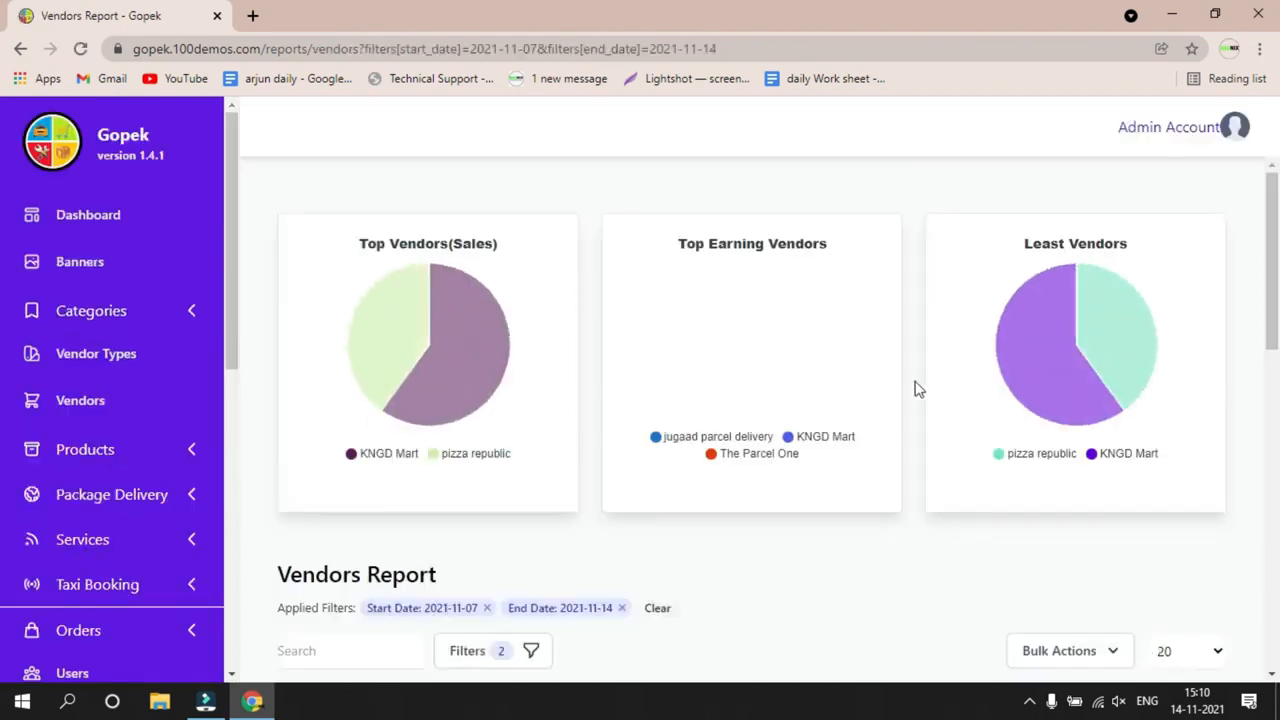
{"action": "scroll", "coordinate": [900, 370], "scroll_direction": "down", "scroll_amount": 8}
{"action": "scroll", "coordinate": [910, 310], "scroll_direction": "up", "scroll_amount": 8}
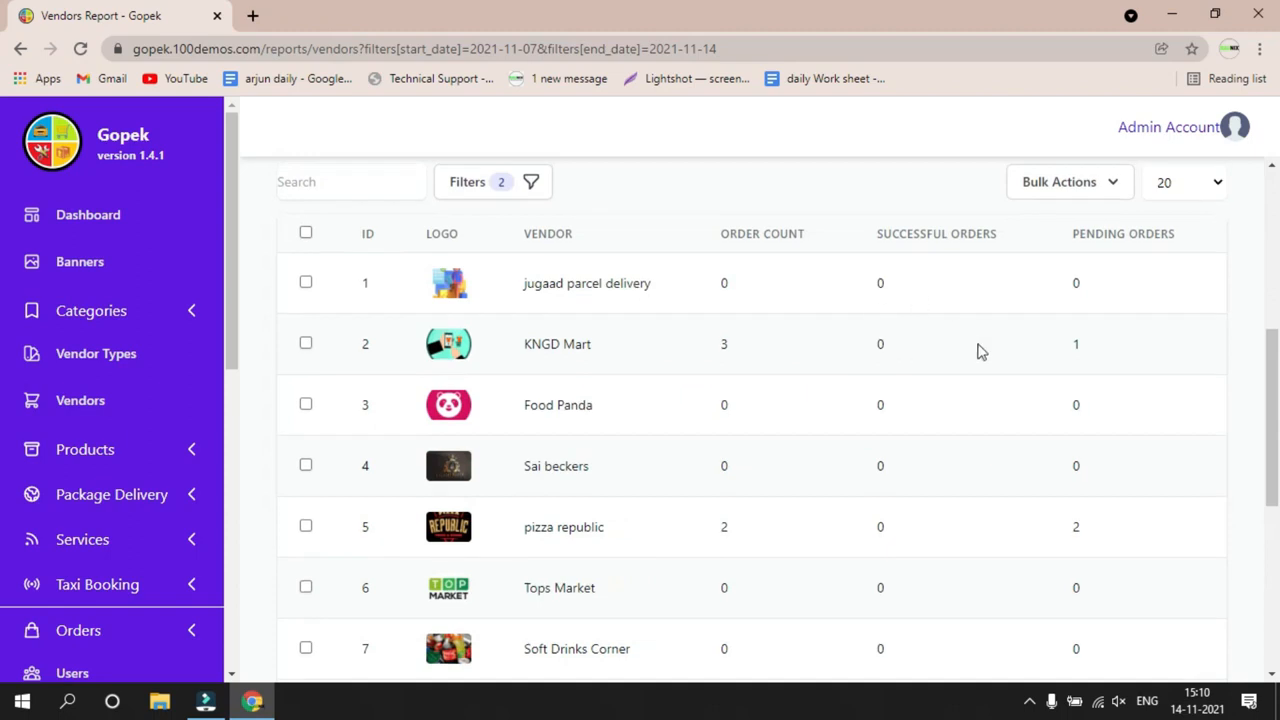
{"action": "mouse_move", "coordinate": [1040, 263]}
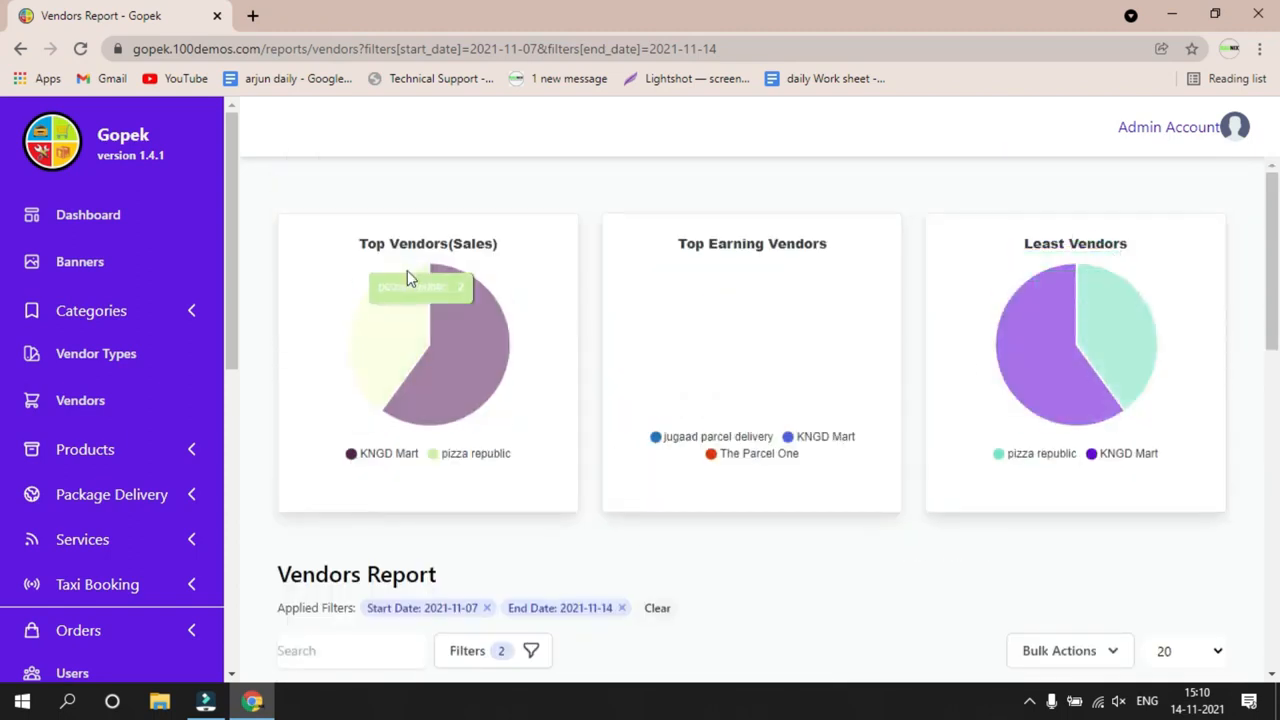
{"action": "scroll", "coordinate": [740, 325], "scroll_direction": "down", "scroll_amount": 2}
{"action": "scroll", "coordinate": [737, 328], "scroll_direction": "down", "scroll_amount": 6}
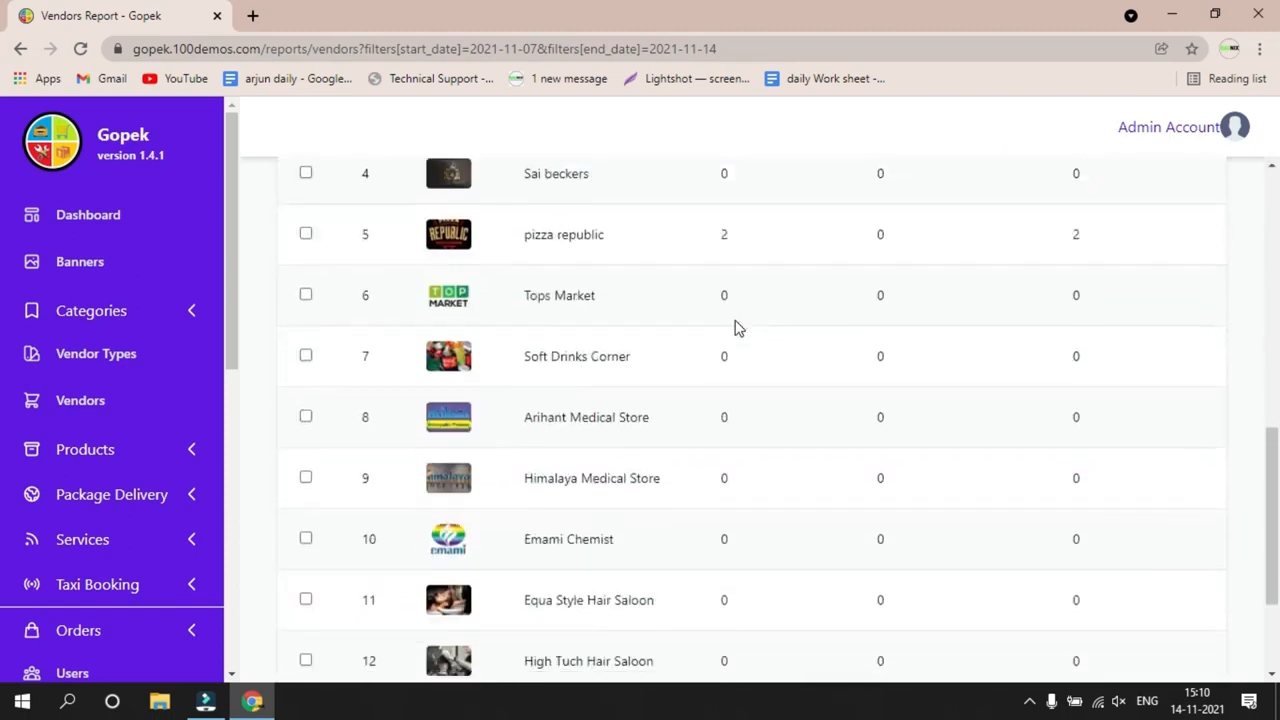
Open the Customers report and review its buyer and order charts and the customer table.
{"action": "scroll", "coordinate": [23, 614], "scroll_direction": "down", "scroll_amount": 5}
{"action": "left_click", "coordinate": [59, 597]}
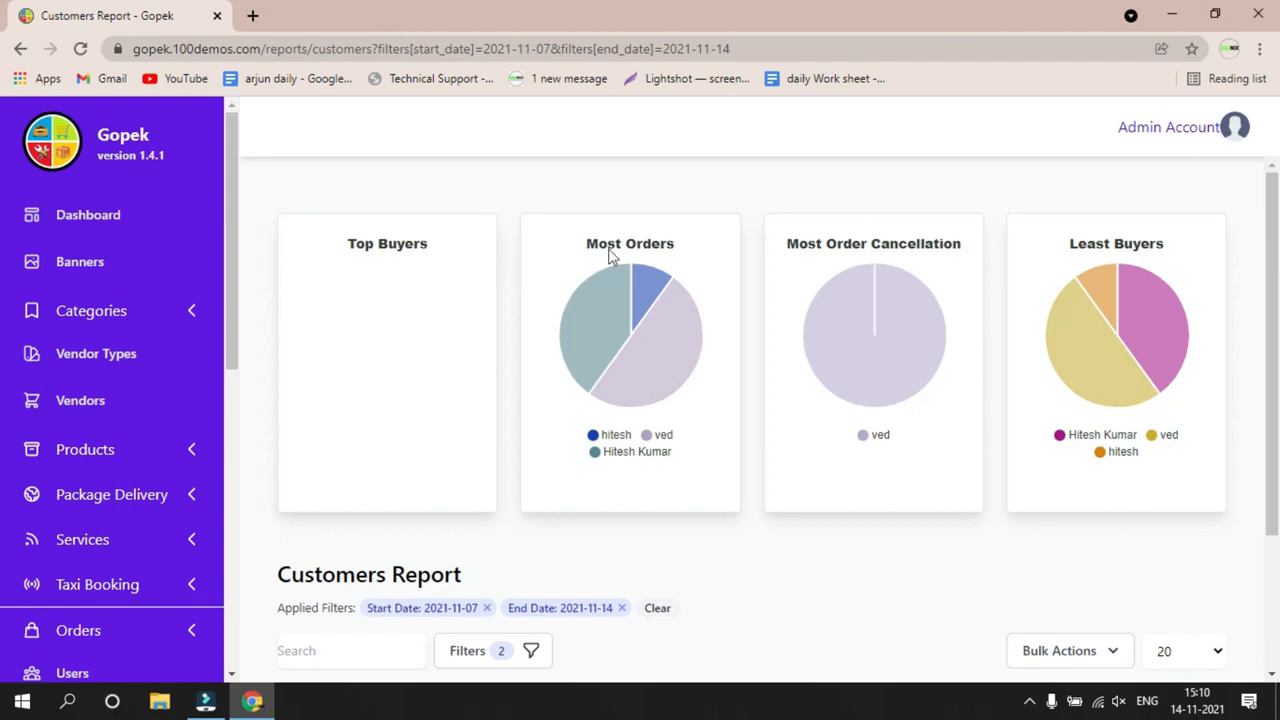
{"action": "scroll", "coordinate": [1060, 297], "scroll_direction": "down", "scroll_amount": 2}
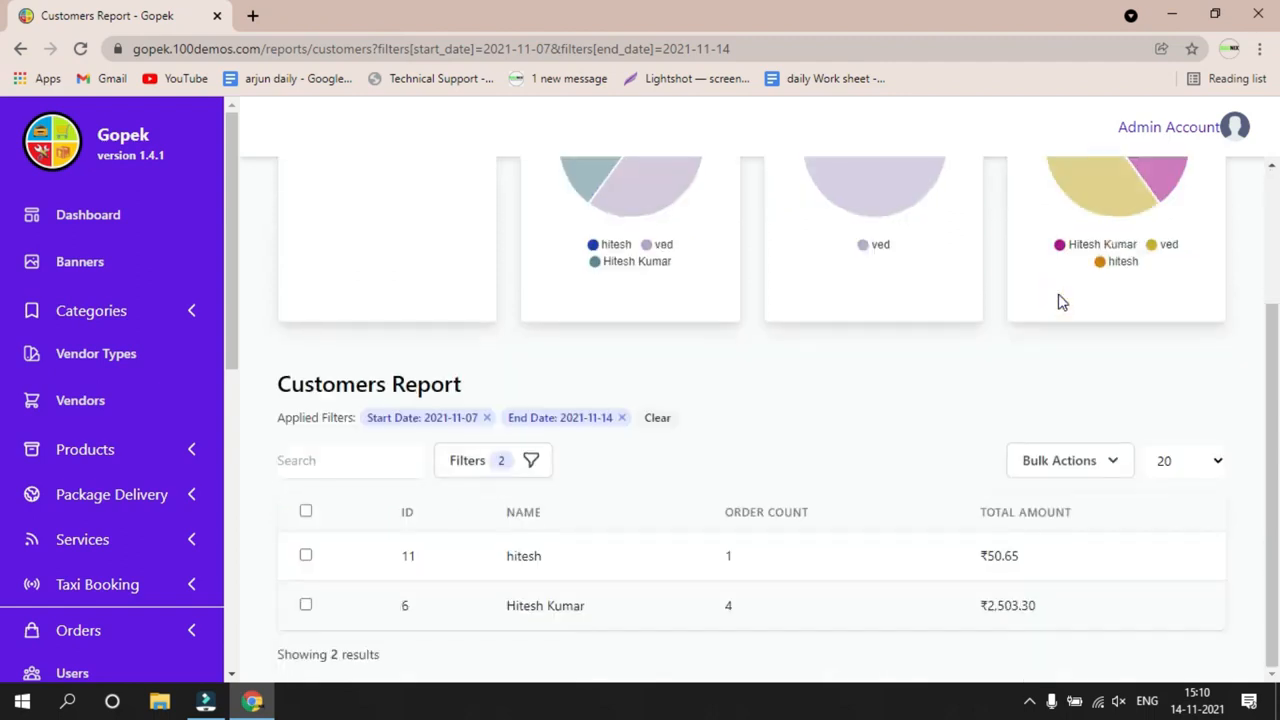
Open the Subscriptions report and examine its top and least subscription charts and the results table.
{"action": "scroll", "coordinate": [31, 546], "scroll_direction": "down", "scroll_amount": 7}
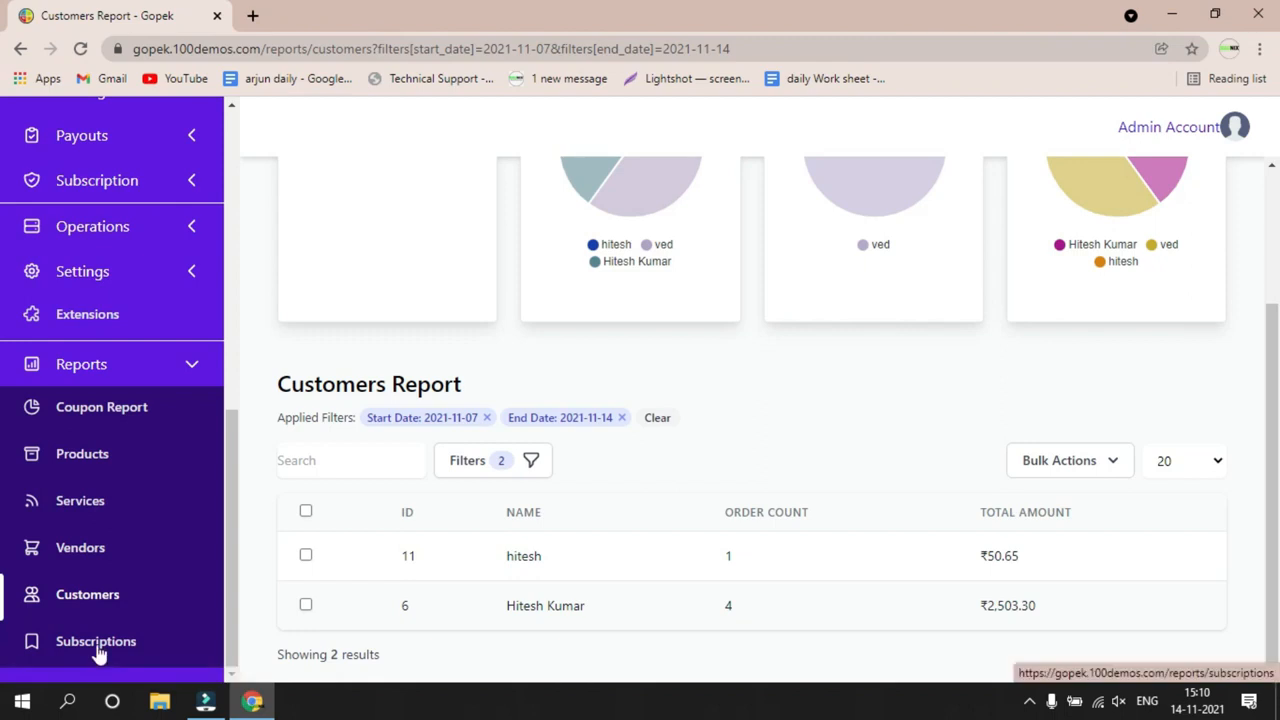
{"action": "left_click", "coordinate": [98, 646]}
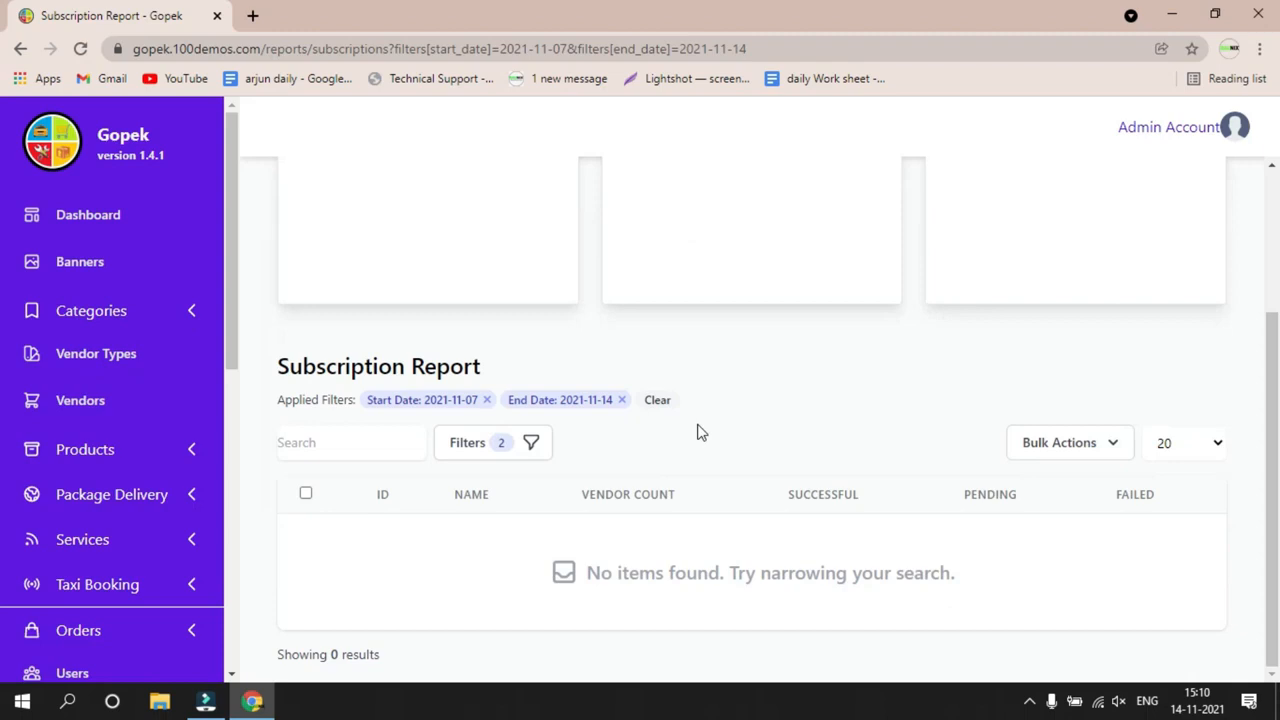
{"action": "scroll", "coordinate": [700, 432], "scroll_direction": "up", "scroll_amount": 3}
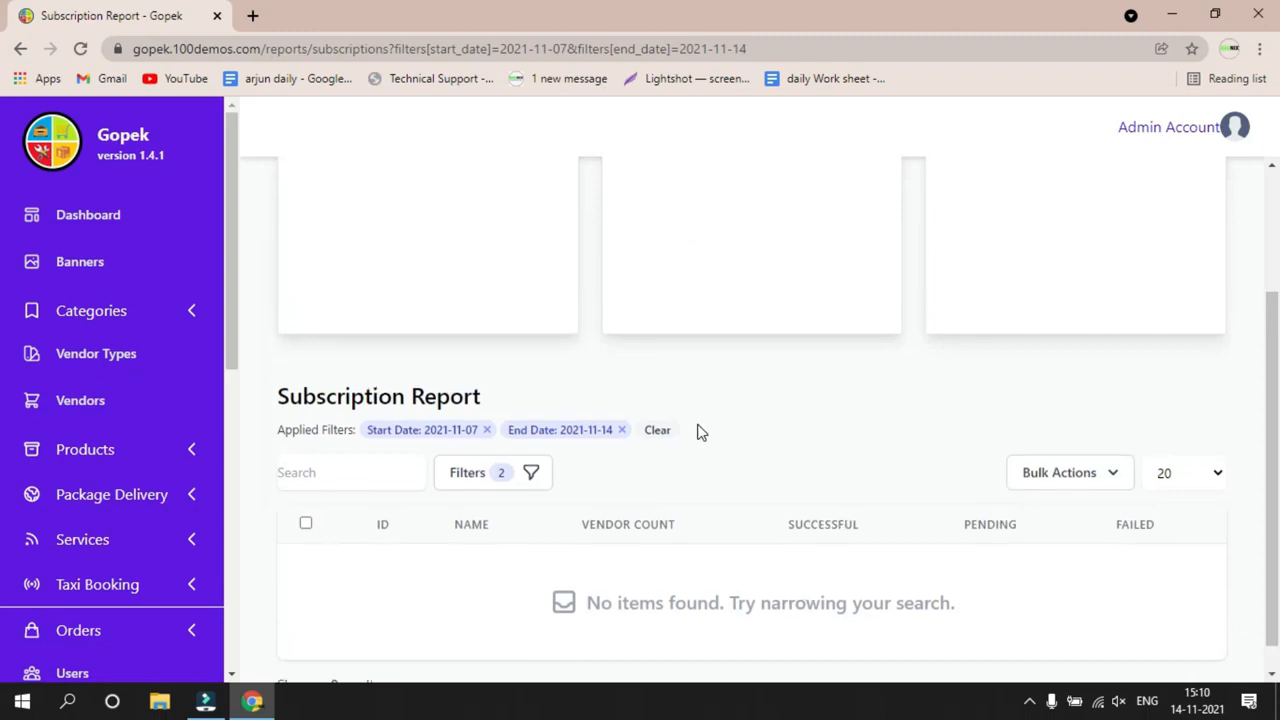
{"action": "scroll", "coordinate": [700, 432], "scroll_direction": "up", "scroll_amount": 1}
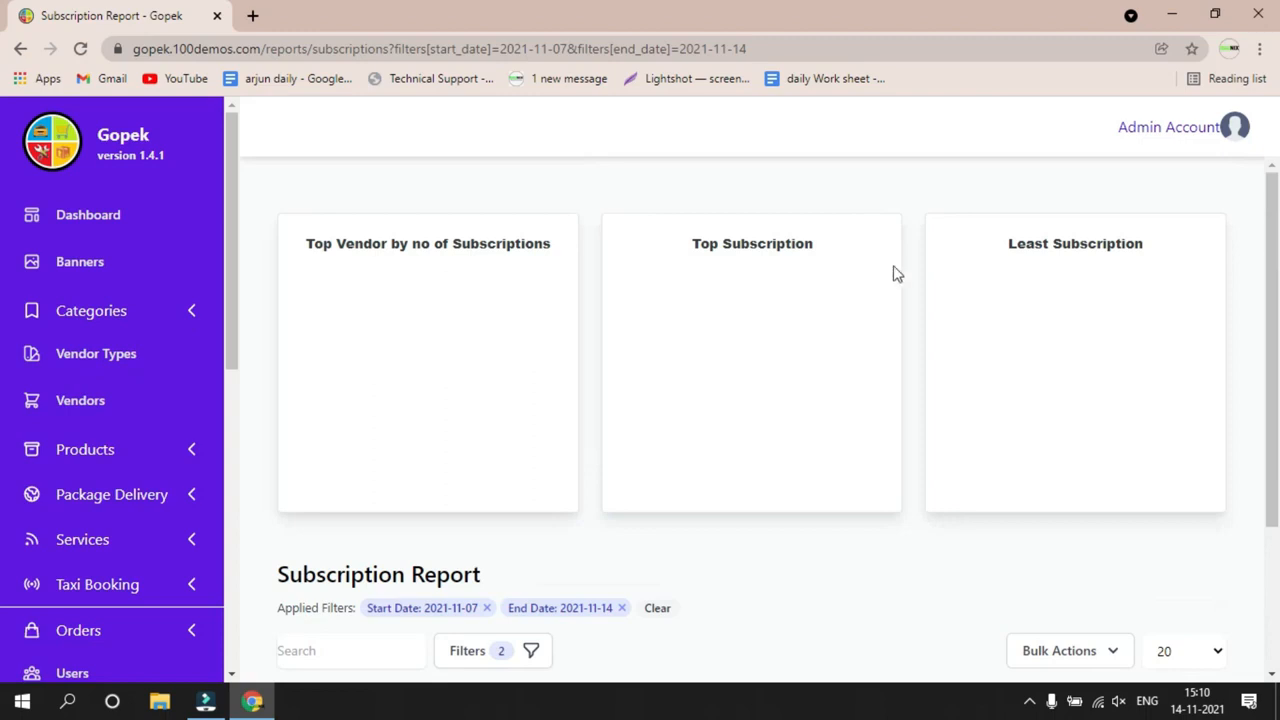
{"action": "scroll", "coordinate": [768, 478], "scroll_direction": "down", "scroll_amount": 1}
{"action": "scroll", "coordinate": [768, 478], "scroll_direction": "down", "scroll_amount": 1}
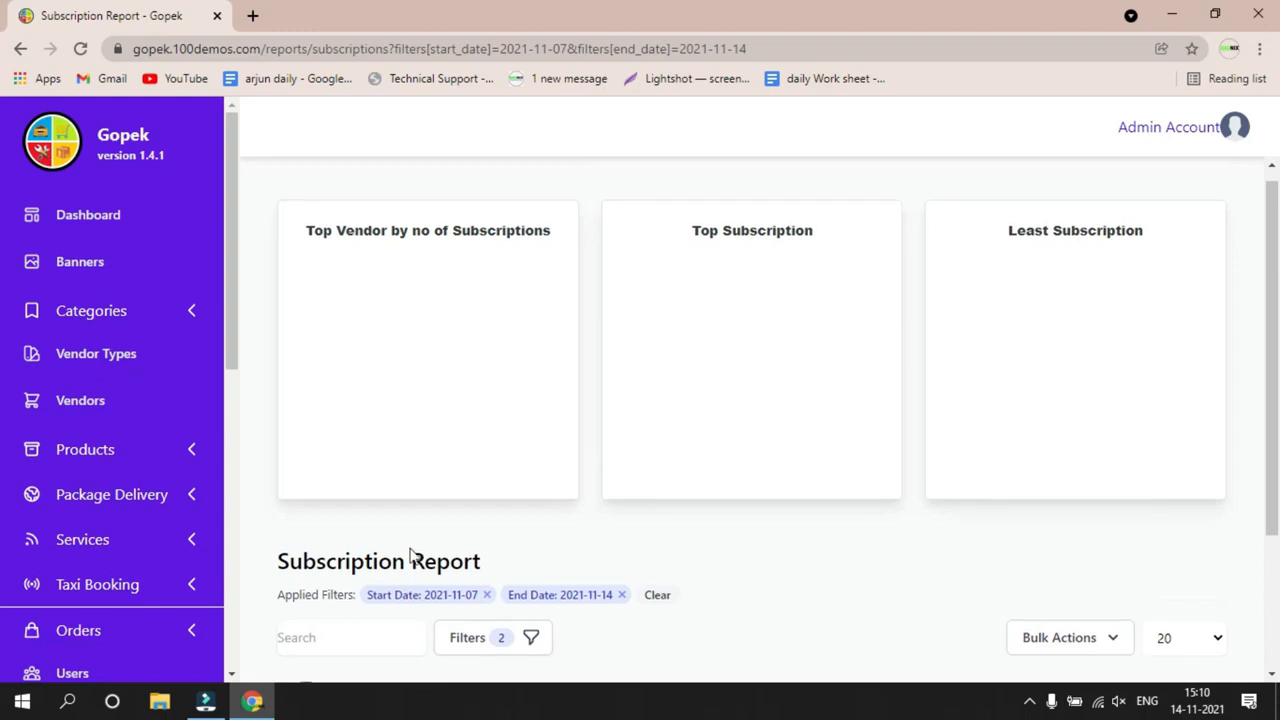
{"action": "scroll", "coordinate": [768, 478], "scroll_direction": "down", "scroll_amount": 2}
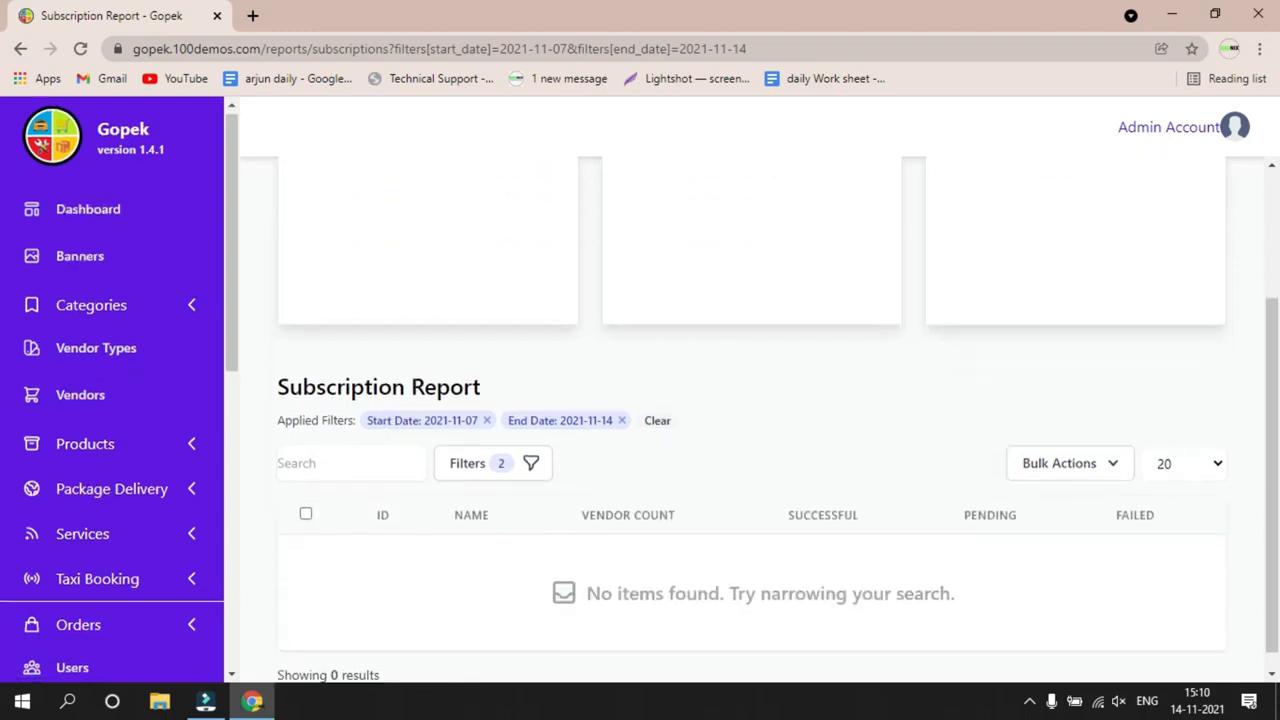
Open the Coupon Report of the Reports section and look over its charts and coupon table.
{"action": "scroll", "coordinate": [58, 580], "scroll_direction": "down", "scroll_amount": 3}
{"action": "scroll", "coordinate": [100, 600], "scroll_direction": "down", "scroll_amount": 5}
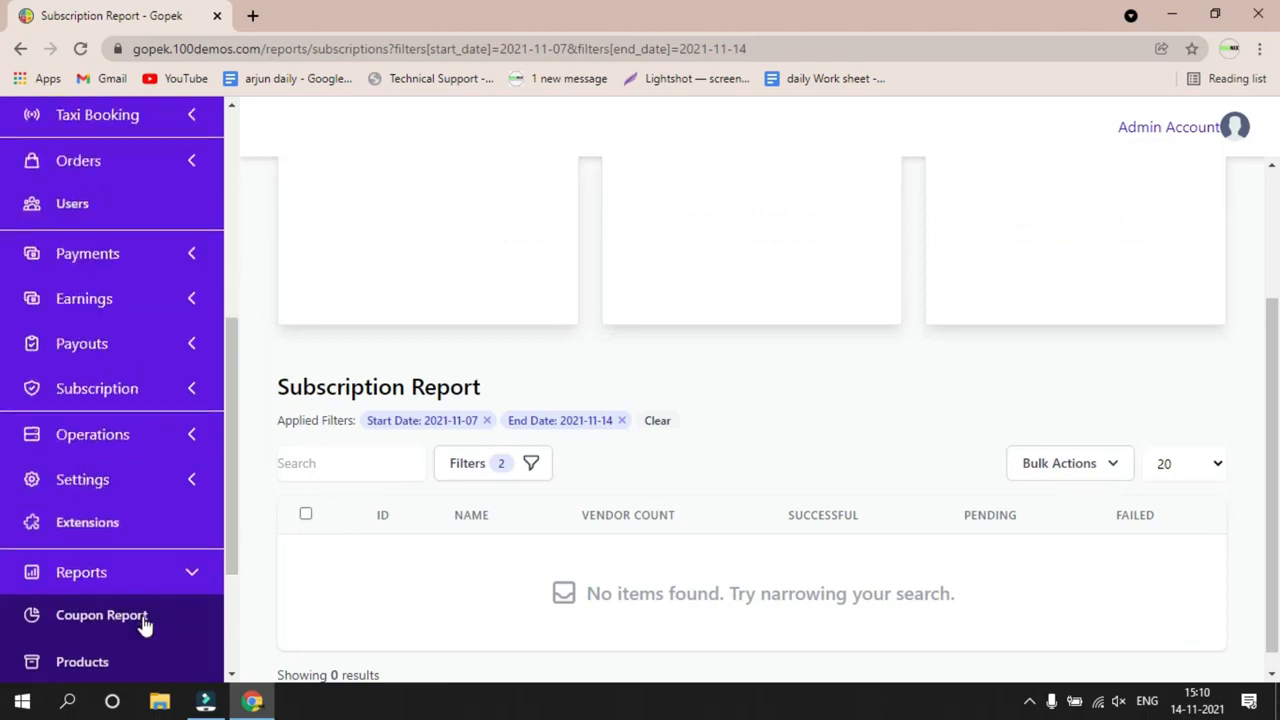
{"action": "scroll", "coordinate": [145, 625], "scroll_direction": "down", "scroll_amount": 1}
{"action": "scroll", "coordinate": [145, 625], "scroll_direction": "down", "scroll_amount": 2}
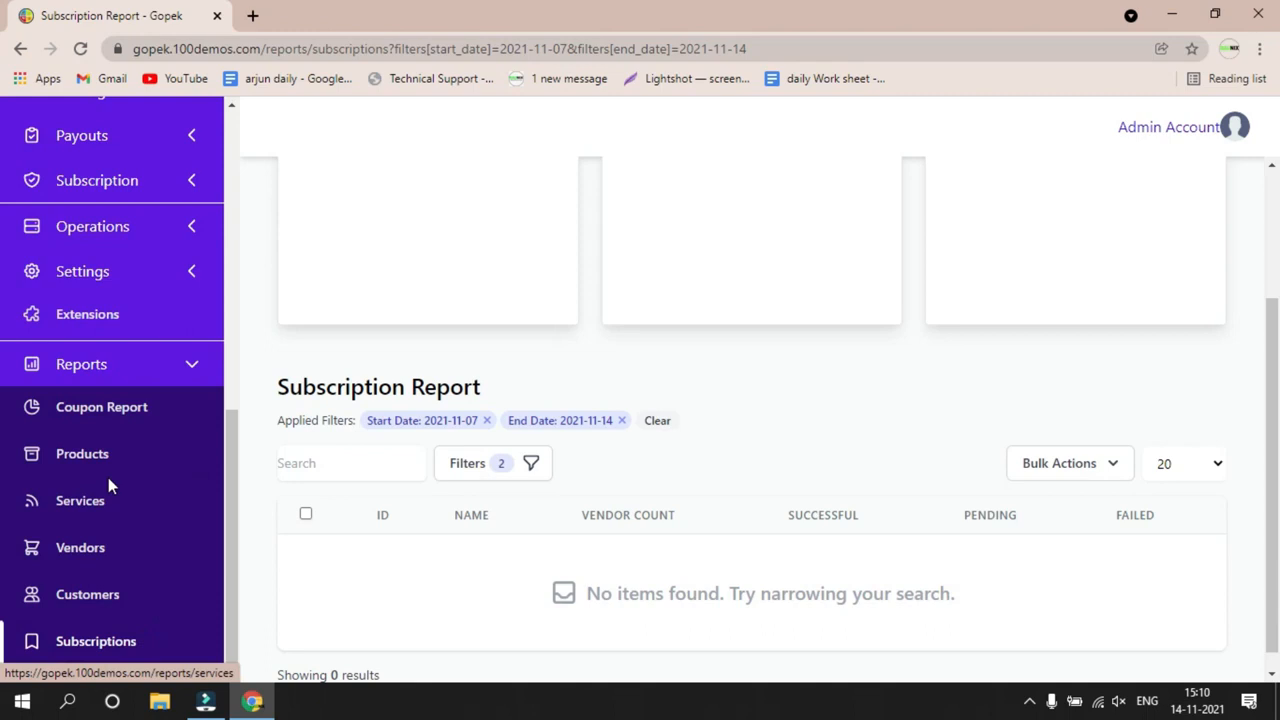
{"action": "left_click", "coordinate": [98, 411]}
{"action": "scroll", "coordinate": [520, 420], "scroll_direction": "down", "scroll_amount": 2}
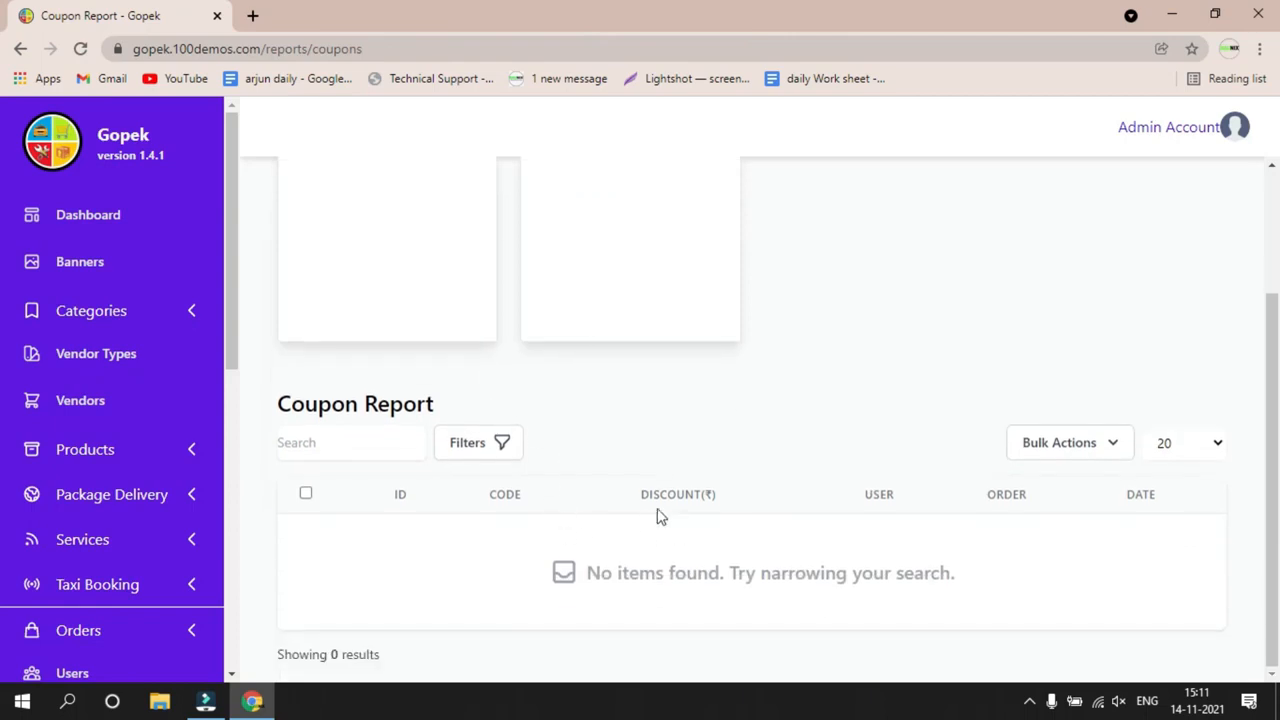
{"action": "scroll", "coordinate": [25, 568], "scroll_direction": "down", "scroll_amount": 6}
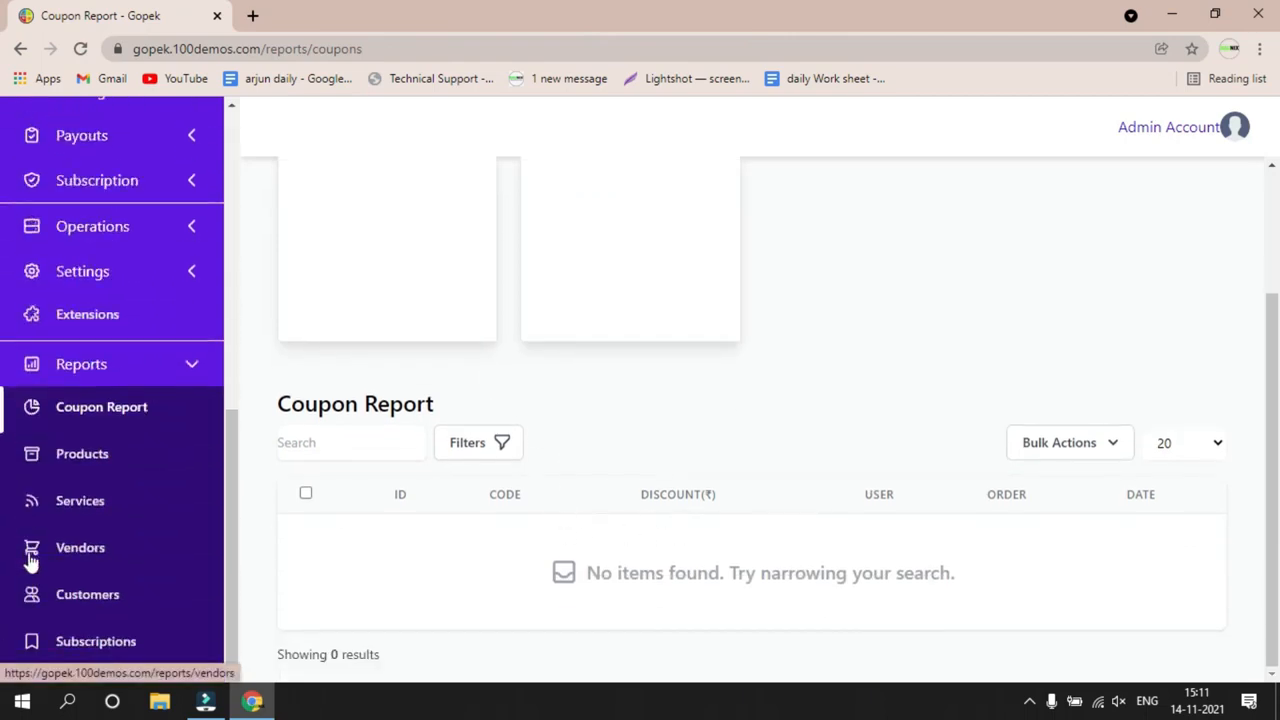